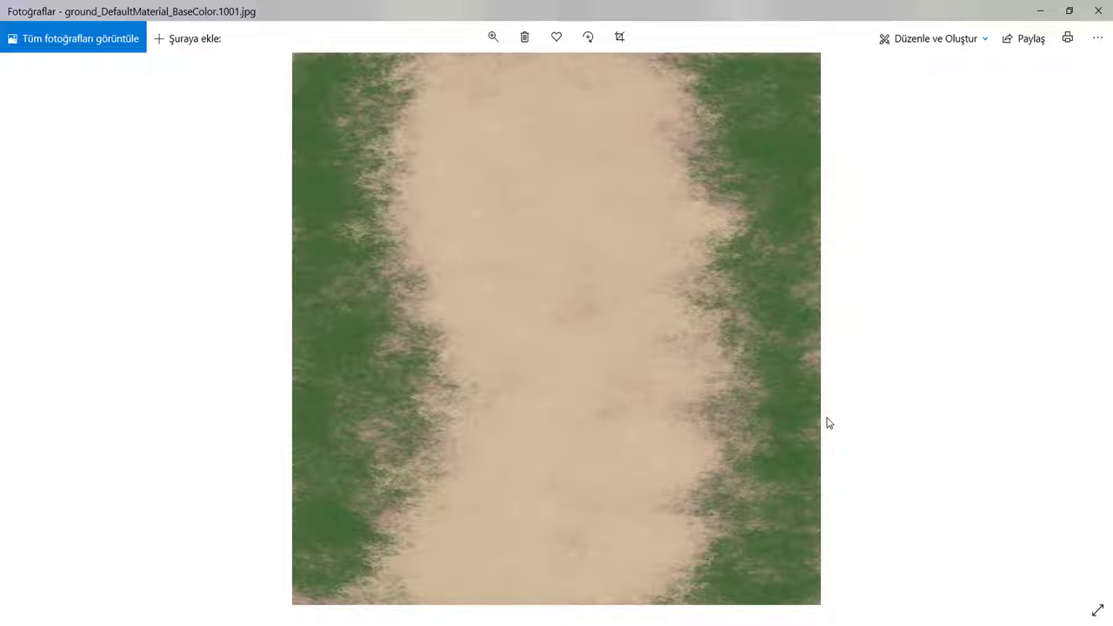
- Close the Photos window showing ground_DefaultMaterial_BaseColor.1001.jpg
click(1097, 10)
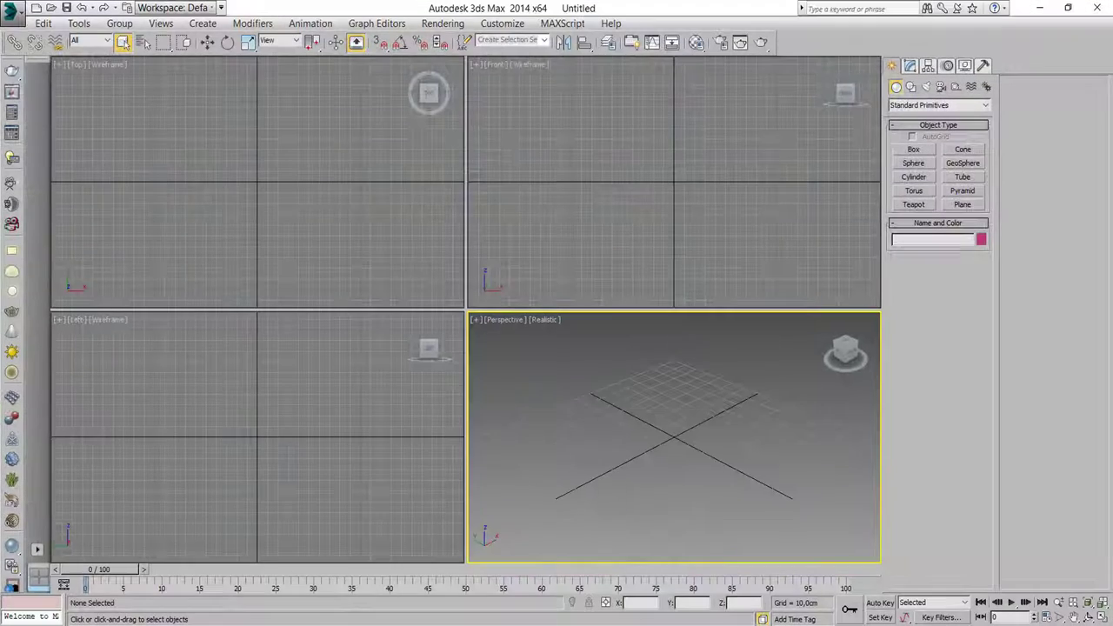
- Maximize the Perspective view and draw a plane at the grid origin, hiding the home grid
key(alt+w)
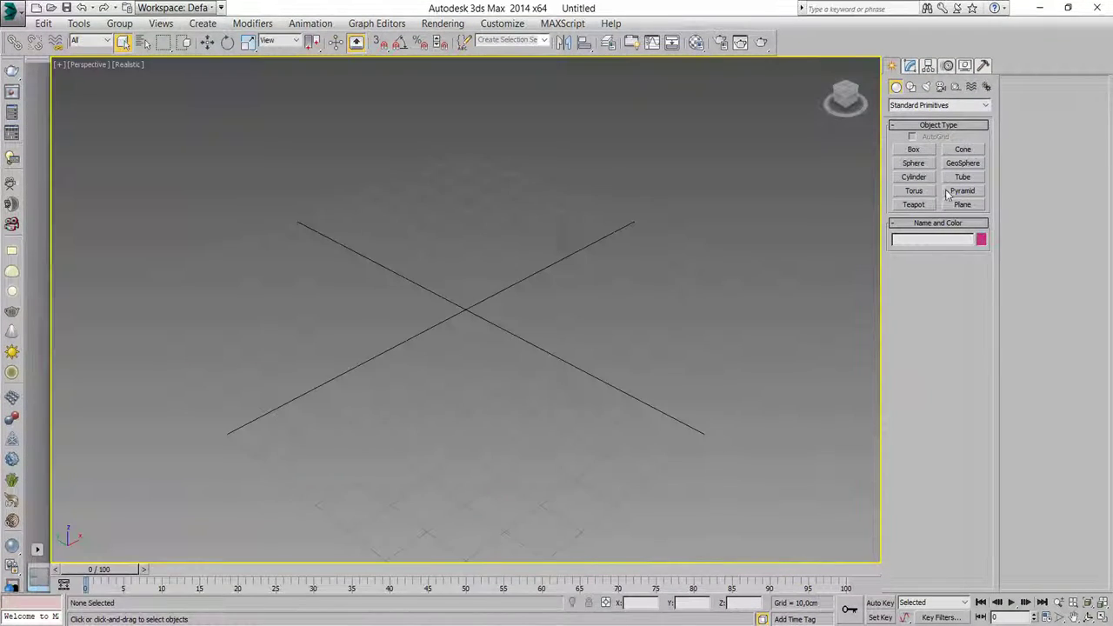
click(963, 205)
drag(465, 156, 480, 509)
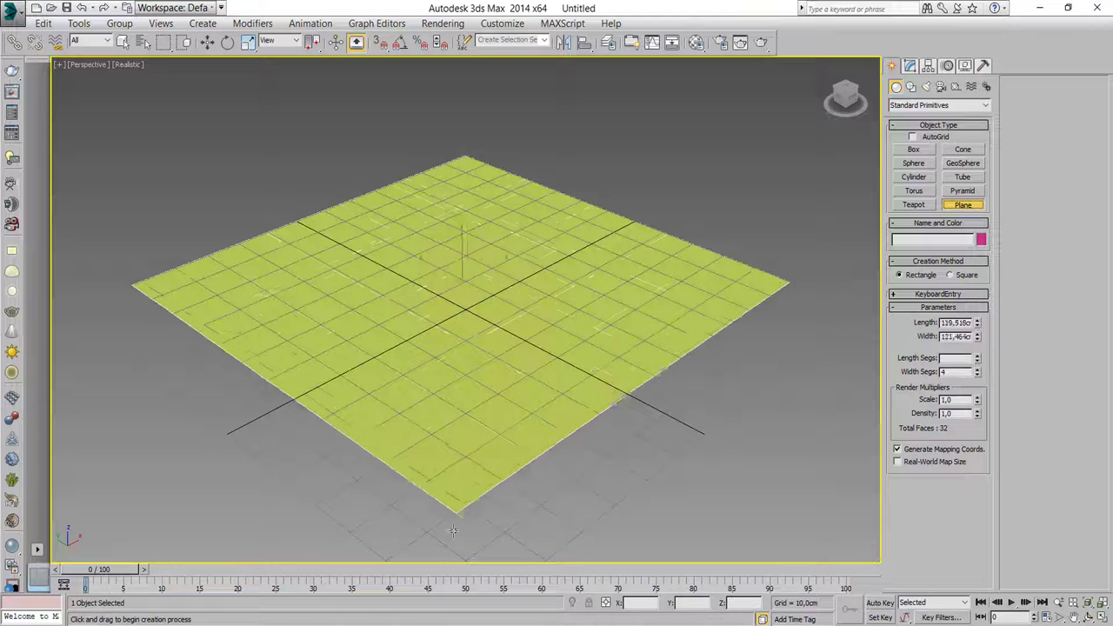
scroll(502, 446, down, 4)
key(g)
key(w)
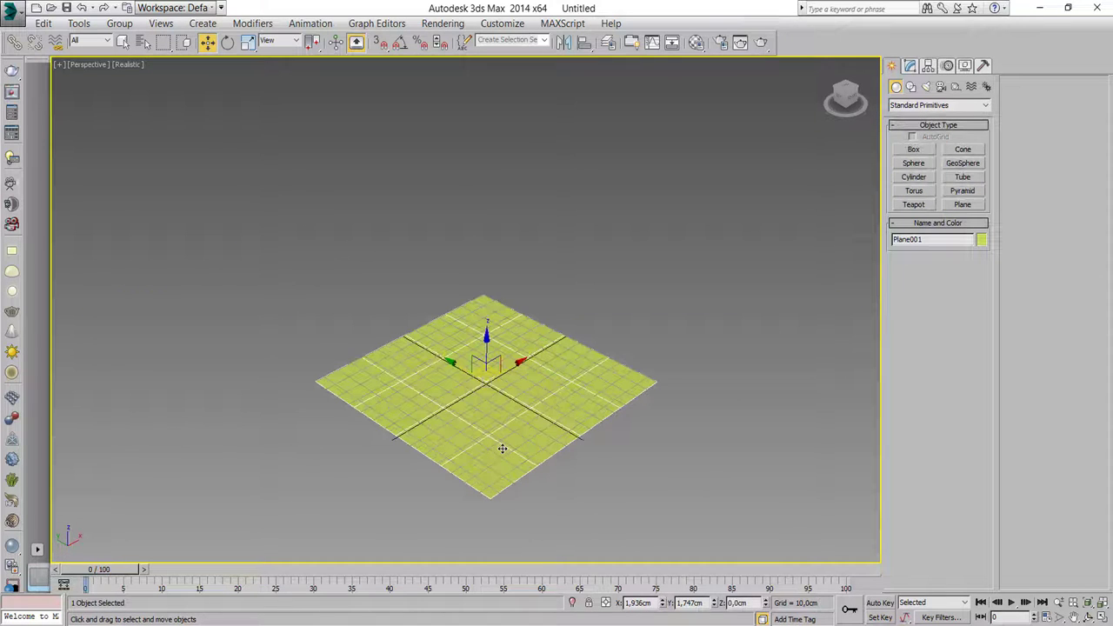
- Set the plane's Length to 200 and Width to 400 in the Modify panel
click(909, 66)
double_click(963, 251)
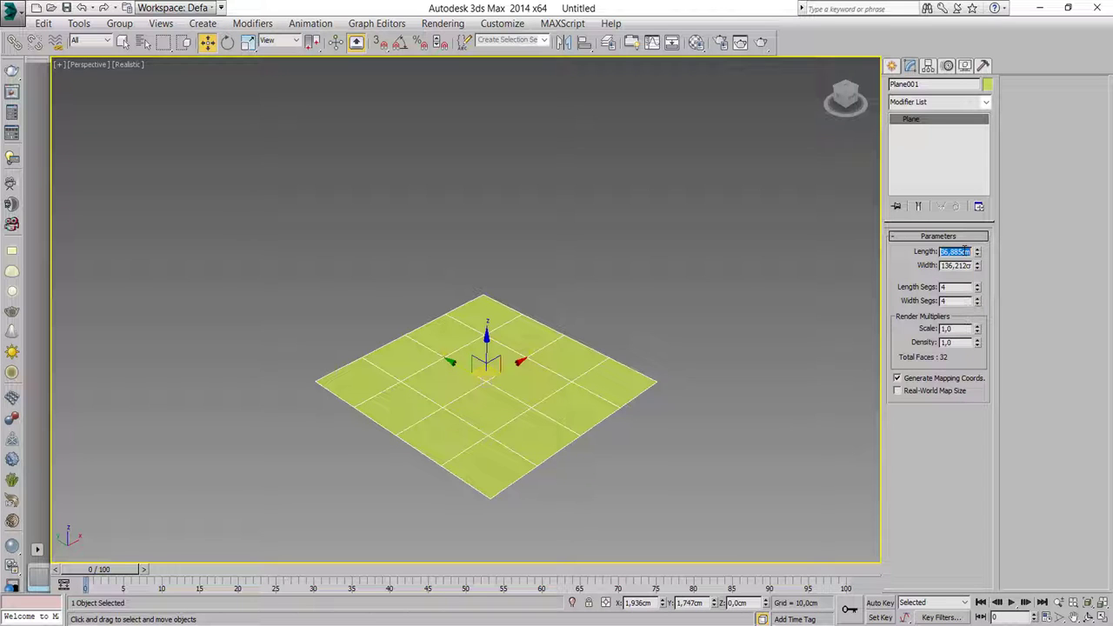
text(200)
key(Return)
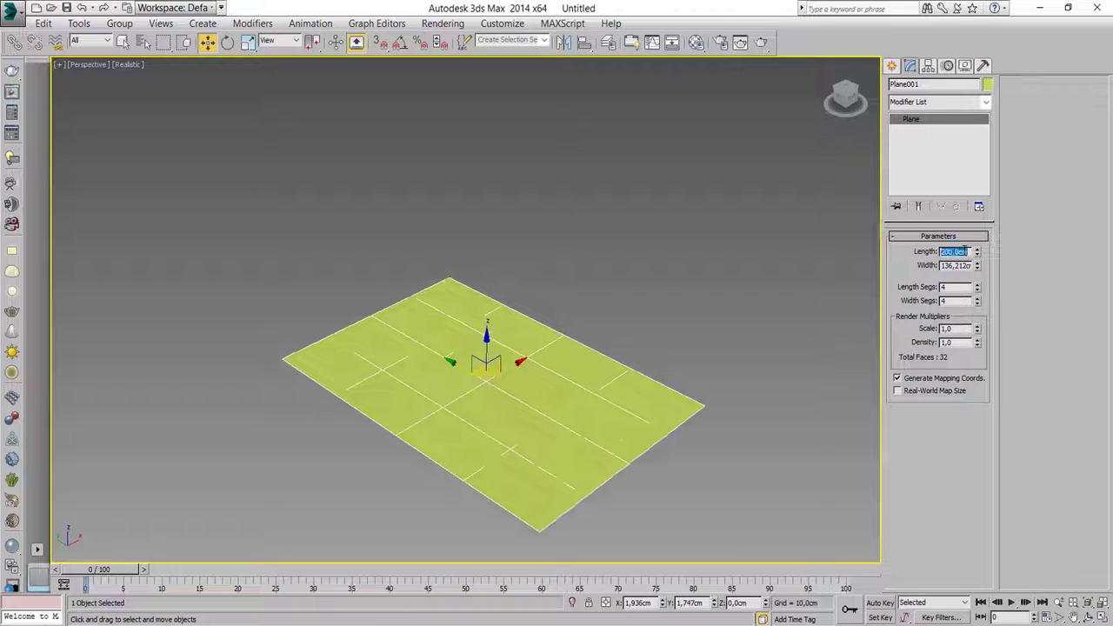
key(Tab)
text(6020)
key(BackSpace)
key(BackSpace)
key(BackSpace)
text(600)
key(Return)
scroll(626, 291, down, 3)
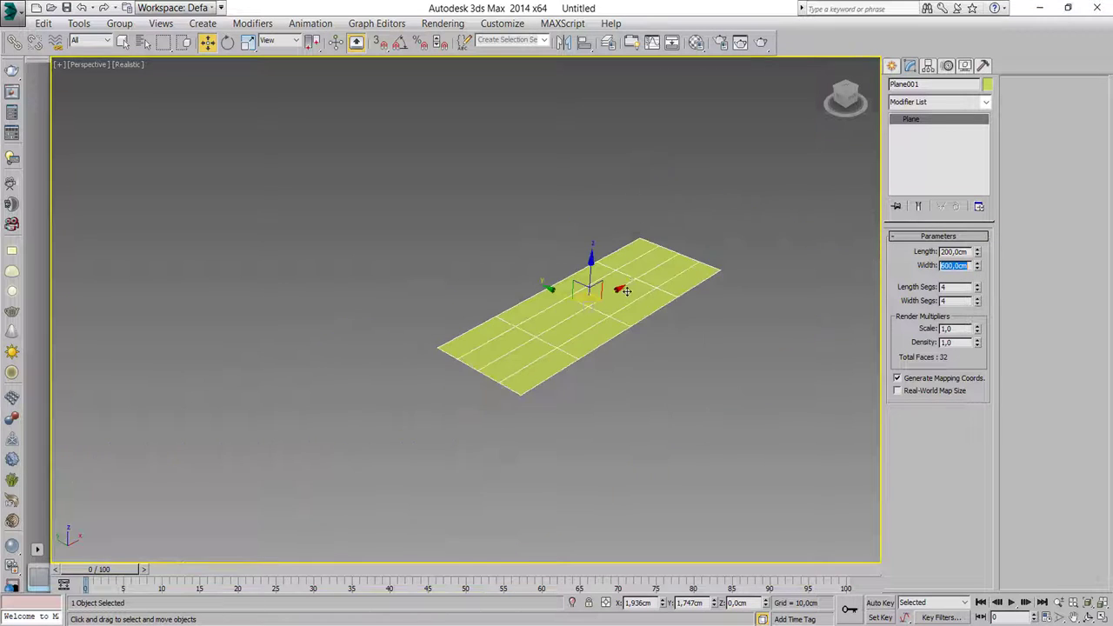
scroll(626, 291, up, 5)
scroll(628, 300, down, 2)
text(400)
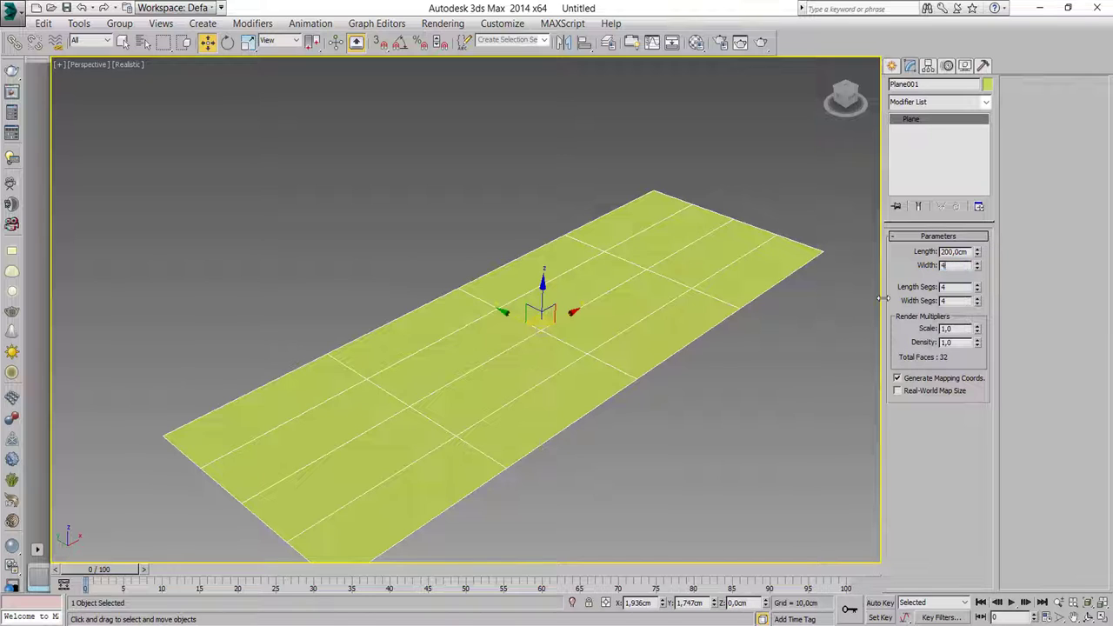
key(Return)
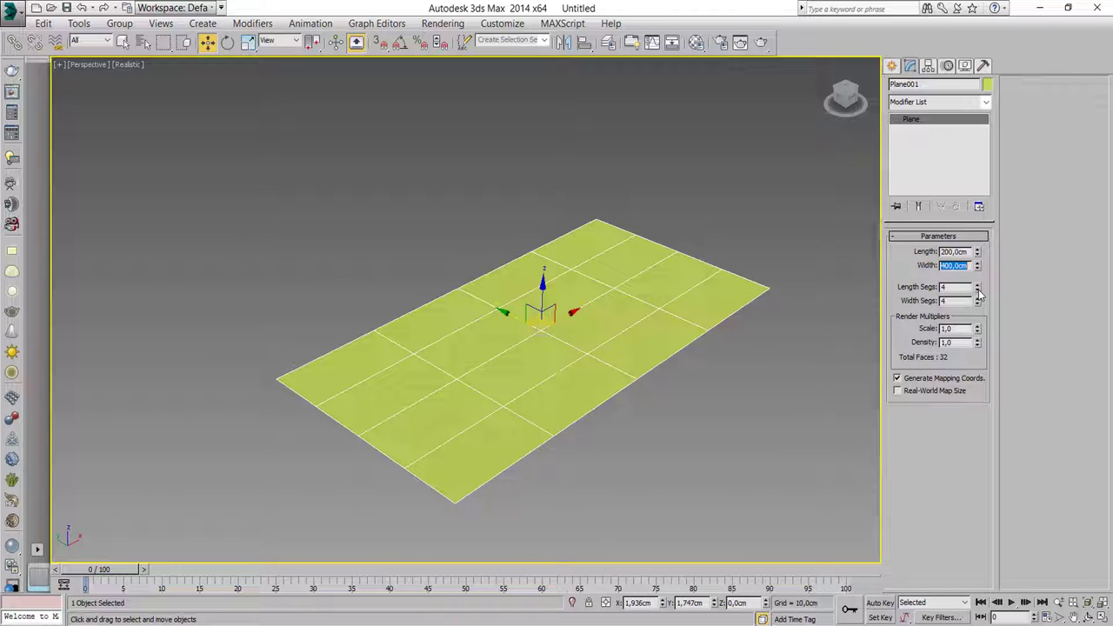
- Reduce the plane's Length and Width segments to 1 each
drag(977, 294, 978, 301)
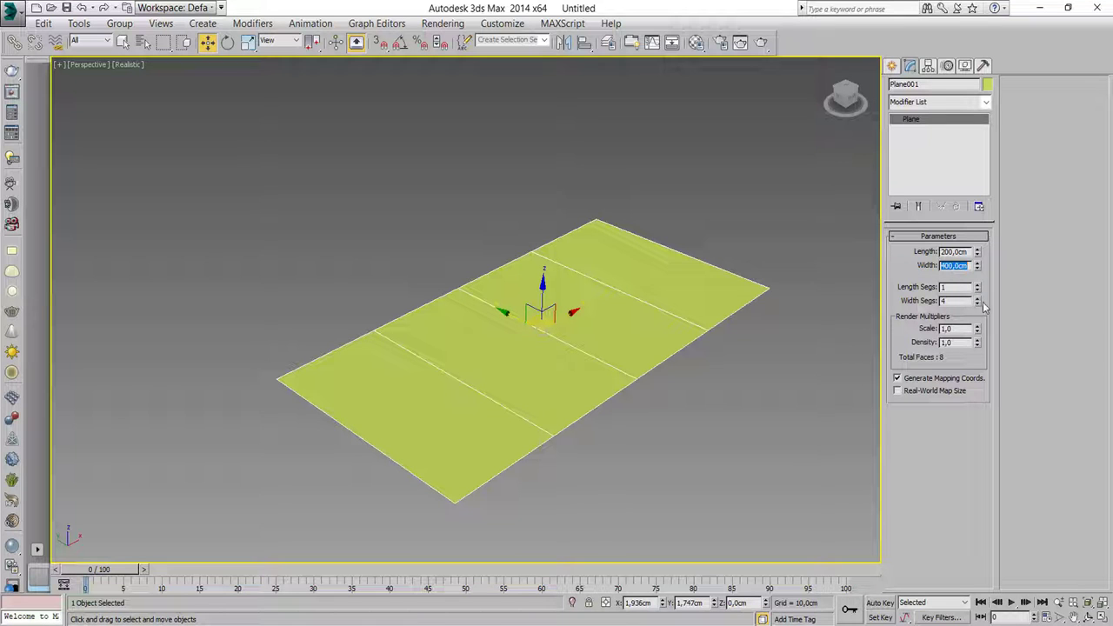
drag(977, 302, 977, 312)
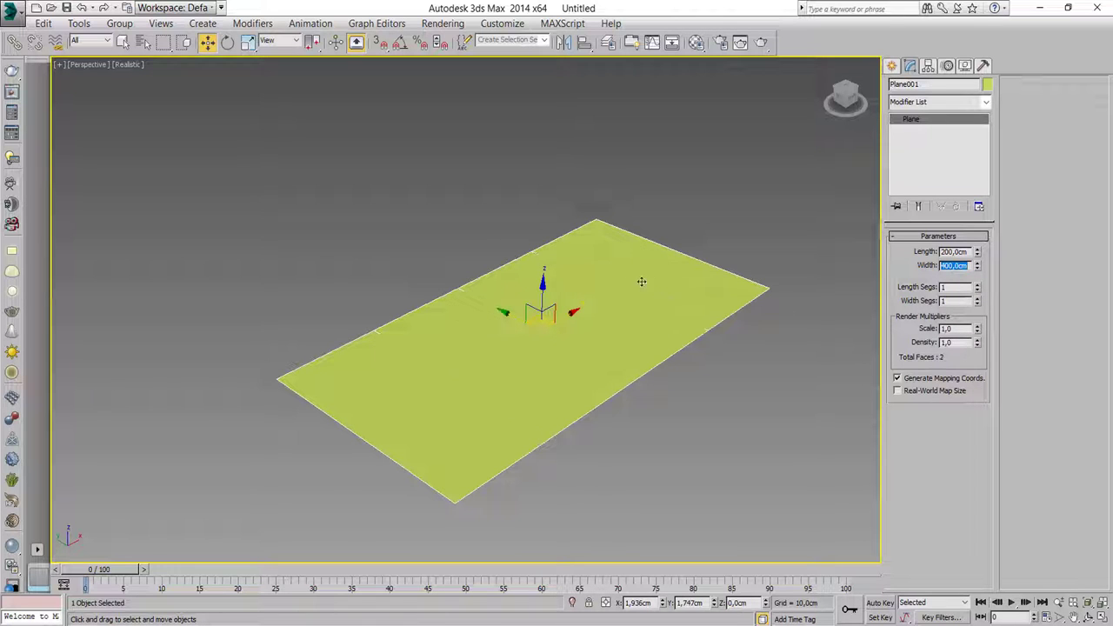
click(623, 216)
- Convert the plane to an Editable Poly and add an Unwrap UVW modifier
drag(628, 373, 526, 317)
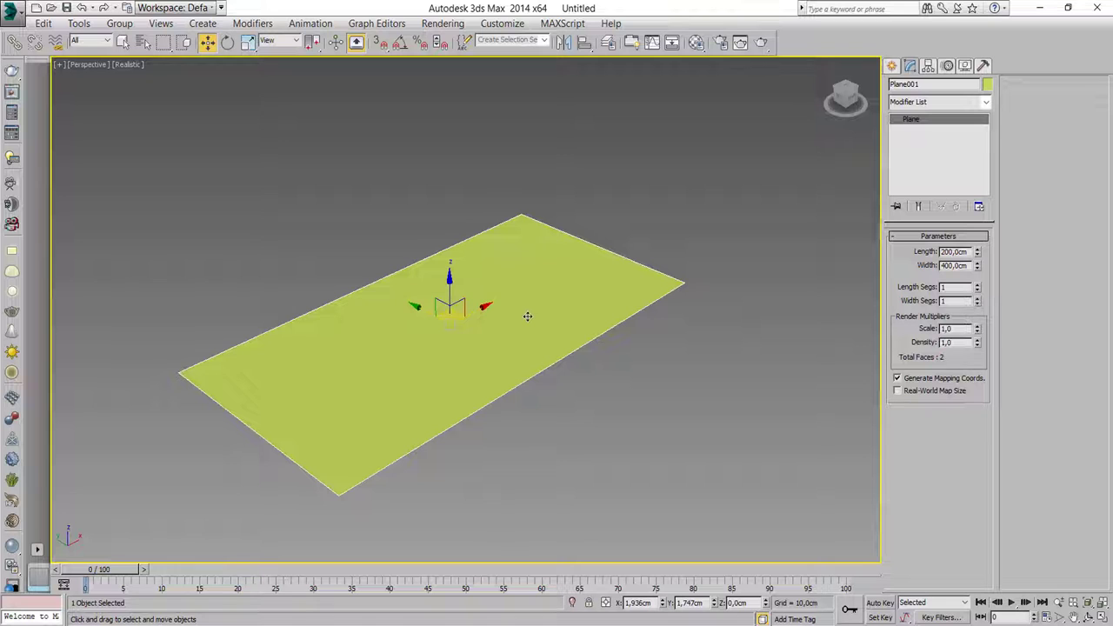
right_click(527, 316)
mouse_move(573, 434)
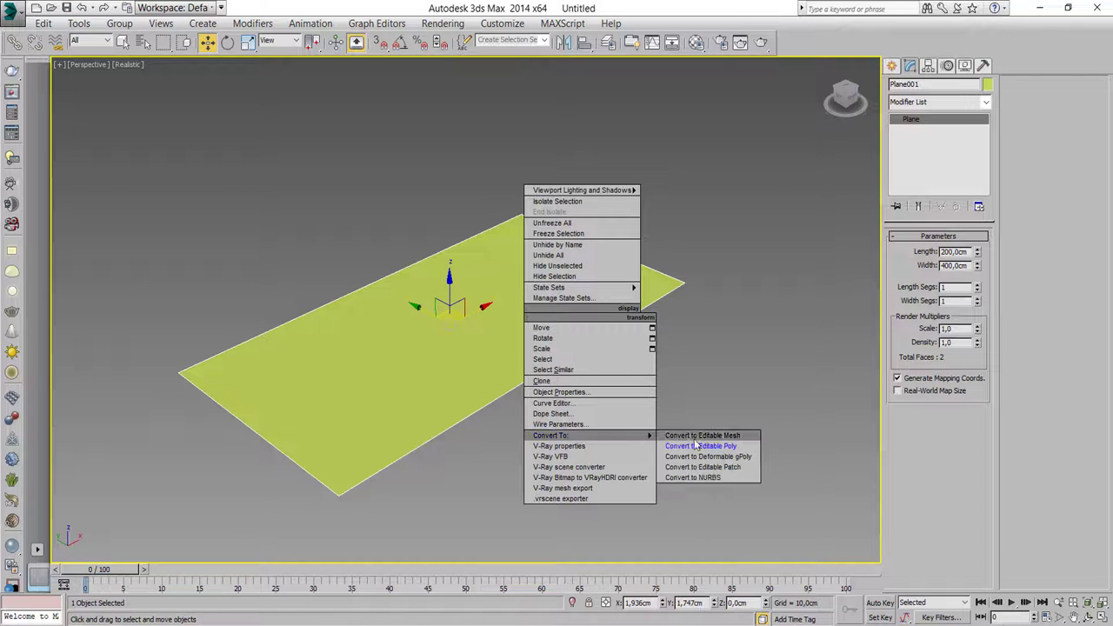
click(721, 447)
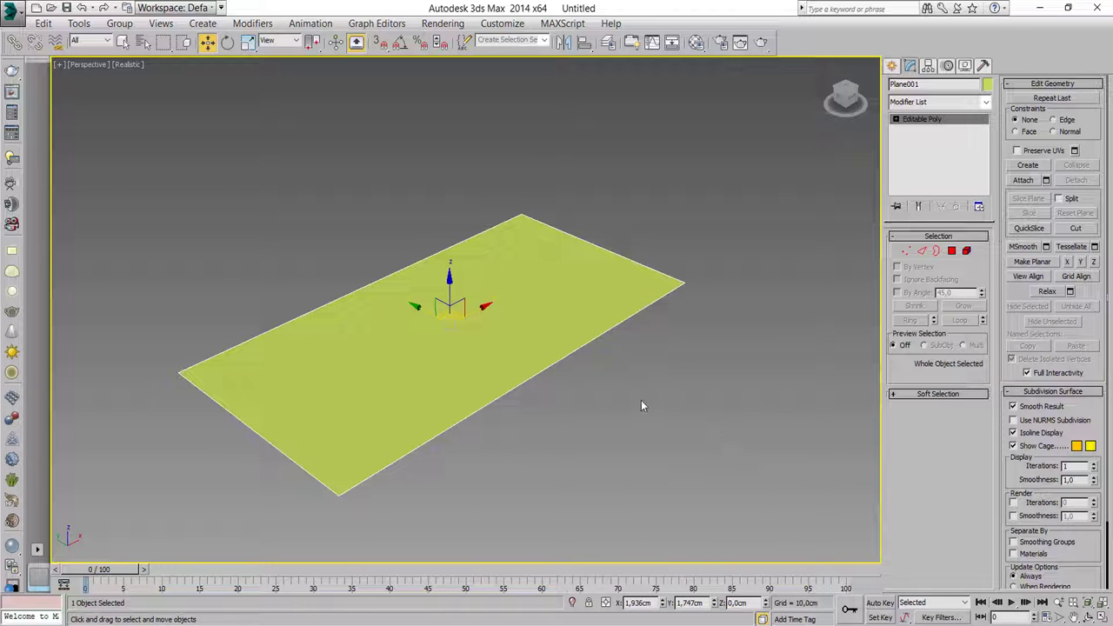
mouse_move(598, 418)
alt+middle_down()
mouse_move(566, 266)
mouse_move(606, 452)
mouse_move(580, 427)
alt+middle_up()
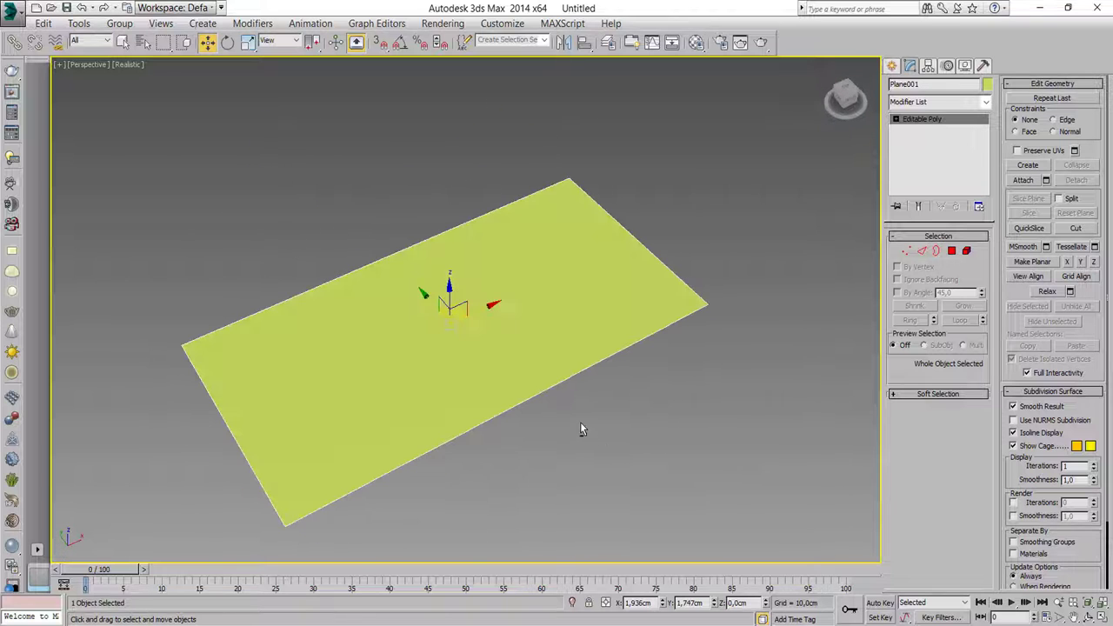
click(920, 103)
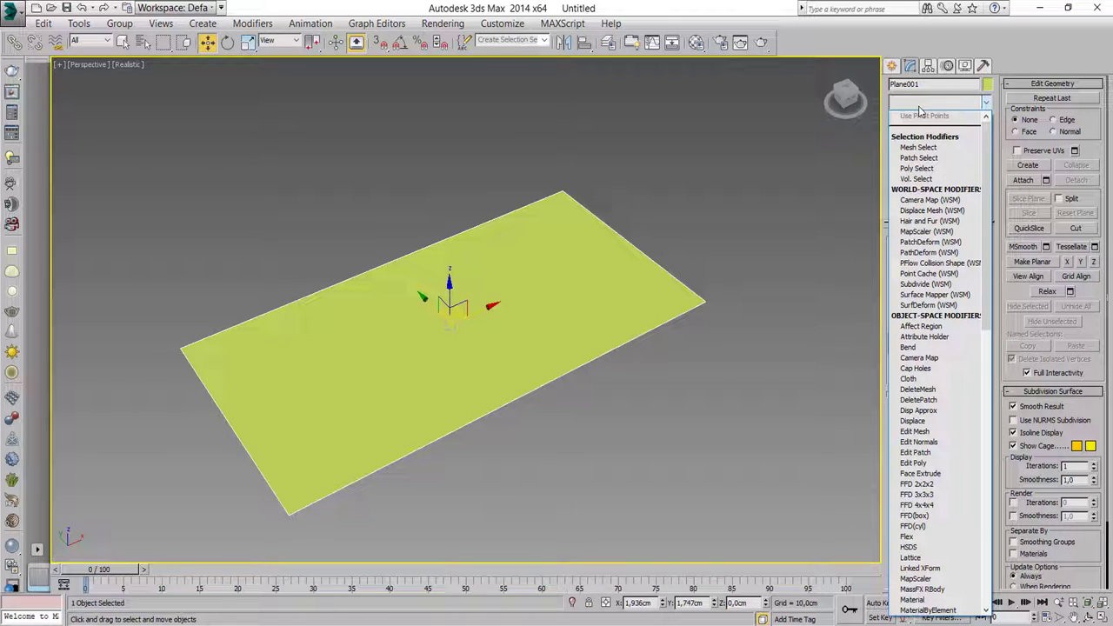
key(u)
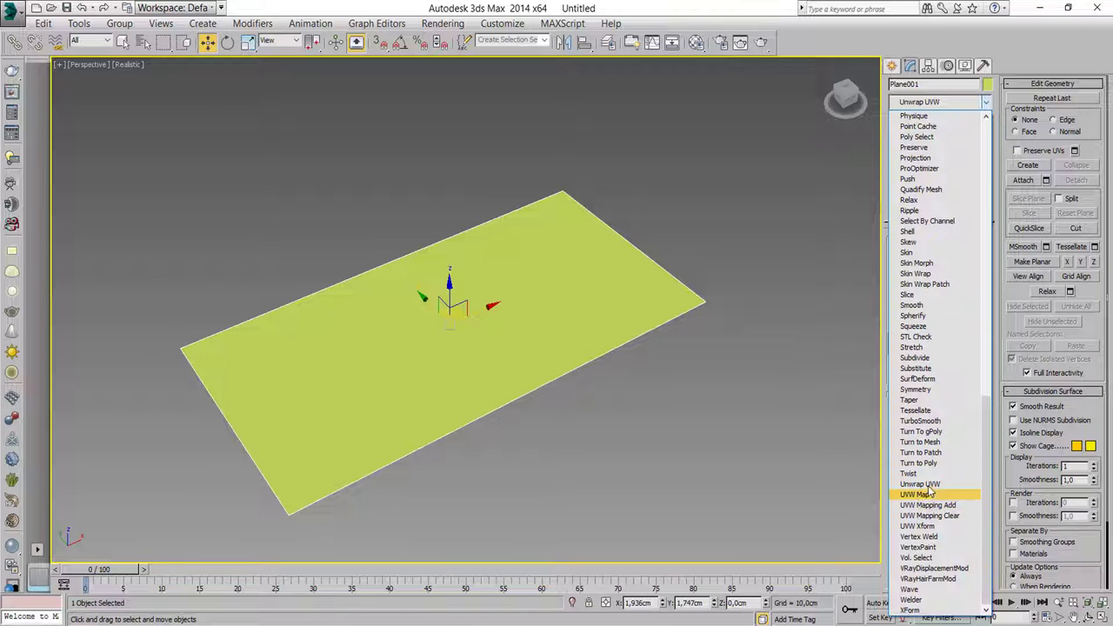
click(929, 486)
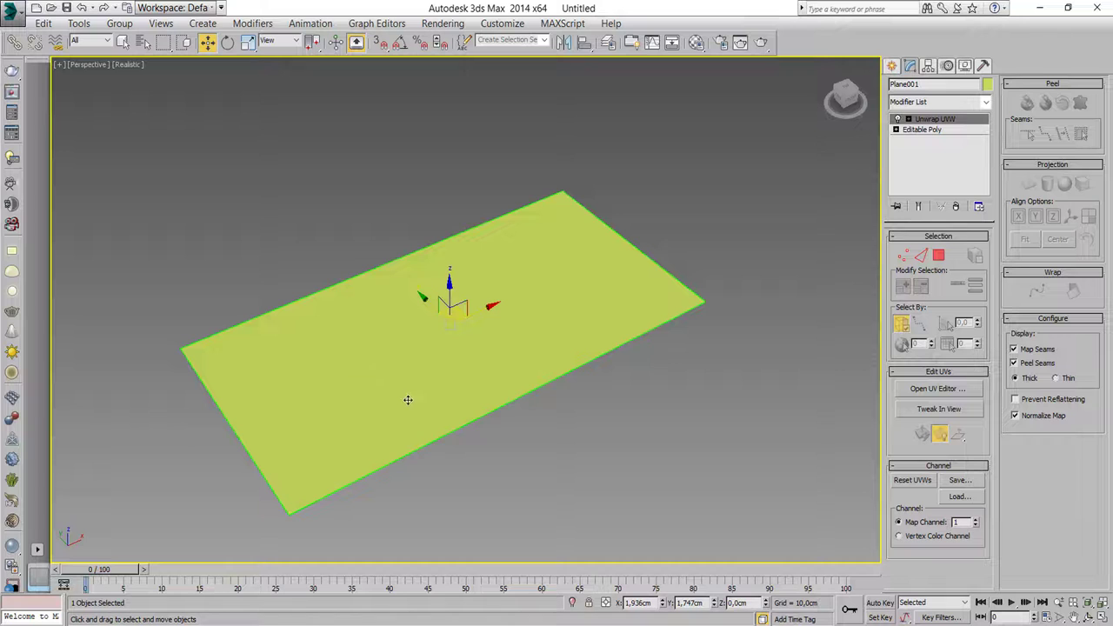
- Draw Point-to-Point seams around all four corners of the plane's edges
middle_drag(449, 361, 520, 340)
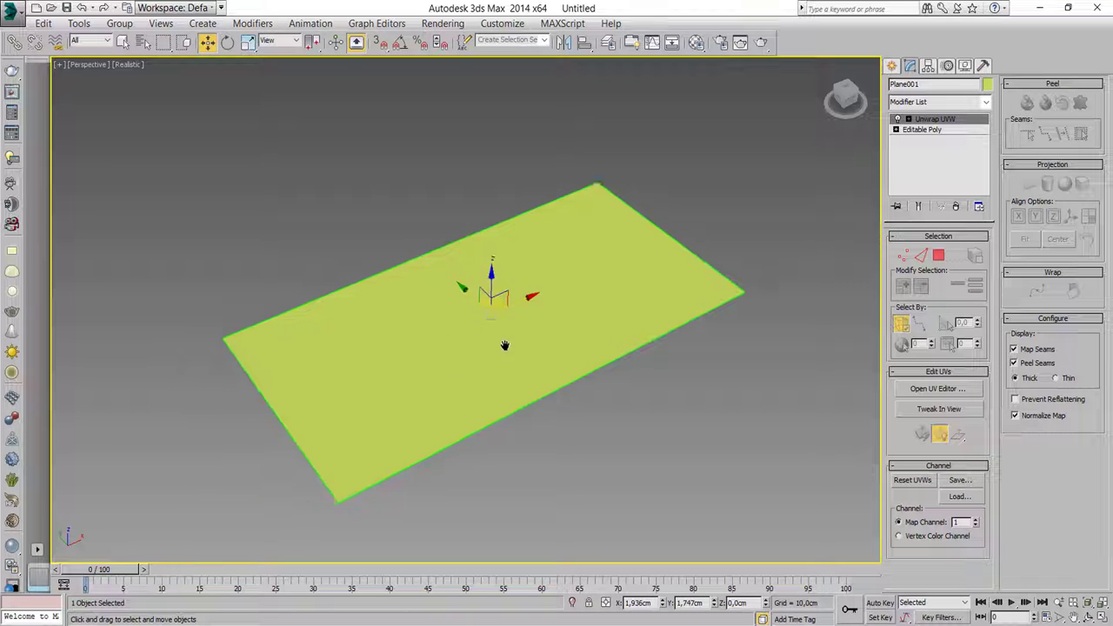
click(921, 257)
click(1049, 133)
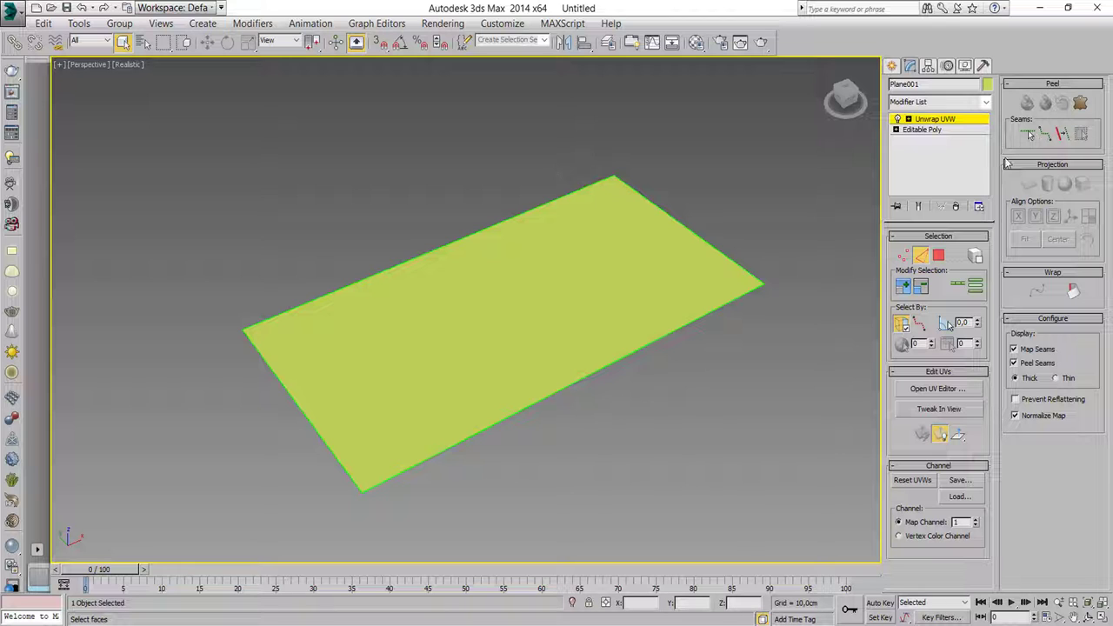
click(763, 284)
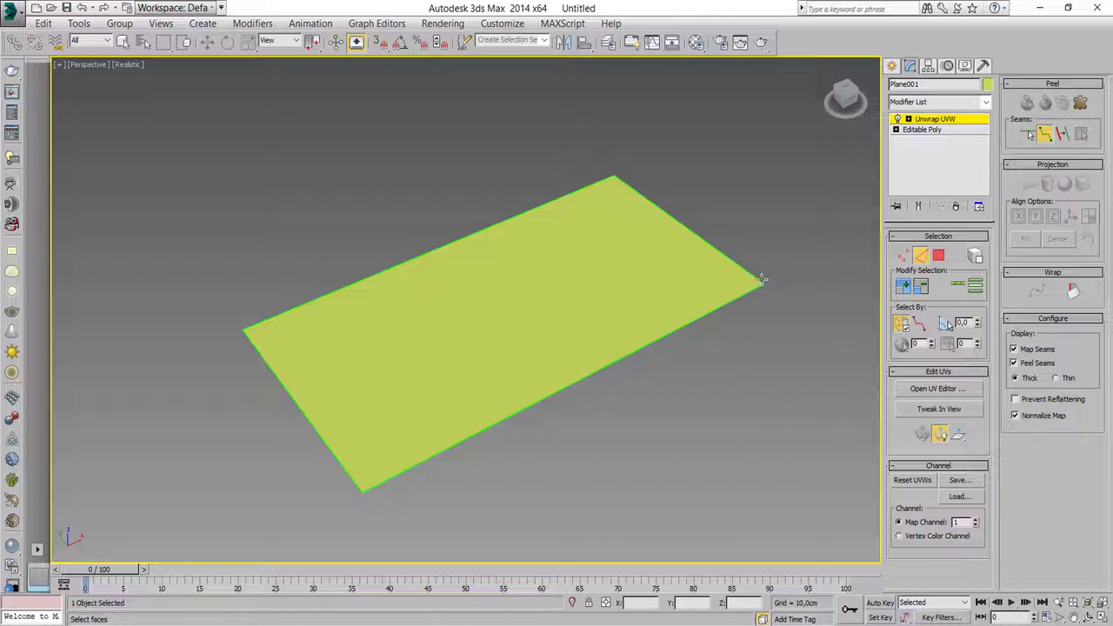
click(614, 175)
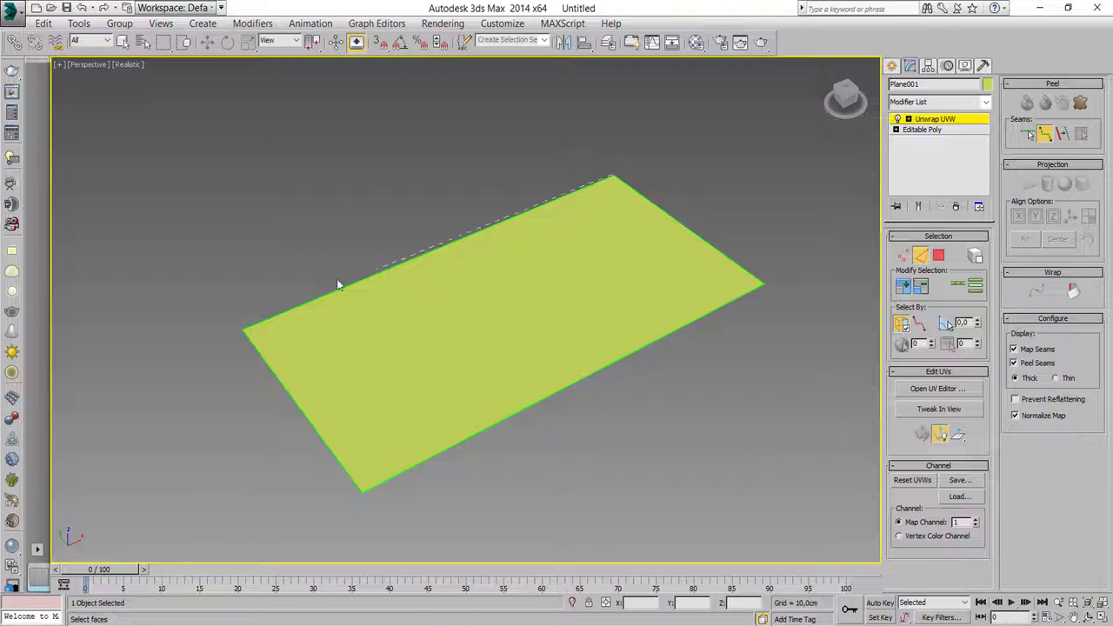
click(252, 328)
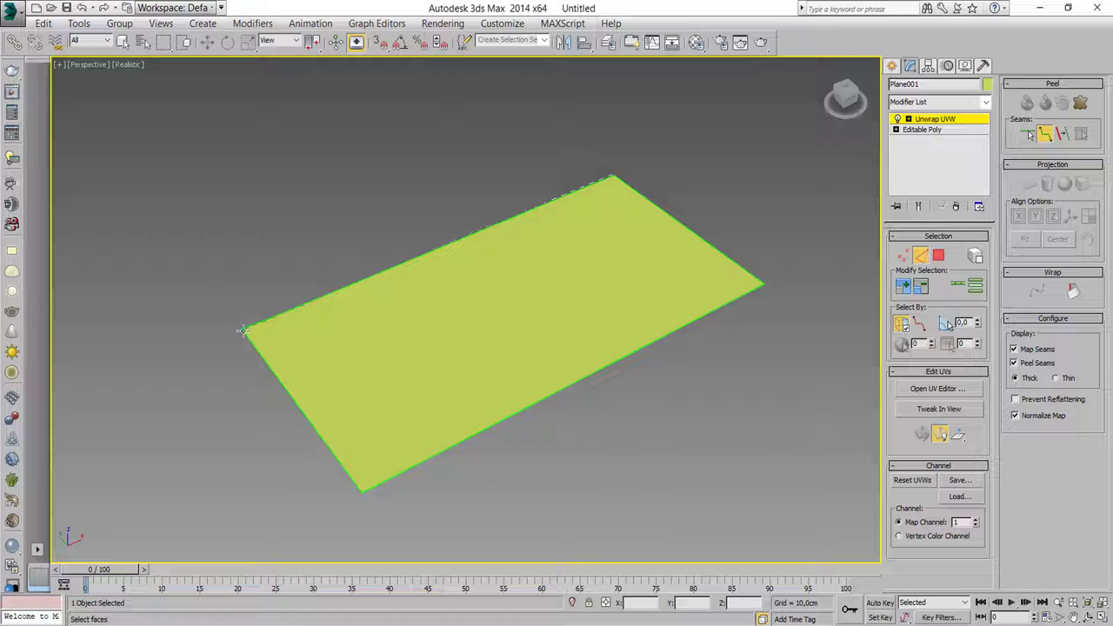
click(362, 493)
click(763, 282)
- In the UV Editor, select the face and apply a Planar map fitted to the plane's shape
click(936, 387)
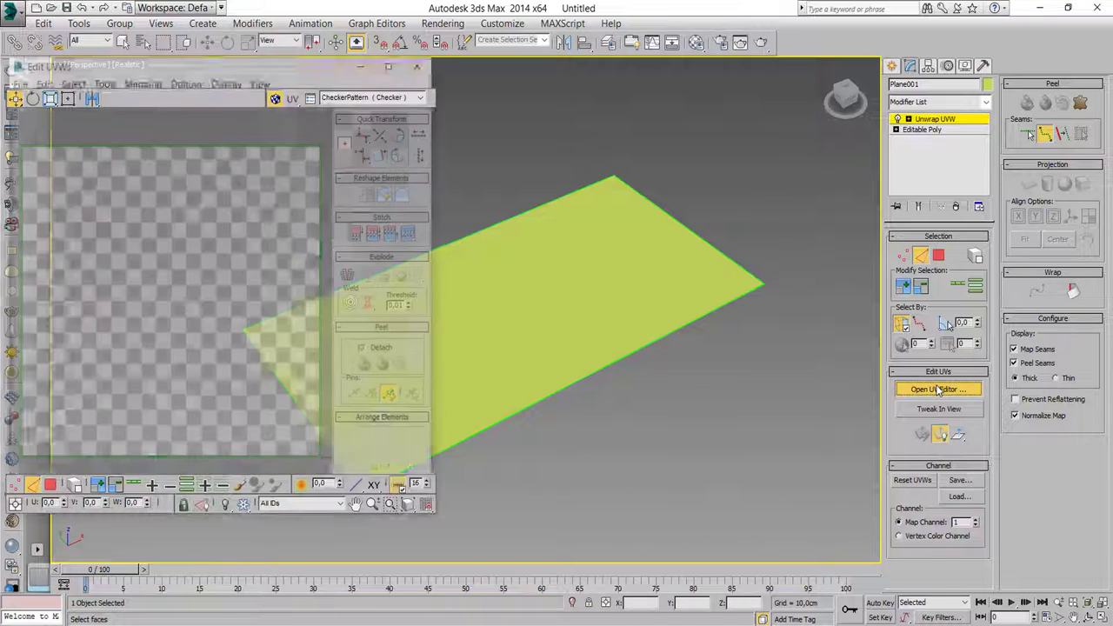
alt+middle_drag(483, 313, 685, 295)
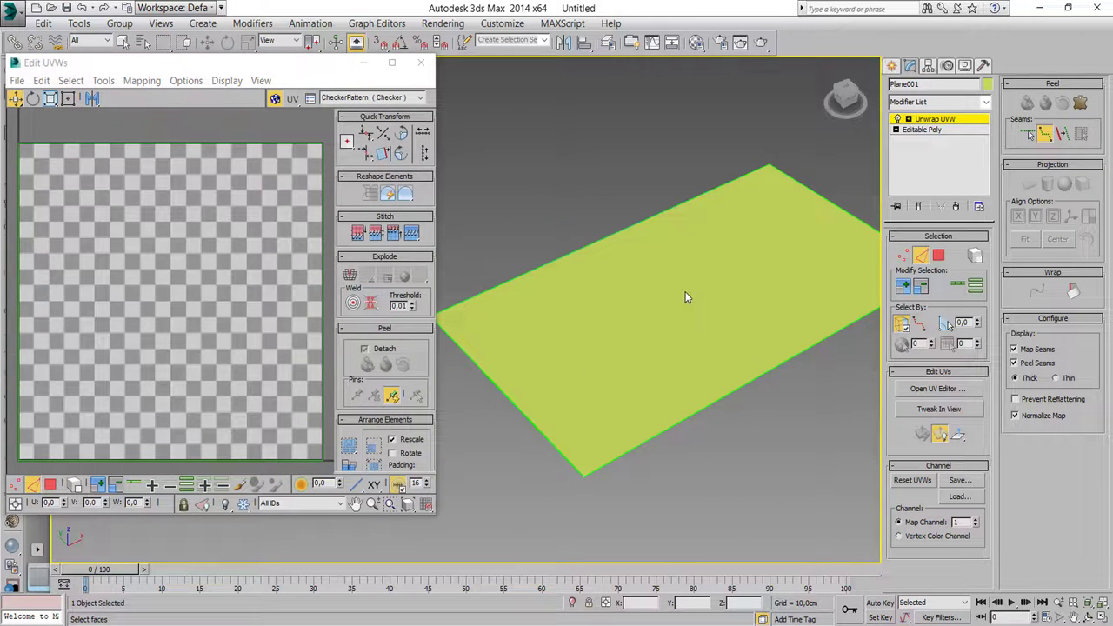
click(939, 256)
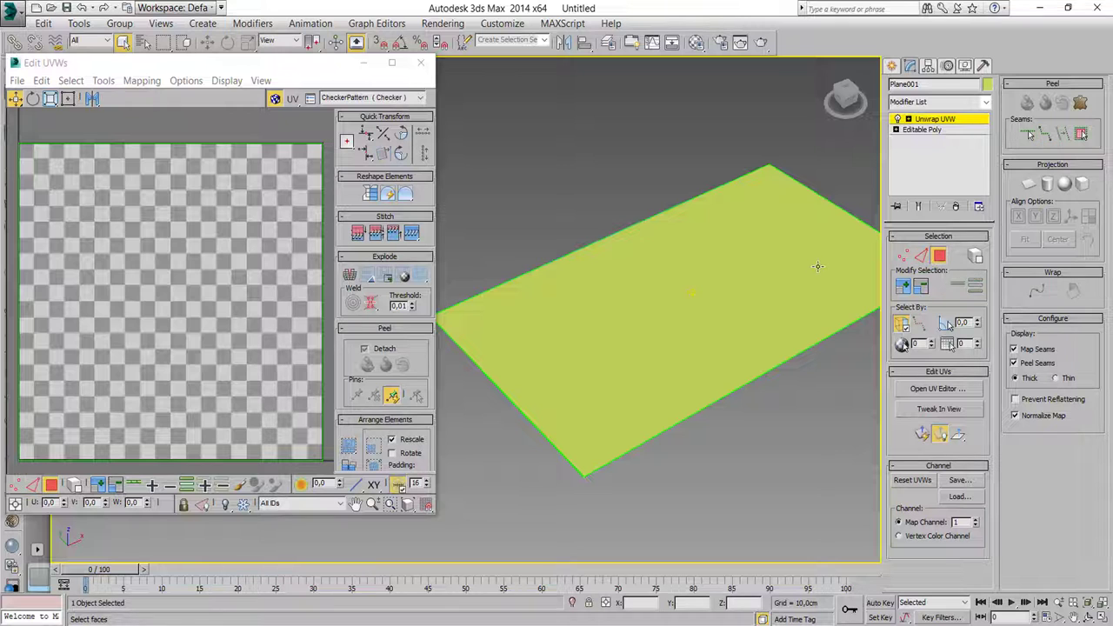
click(755, 262)
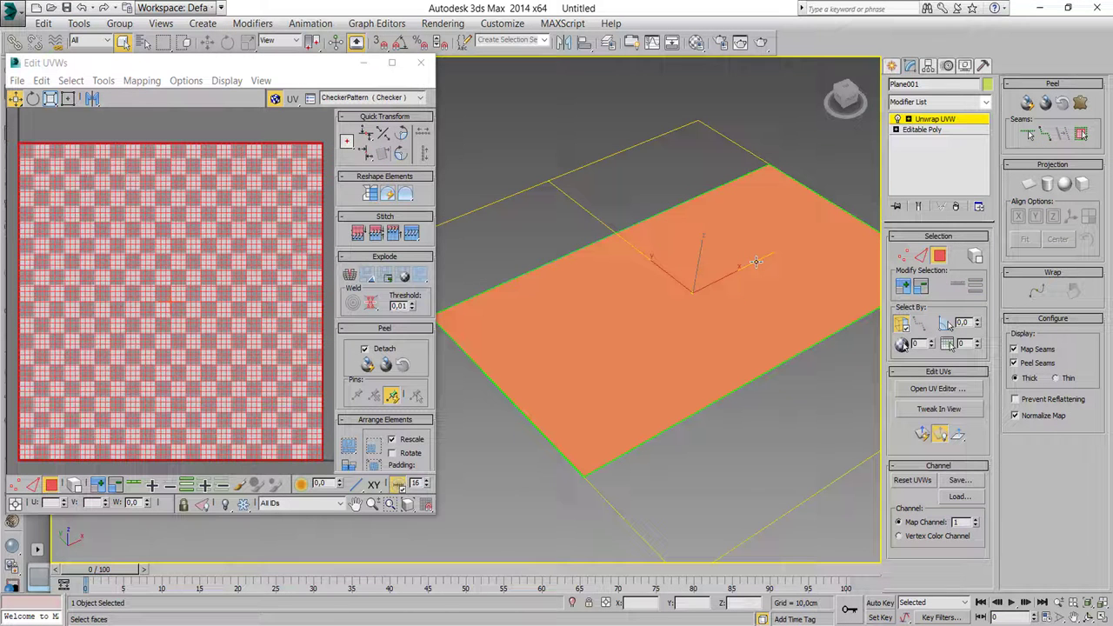
click(1028, 183)
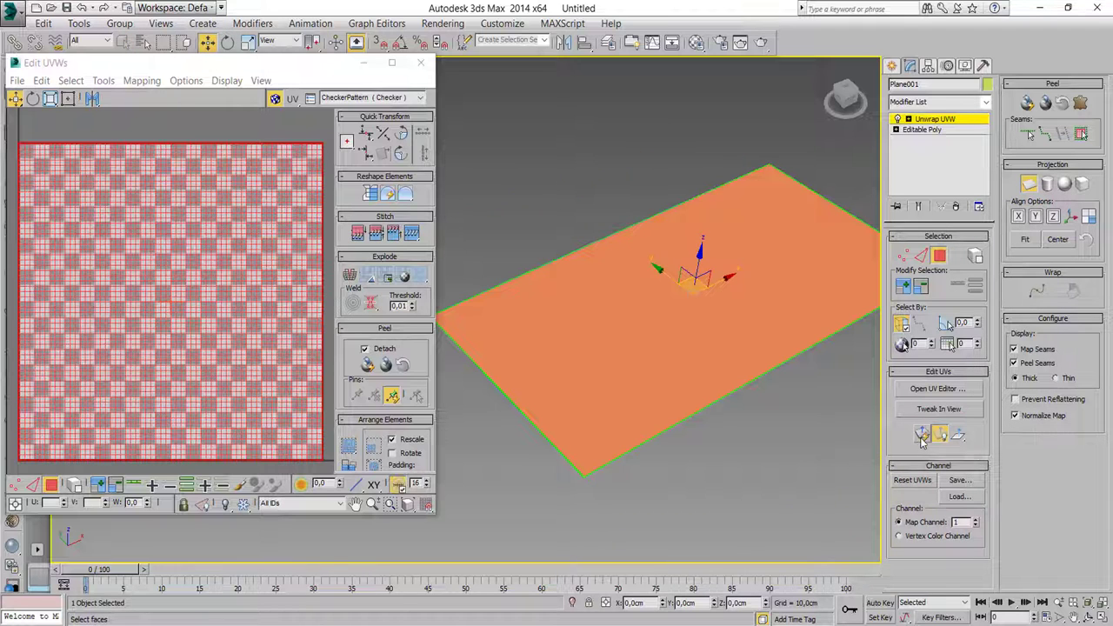
click(196, 338)
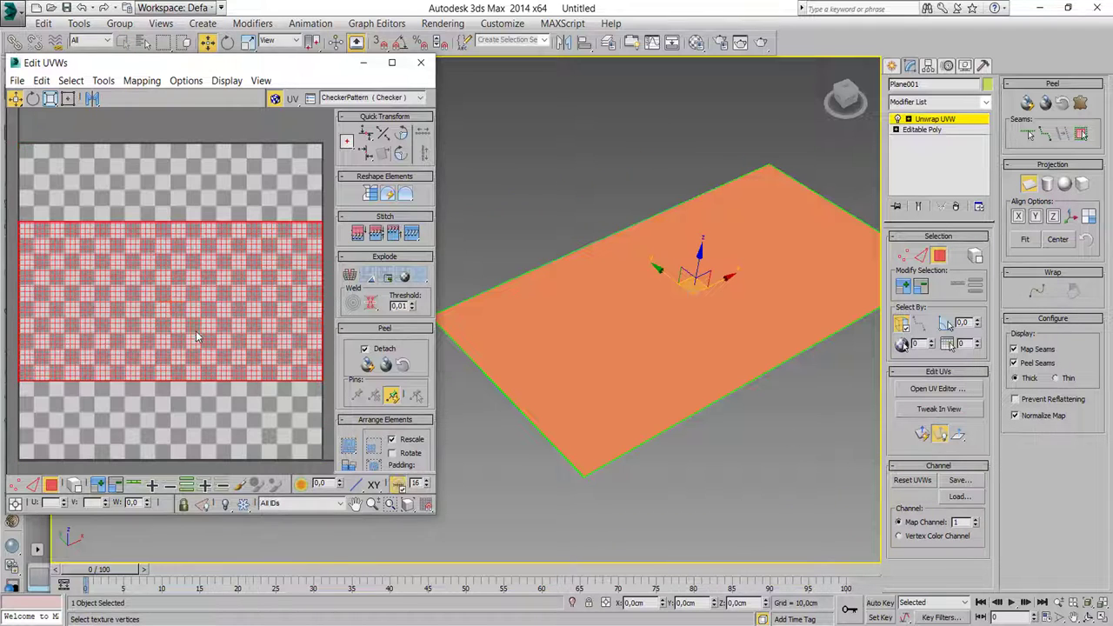
scroll(261, 305, down, 2)
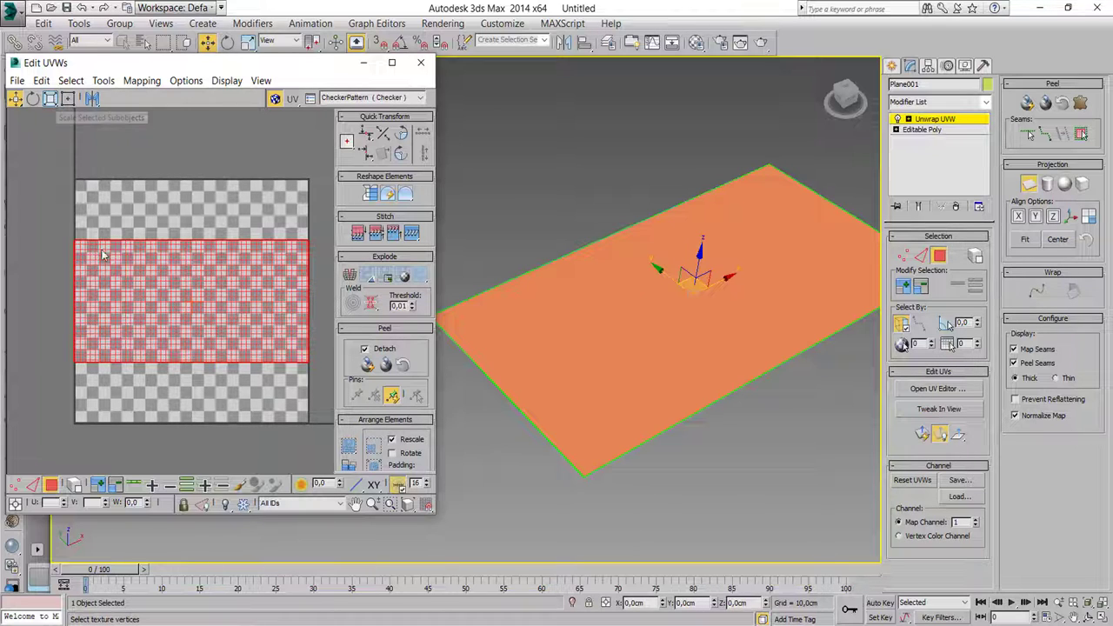
- Close the UV Editor, collapse Unwrap UVW into the Editable Poly, and reselect the plane
click(421, 63)
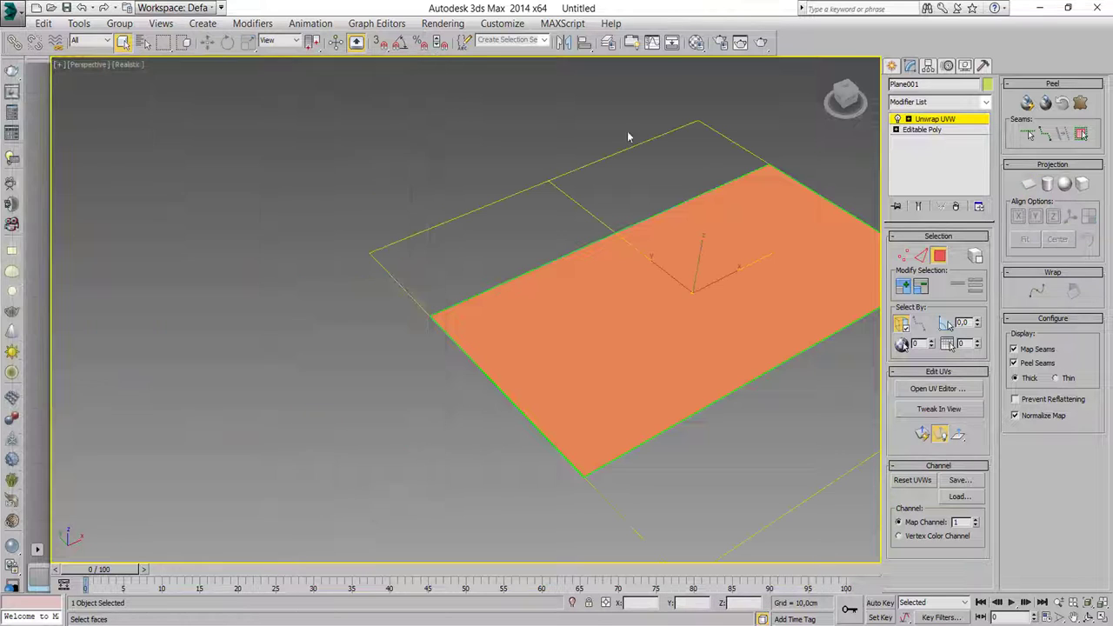
right_click(952, 124)
click(956, 238)
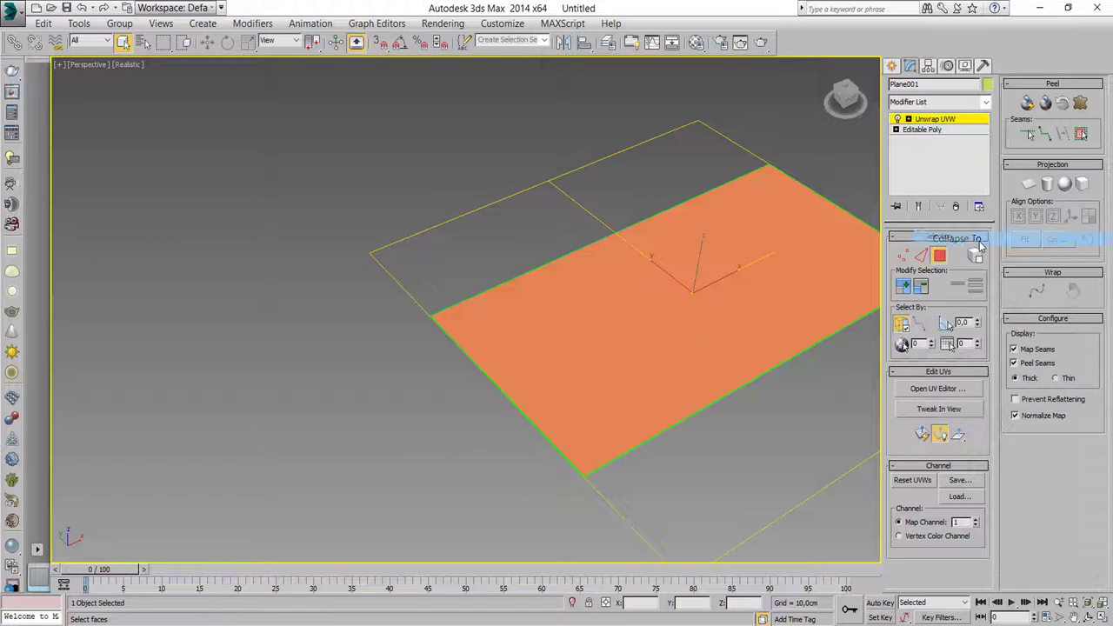
click(619, 373)
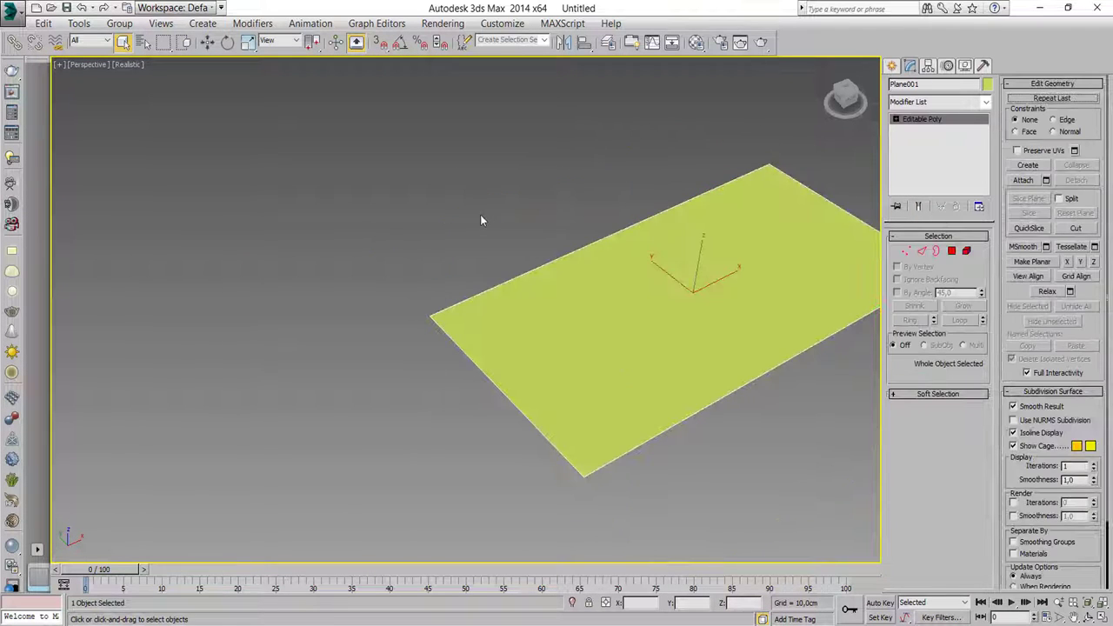
click(206, 43)
click(583, 206)
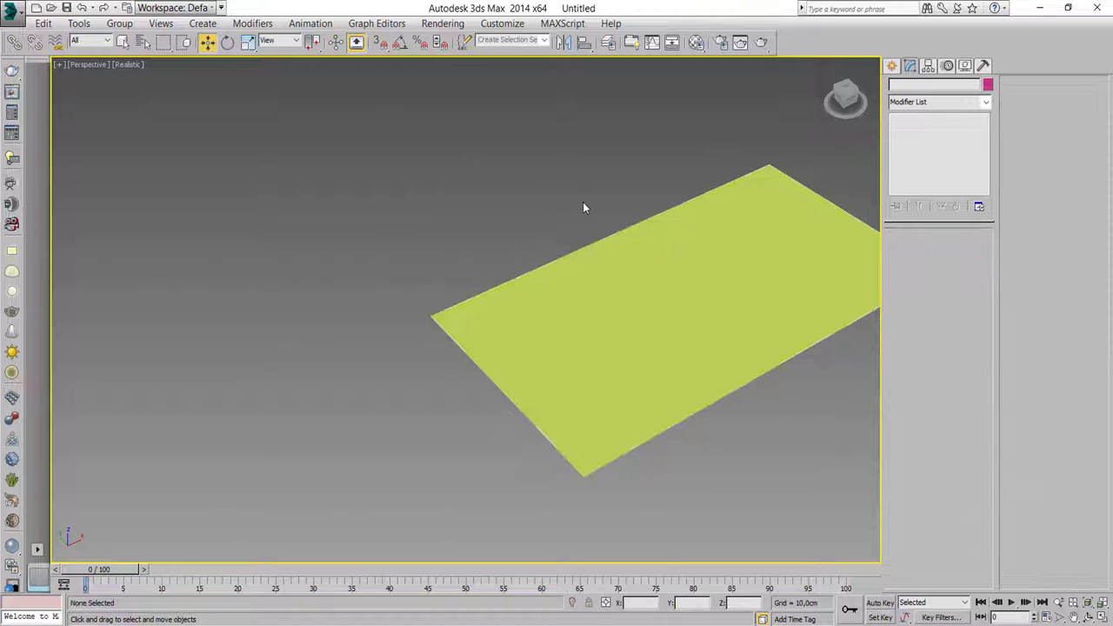
middle_drag(583, 206, 412, 204)
click(482, 265)
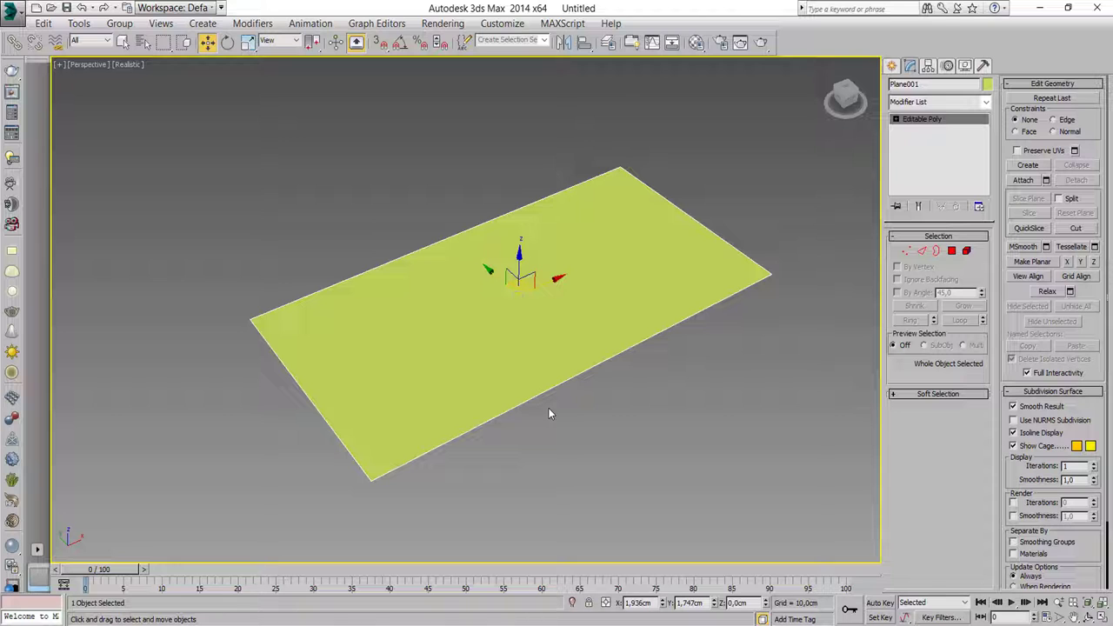
- Export the selected plane as ground.FBX with the default FBX export options
click(12, 13)
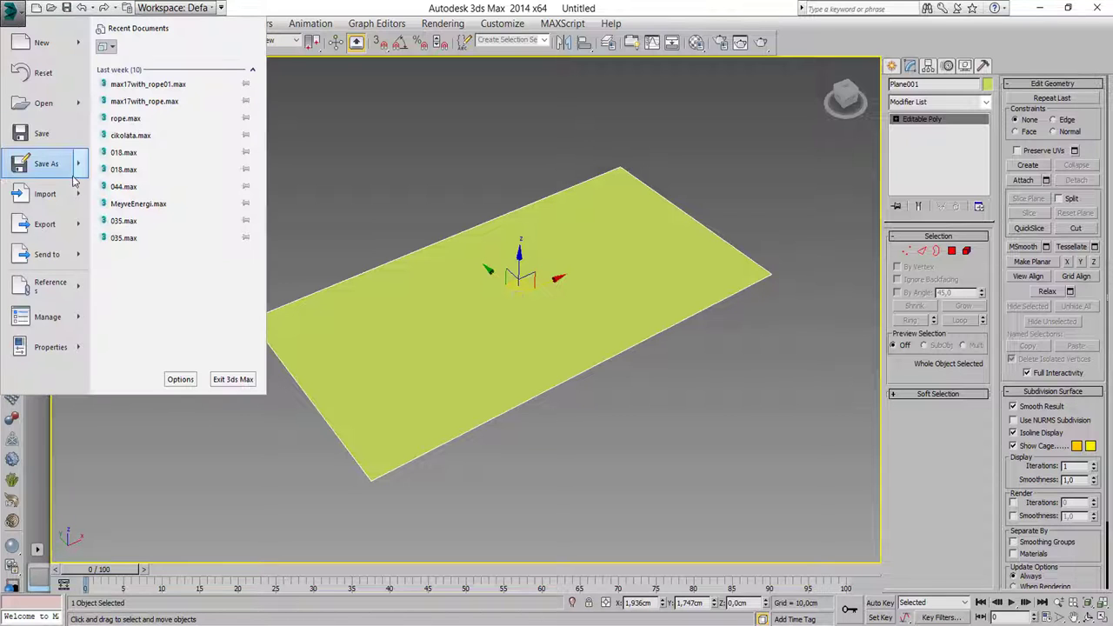
mouse_move(45, 223)
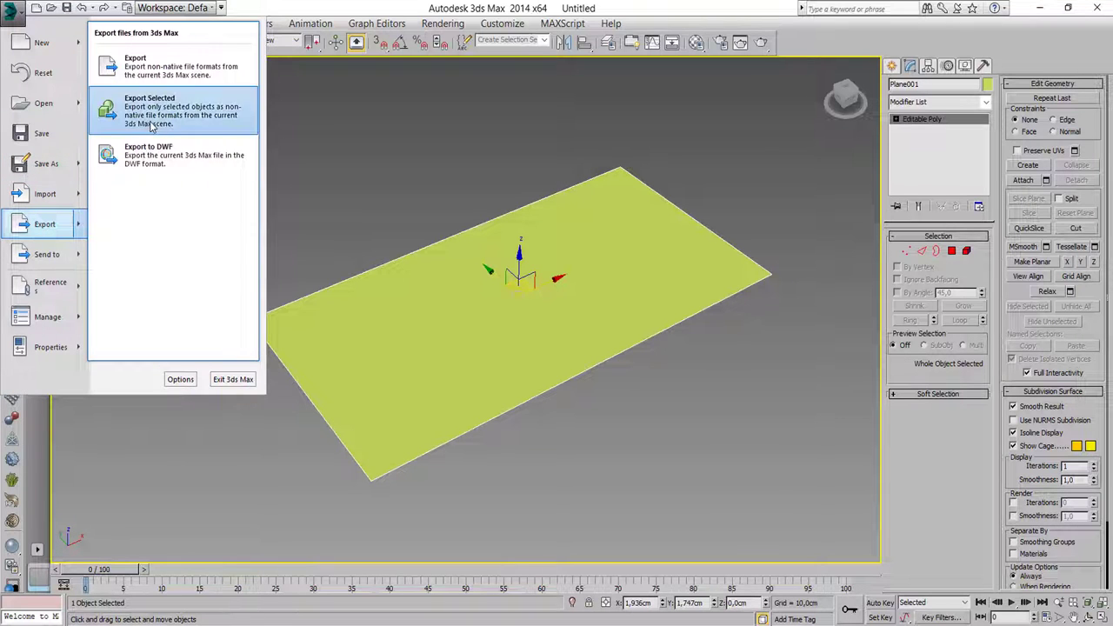
click(151, 127)
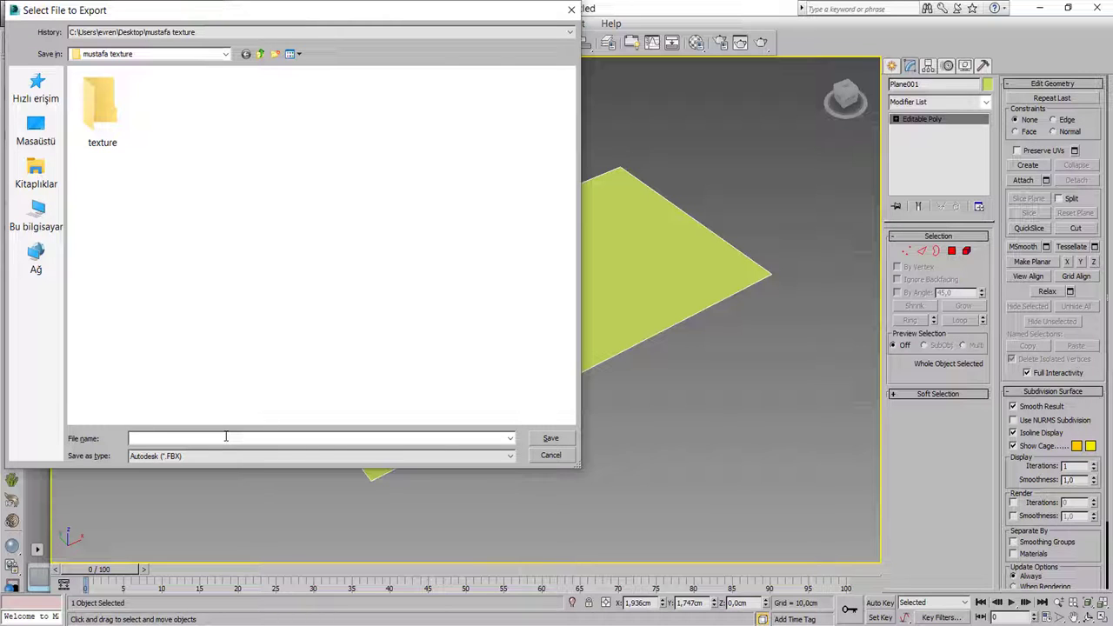
text(g)
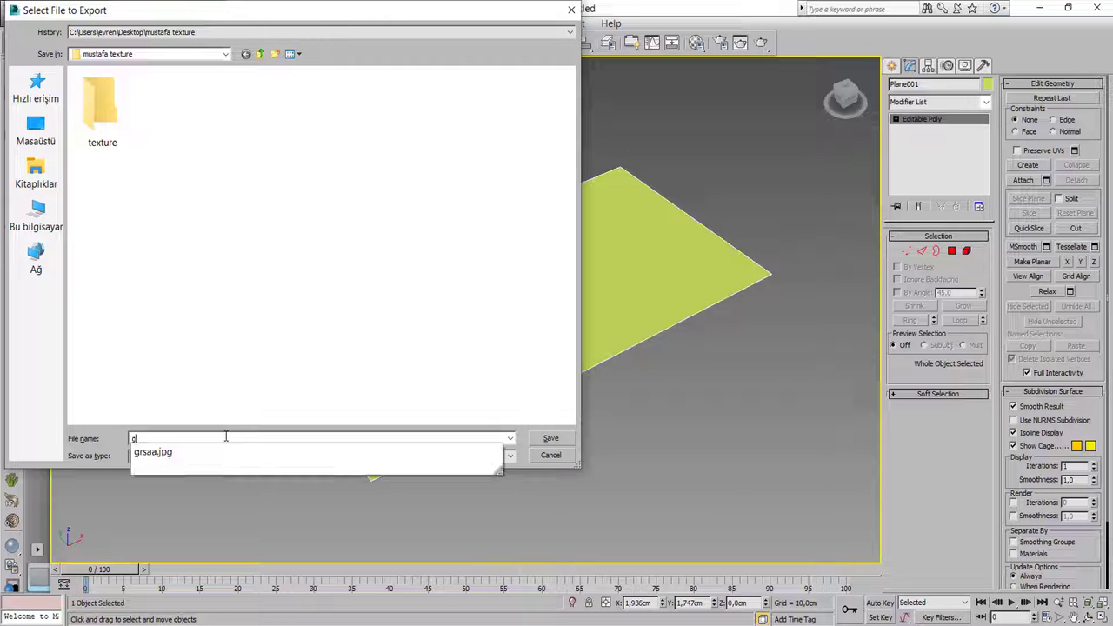
text(round)
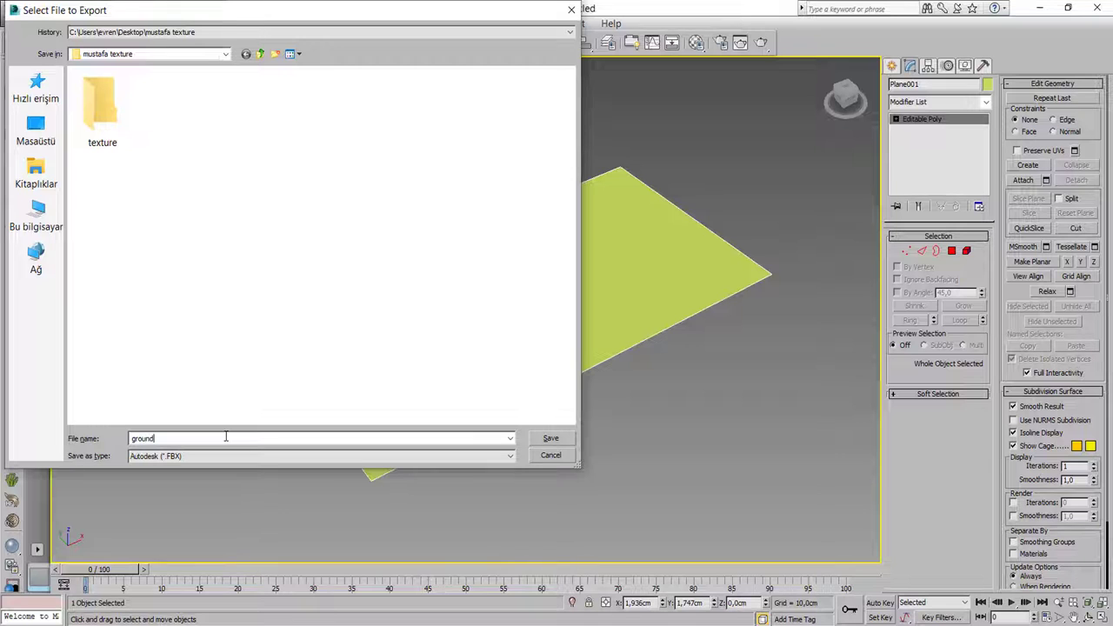
key(Return)
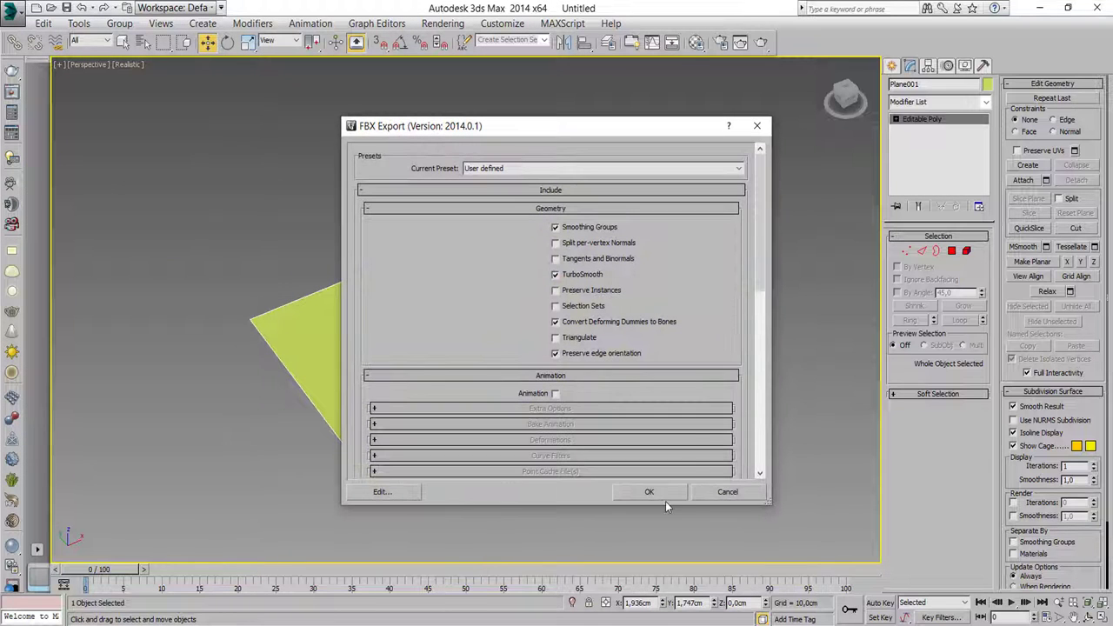
click(665, 497)
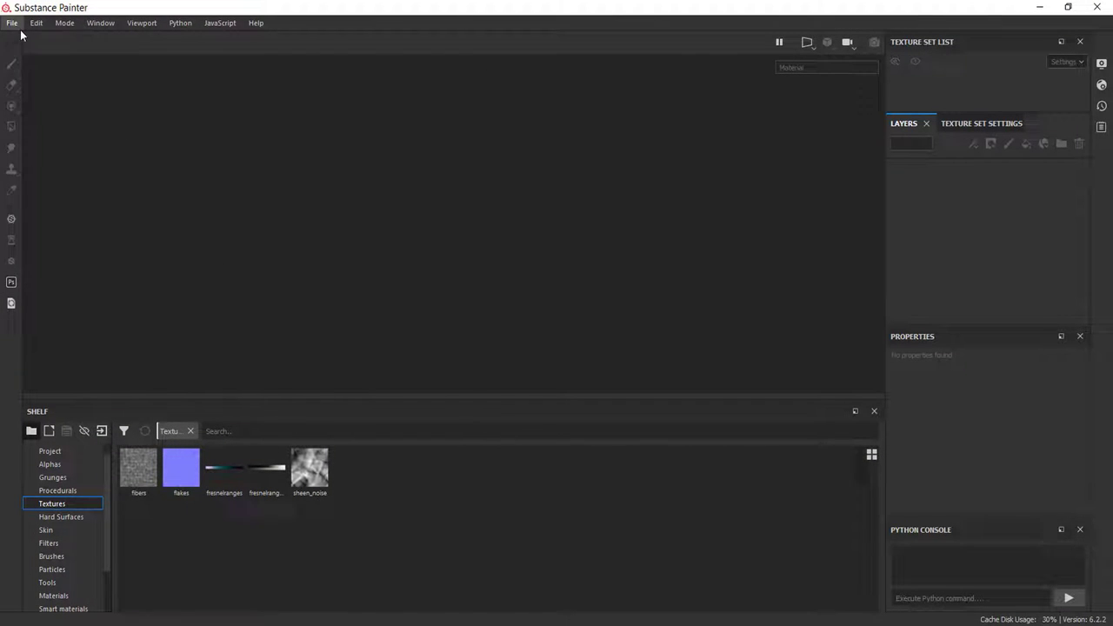
- Start a new Painter project from ground.FBX, keeping 1024 resolution and OpenGL normal format
click(12, 23)
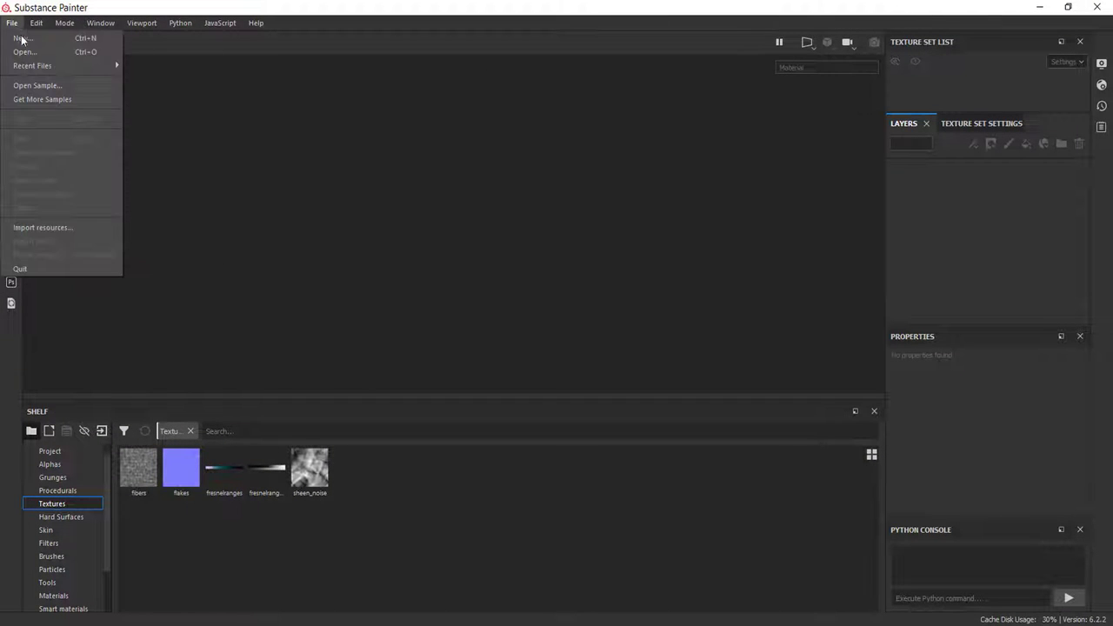
click(22, 39)
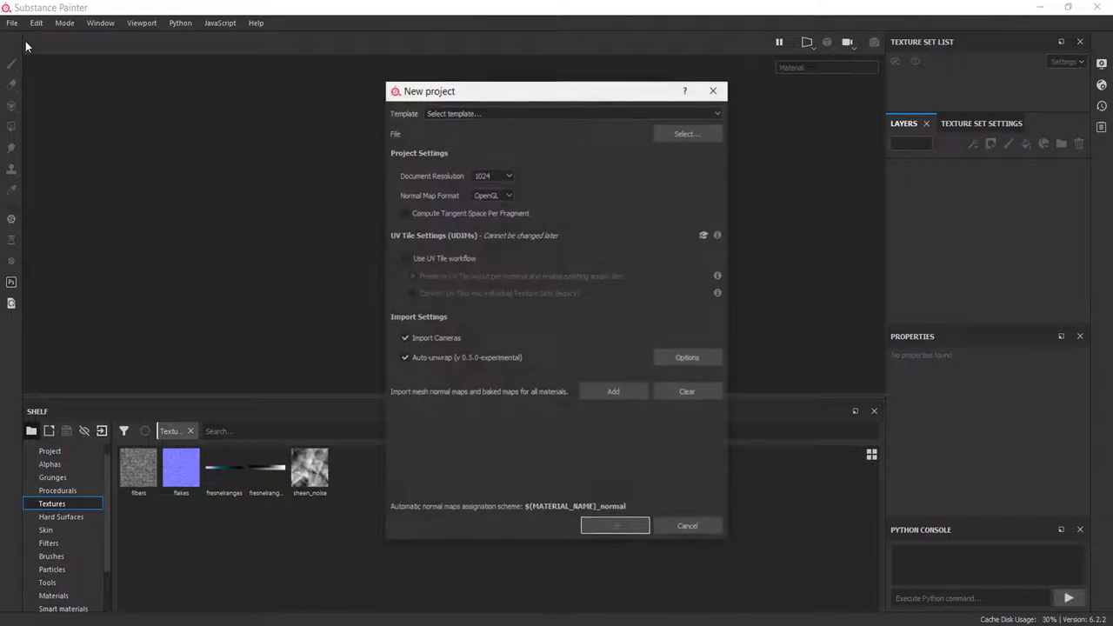
click(681, 136)
click(664, 230)
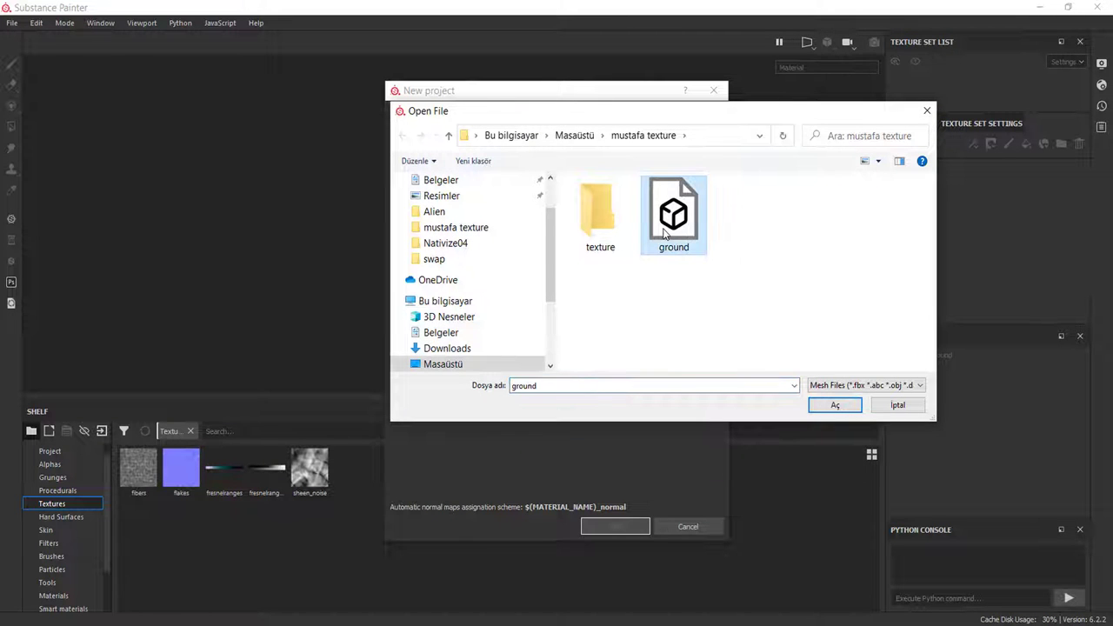
click(832, 405)
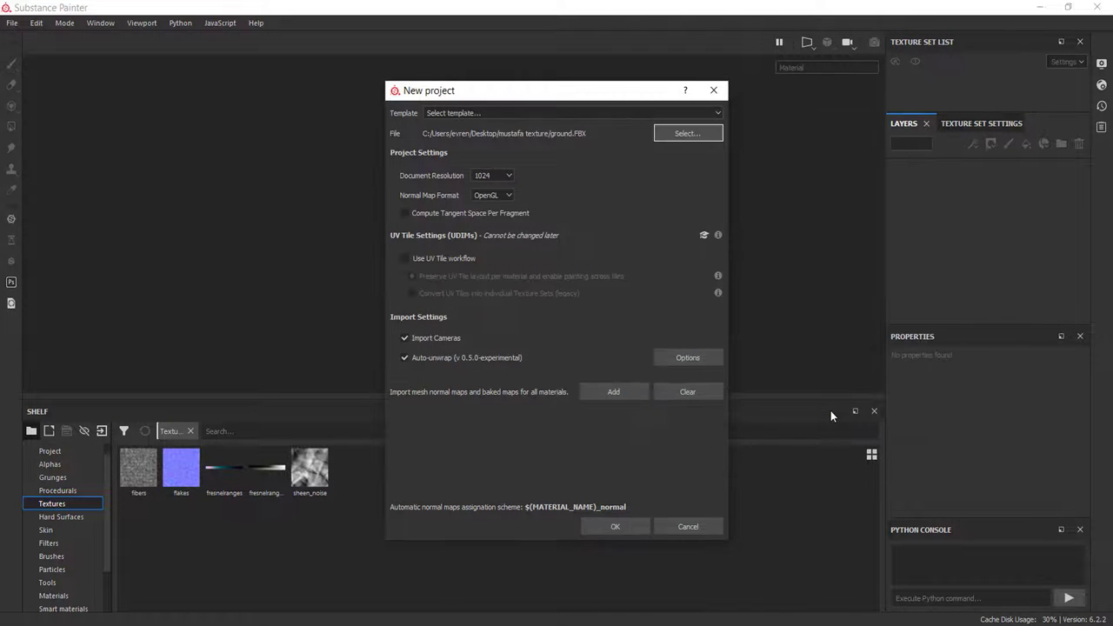
click(509, 176)
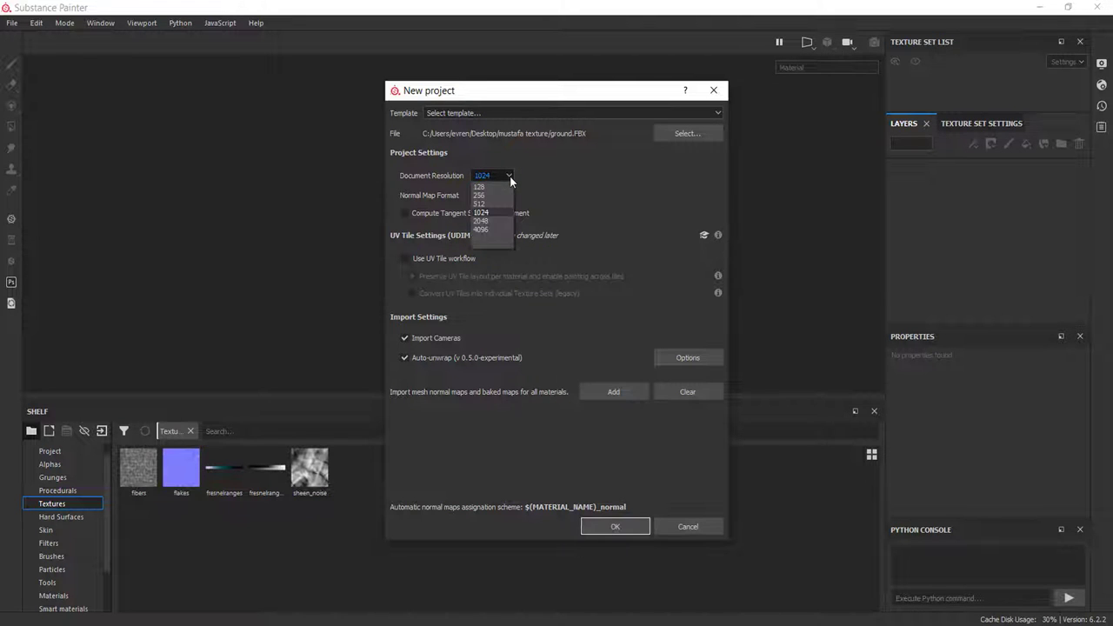
click(510, 176)
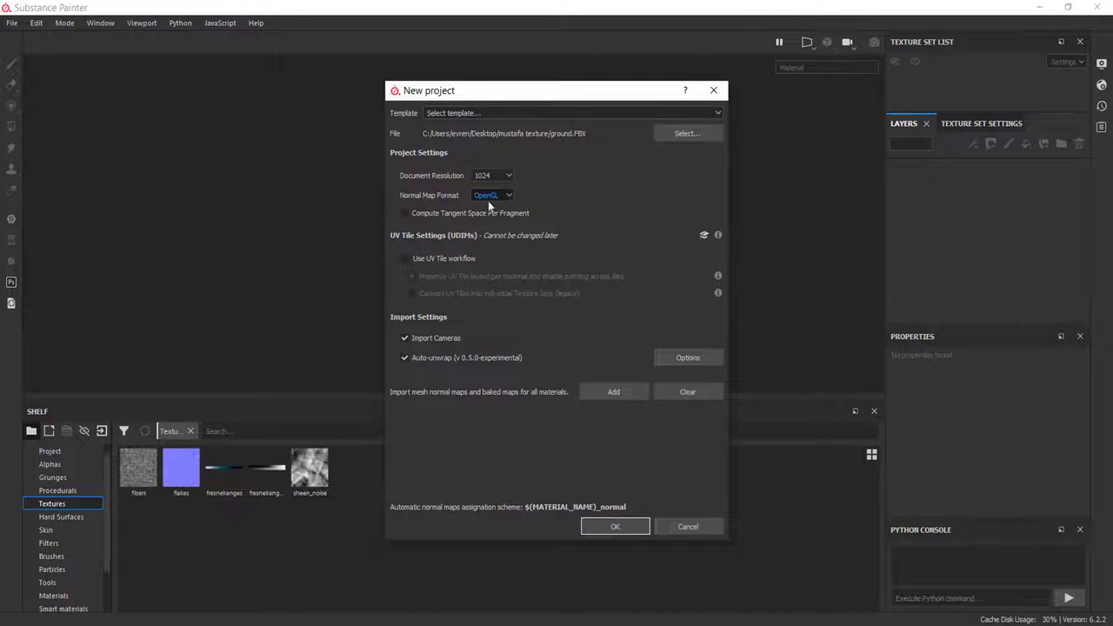
click(500, 195)
click(494, 216)
click(616, 526)
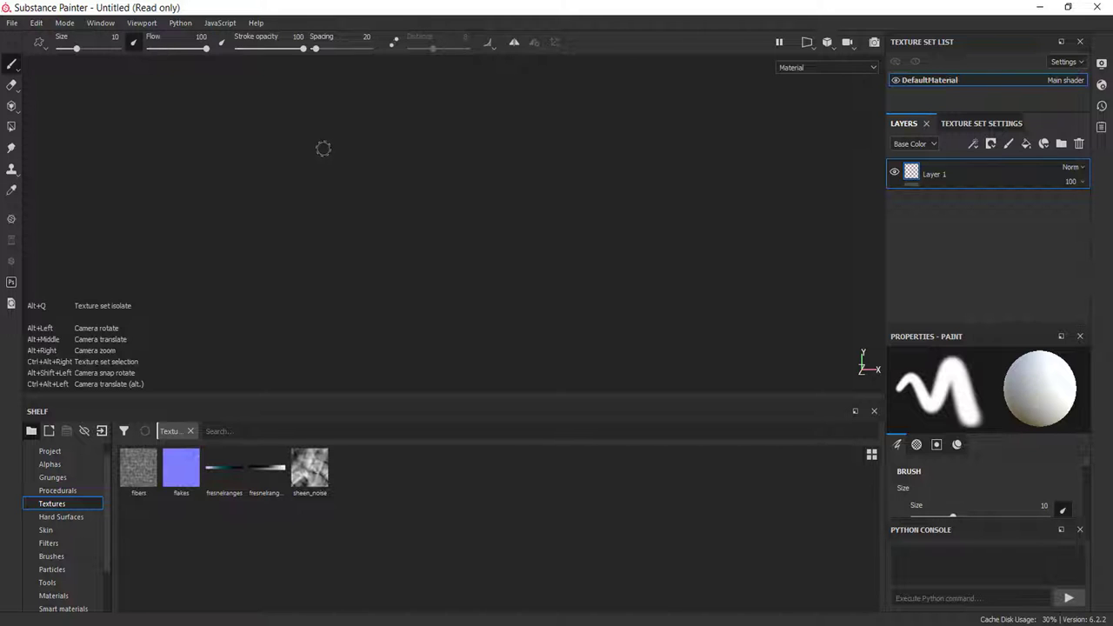
mouse_move(323, 149)
alt+mouse_down()
mouse_move(472, 229)
mouse_move(556, 179)
mouse_move(541, 119)
mouse_move(505, 219)
mouse_move(424, 202)
alt+mouse_up()
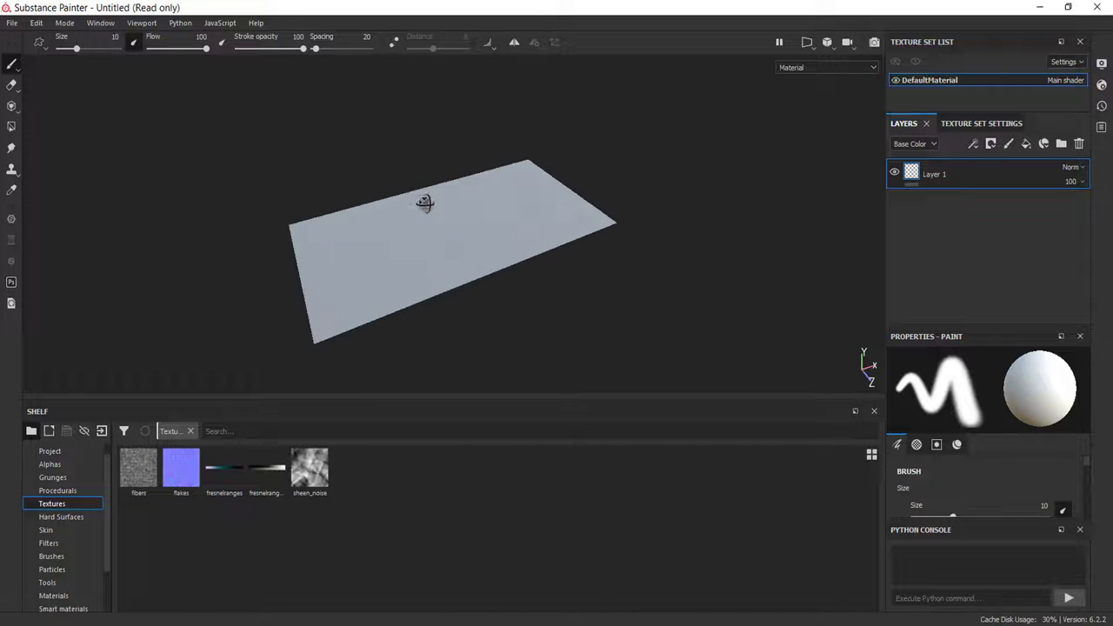
- Try the 3D/UV split viewport layout, then return to the 3D-only view
click(807, 43)
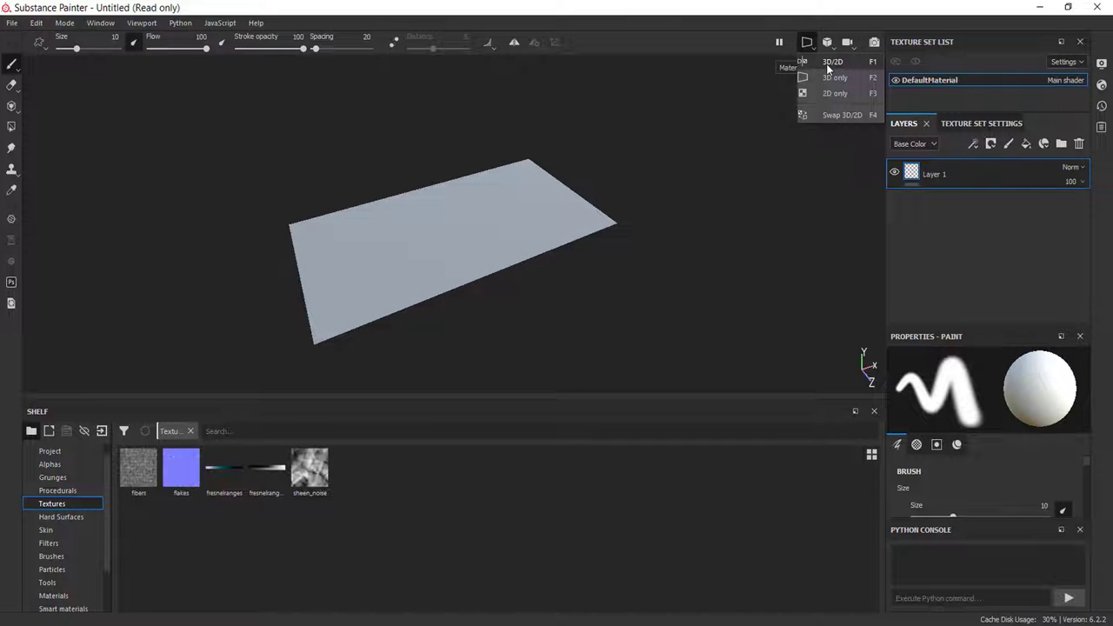
click(829, 62)
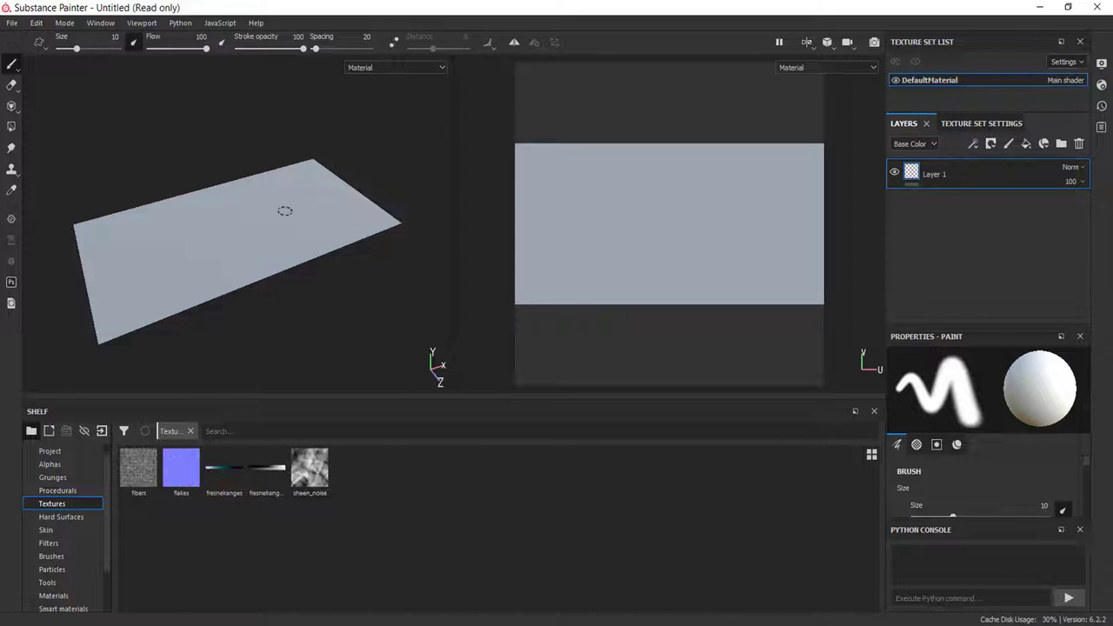
click(807, 42)
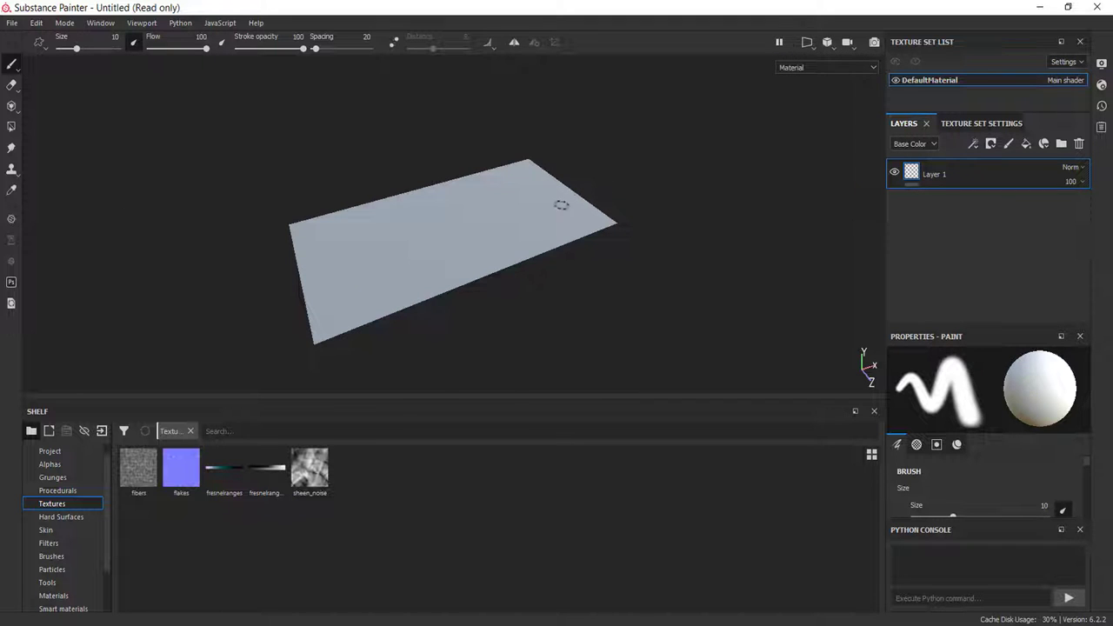
mouse_move(458, 198)
alt+mouse_down()
mouse_move(470, 233)
mouse_move(498, 174)
mouse_move(501, 194)
mouse_move(518, 175)
mouse_move(539, 206)
mouse_move(549, 193)
alt+mouse_up()
- Delete Layer 1, then open grsaa.jpg full-size and step on to toprak.jpg
click(969, 173)
key(Delete)
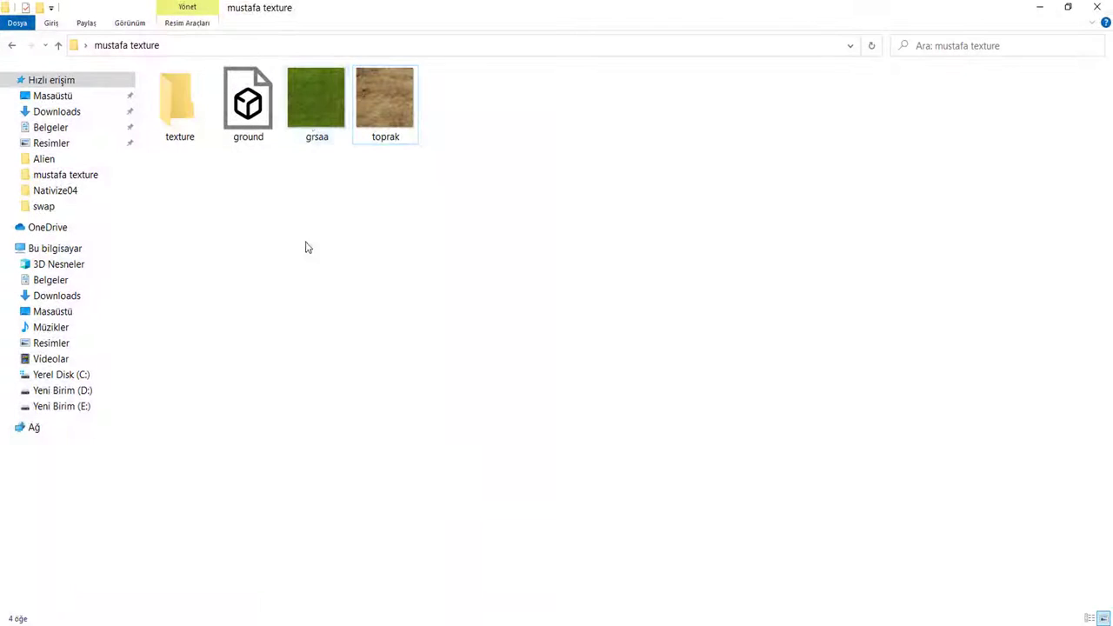
double_click(315, 124)
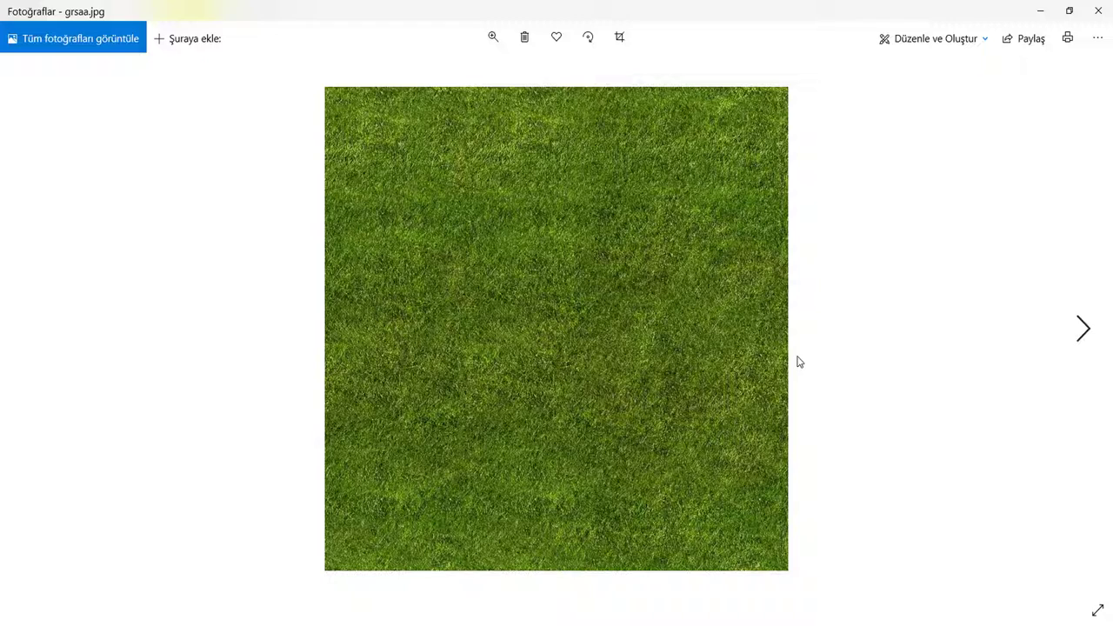
key(Right)
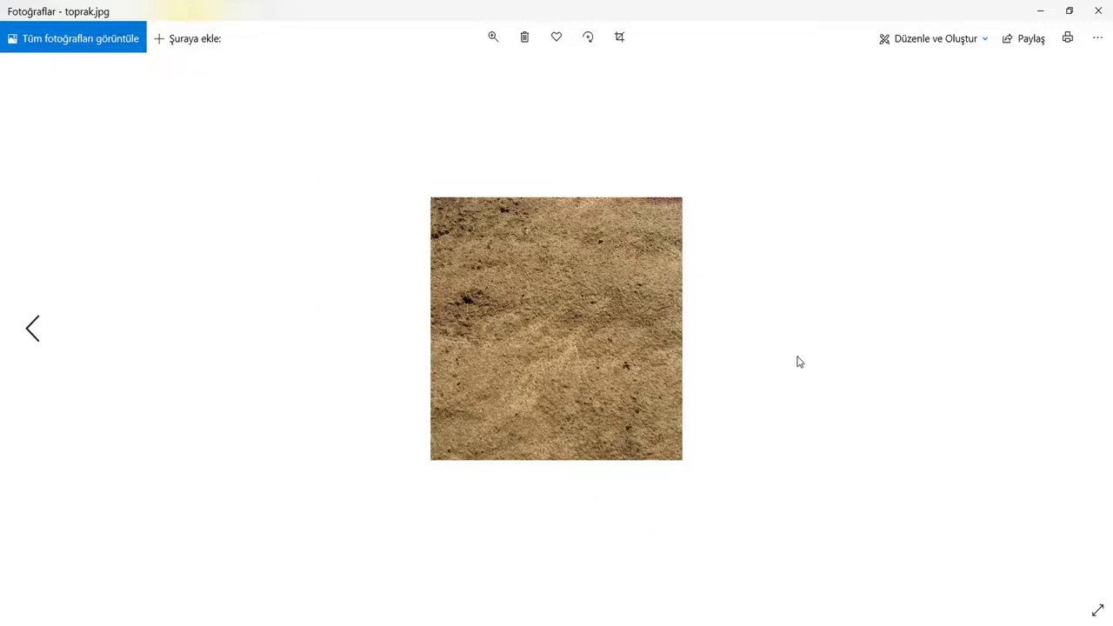
- Flip between grsaa.jpg and toprak.jpg, then close the Photos viewer
key(Left)
key(Right)
key(Left)
click(1097, 9)
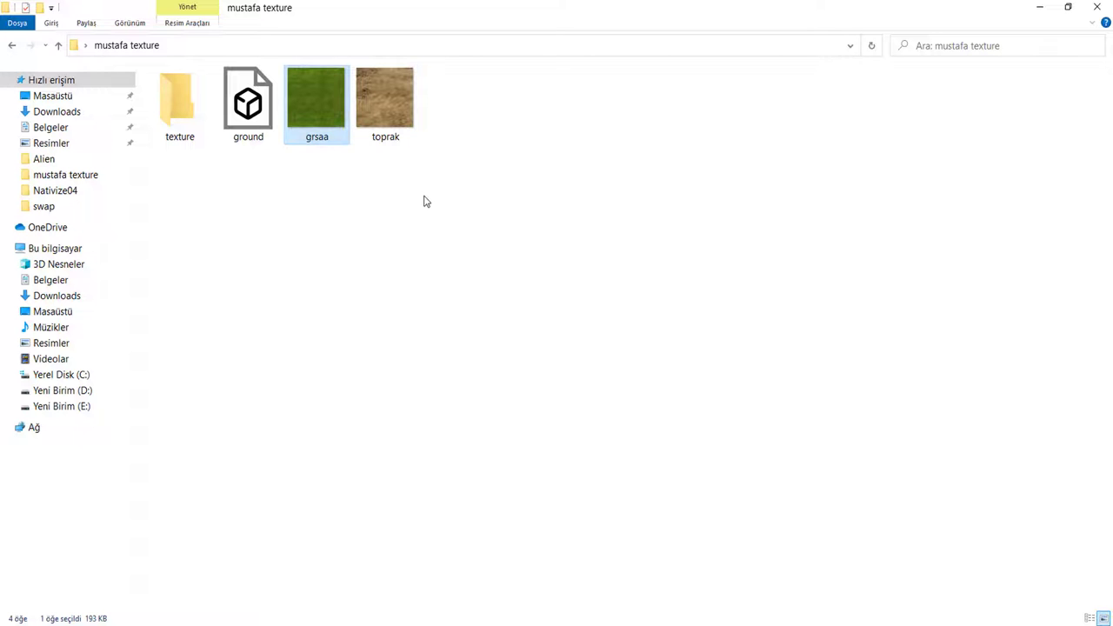
- Drag grsaa.jpg and toprak.jpg into Painter, mark both as texture, and import them
mouse_move(423, 199)
mouse_down()
mouse_move(340, 118)
mouse_move(477, 501)
mouse_move(407, 524)
mouse_up()
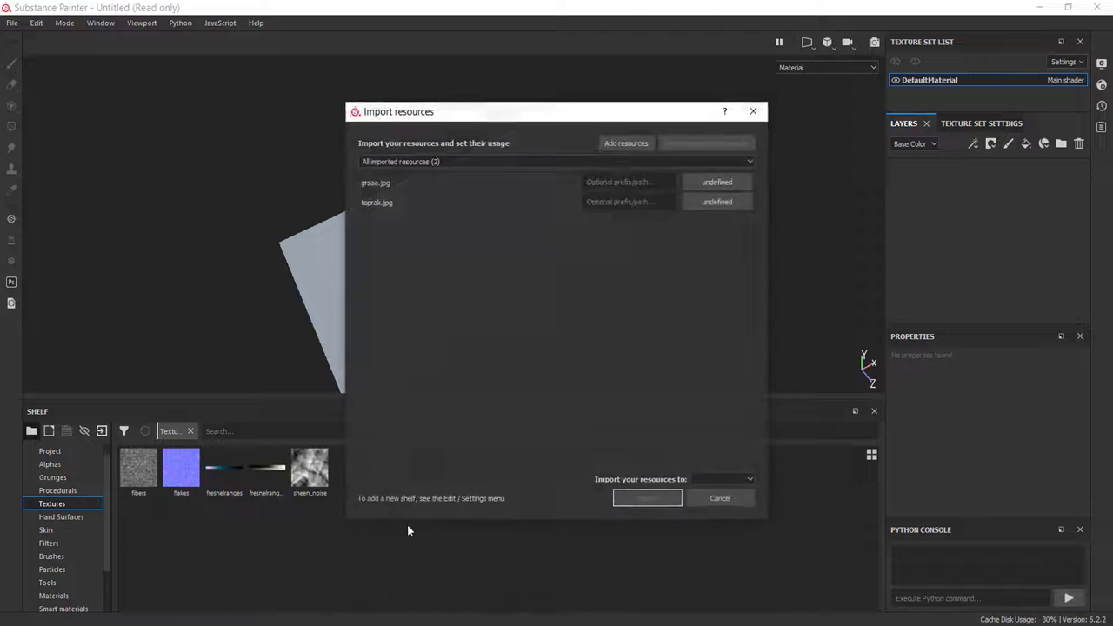
click(722, 183)
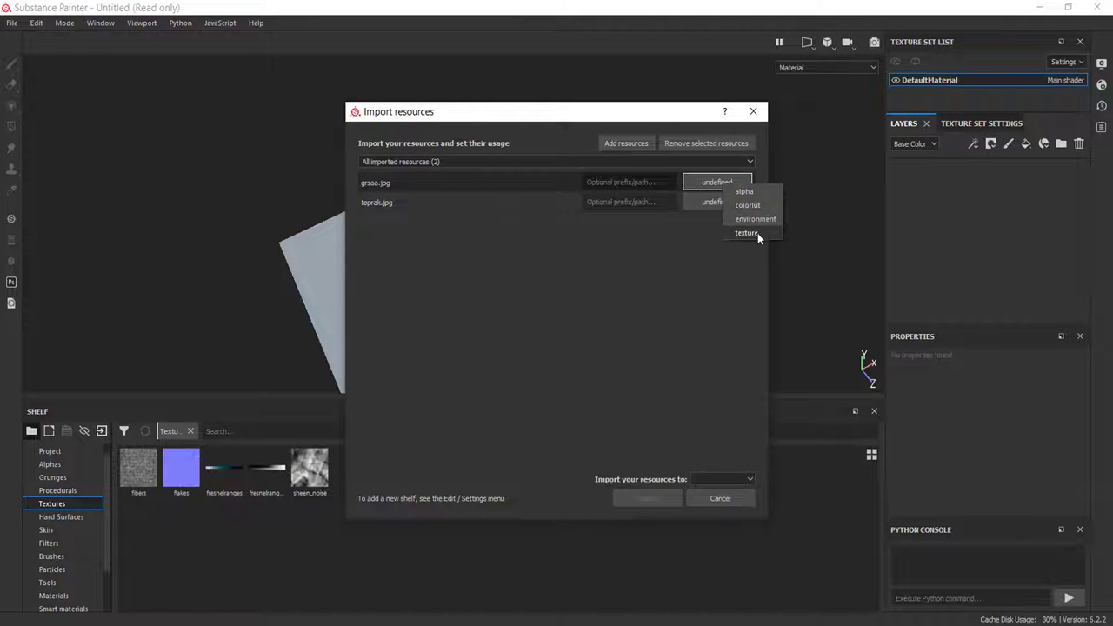
click(739, 206)
click(730, 207)
click(753, 259)
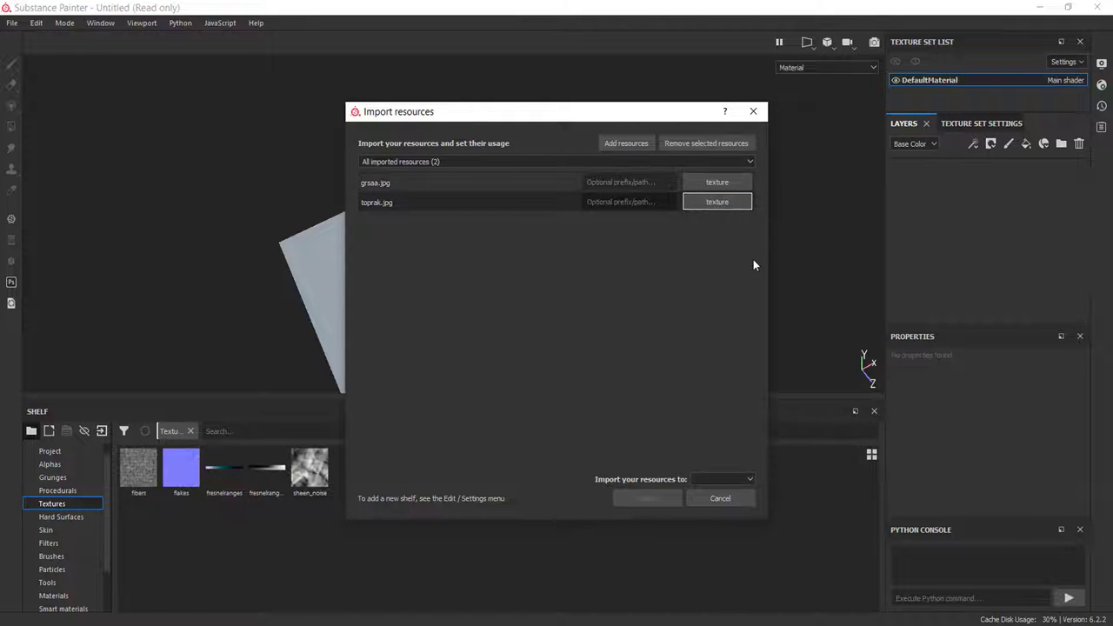
click(727, 478)
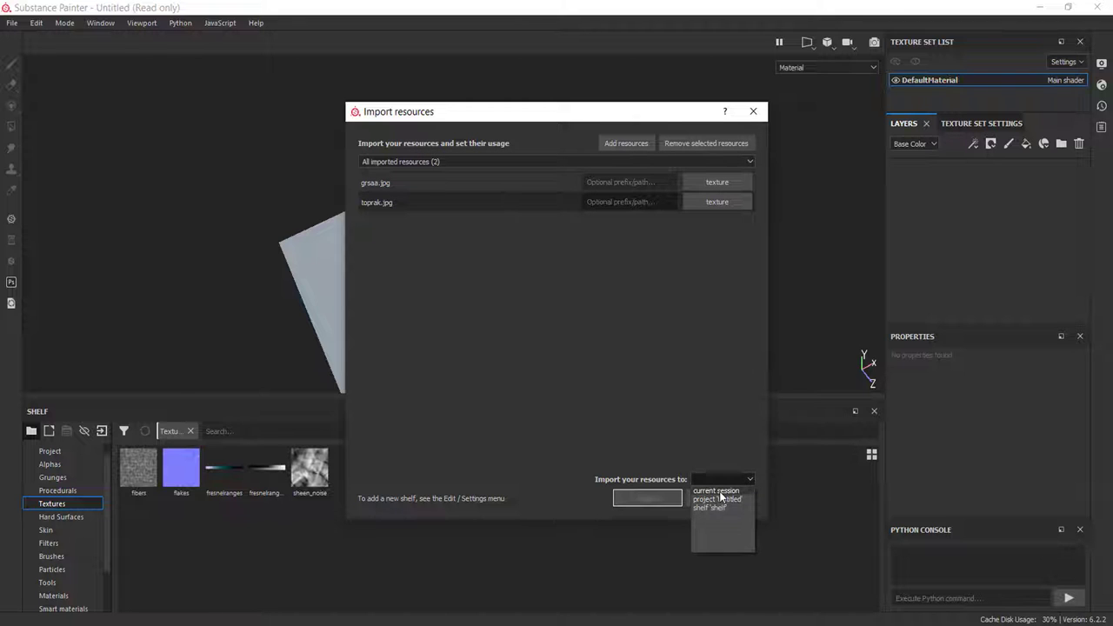
click(718, 499)
click(645, 498)
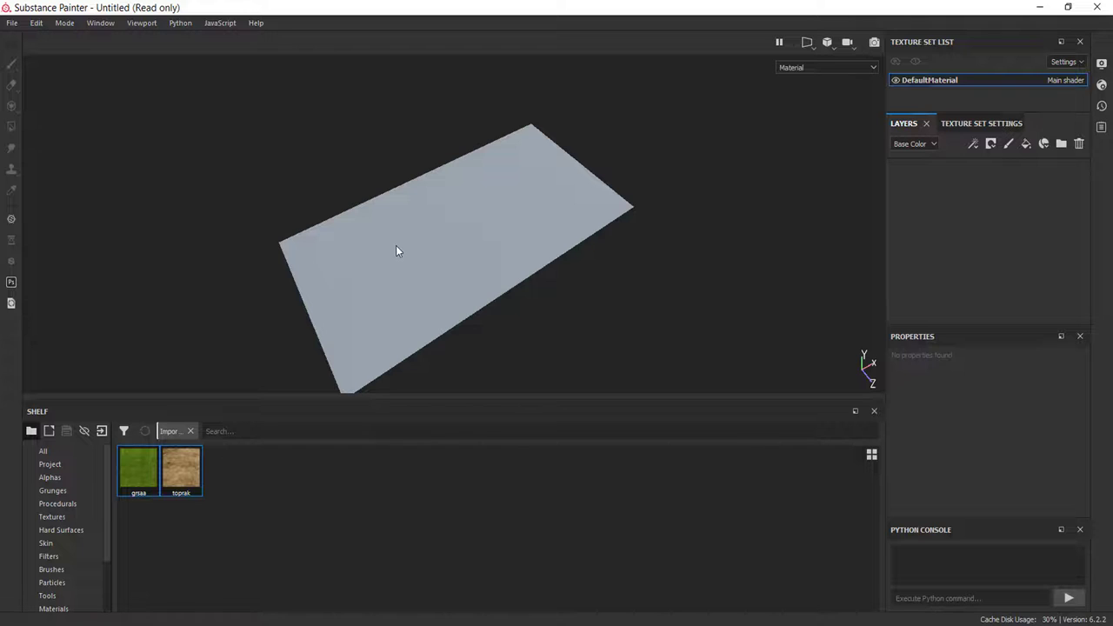
- Add a new paint layer, test-paint with toprak as the brush base colour, then undo
scroll(395, 252, up, 2)
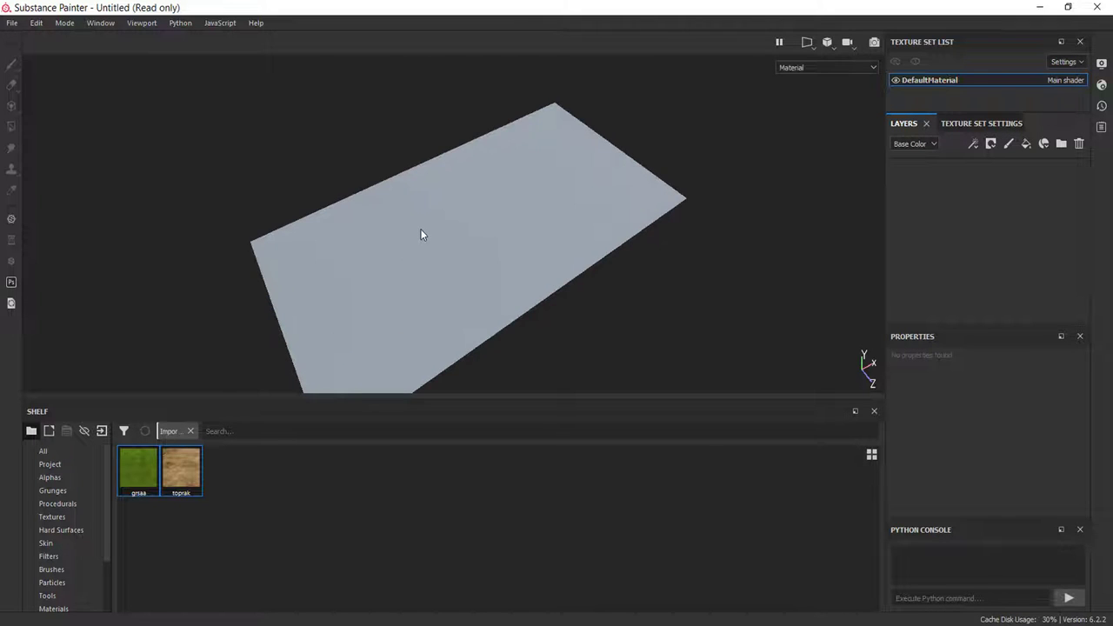
click(1009, 146)
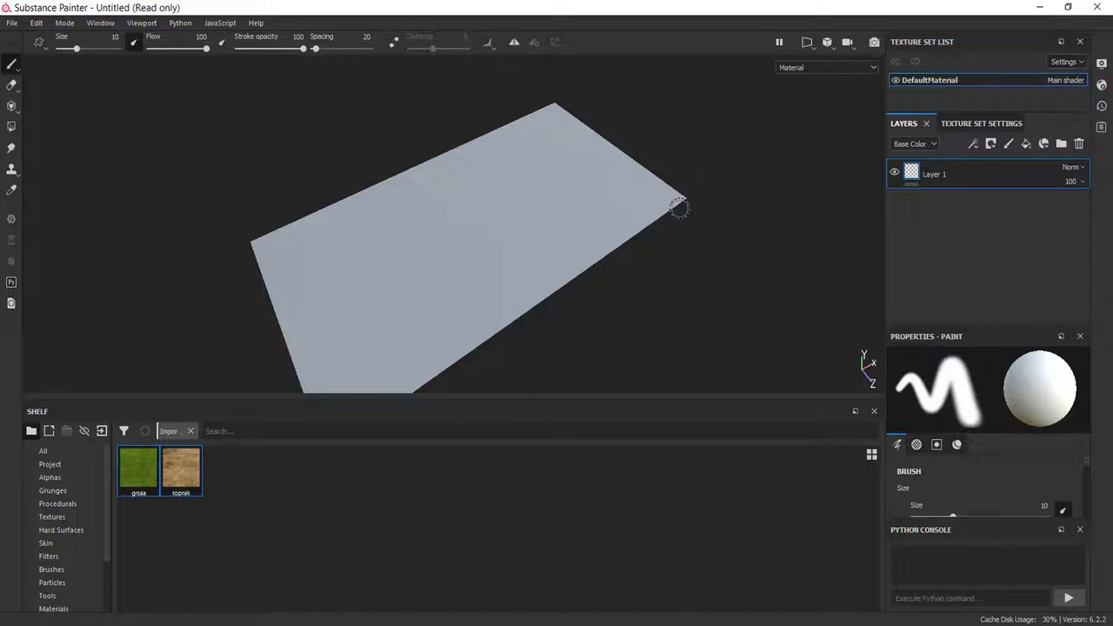
right_click(412, 235)
scroll(481, 412, down, 2)
scroll(480, 408, down, 5)
scroll(480, 409, down, 5)
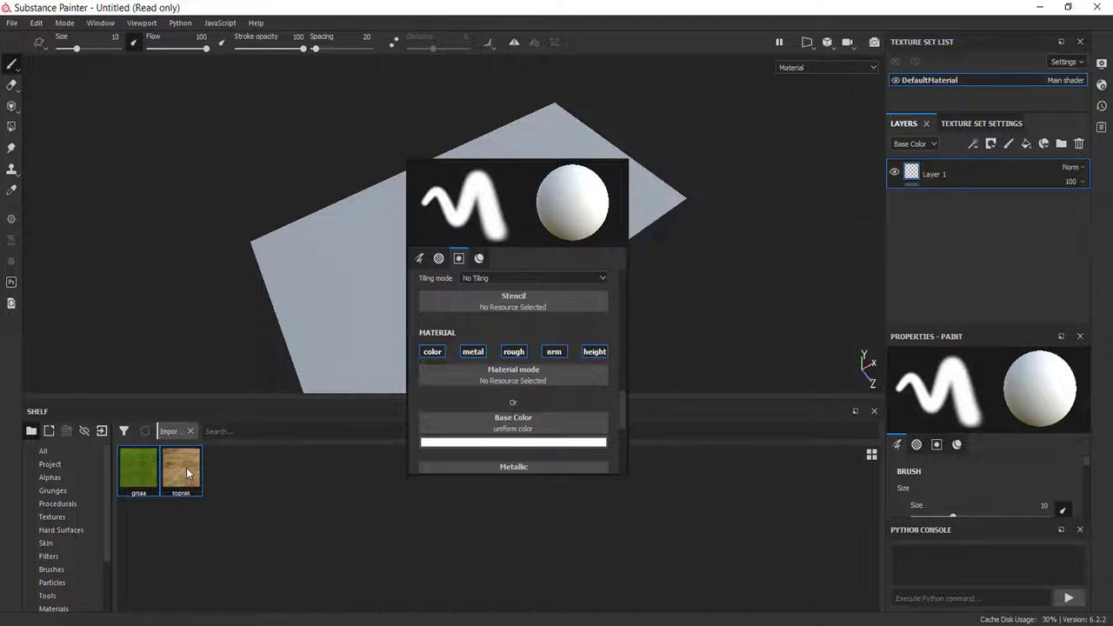
drag(185, 469, 491, 426)
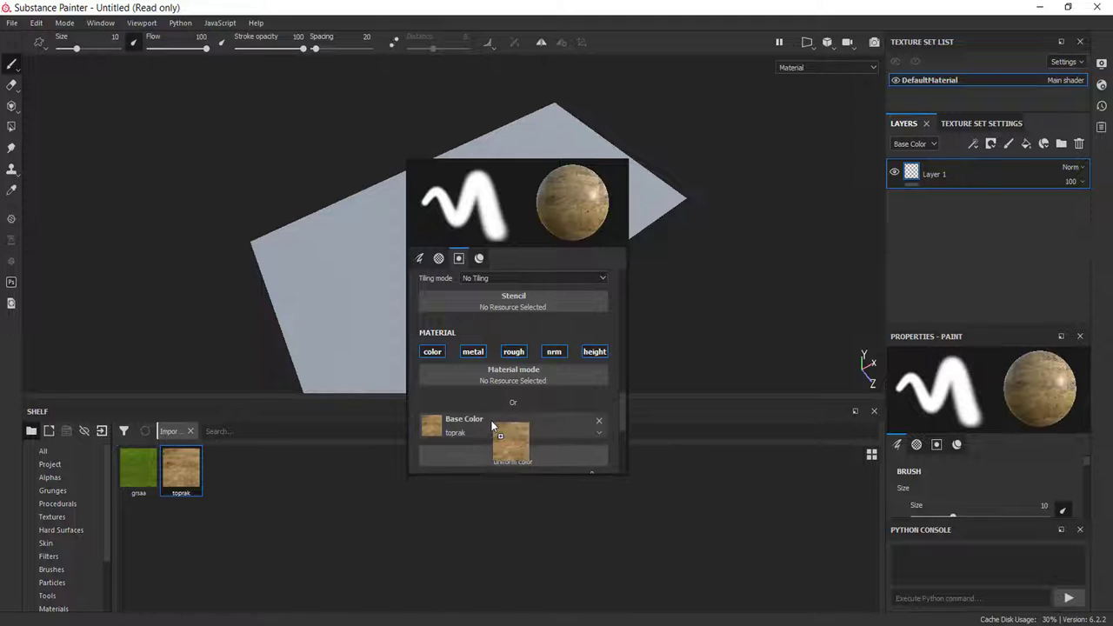
mouse_move(362, 269)
mouse_down()
mouse_move(421, 308)
mouse_move(486, 256)
mouse_up()
scroll(461, 265, up, 2)
scroll(447, 276, up, 3)
scroll(448, 276, up, 3)
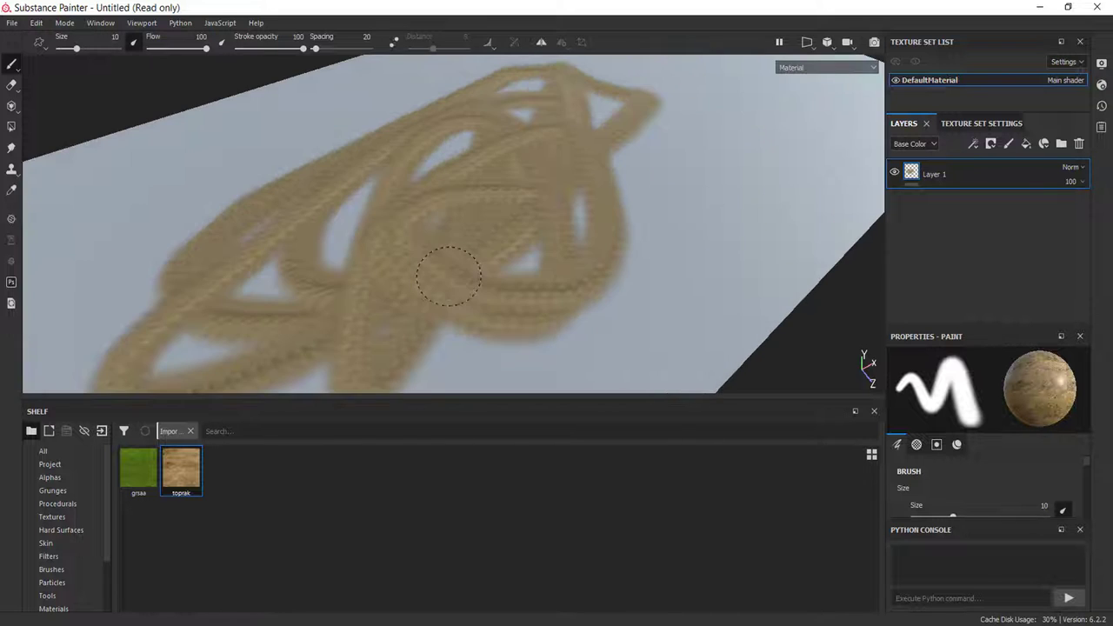
scroll(495, 254, down, 2)
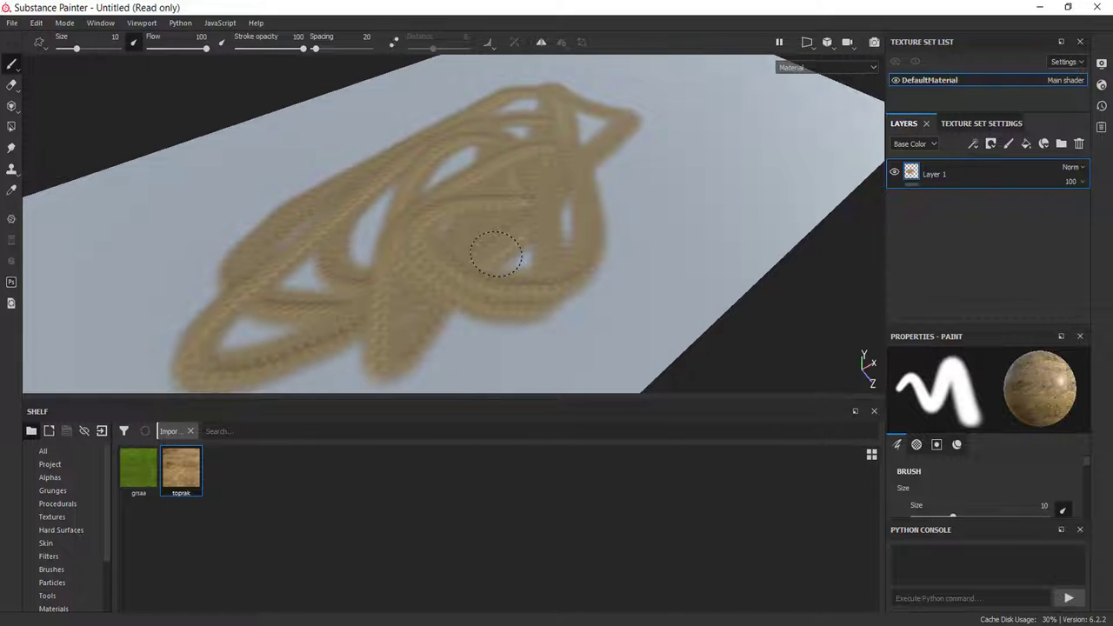
key(ctrl+z)
- Set the brush base colour to the grsaa grass texture, test a stroke, and undo it
scroll(495, 253, down, 3)
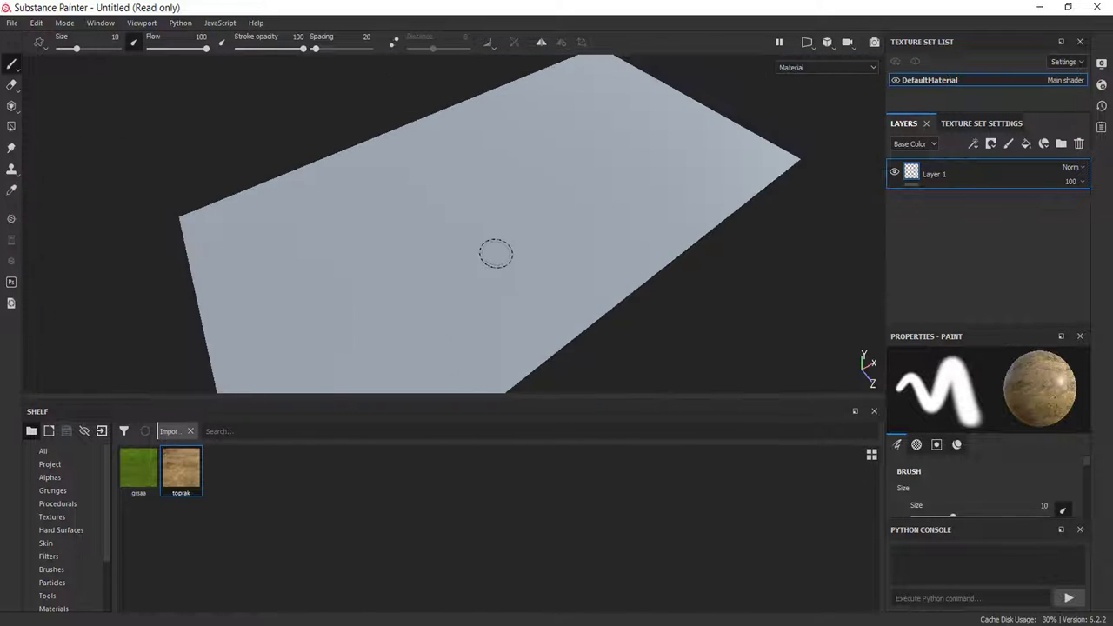
scroll(468, 261, down, 2)
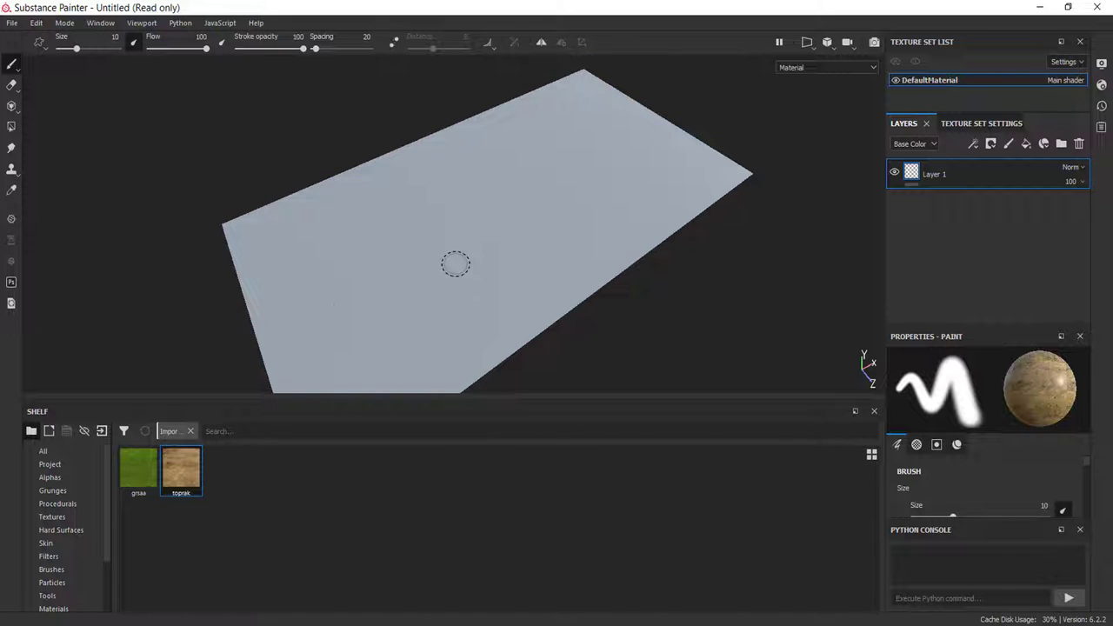
key(p)
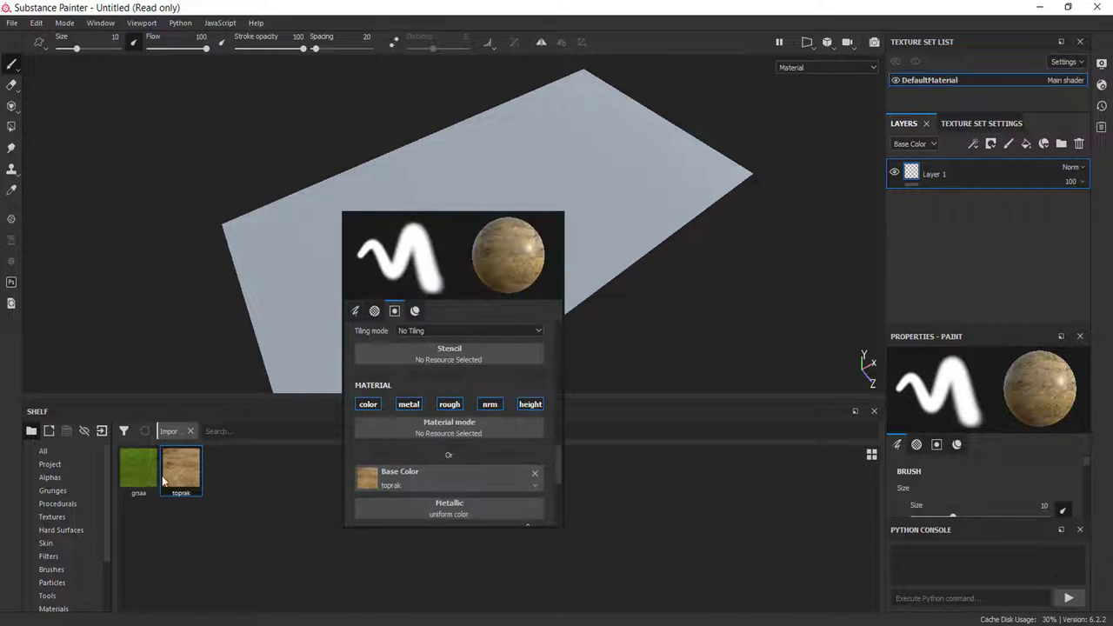
drag(139, 469, 380, 477)
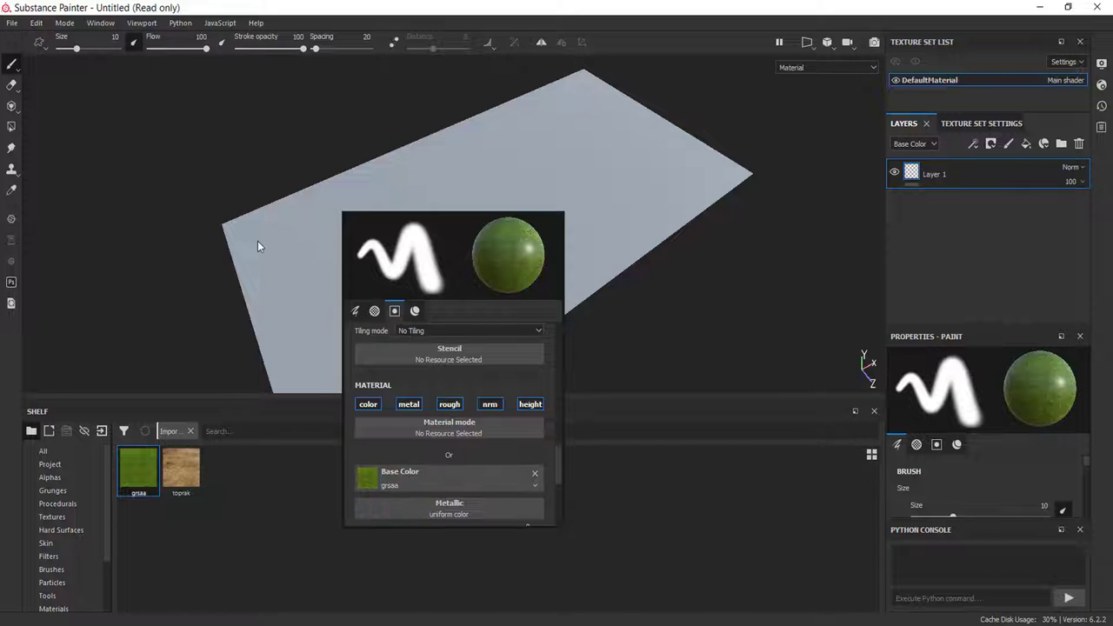
drag(295, 275, 584, 241)
key(ctrl+z)
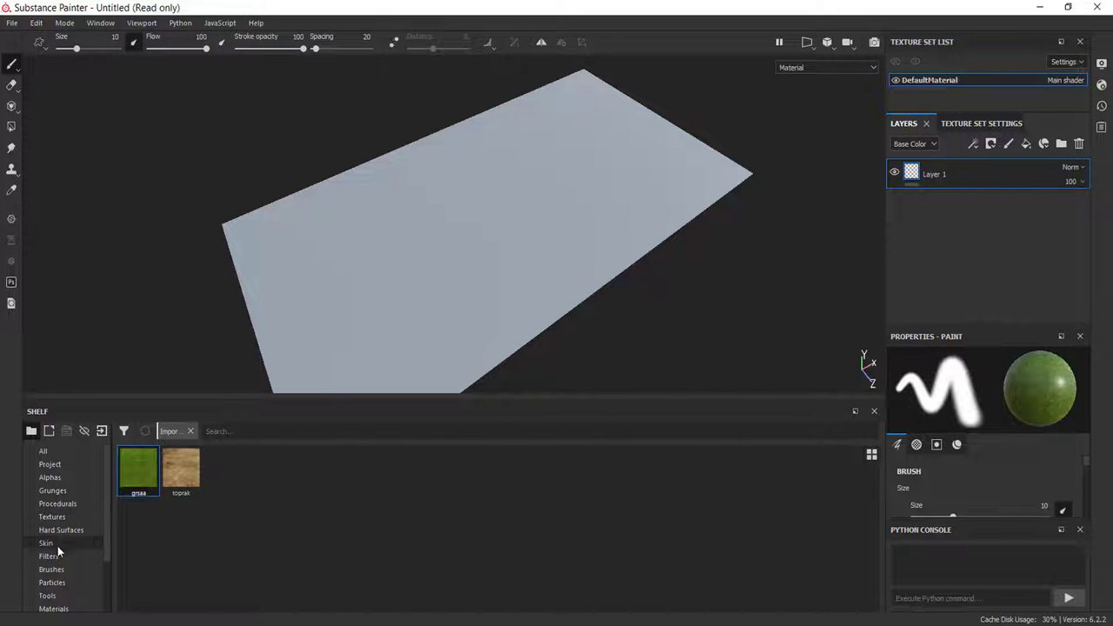
click(61, 569)
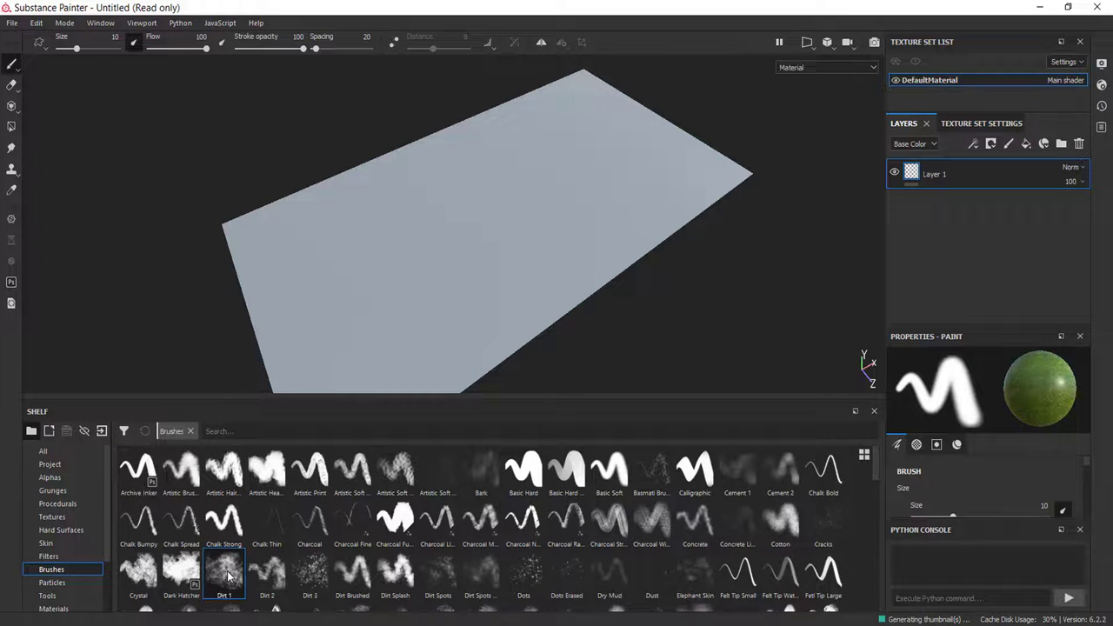
- Pick the Dirt 1 brush and paint grass along the plane's lower-left edge
click(227, 576)
alt+middle_drag(365, 218, 372, 182)
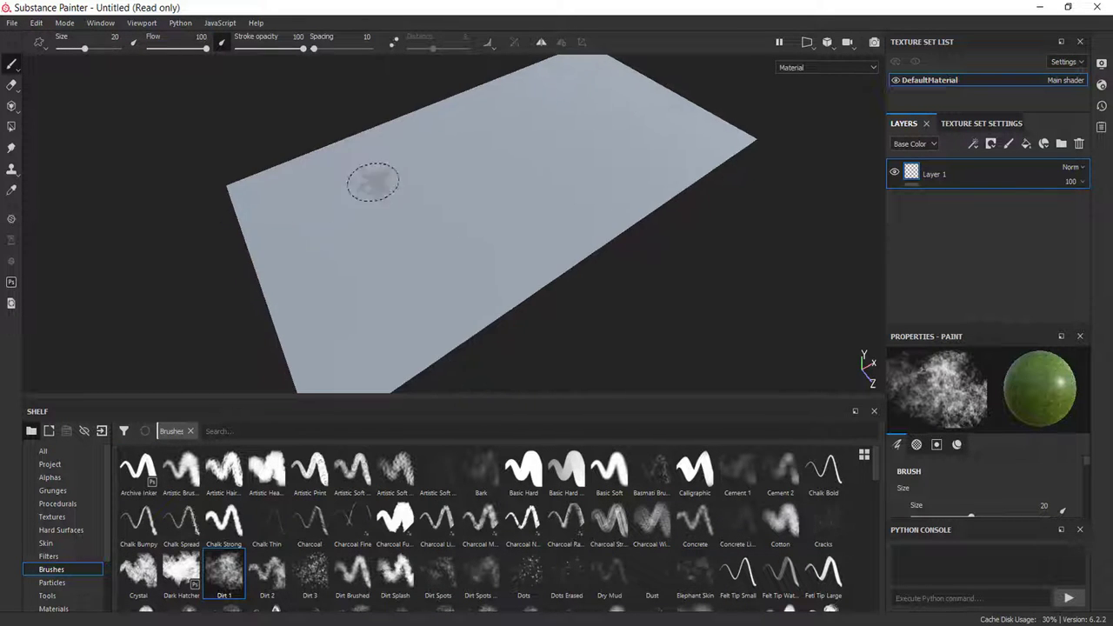
alt+middle_drag(367, 320, 363, 304)
mouse_move(364, 304)
mouse_down()
mouse_move(342, 348)
mouse_move(456, 271)
mouse_move(426, 280)
mouse_move(492, 263)
mouse_move(569, 192)
mouse_move(678, 139)
mouse_move(739, 126)
mouse_move(695, 121)
mouse_move(643, 156)
mouse_move(576, 165)
mouse_move(531, 241)
mouse_move(434, 248)
mouse_move(321, 378)
mouse_up()
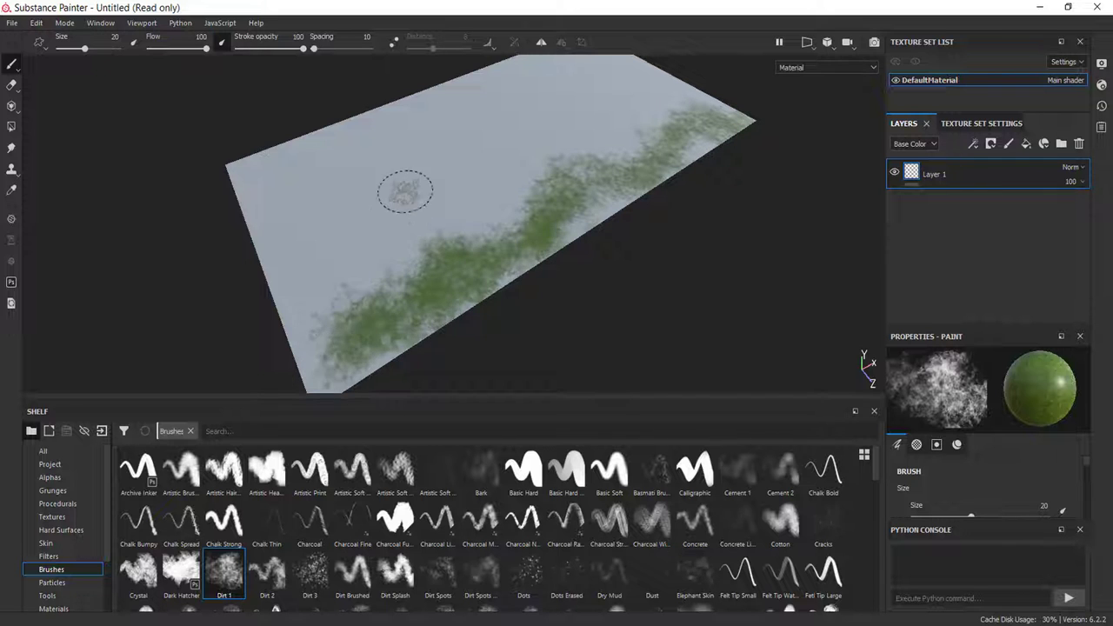
- Paint grass along the upper-left edge, left corner and right edge, thickening the lower edge
alt+drag(404, 191, 482, 274)
mouse_move(328, 246)
mouse_down()
mouse_move(372, 244)
mouse_move(416, 201)
mouse_move(455, 203)
mouse_move(551, 137)
mouse_move(621, 122)
mouse_move(643, 91)
mouse_move(415, 212)
mouse_move(334, 239)
mouse_move(343, 258)
mouse_move(556, 179)
mouse_move(643, 106)
mouse_move(612, 106)
mouse_move(451, 171)
mouse_up()
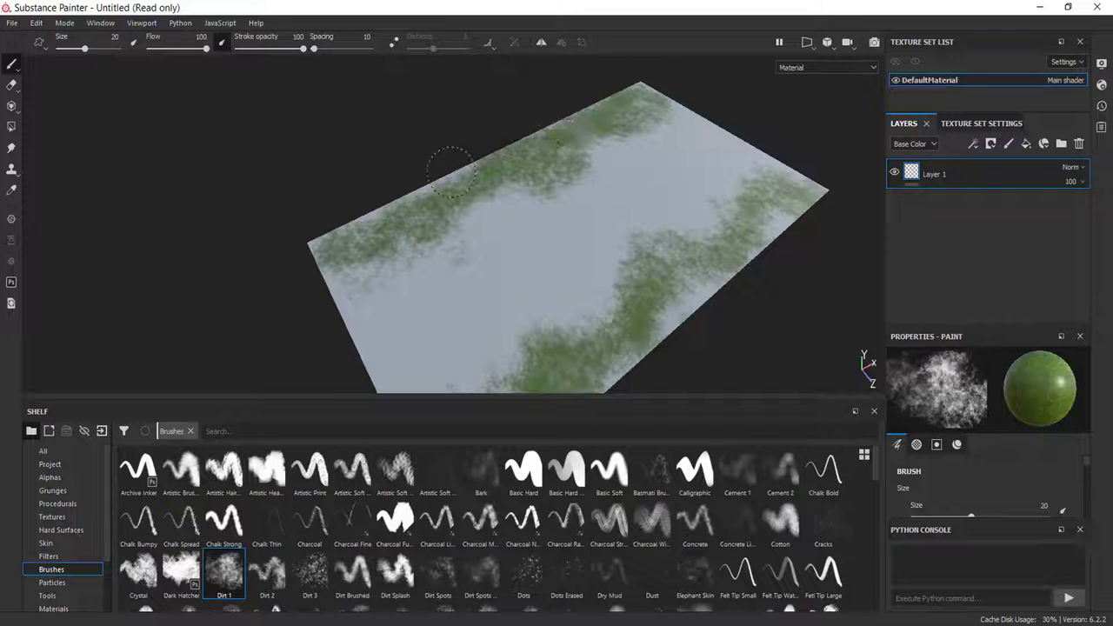
mouse_move(388, 206)
mouse_down()
mouse_move(324, 253)
mouse_move(369, 278)
mouse_move(459, 184)
mouse_up()
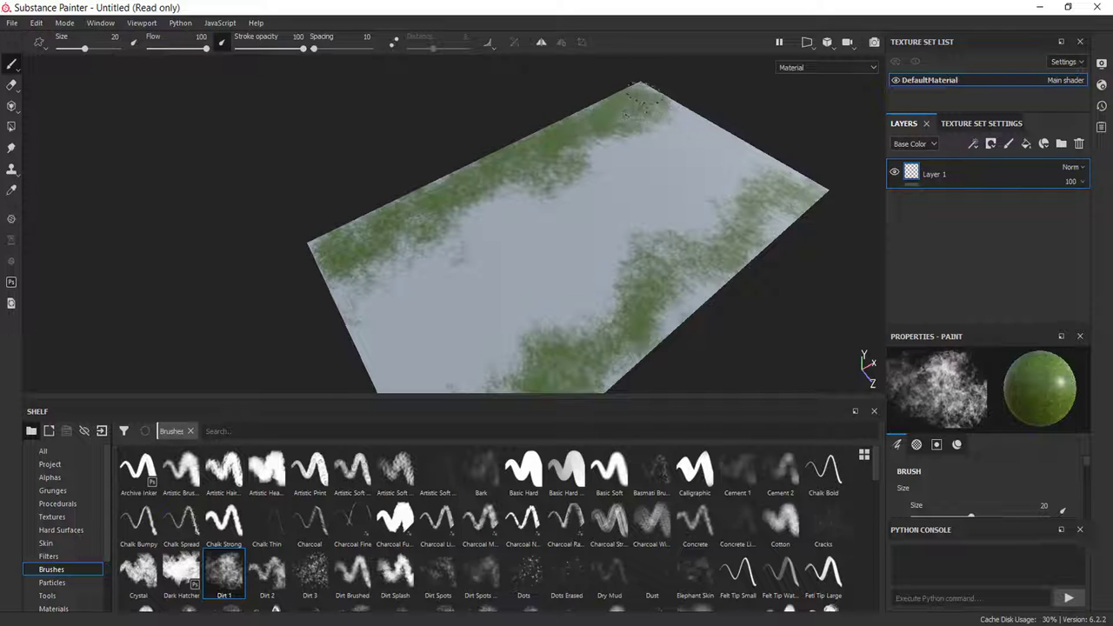
mouse_move(643, 100)
mouse_down()
mouse_move(738, 179)
mouse_move(782, 174)
mouse_move(769, 217)
mouse_move(695, 300)
mouse_up()
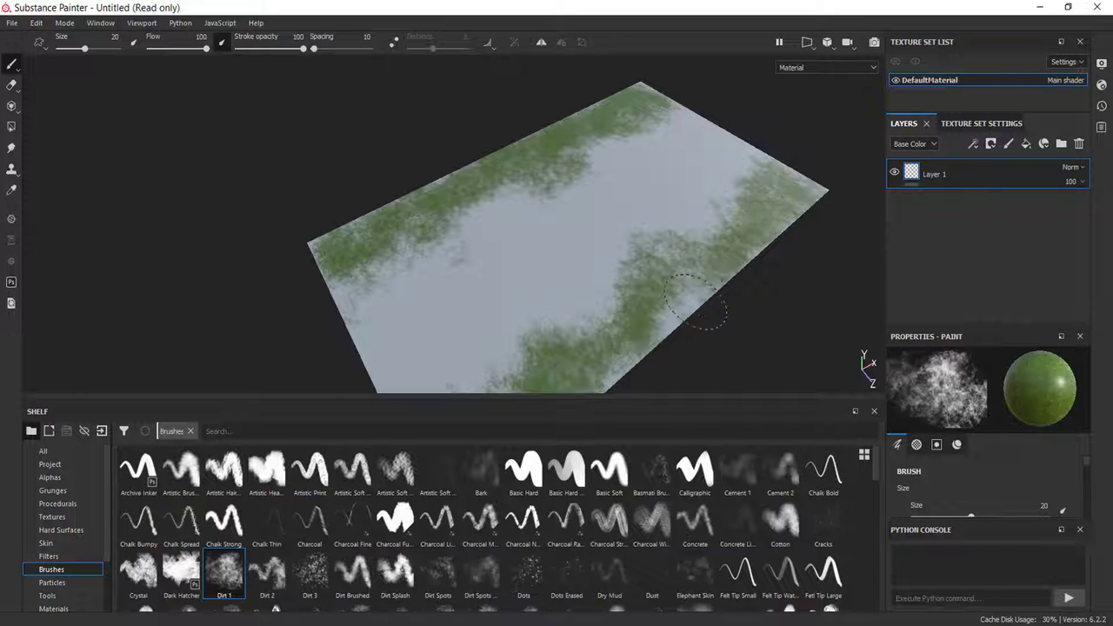
middle_drag(599, 291, 594, 191)
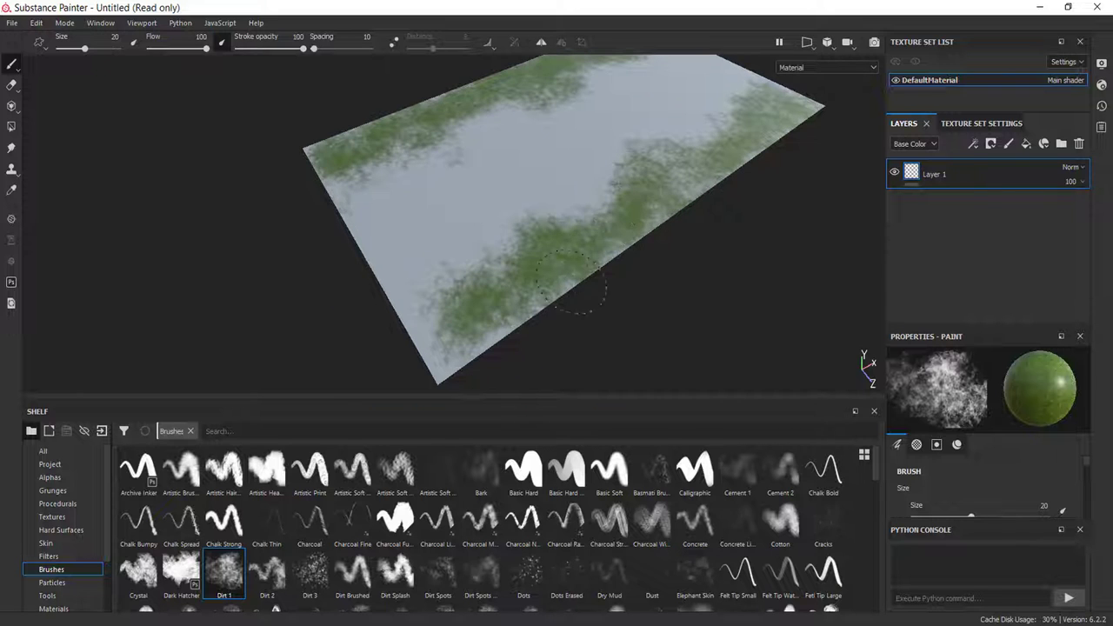
mouse_move(570, 280)
mouse_down()
mouse_move(430, 356)
mouse_move(422, 322)
mouse_move(633, 236)
mouse_move(726, 121)
mouse_move(635, 239)
mouse_move(671, 231)
mouse_up()
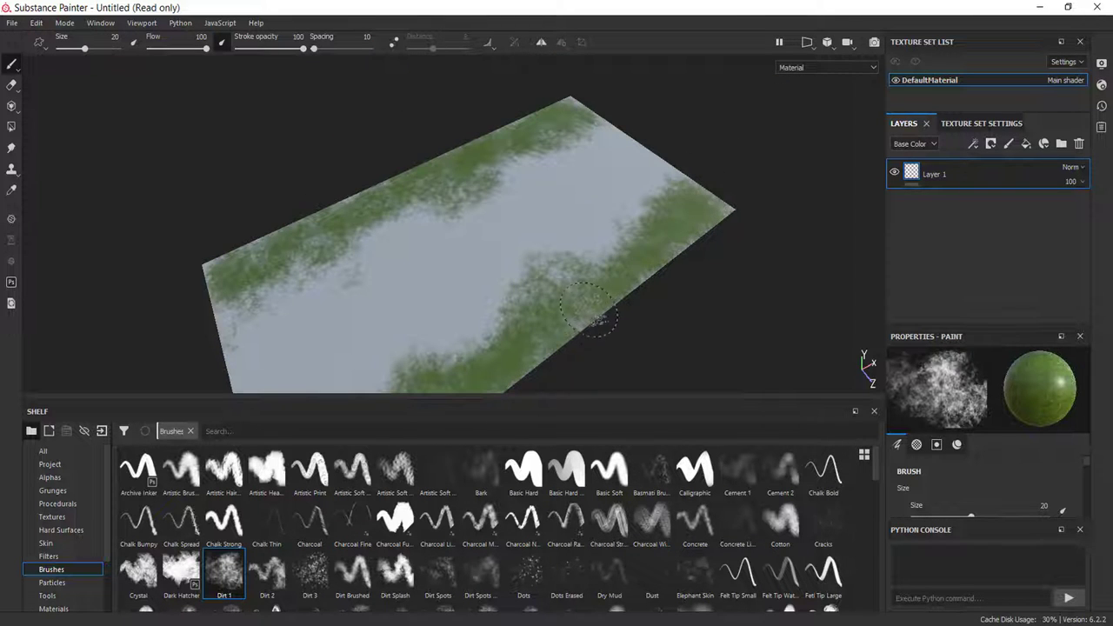
alt+middle_drag(596, 318, 619, 186)
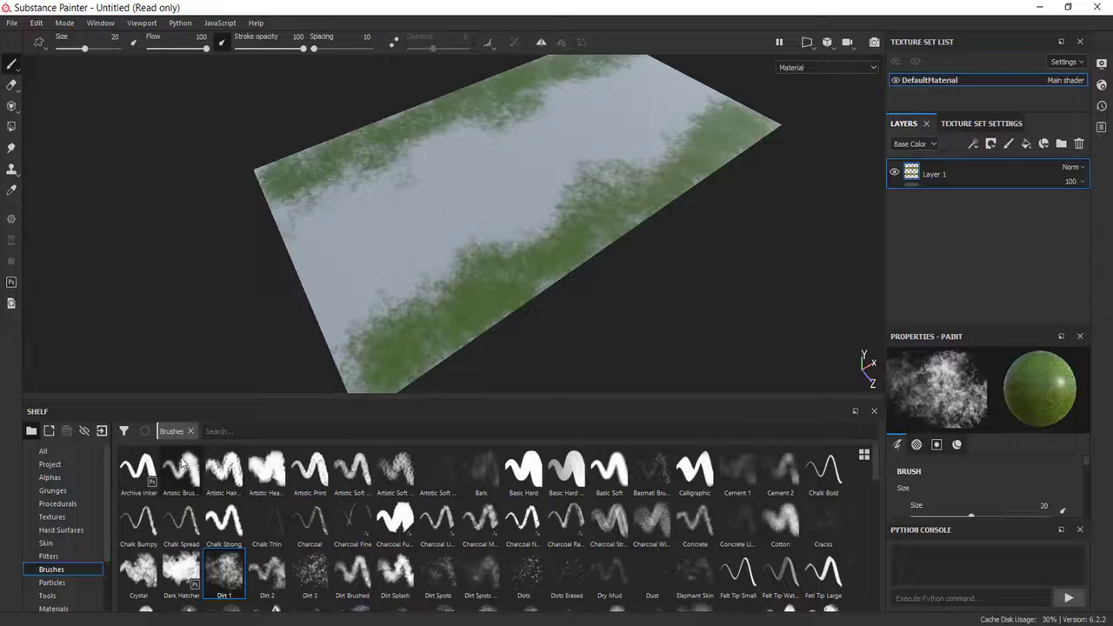
- Make the toprak texture the brush's Base Color
click(52, 516)
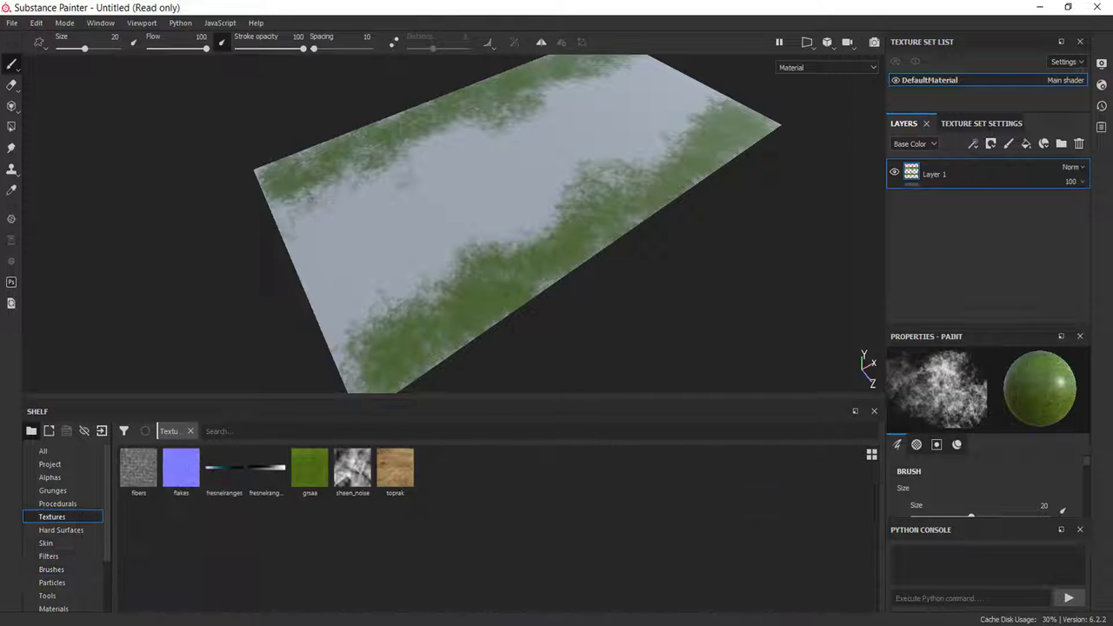
right_click(455, 248)
scroll(584, 405, down, 3)
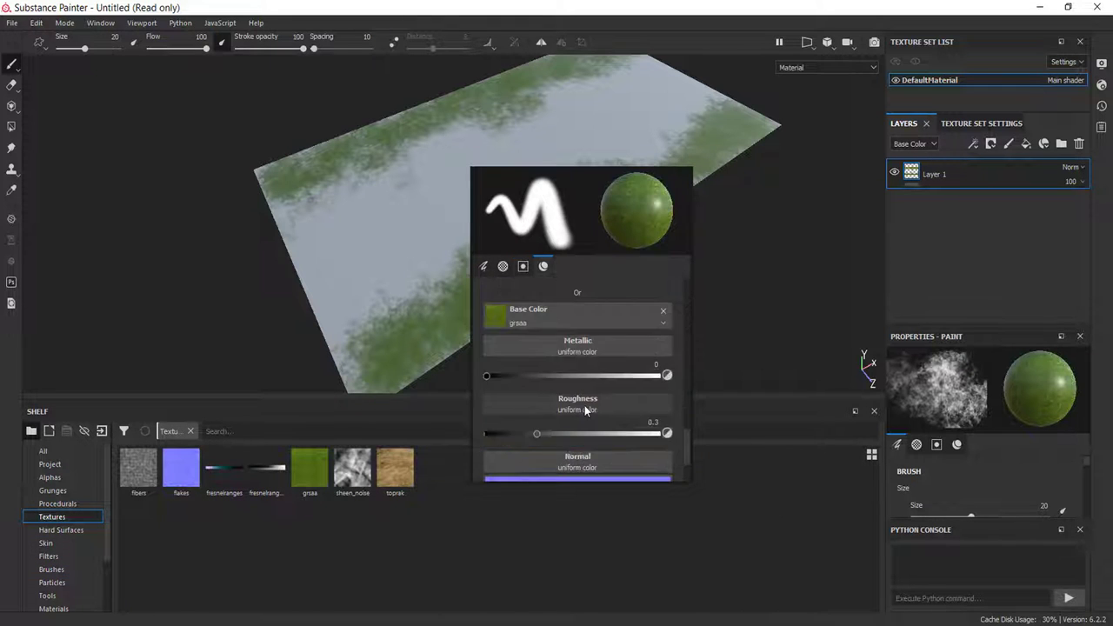
scroll(584, 405, down, 2)
scroll(601, 401, up, 2)
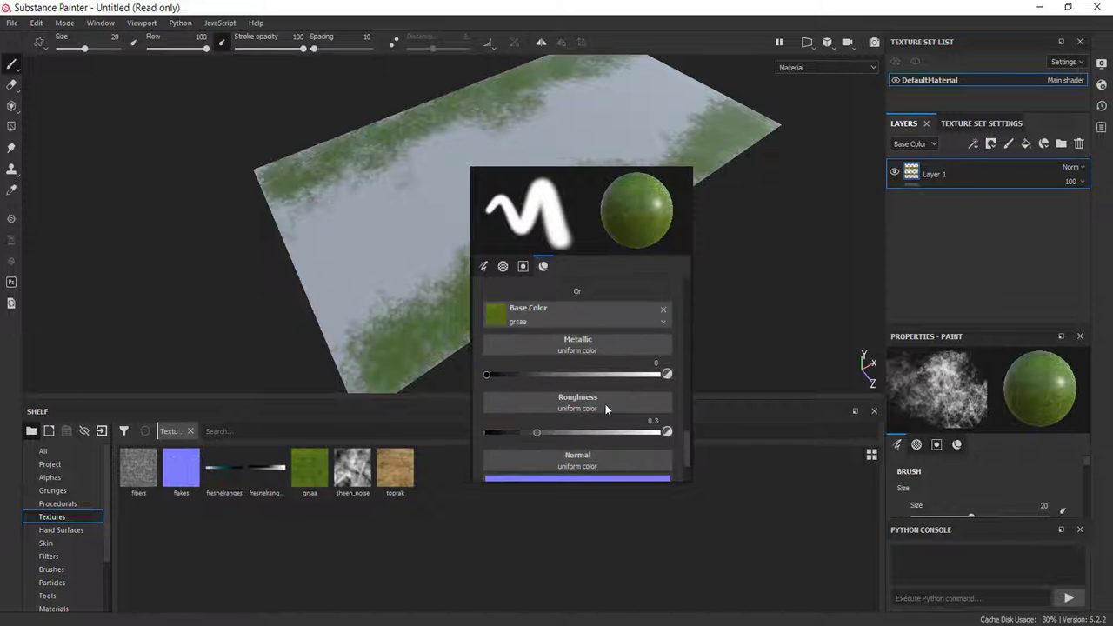
scroll(604, 403, up, 1)
drag(396, 469, 531, 350)
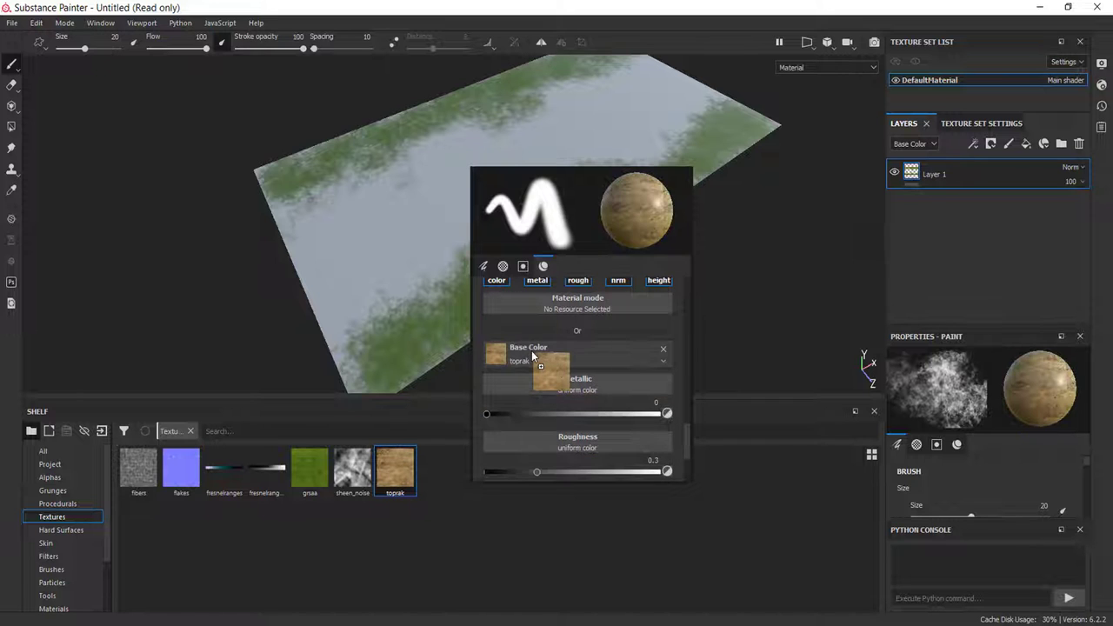
- Paint toprak dirt over the plane's grey middle strip, covering the remaining light patches
mouse_move(350, 231)
mouse_down()
mouse_move(336, 218)
mouse_move(368, 231)
mouse_move(368, 264)
mouse_move(390, 275)
mouse_move(527, 204)
mouse_move(479, 174)
mouse_move(512, 127)
mouse_move(541, 163)
mouse_move(557, 139)
mouse_move(611, 149)
mouse_move(698, 99)
mouse_move(658, 75)
mouse_move(571, 110)
mouse_move(611, 119)
mouse_move(650, 93)
mouse_move(694, 100)
mouse_move(550, 117)
mouse_move(553, 168)
mouse_up()
drag(473, 249, 509, 165)
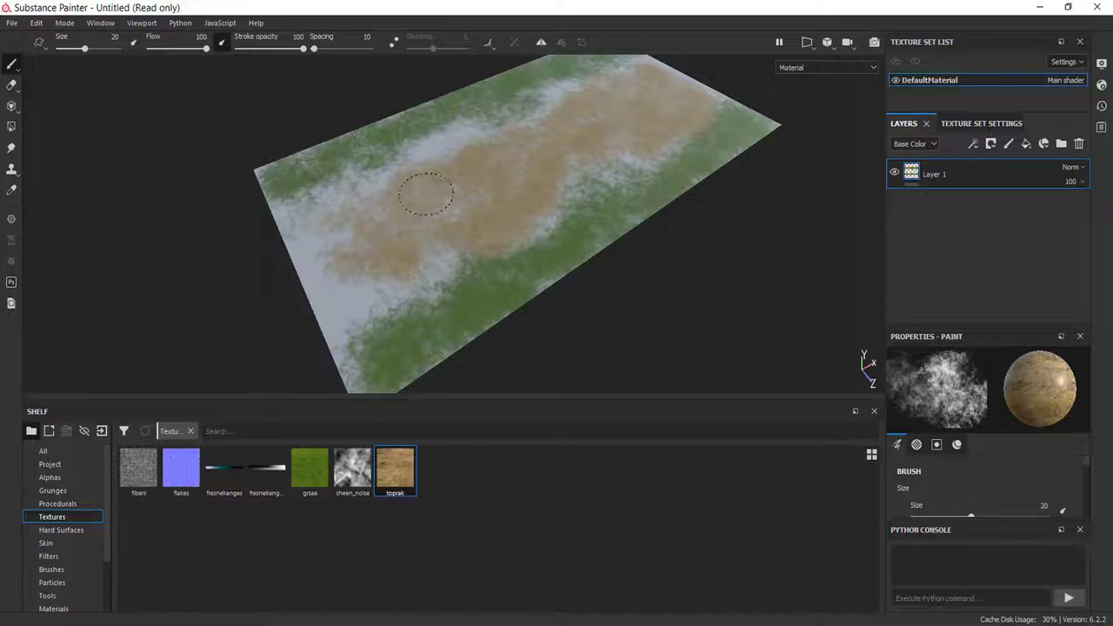
mouse_move(454, 244)
mouse_down()
mouse_move(348, 310)
mouse_move(315, 249)
mouse_move(341, 294)
mouse_up()
mouse_move(365, 216)
mouse_down()
mouse_move(465, 144)
mouse_move(407, 159)
mouse_up()
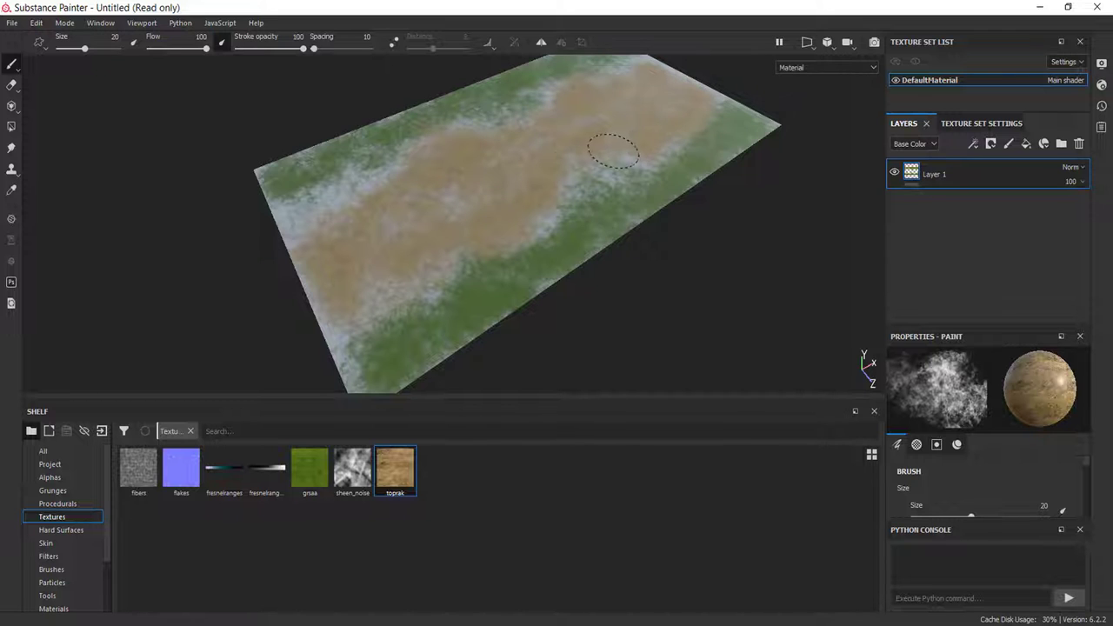
drag(426, 273, 347, 330)
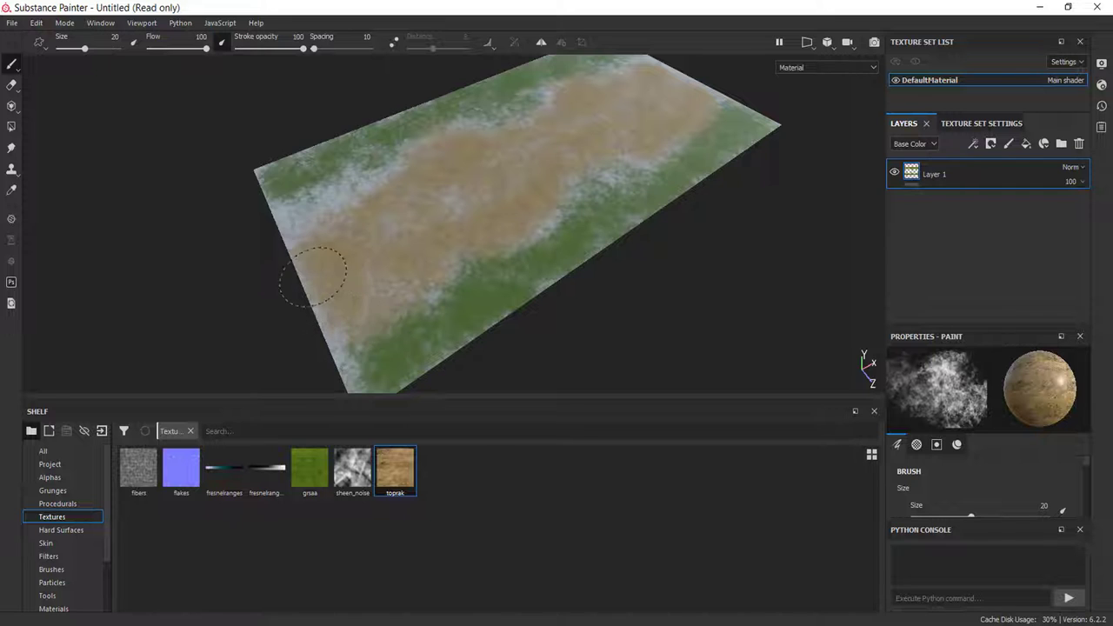
mouse_move(313, 275)
mouse_down()
mouse_move(300, 217)
mouse_move(342, 225)
mouse_move(392, 189)
mouse_up()
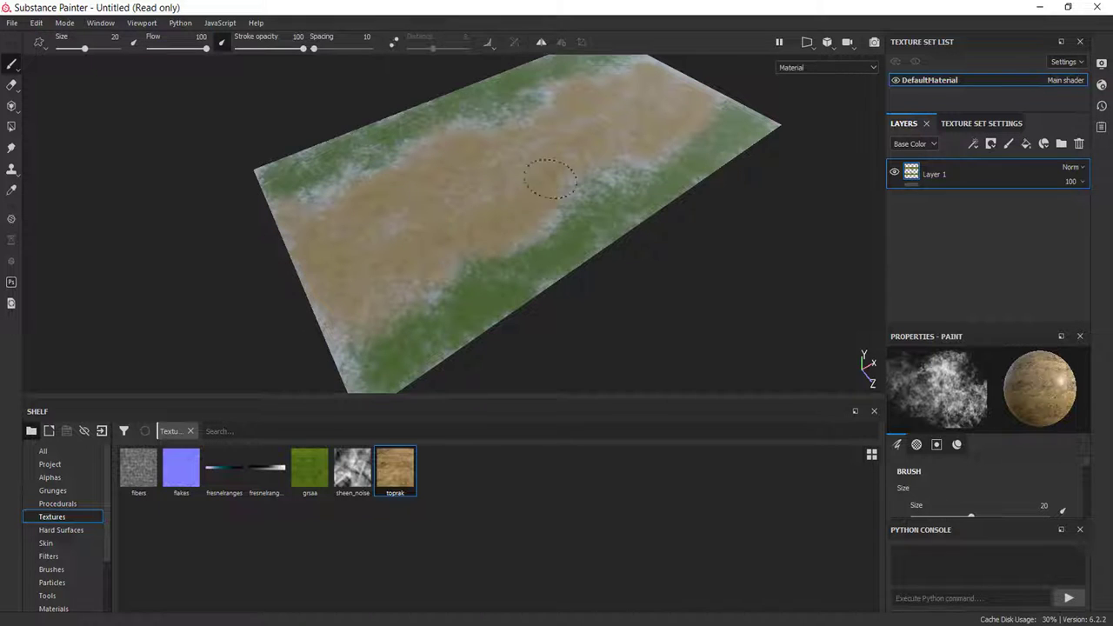
alt+drag(620, 123, 603, 213)
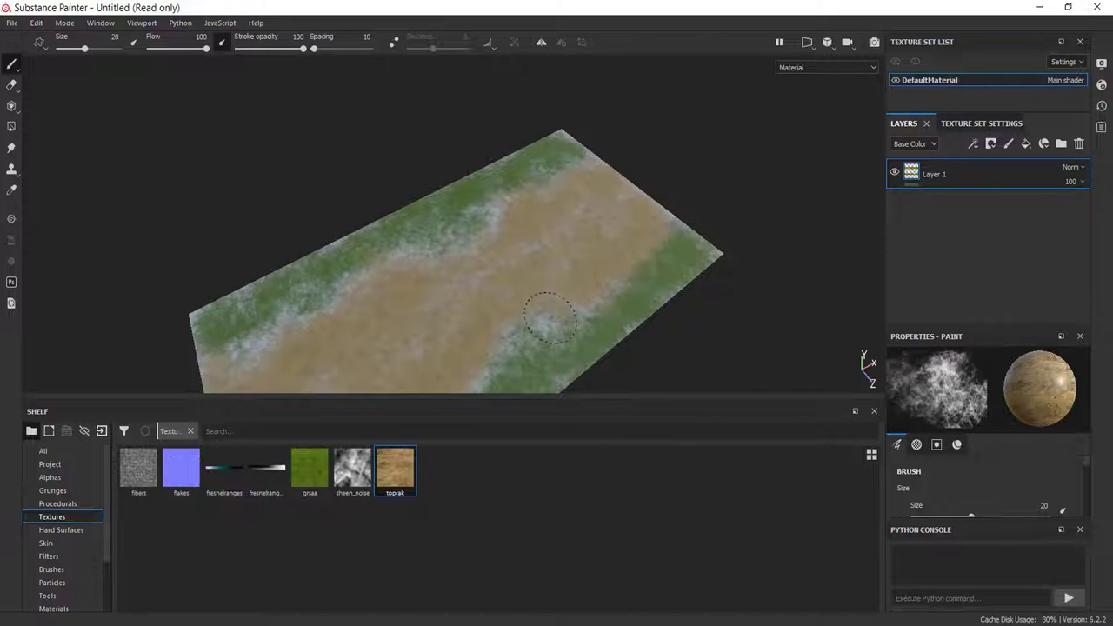
mouse_move(493, 294)
alt+mouse_down()
mouse_move(509, 199)
mouse_move(367, 298)
alt+mouse_up()
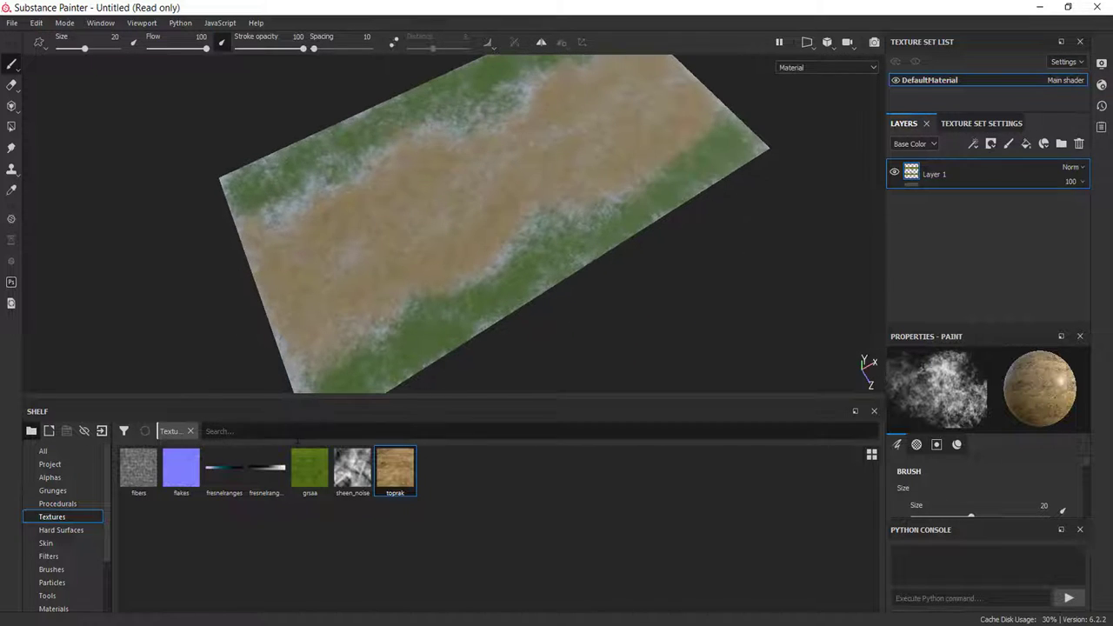
right_click(367, 298)
drag(309, 467, 399, 388)
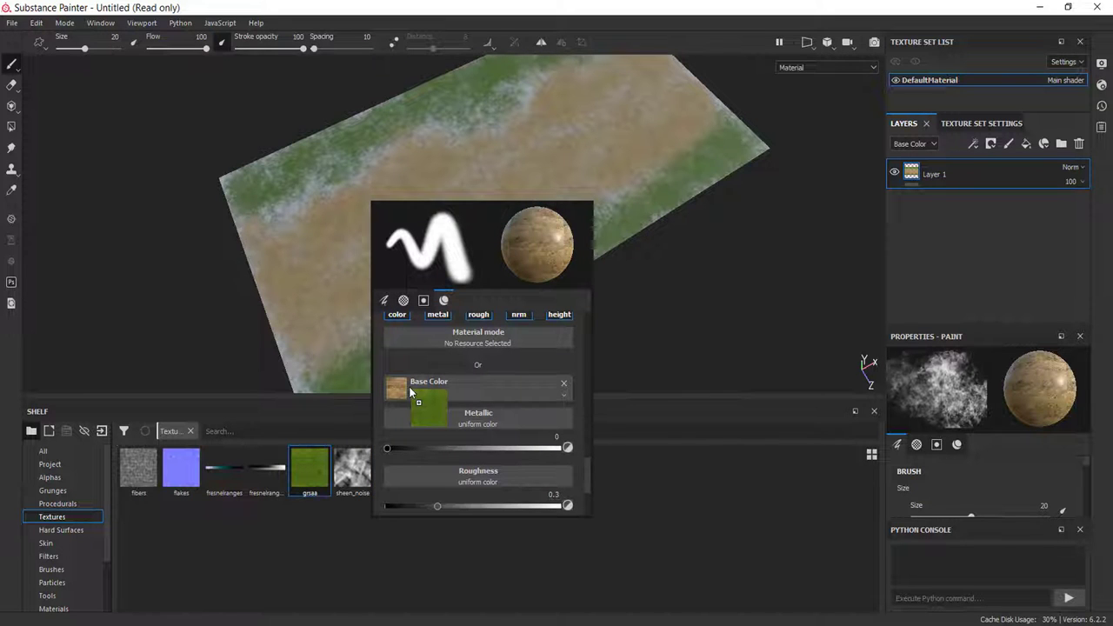
drag(311, 196, 268, 199)
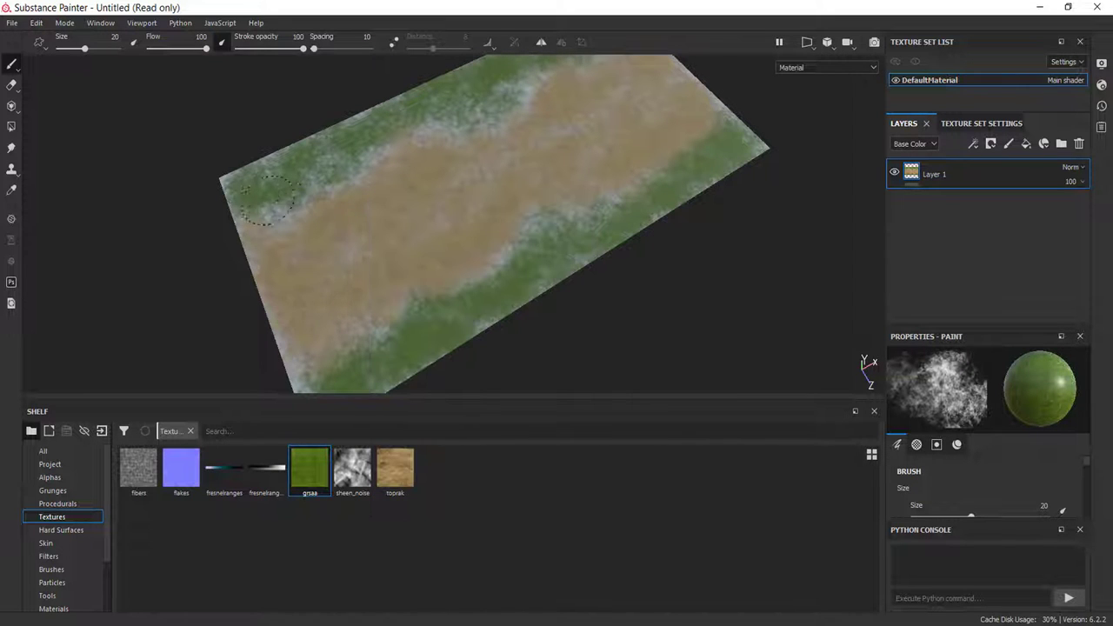
alt+drag(491, 123, 512, 209)
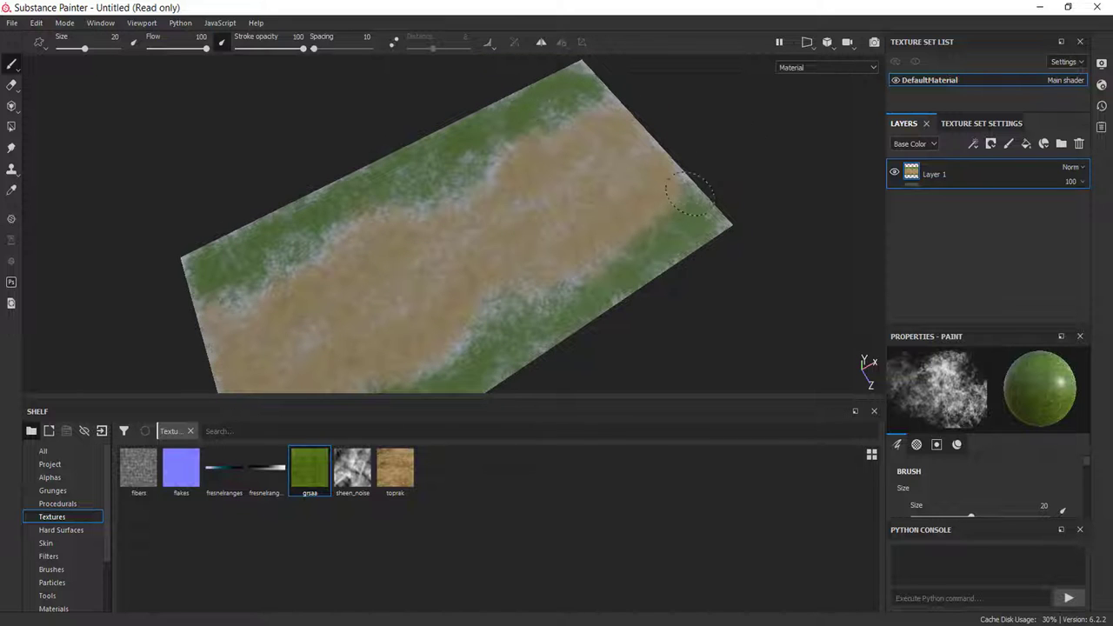
alt+drag(460, 298, 512, 248)
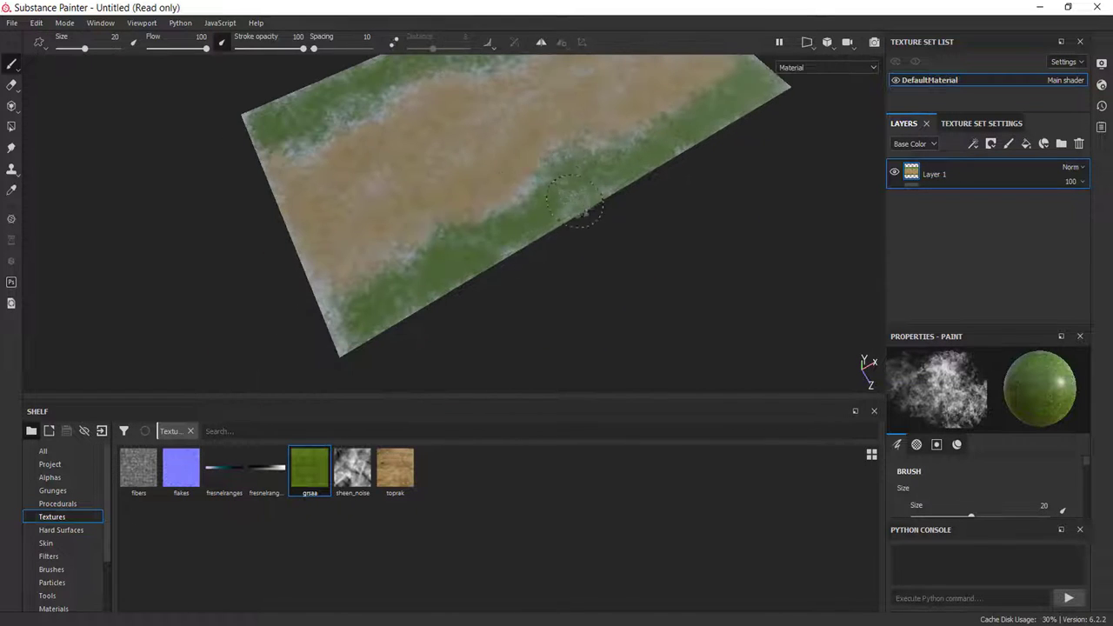
drag(339, 320, 335, 308)
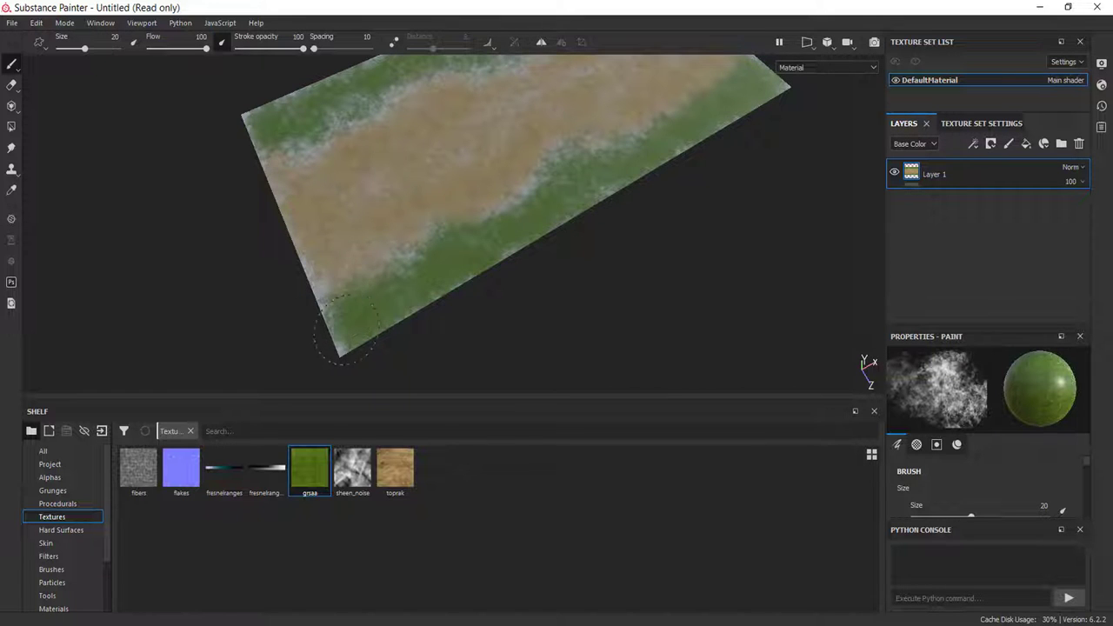
scroll(349, 152, down, 5)
scroll(365, 149, up, 7)
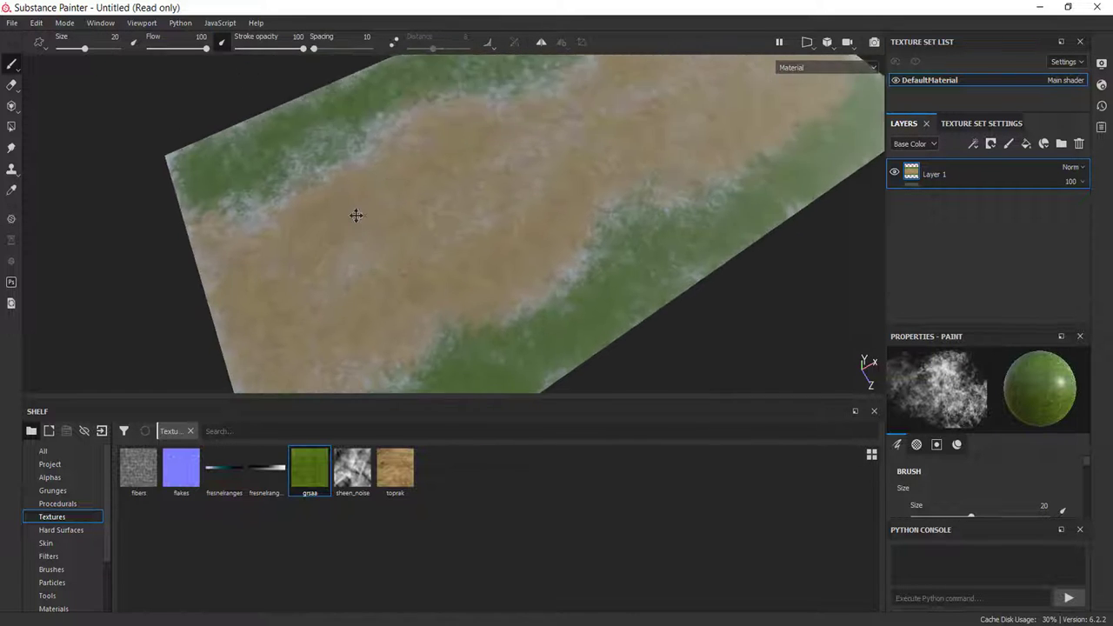
scroll(439, 213, down, 3)
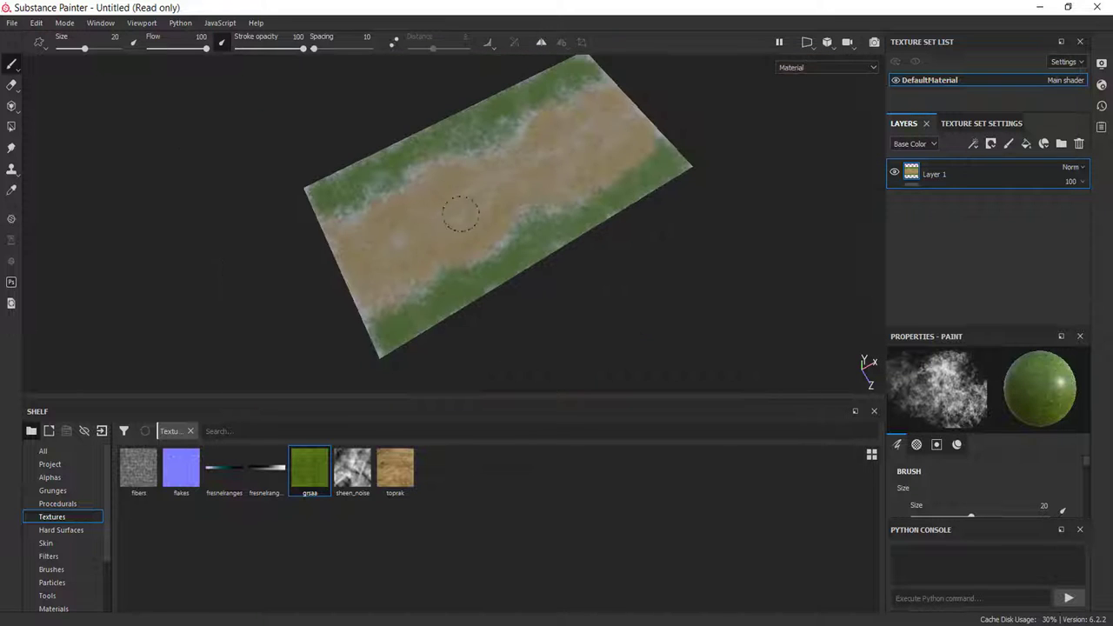
alt+drag(471, 205, 472, 239)
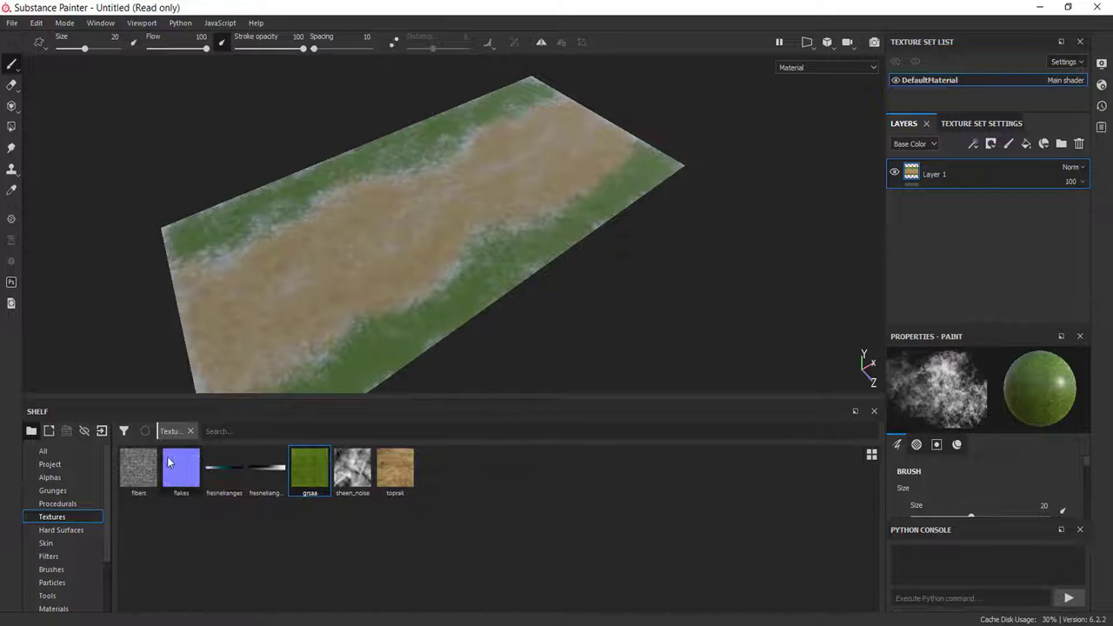
scroll(60, 545, down, 2)
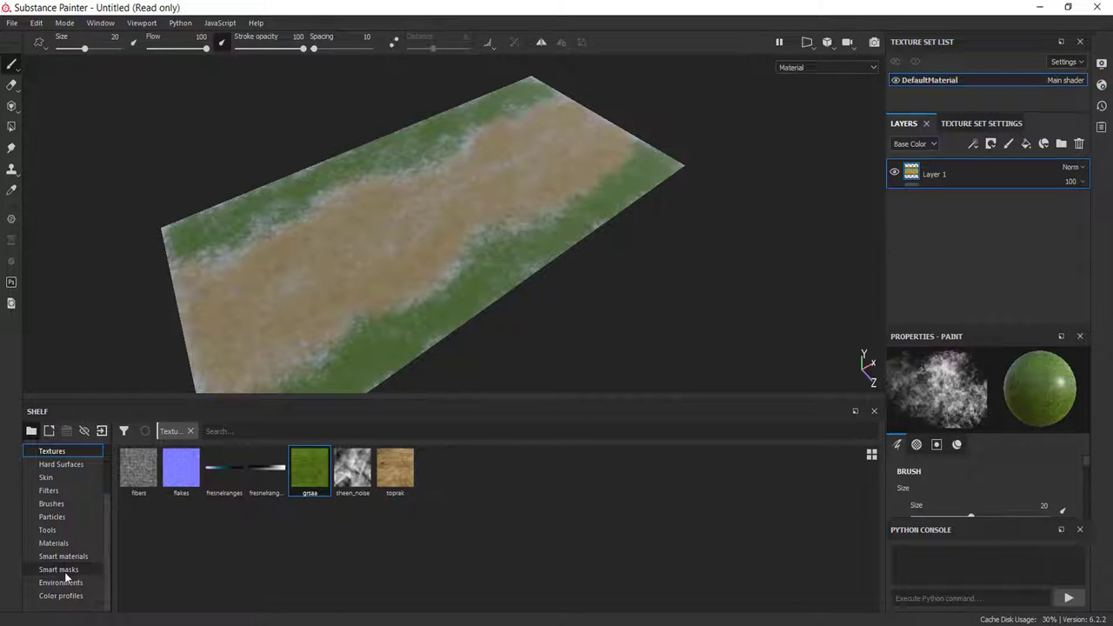
- Filter smart materials by 'sk' and add Skin Human Simple as a layer
click(64, 556)
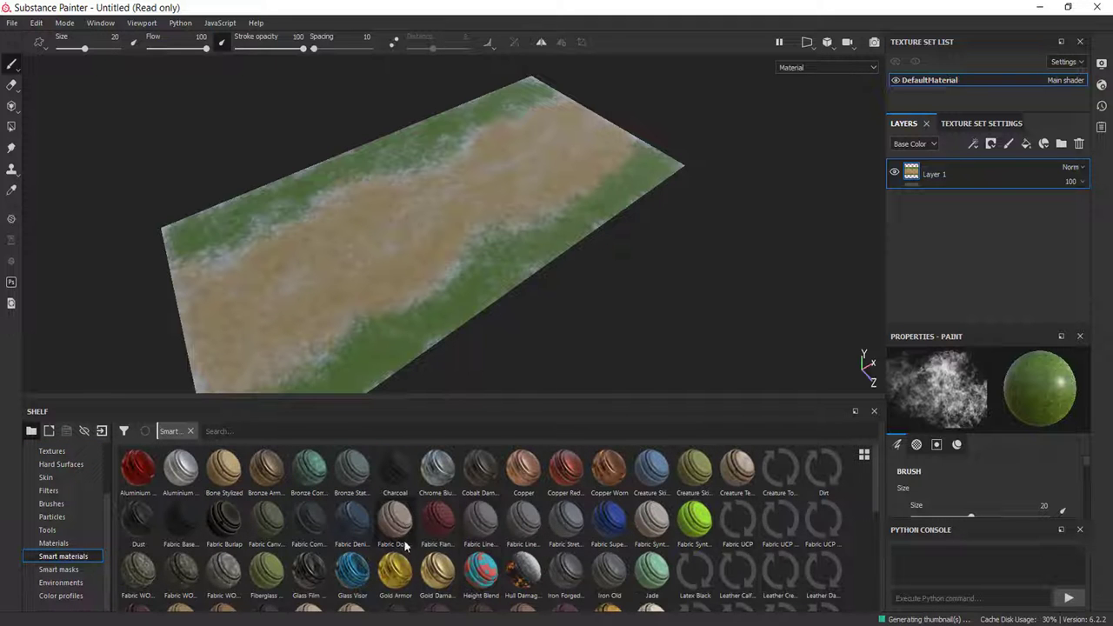
scroll(382, 469, down, 10)
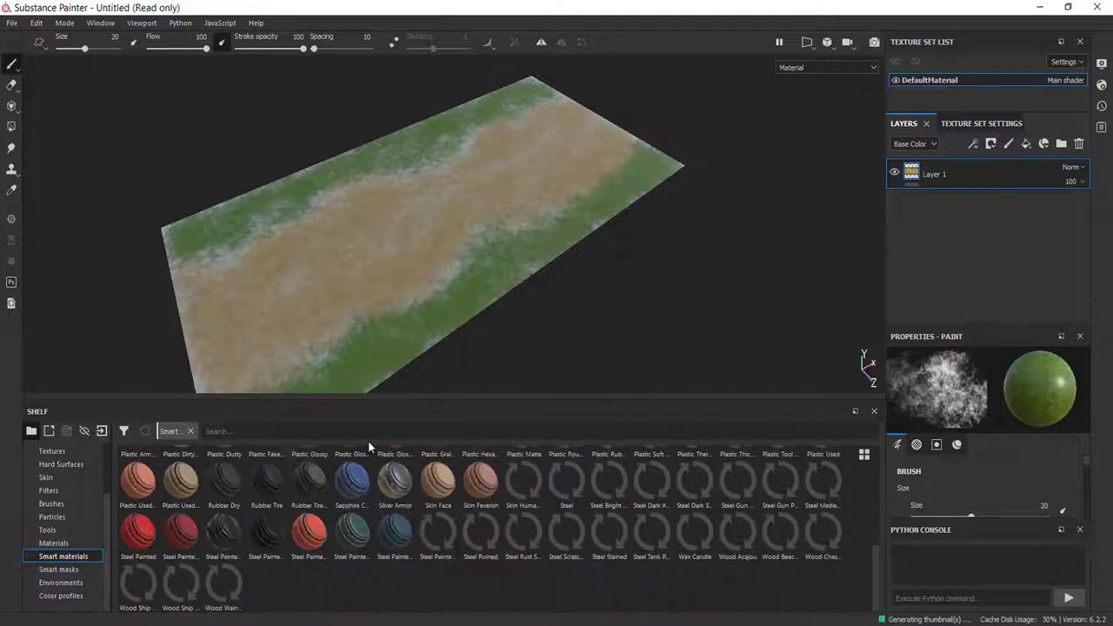
click(368, 432)
text(skin)
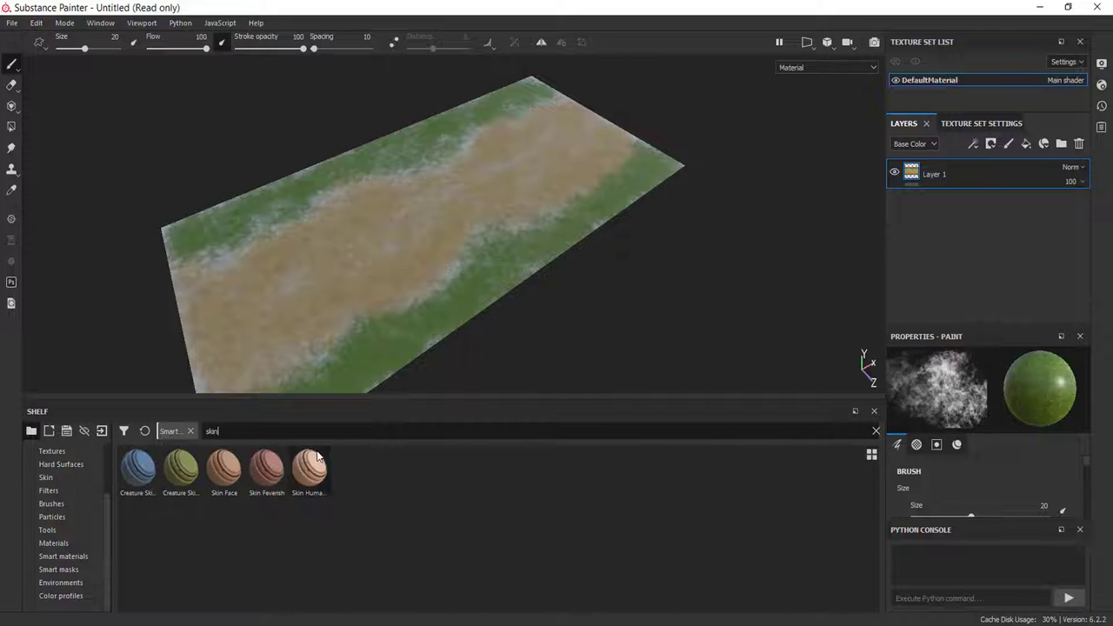
drag(296, 485, 946, 253)
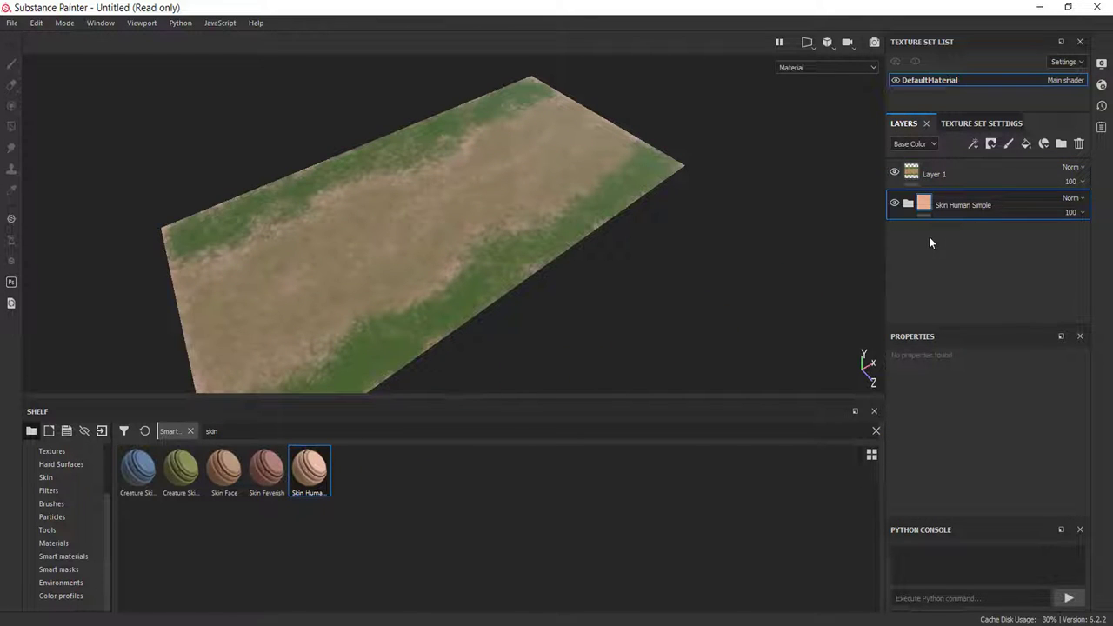
- Toggle Layer 1's visibility to compare it with the Skin Human Simple material
click(896, 173)
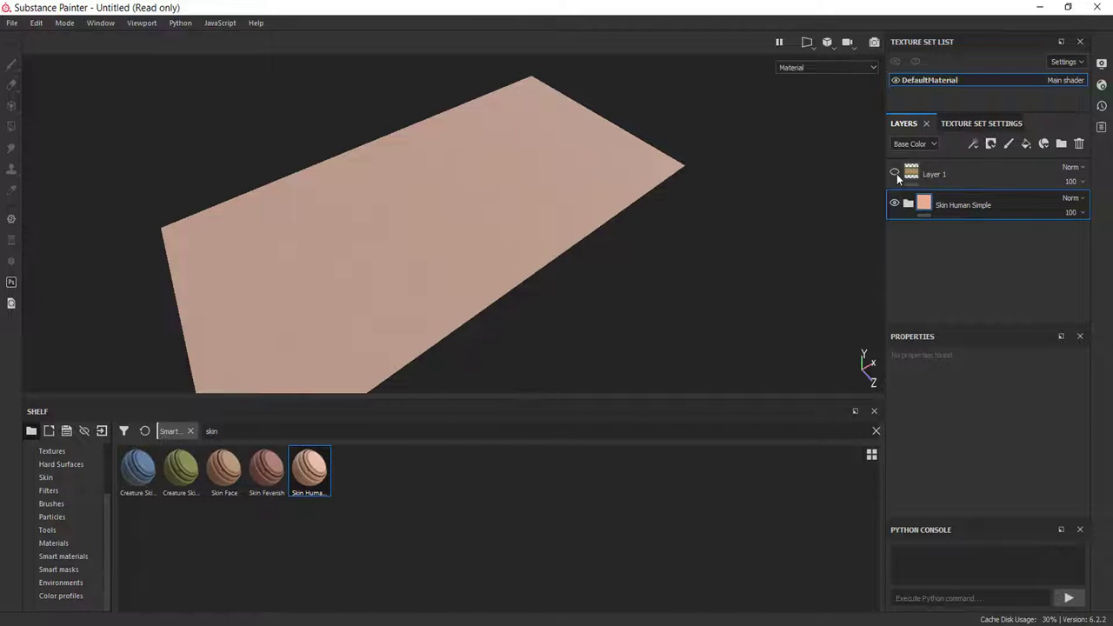
click(895, 173)
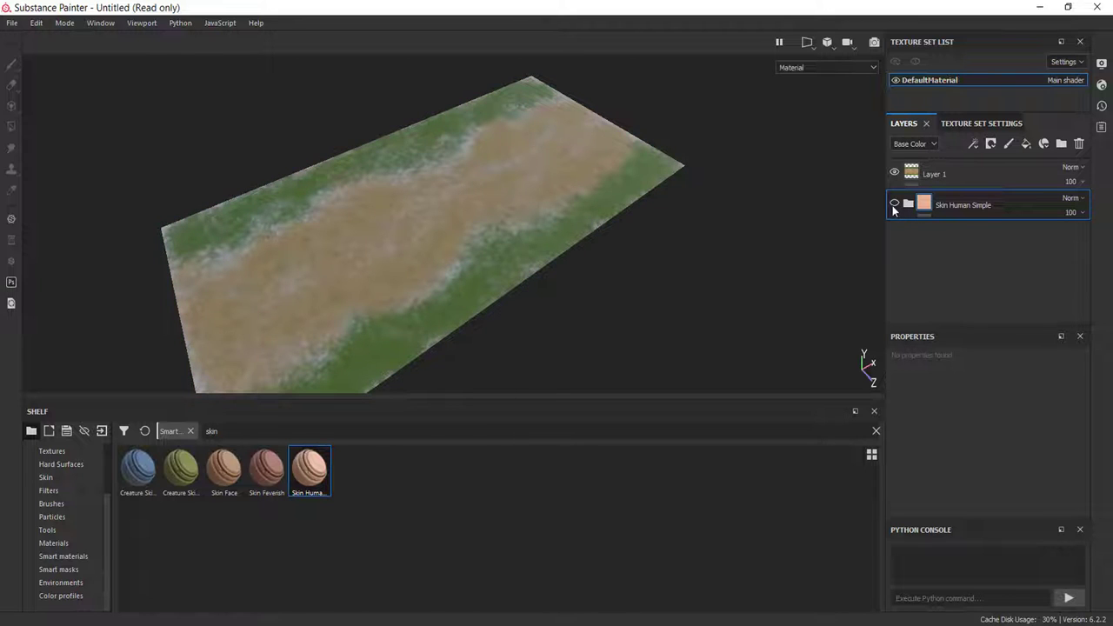
click(893, 205)
scroll(393, 288, up, 5)
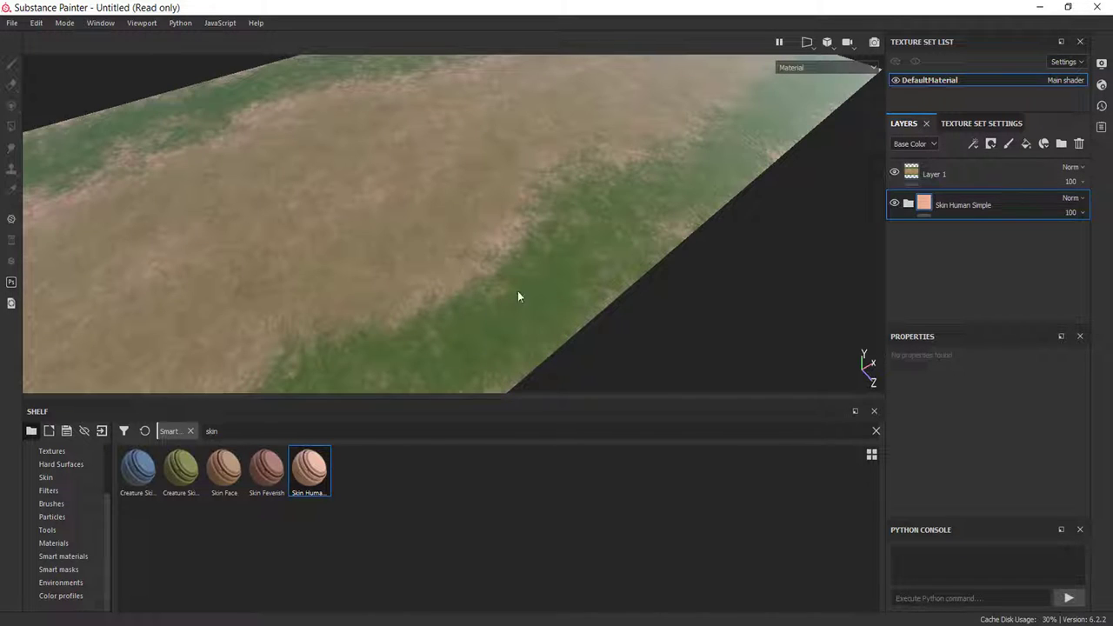
scroll(608, 278, down, 2)
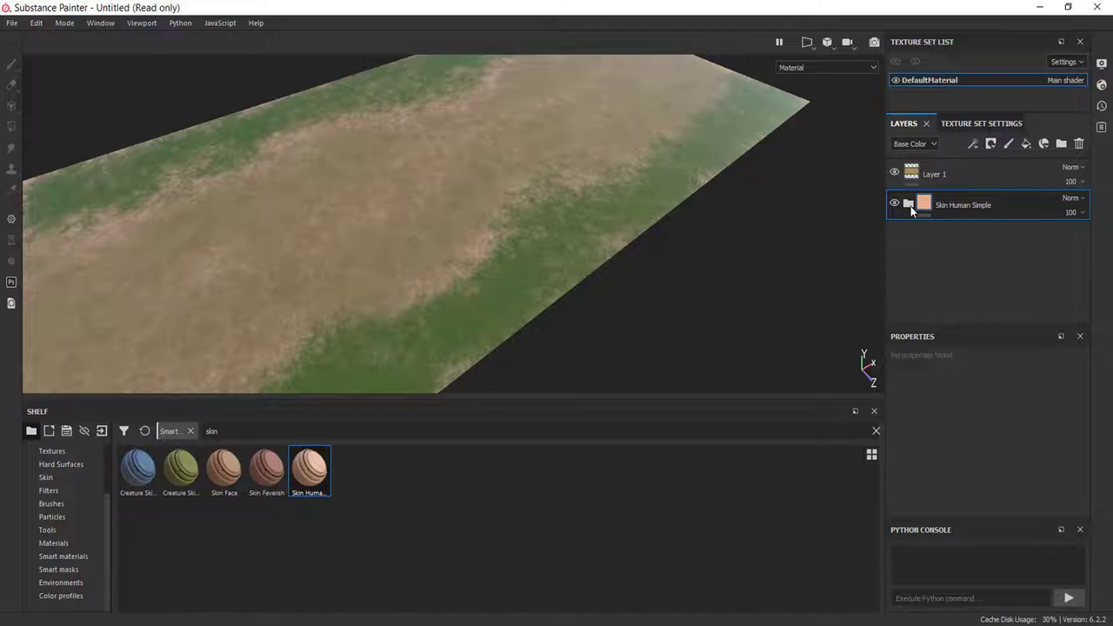
- Set the Skin Human Simple Base layer colour to near-black brown (RGB 0.070, 0.056, 0.019)
click(909, 204)
scroll(947, 287, down, 3)
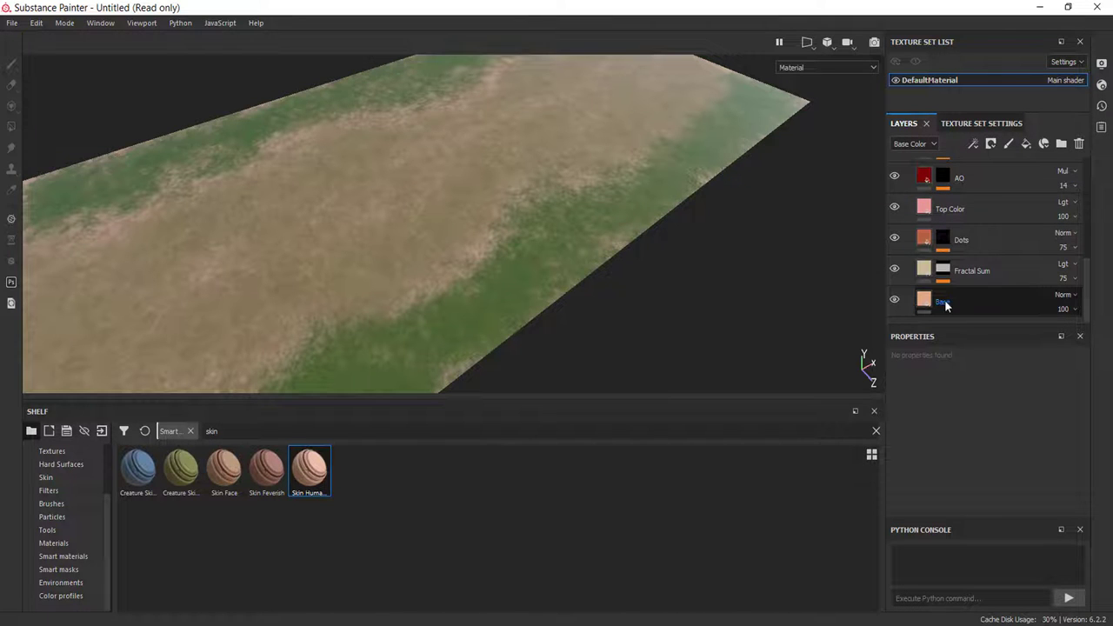
click(926, 302)
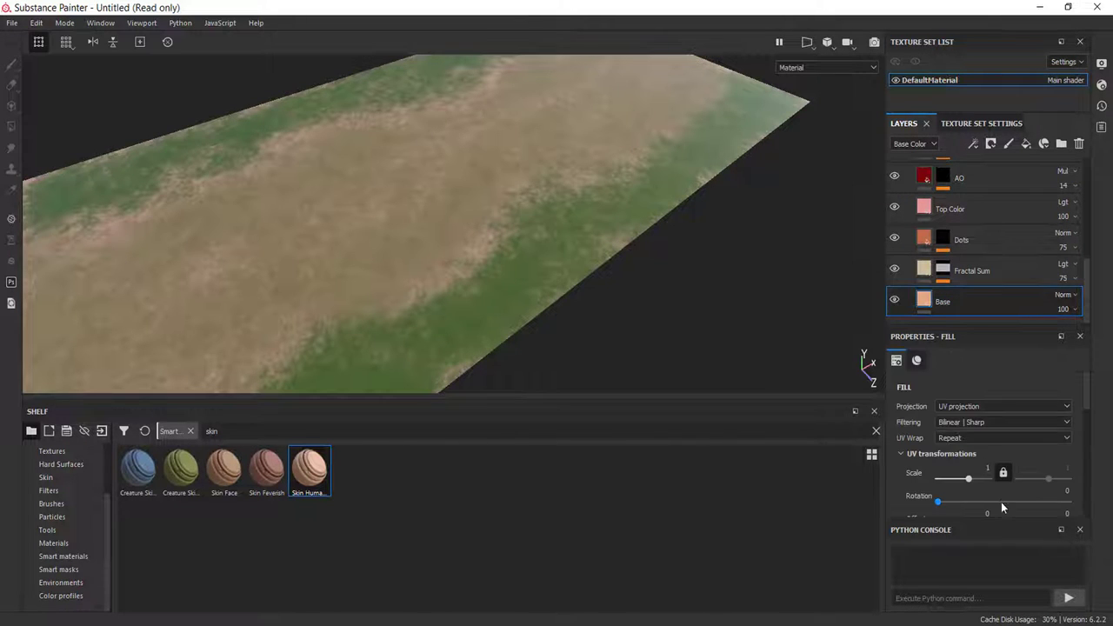
scroll(1001, 501, down, 3)
scroll(1001, 502, down, 2)
click(997, 426)
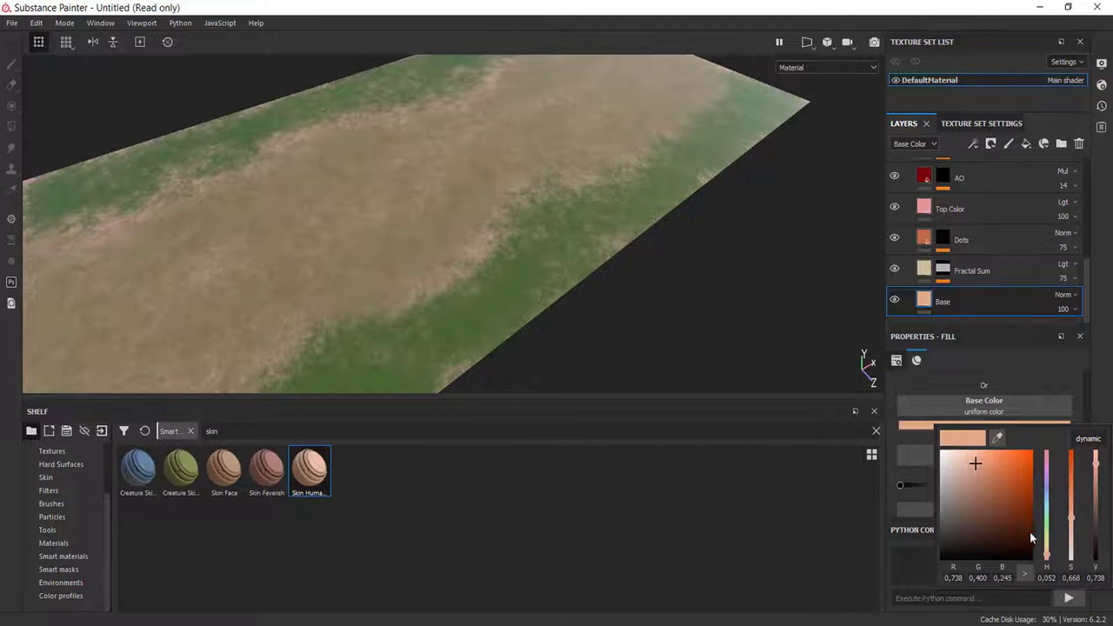
drag(1046, 553, 1049, 547)
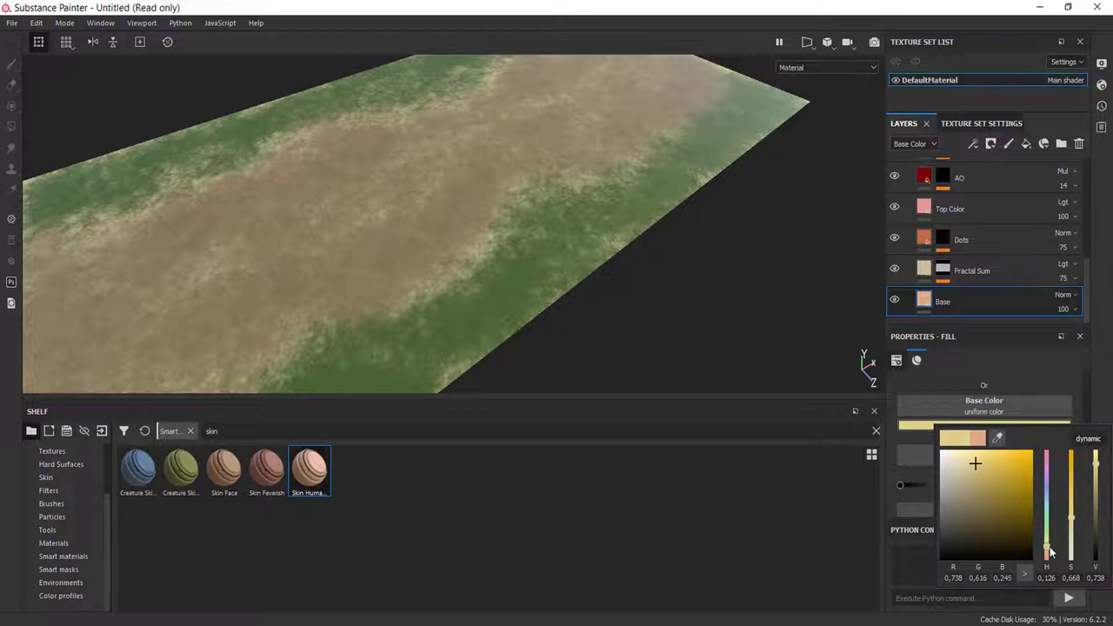
mouse_move(982, 494)
mouse_down()
mouse_move(1002, 512)
mouse_move(945, 477)
mouse_move(966, 543)
mouse_move(981, 526)
mouse_up()
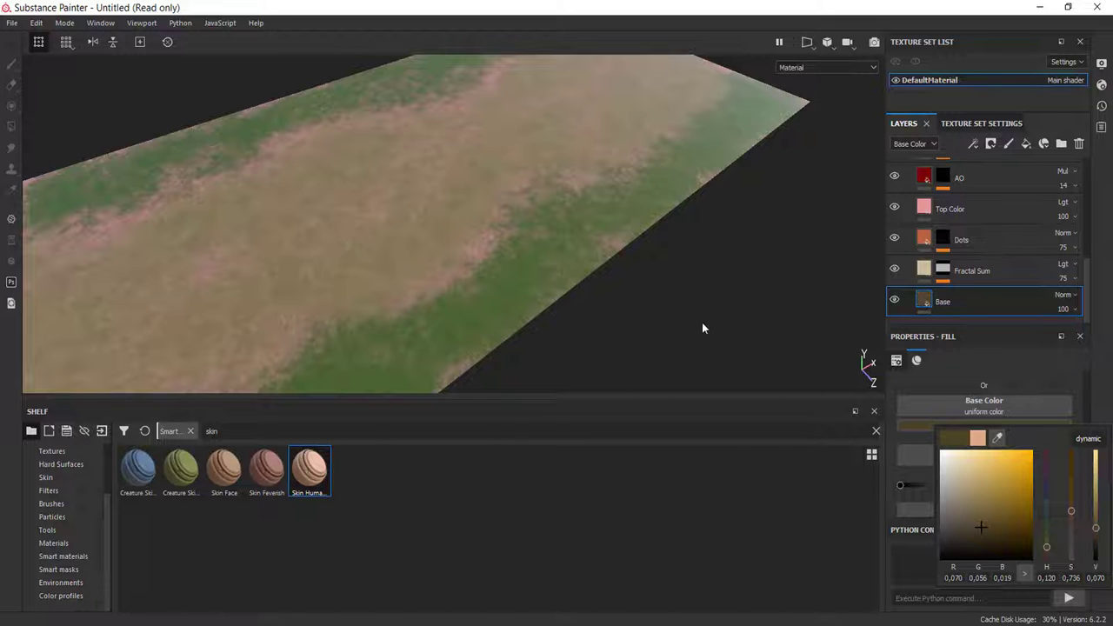
scroll(1085, 406, up, 3)
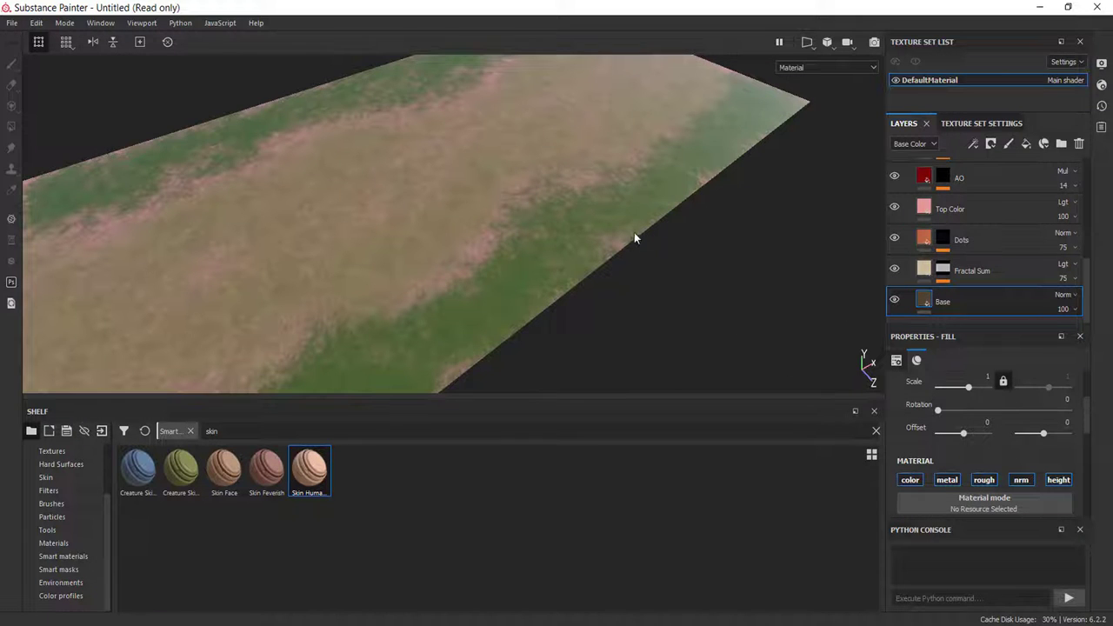
scroll(939, 219, up, 5)
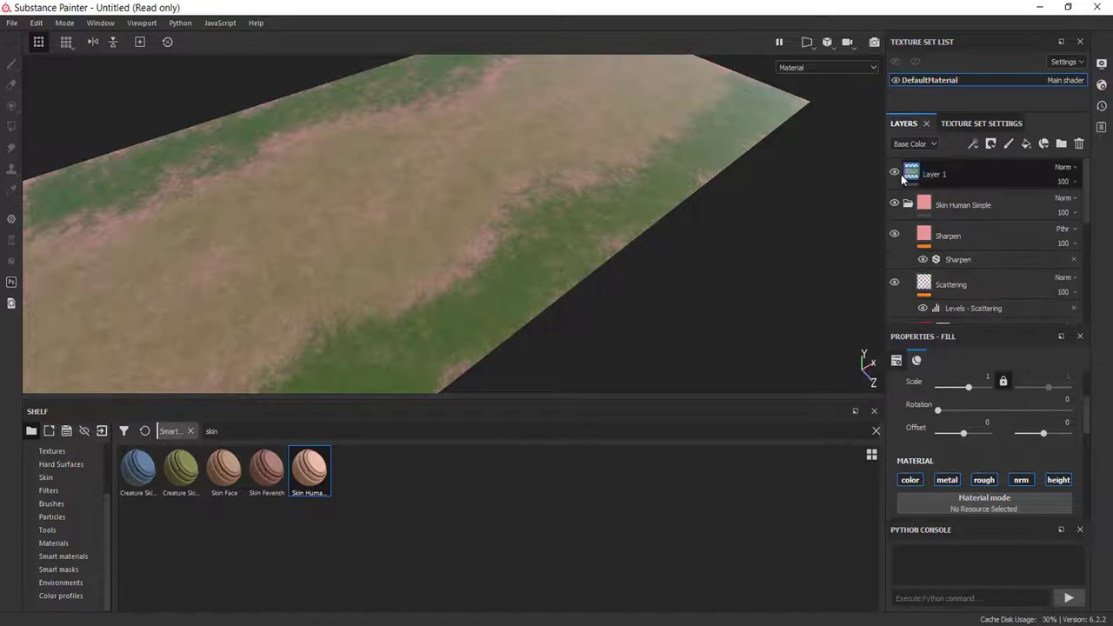
- Hide the Skin Human Simple group and reframe the whole plane
click(896, 173)
click(893, 203)
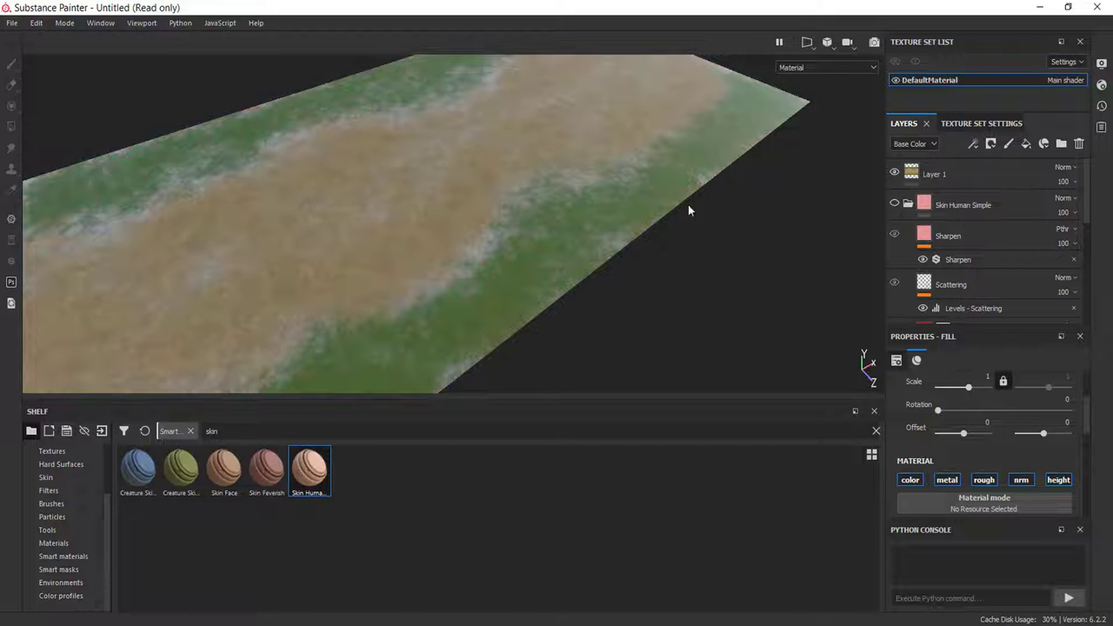
key(f)
alt+drag(437, 172, 477, 152)
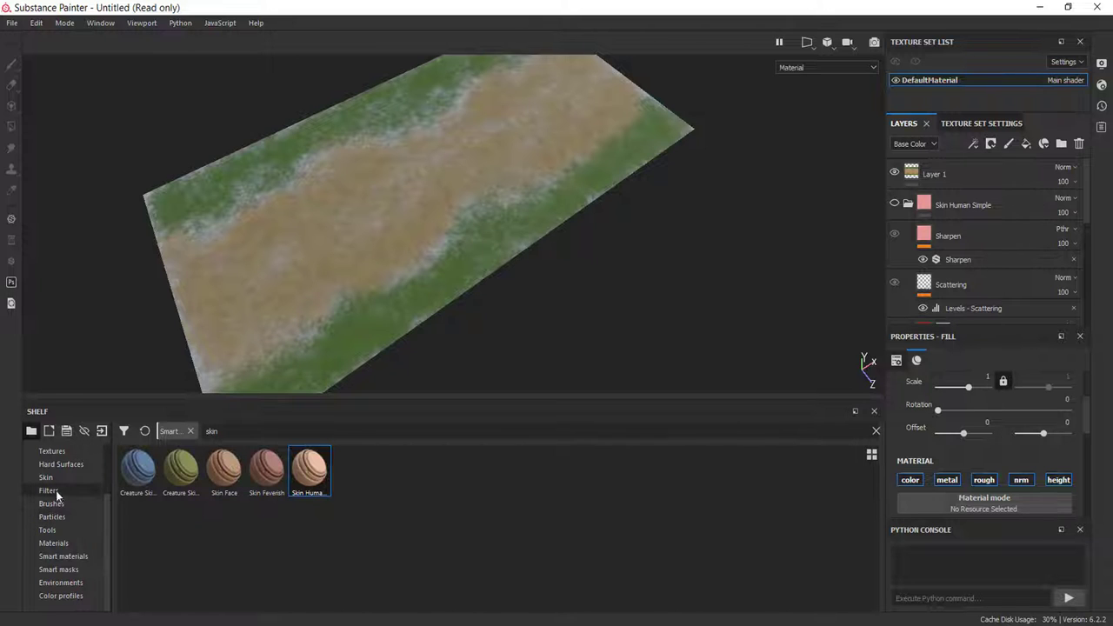
- Set toprak as Layer 1's painting base colour instead of grsaa
click(53, 451)
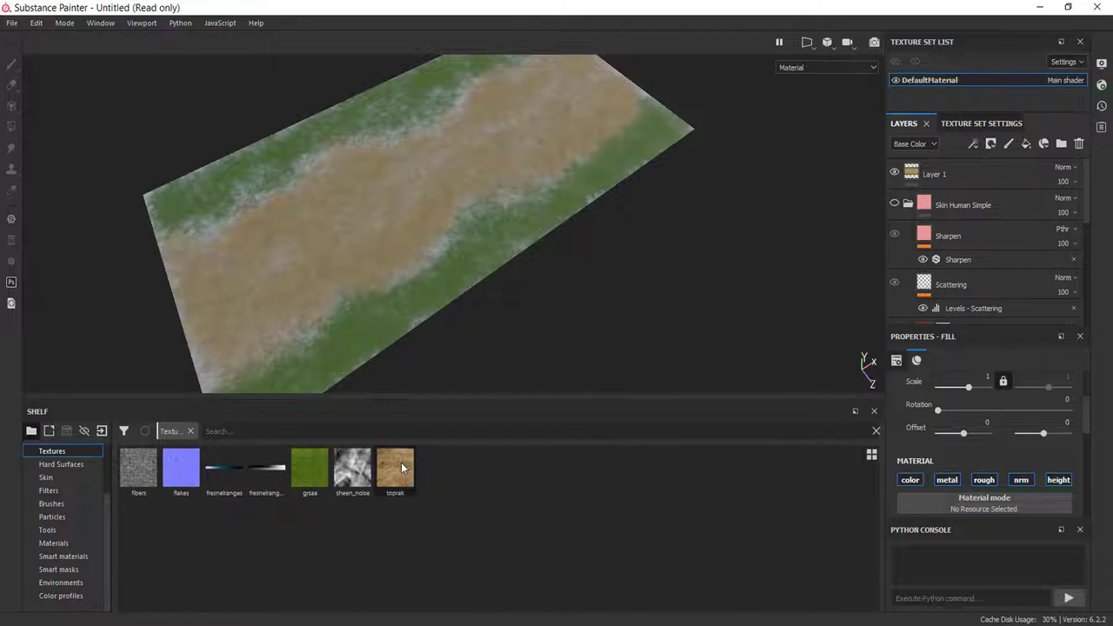
drag(401, 462, 436, 227)
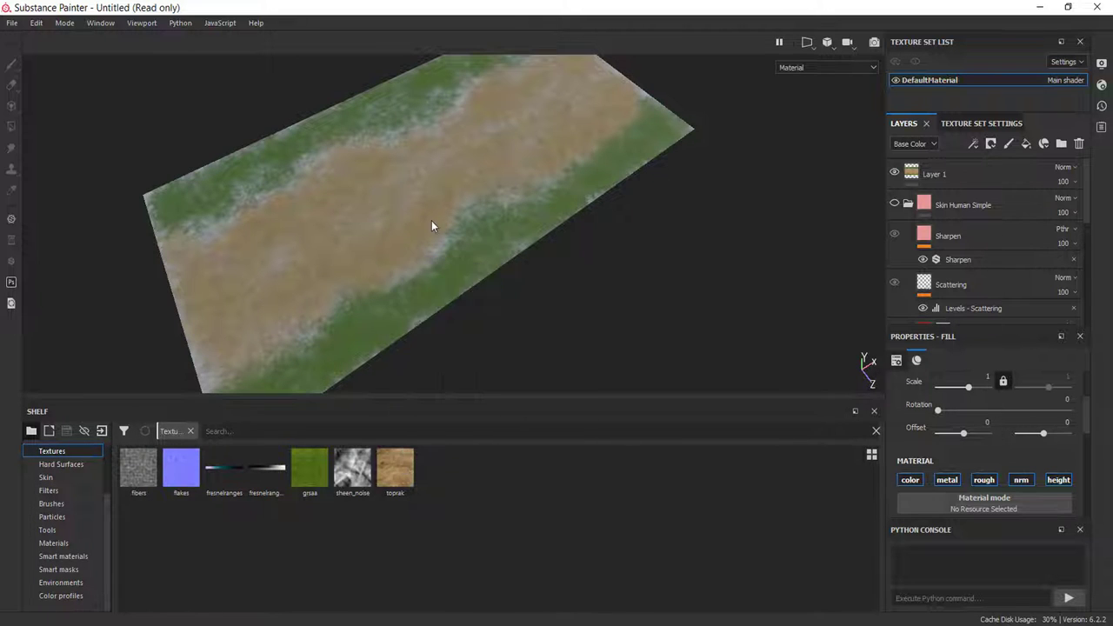
click(927, 175)
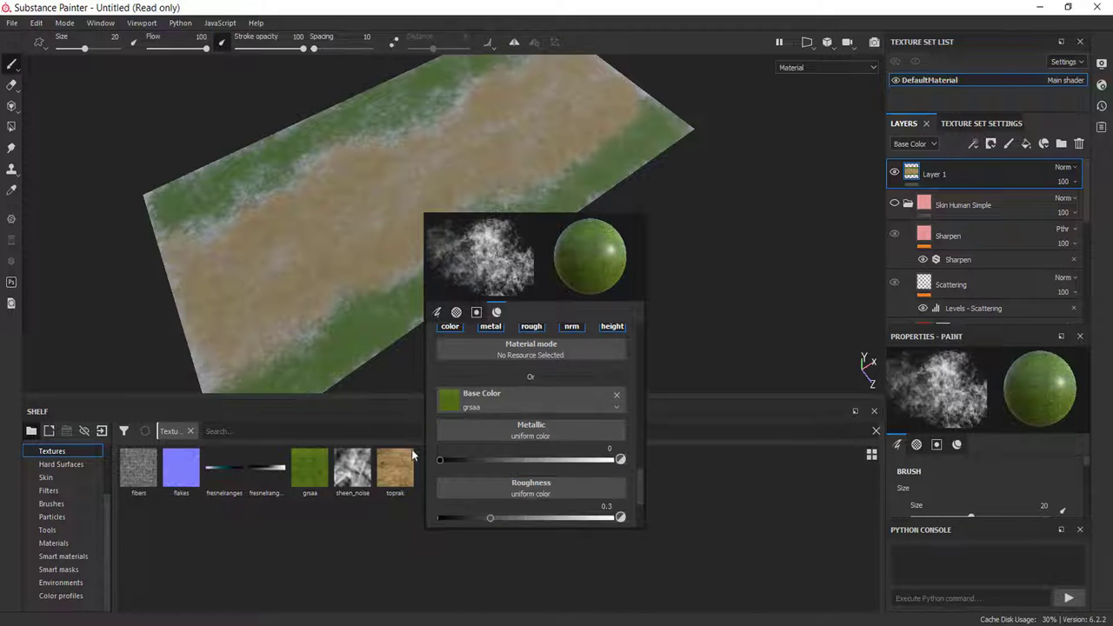
drag(413, 455, 447, 395)
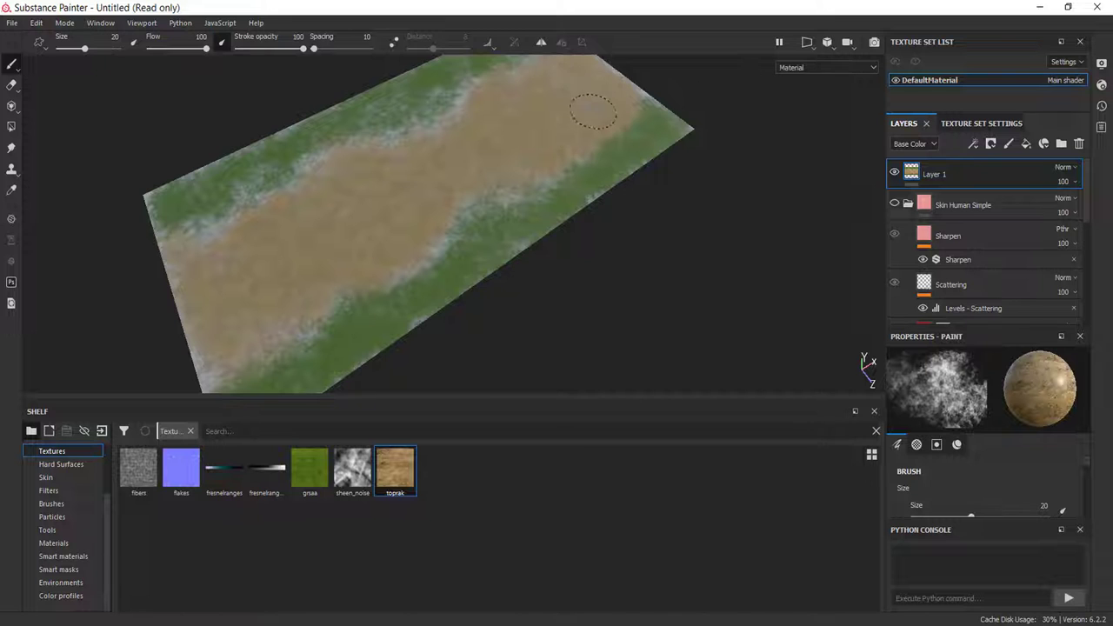
alt+drag(593, 111, 552, 154)
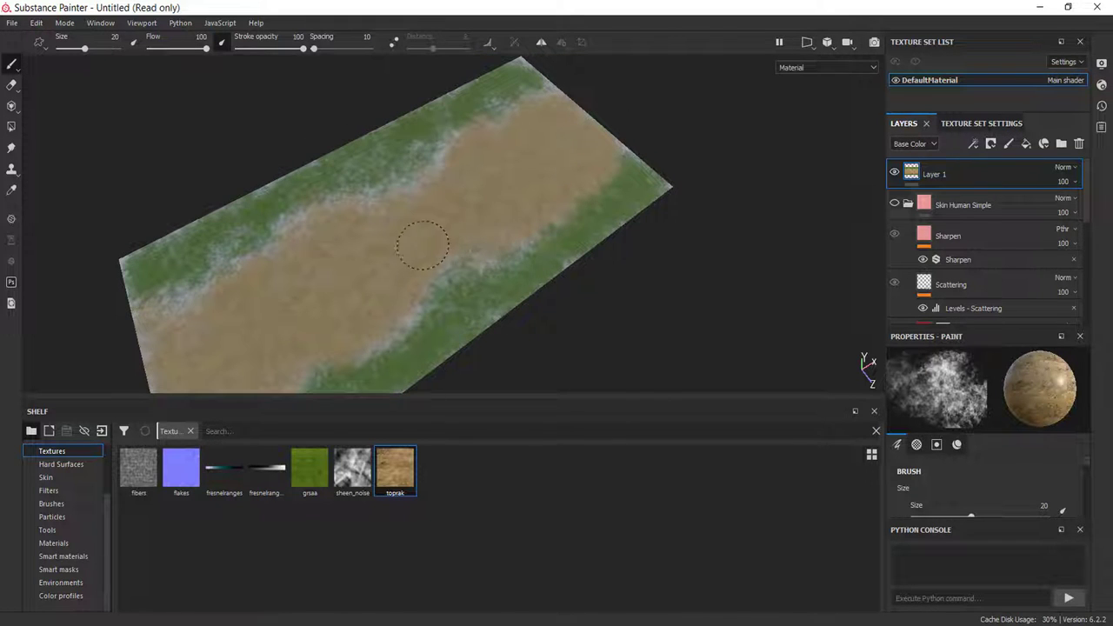
mouse_move(279, 328)
alt+mouse_down()
mouse_move(405, 244)
mouse_move(309, 316)
alt+mouse_up()
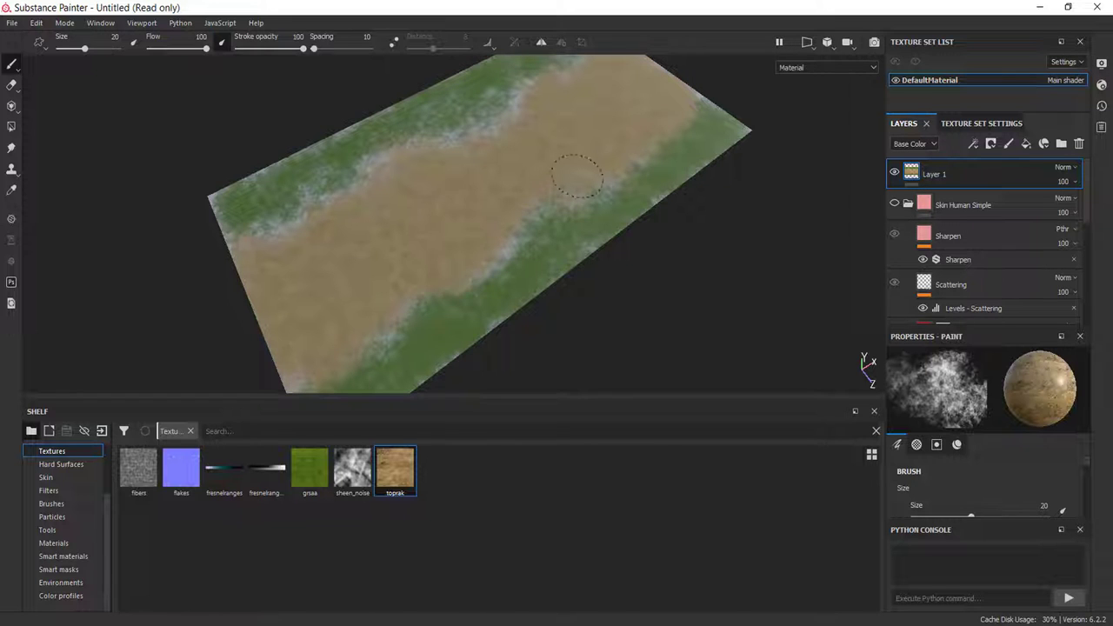
alt+drag(486, 186, 615, 111)
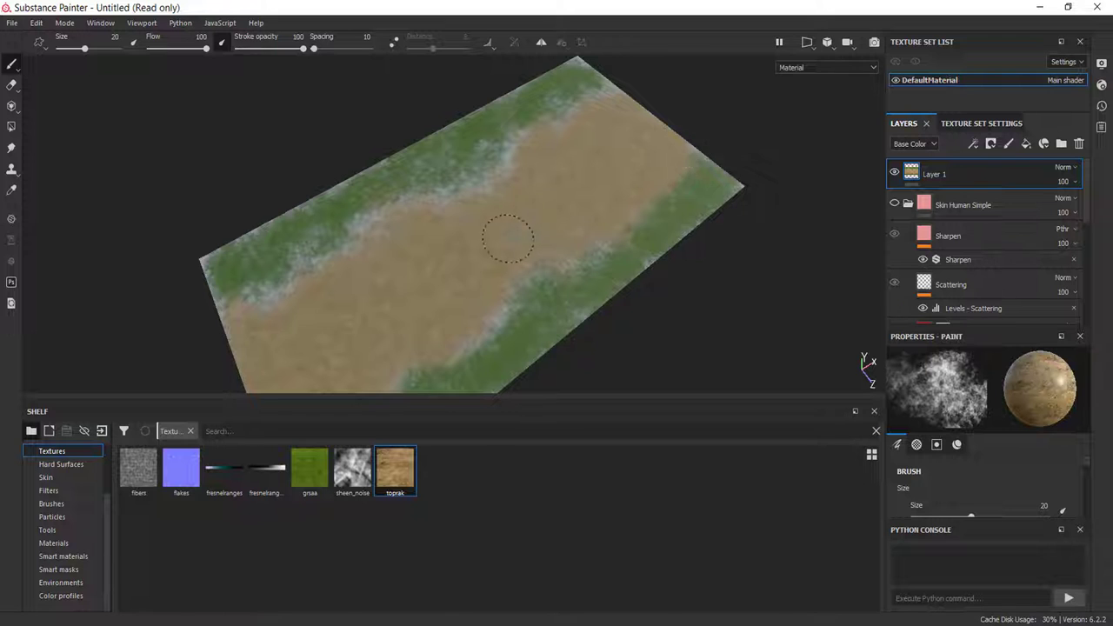
alt+drag(508, 237, 489, 182)
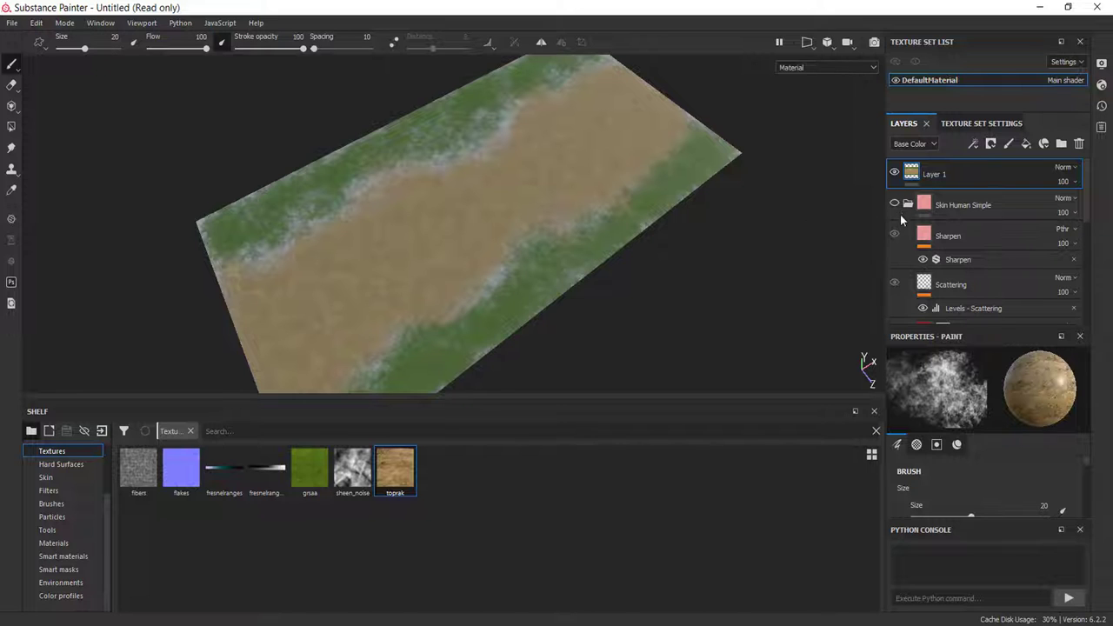
- Inspect the Skin Human Simple group's Base fill layer colour
click(947, 204)
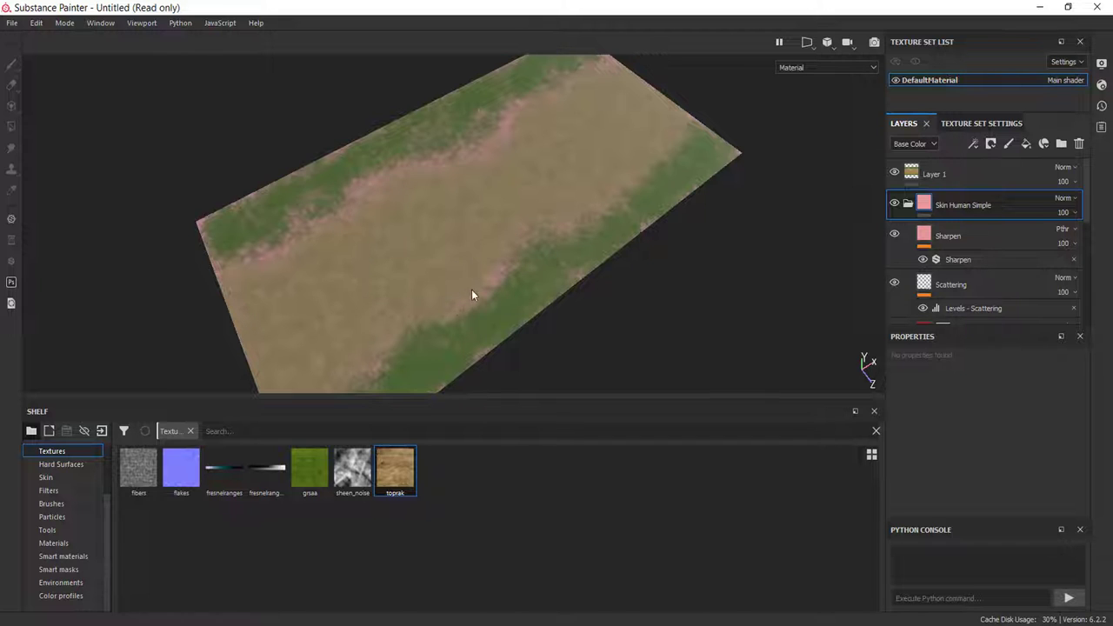
alt+drag(484, 301, 512, 219)
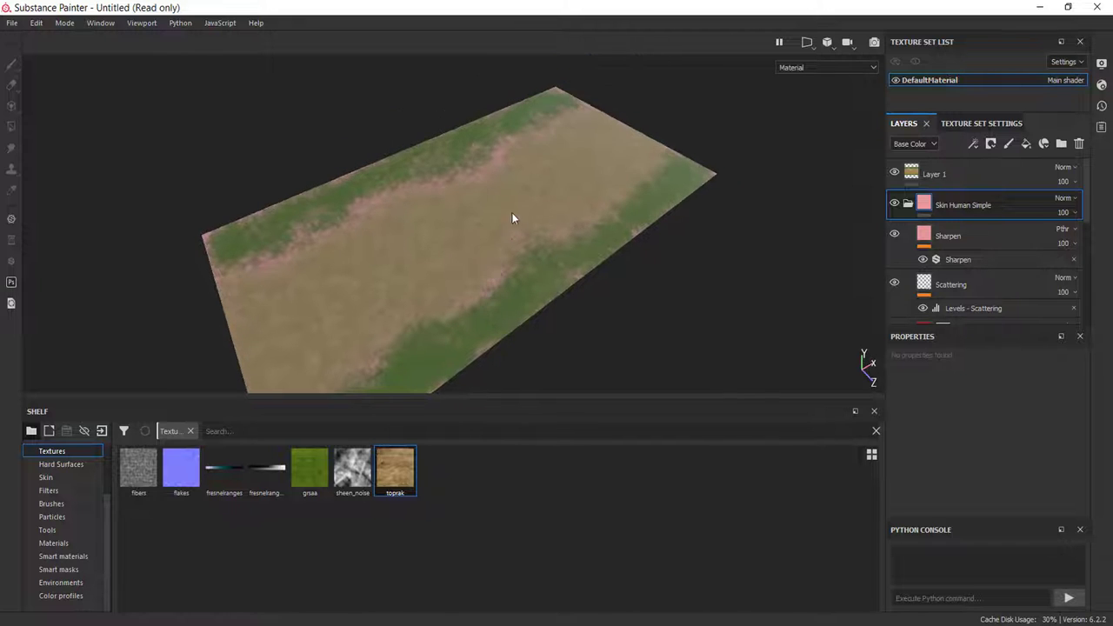
scroll(940, 307, down, 5)
scroll(940, 308, down, 5)
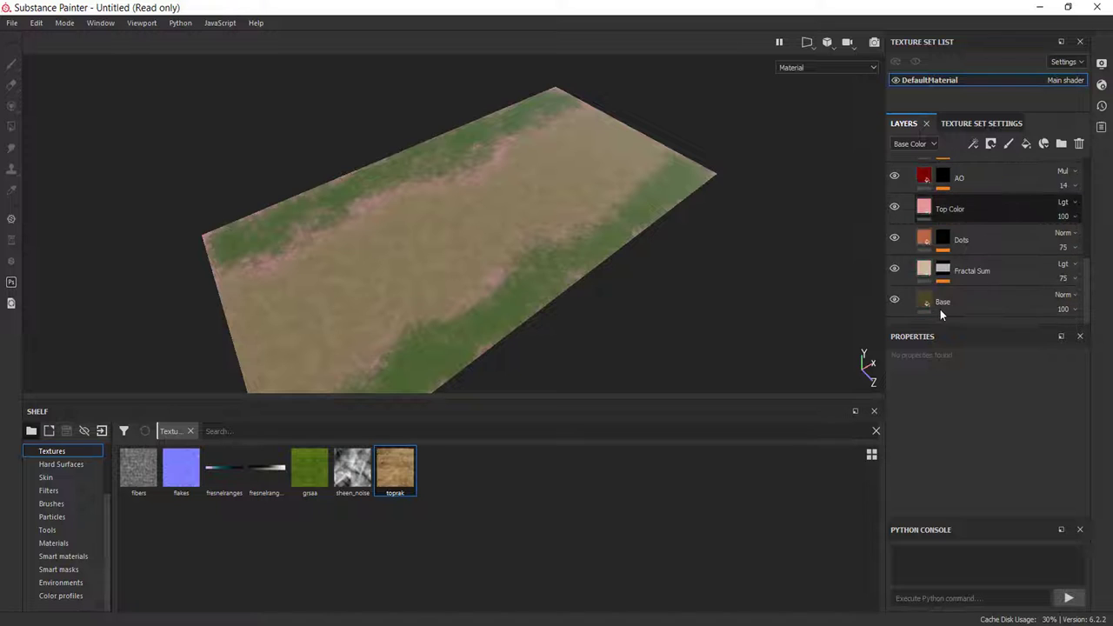
click(927, 301)
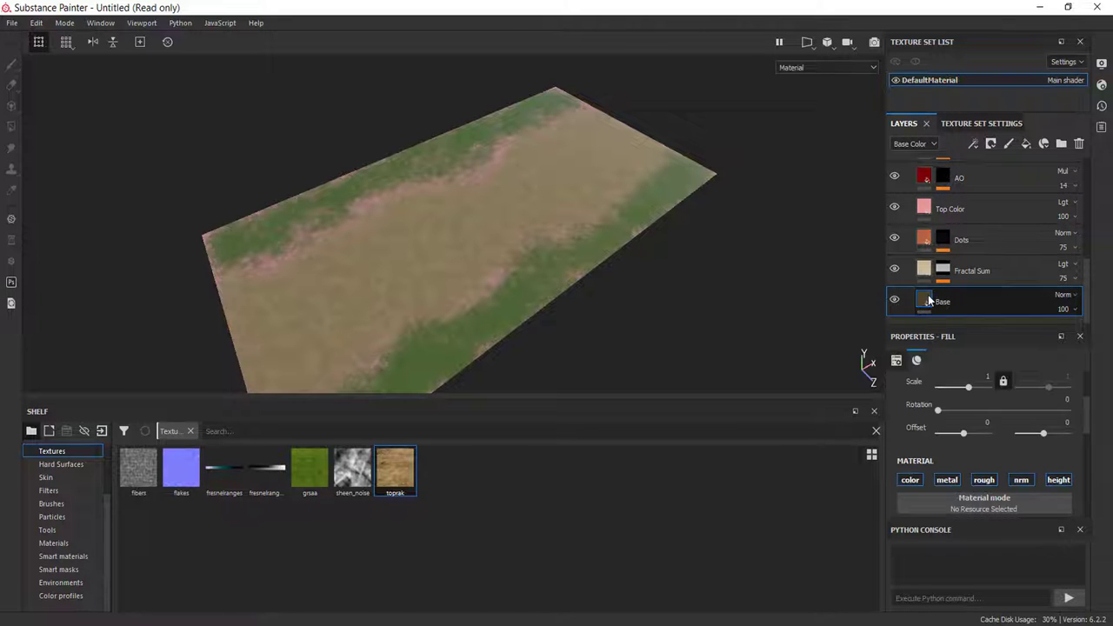
scroll(995, 452, down, 3)
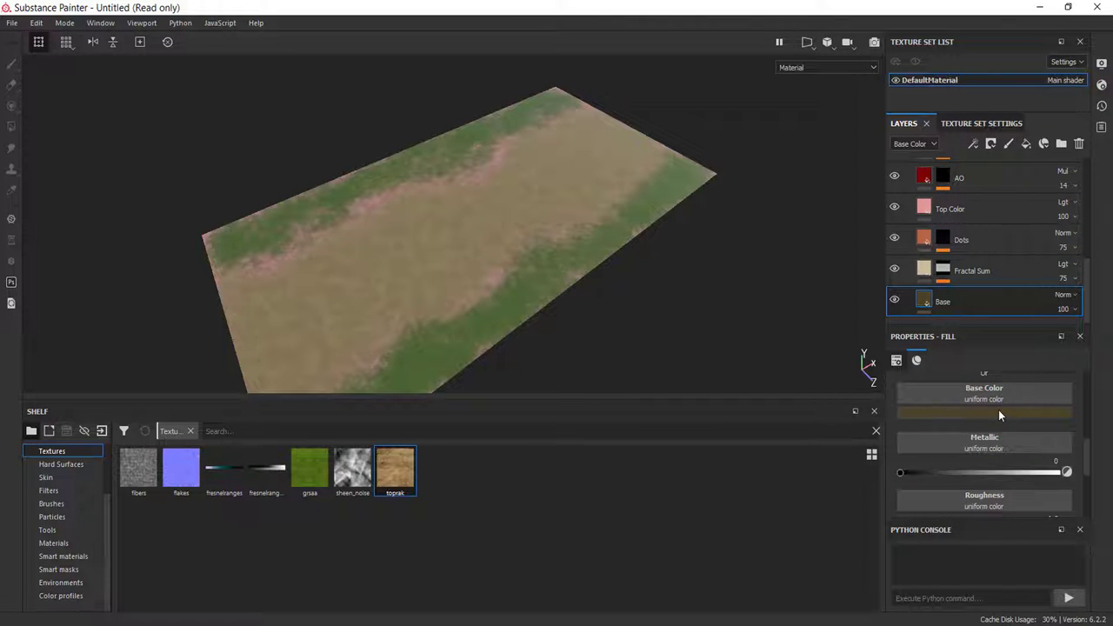
- Recolour the Top Color fill layer to dark golden brown (RGB 0.407, 0.244, 0.023)
click(929, 211)
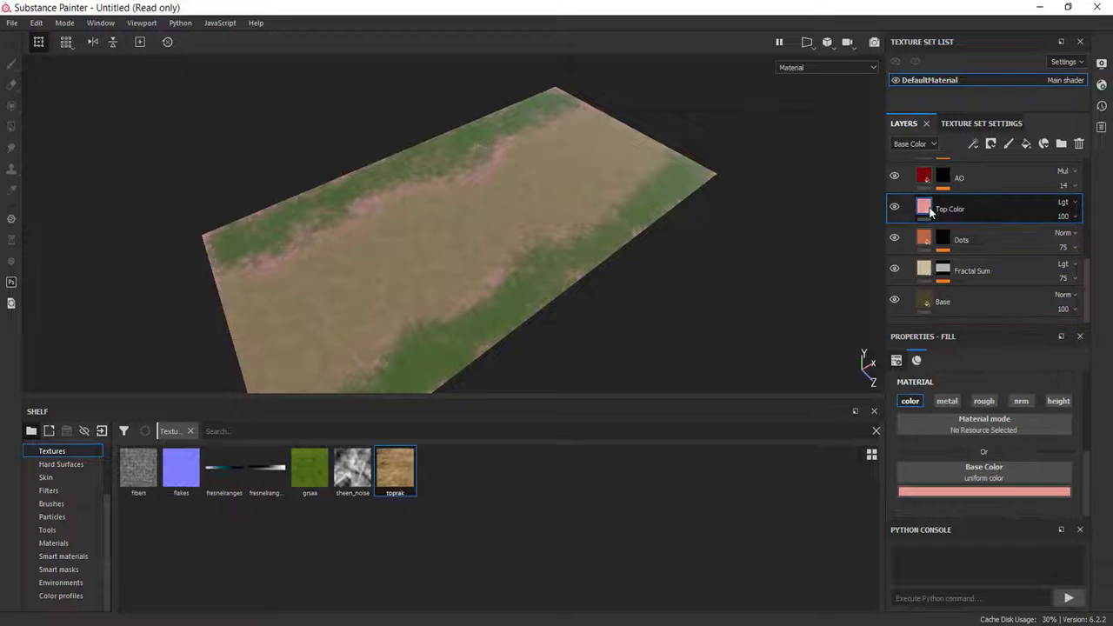
click(972, 487)
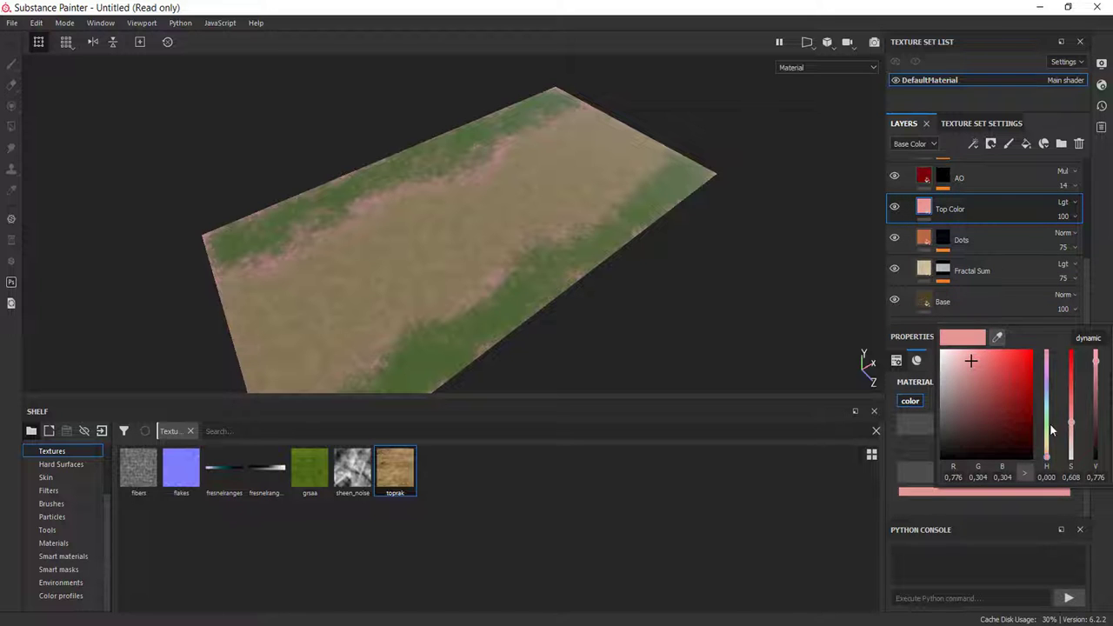
drag(1052, 430, 1054, 452)
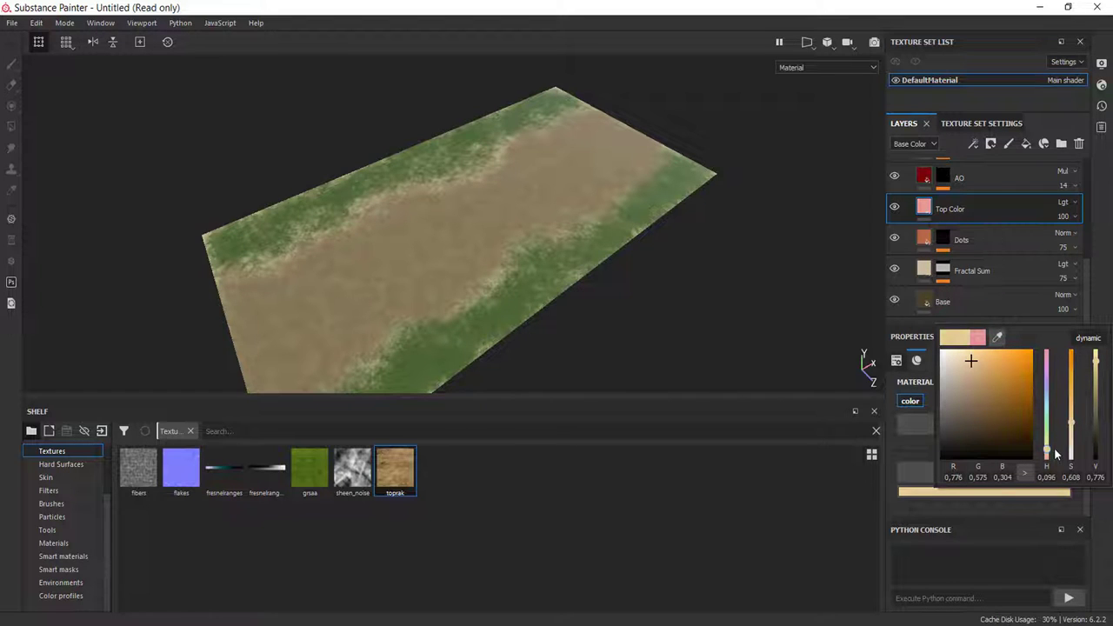
drag(1014, 406, 1007, 386)
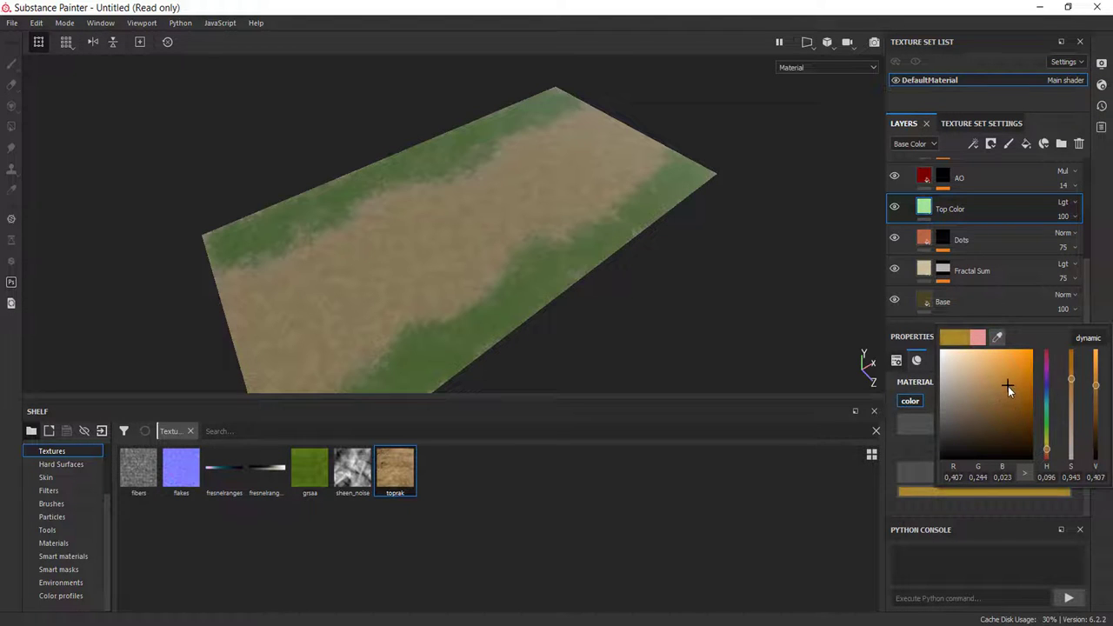
mouse_move(448, 290)
alt+mouse_down()
mouse_move(447, 324)
mouse_move(397, 315)
alt+mouse_up()
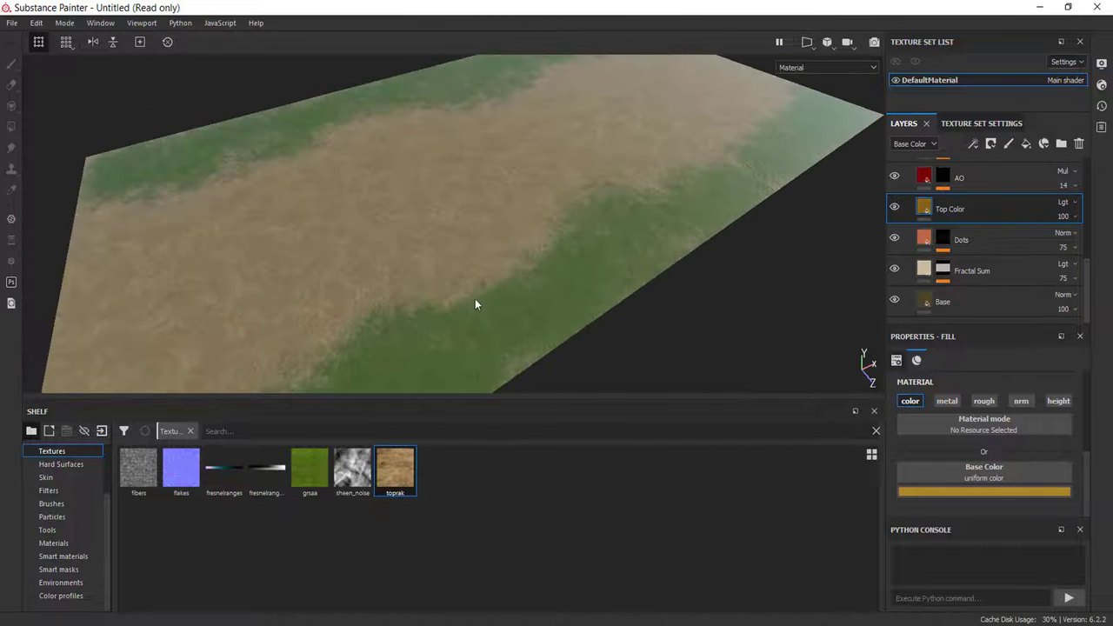
scroll(480, 300, down, 3)
alt+drag(532, 270, 651, 240)
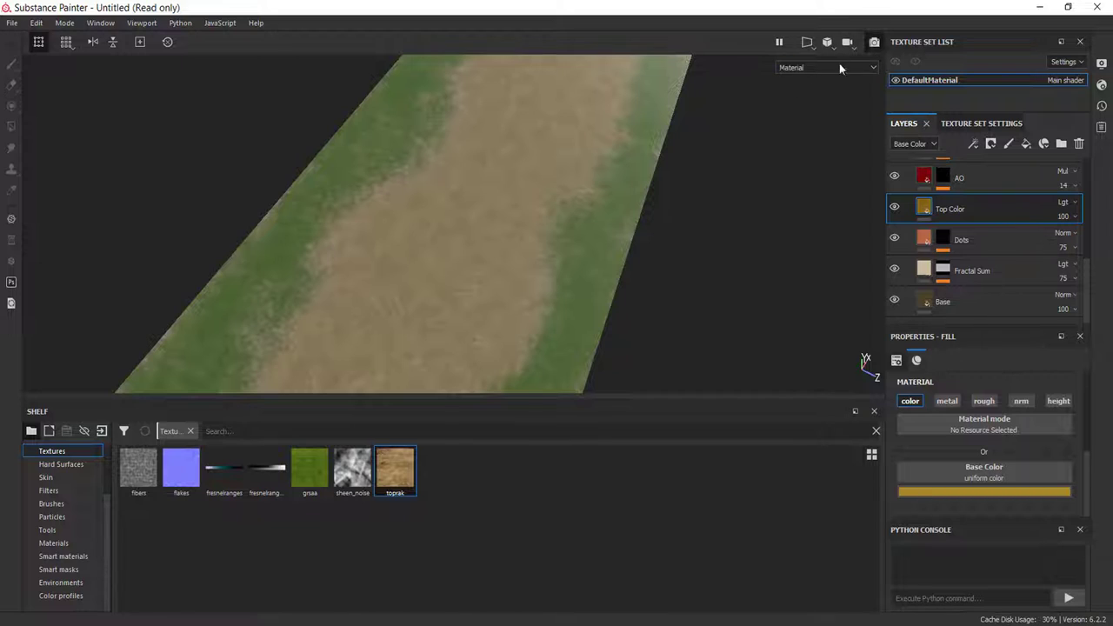
key(F10)
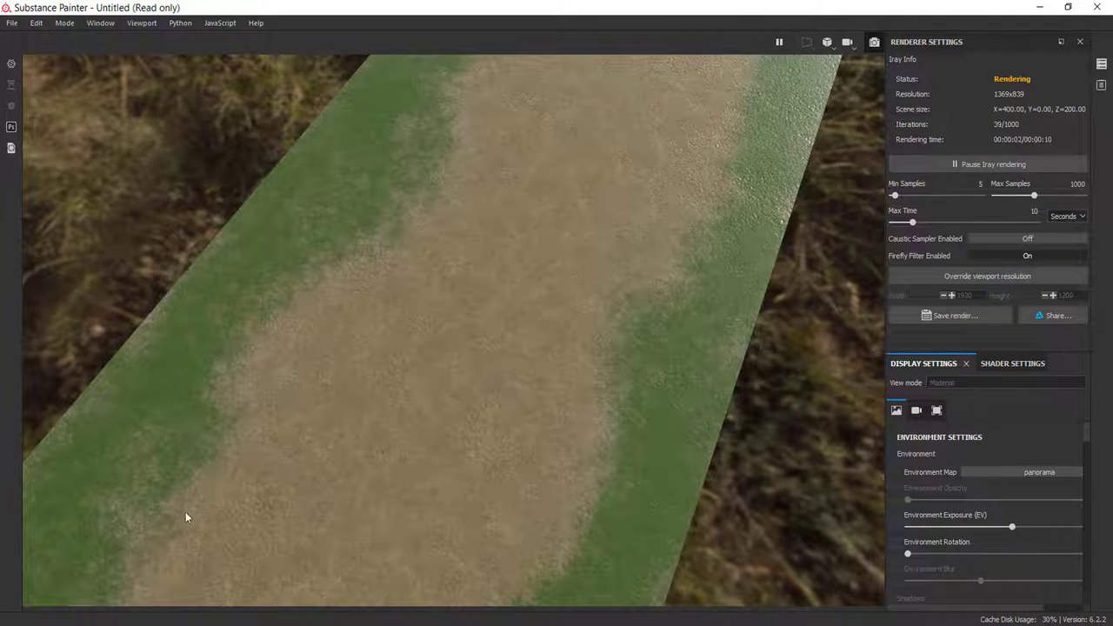
click(872, 42)
scroll(620, 274, down, 10)
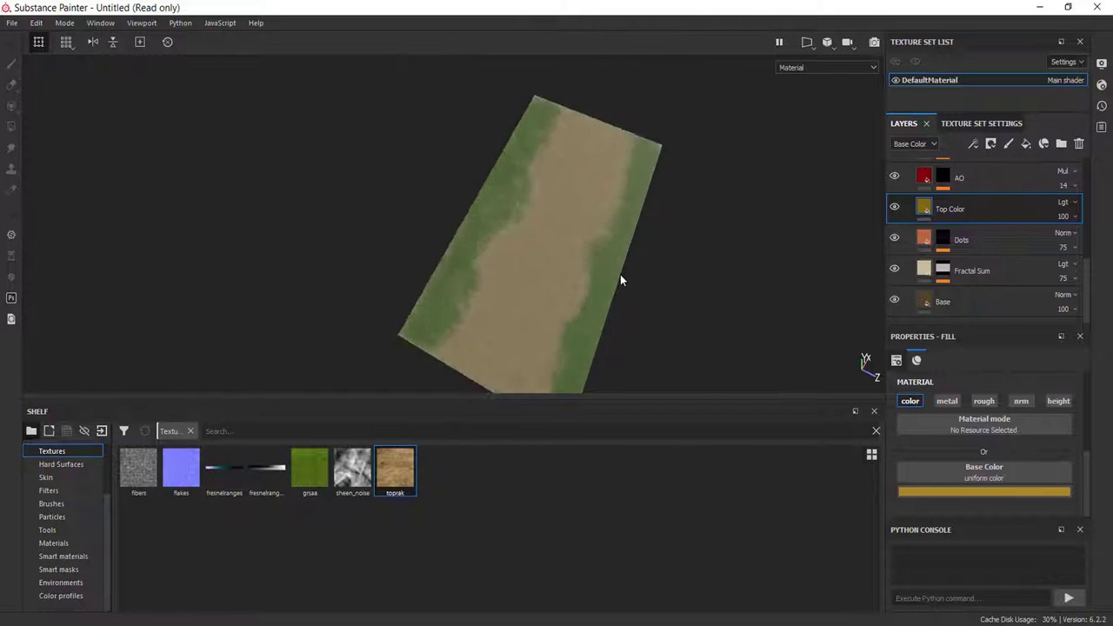
mouse_move(620, 274)
alt+mouse_down()
mouse_move(501, 248)
mouse_move(537, 236)
mouse_move(481, 252)
alt+mouse_up()
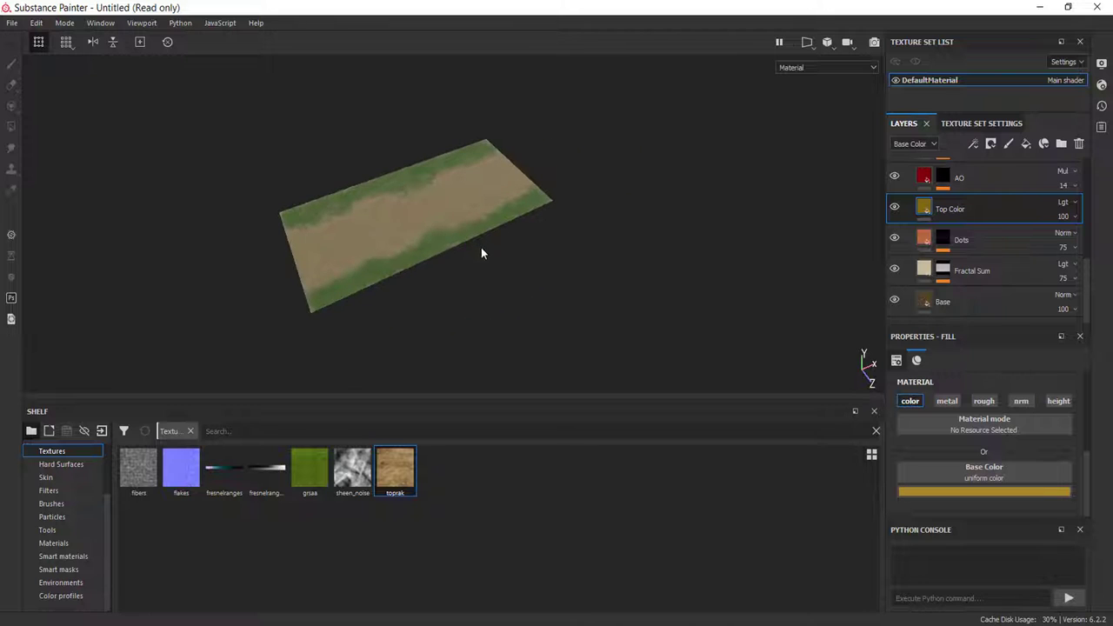
- Open Export Textures and choose the Unreal Engine 4 (Packed) output template
click(3, 25)
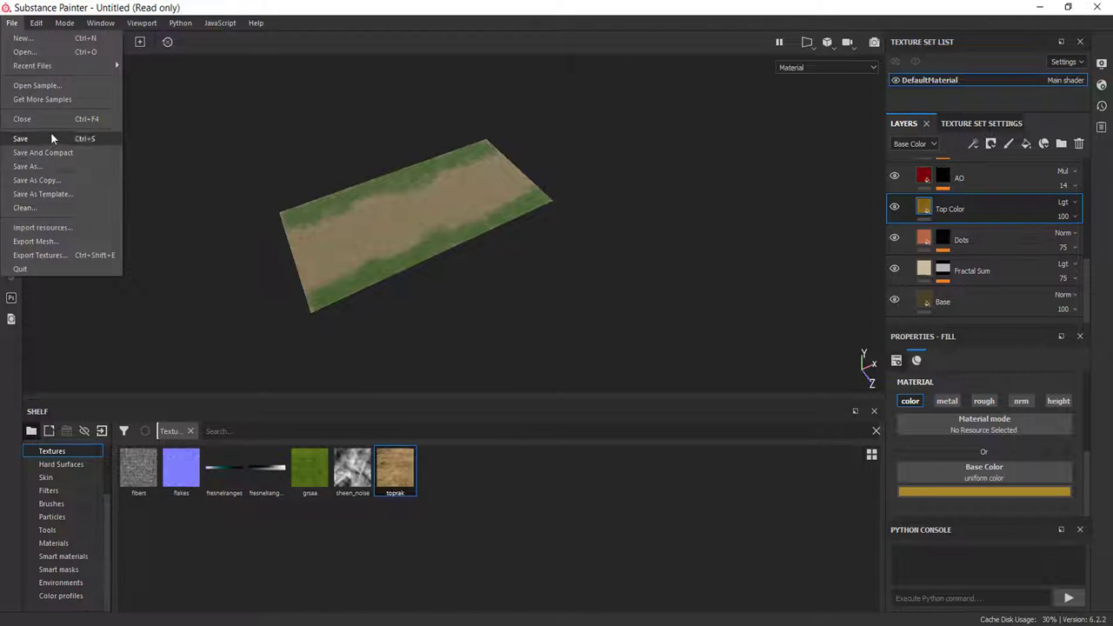
click(54, 257)
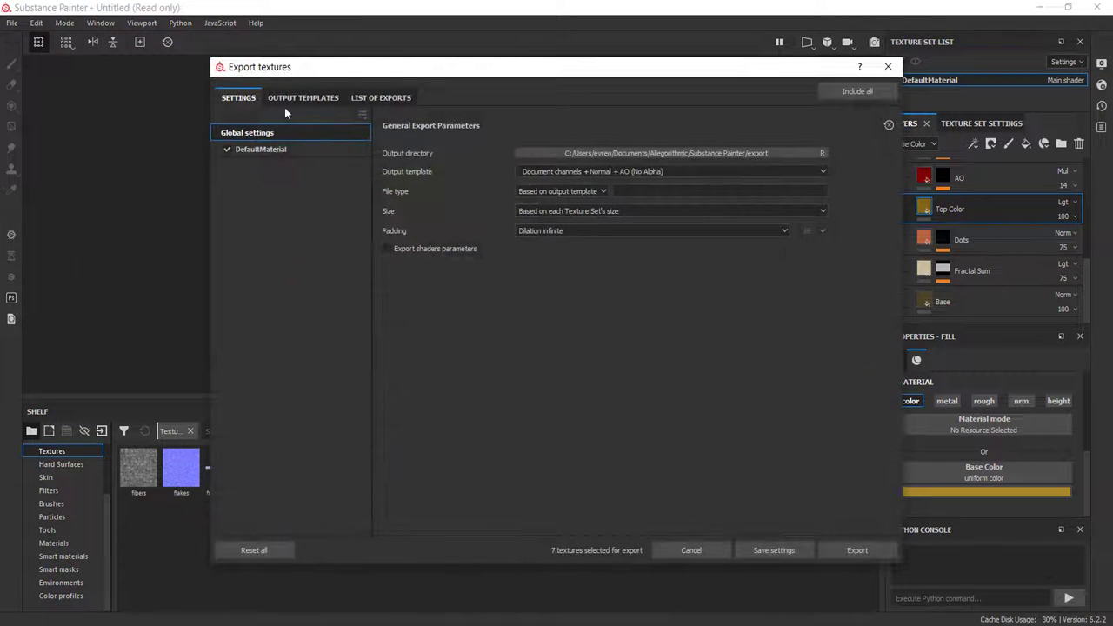
click(596, 170)
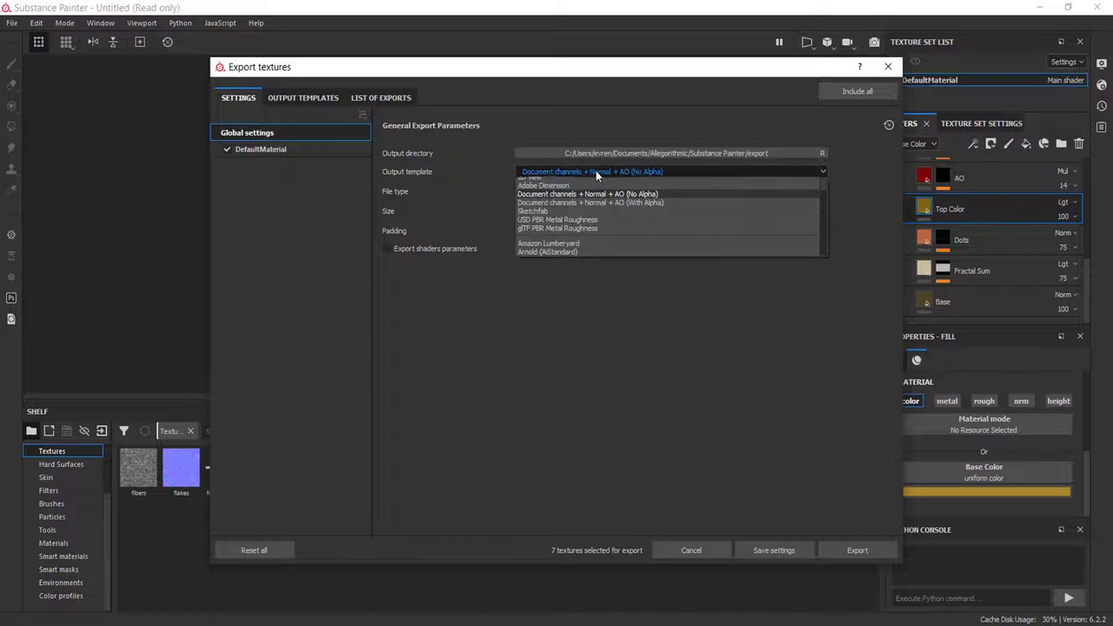
scroll(588, 243, down, 3)
scroll(560, 241, down, 3)
scroll(574, 209, down, 3)
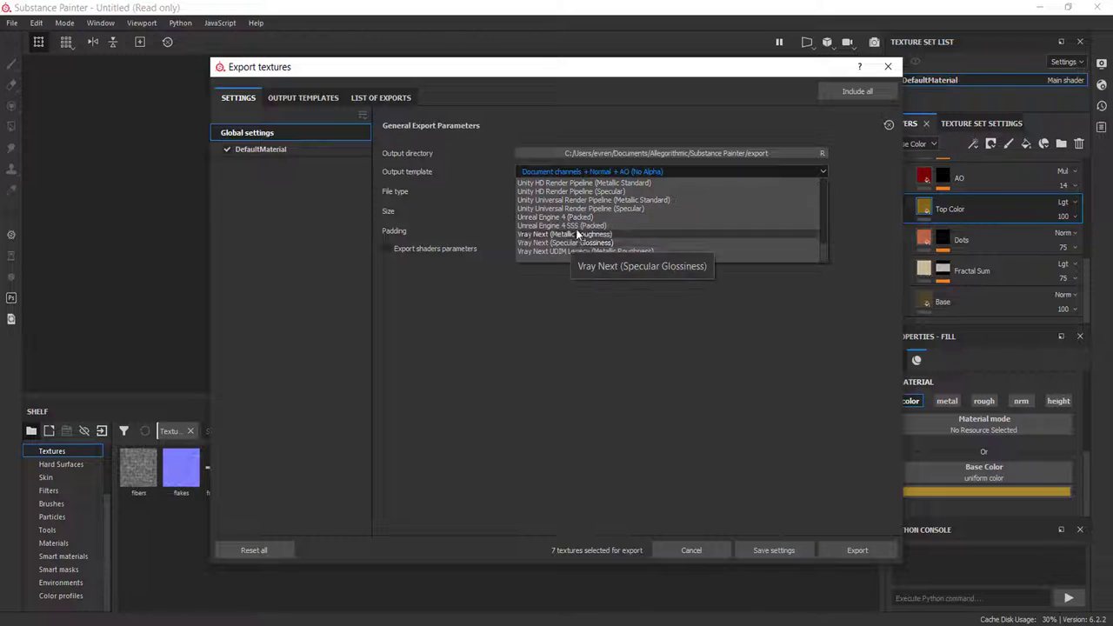
click(579, 219)
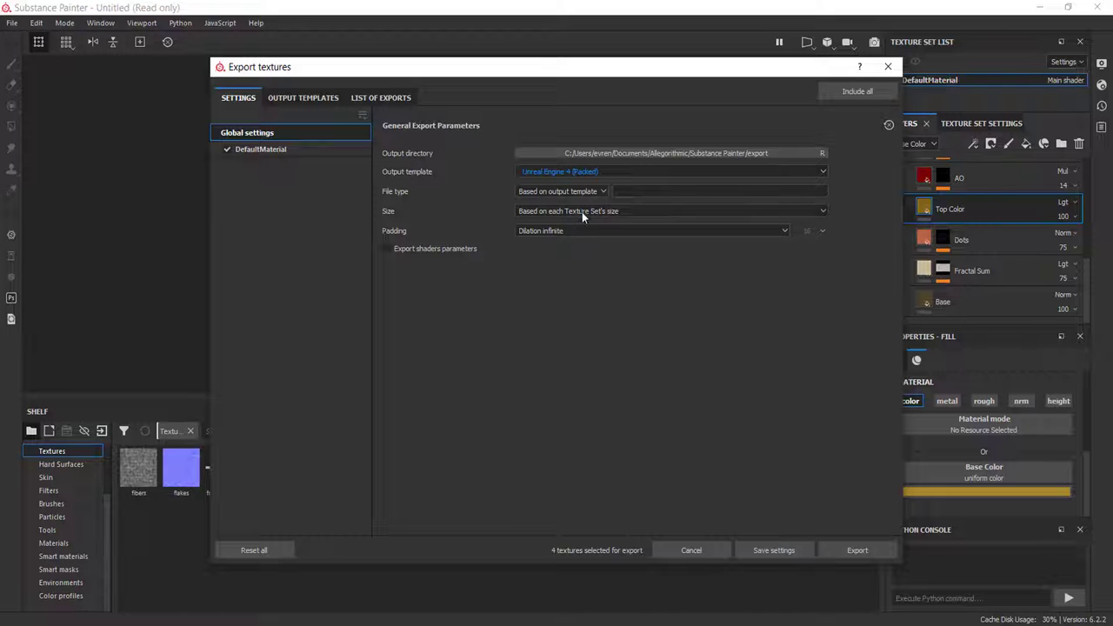
- Set jpeg, size 2048, Dilation infinite padding and 8 bits, then browse for an output folder
click(602, 191)
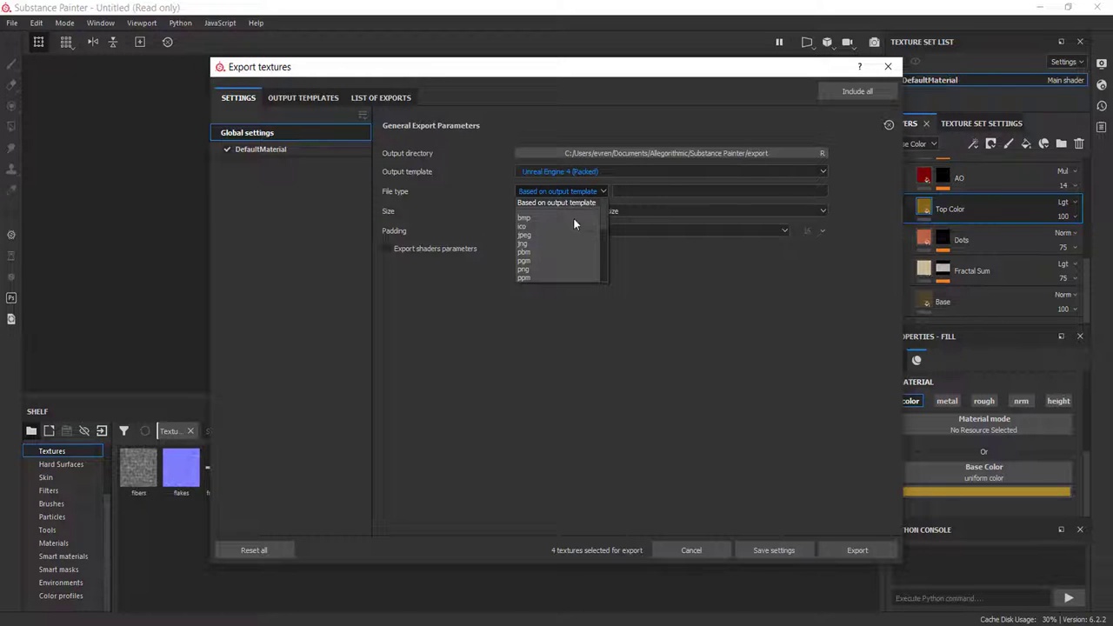
click(544, 237)
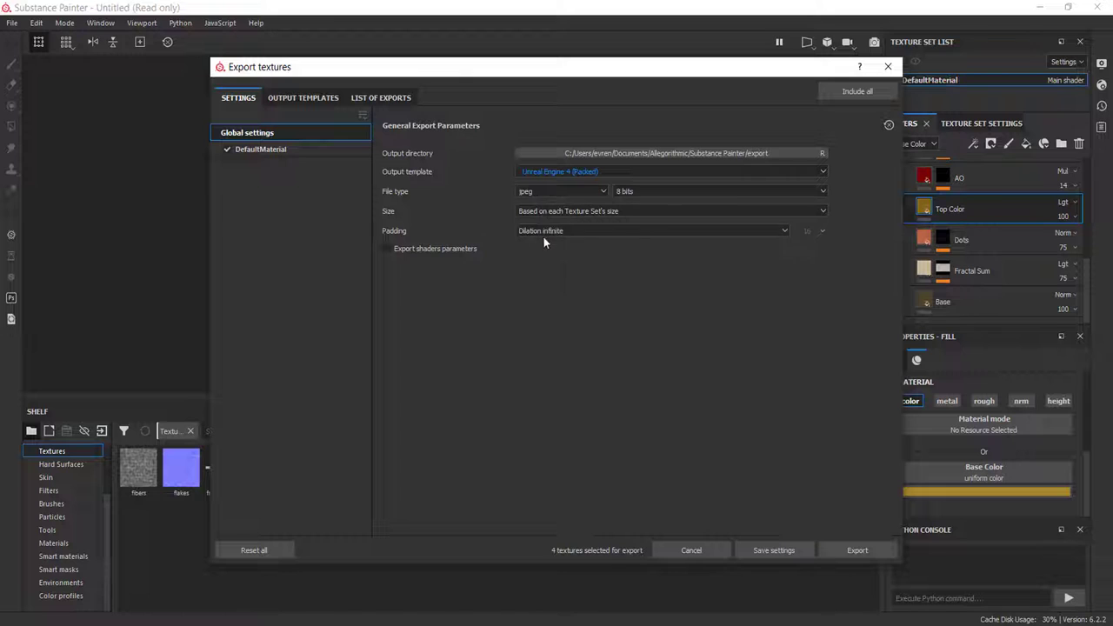
click(600, 212)
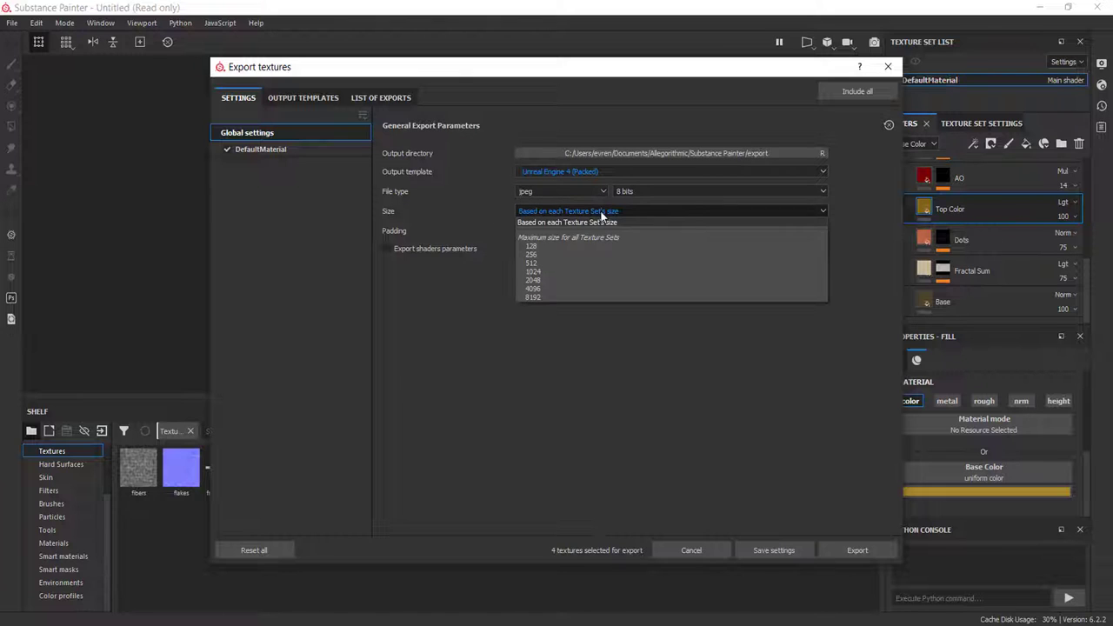
click(563, 280)
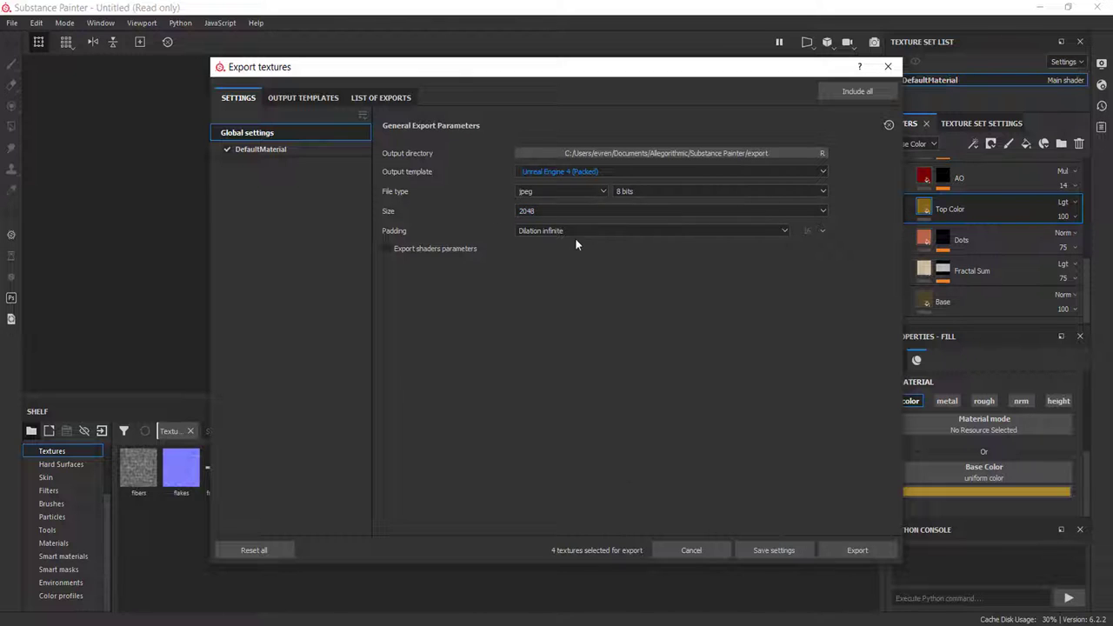
click(574, 230)
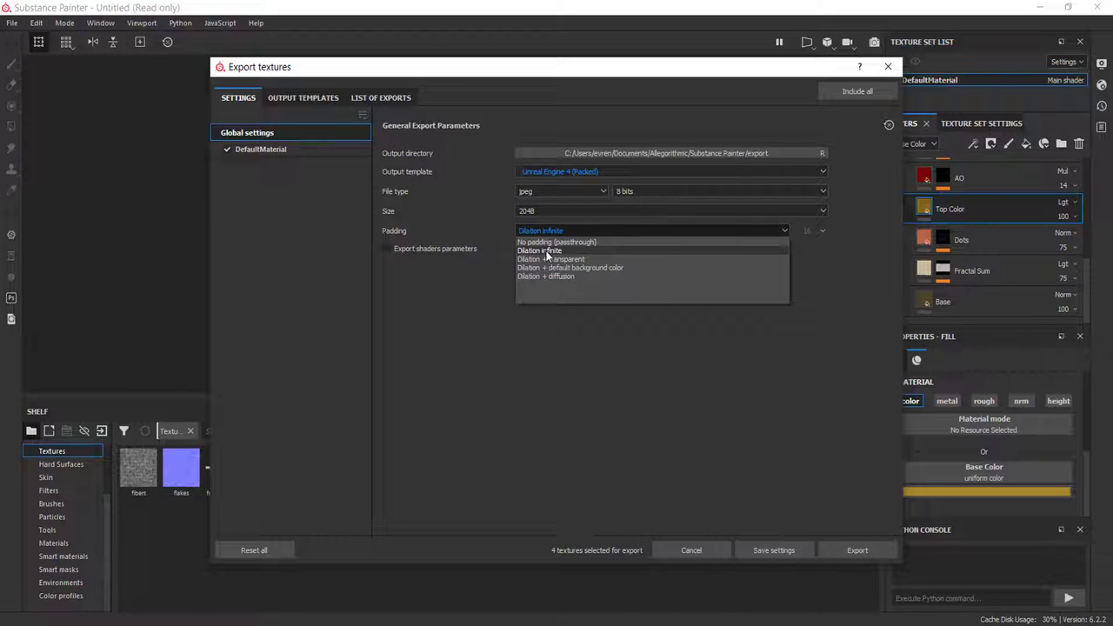
click(553, 250)
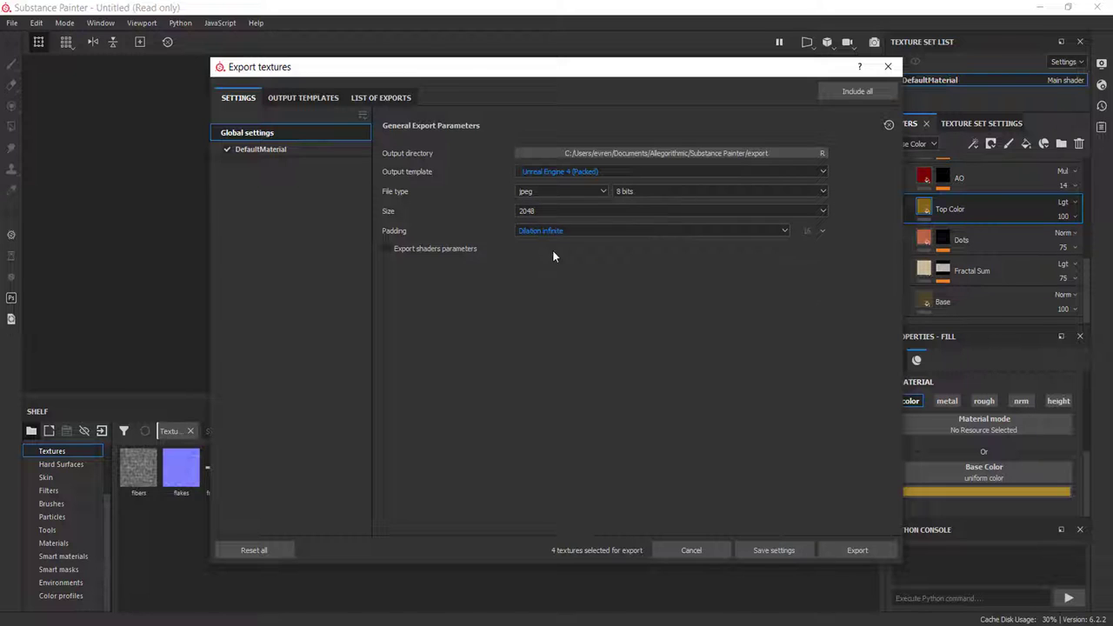
click(622, 191)
click(632, 201)
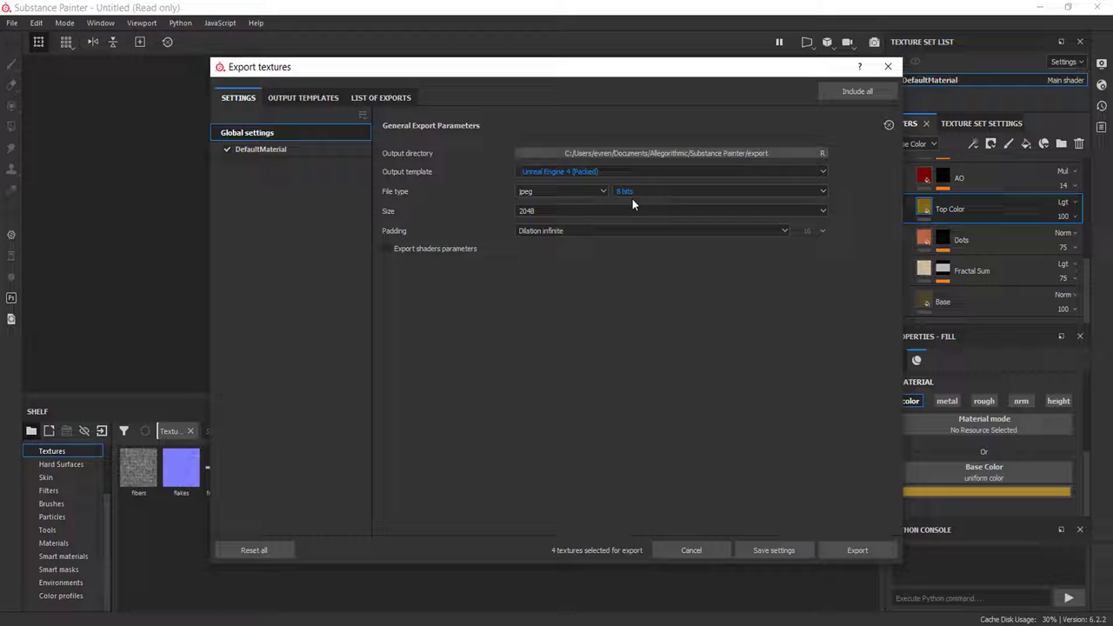
click(622, 155)
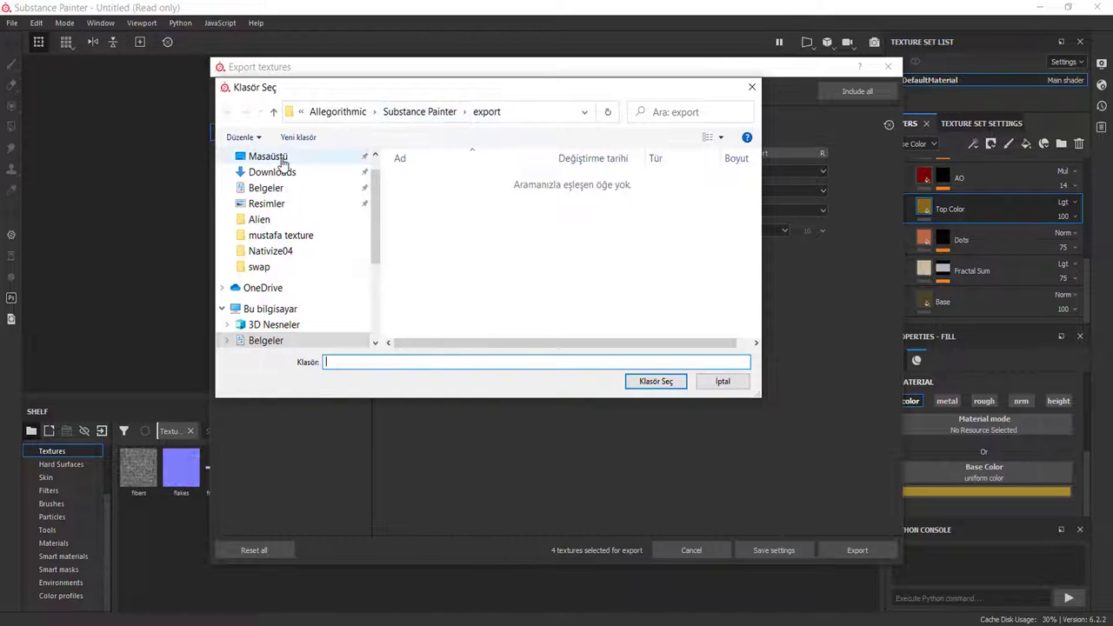
- Export the textures into the desktop project's empty texture subfolder
click(277, 157)
click(436, 181)
double_click(435, 183)
double_click(425, 185)
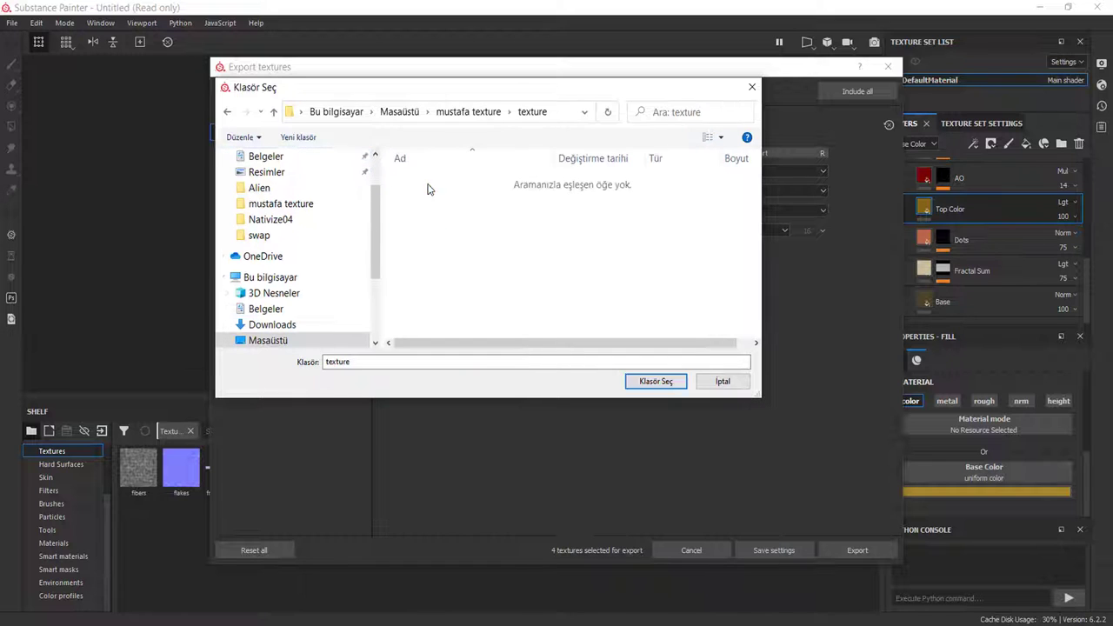
click(654, 381)
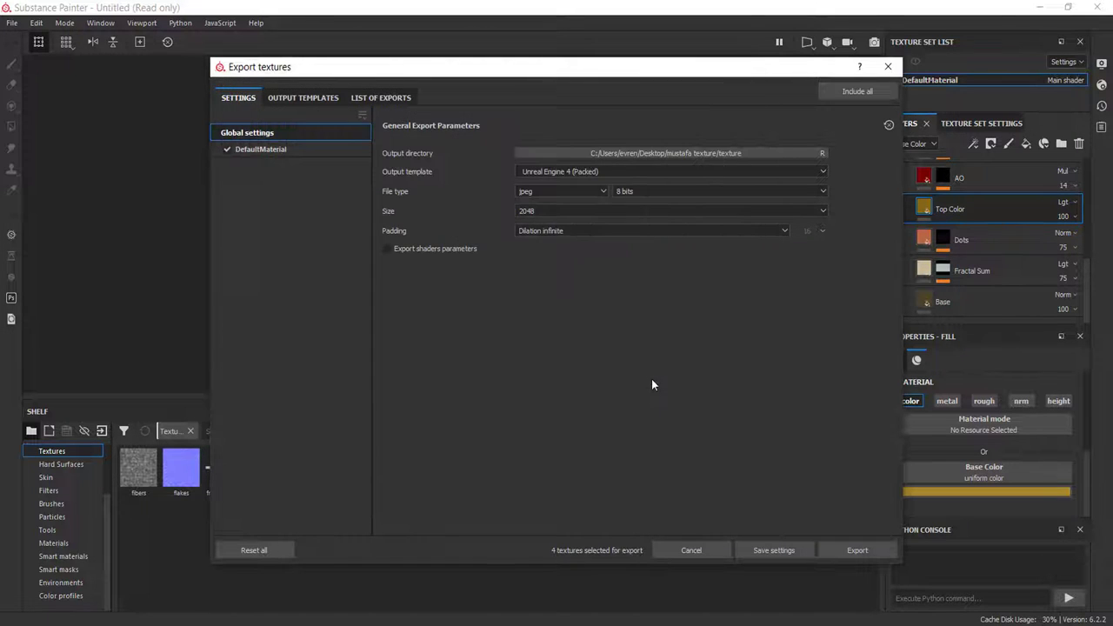
click(850, 551)
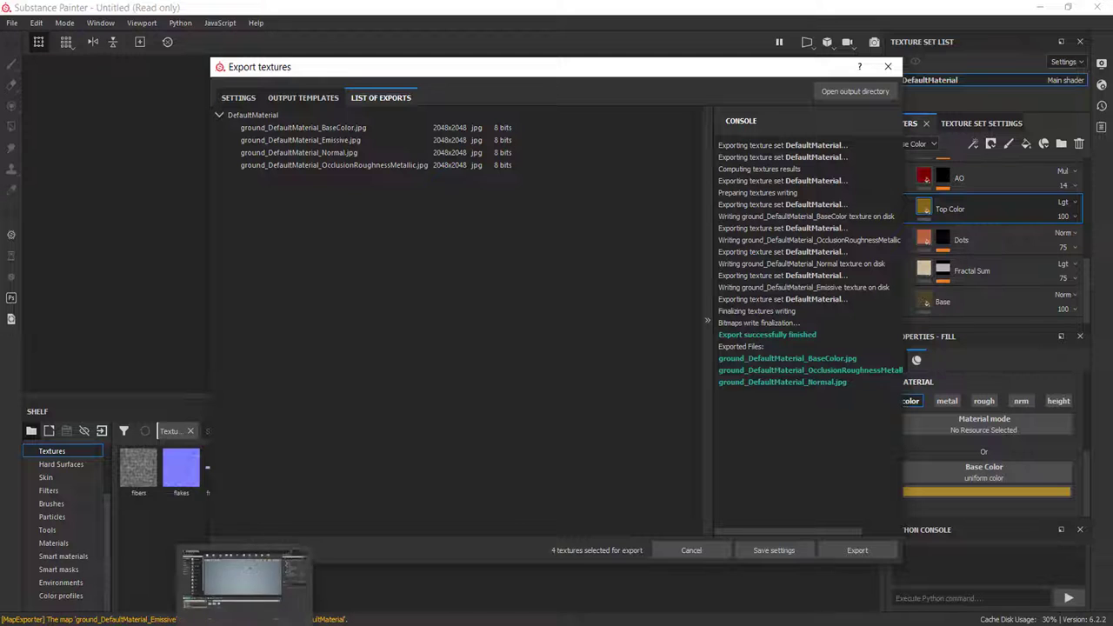
click(243, 578)
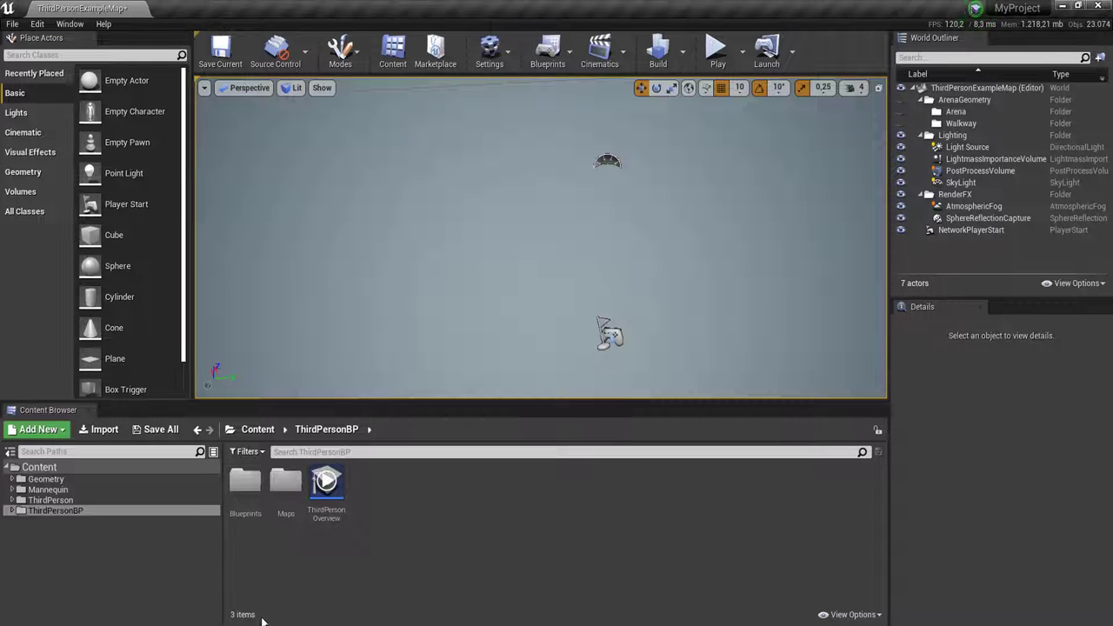
- Import the ground FBX mesh into ThirdPersonBP with the default FBX options
click(98, 428)
click(276, 120)
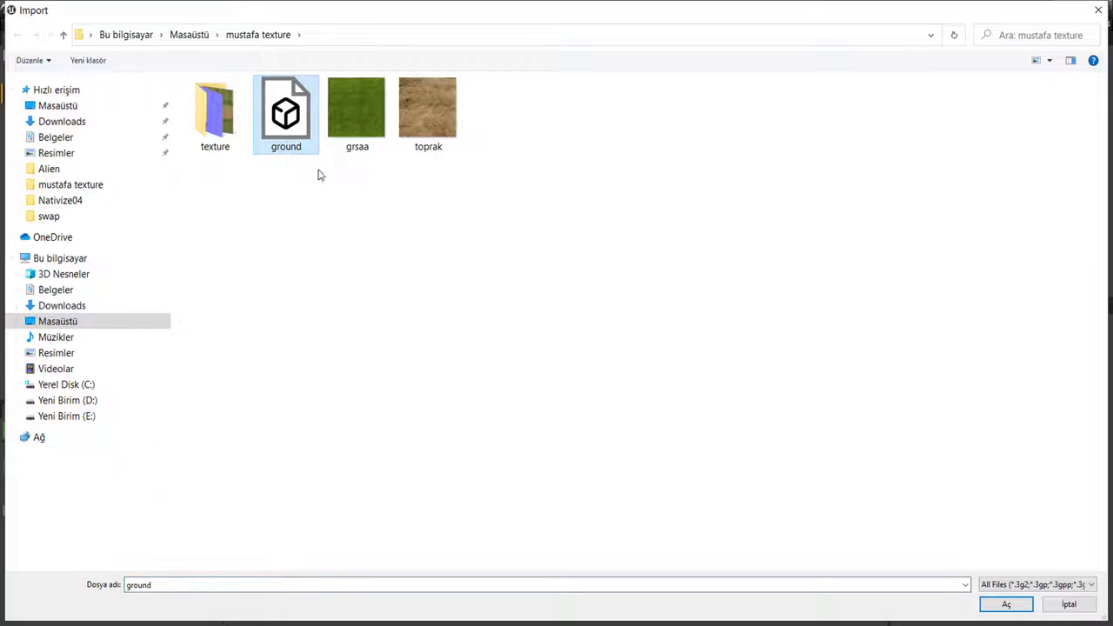
click(1006, 604)
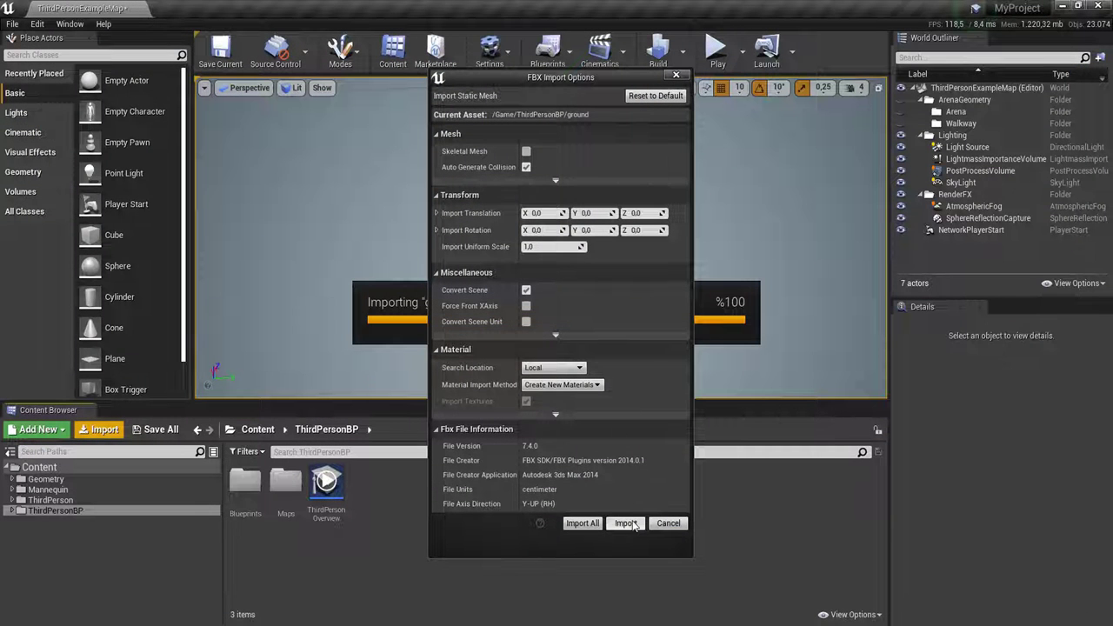
click(625, 522)
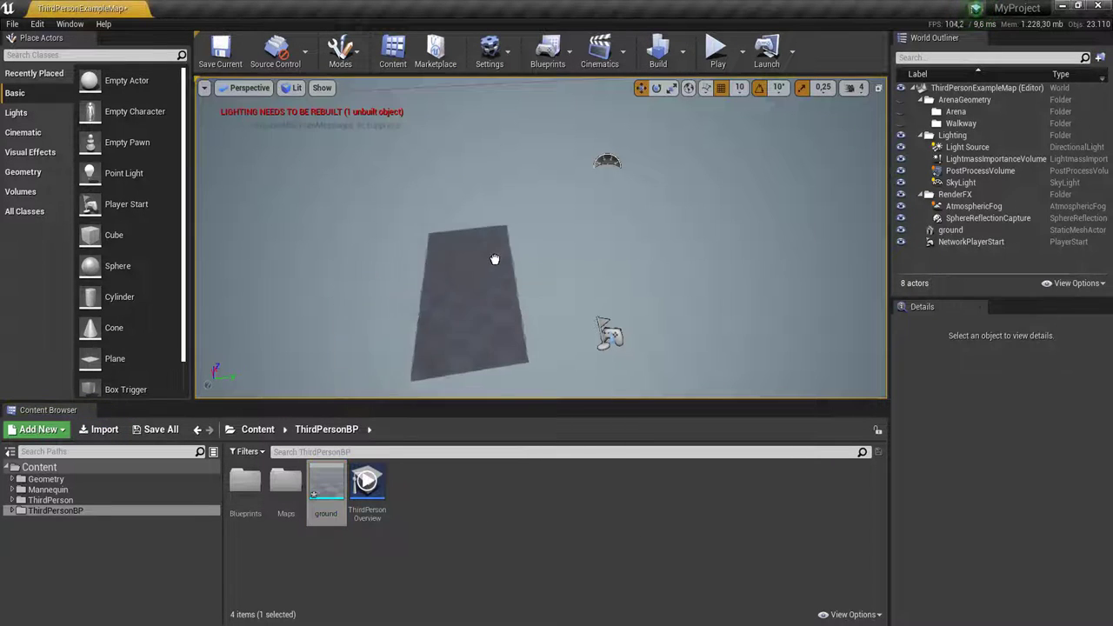
- Place the ground mesh in the level and reposition it under the play area in Top view
drag(318, 481, 495, 256)
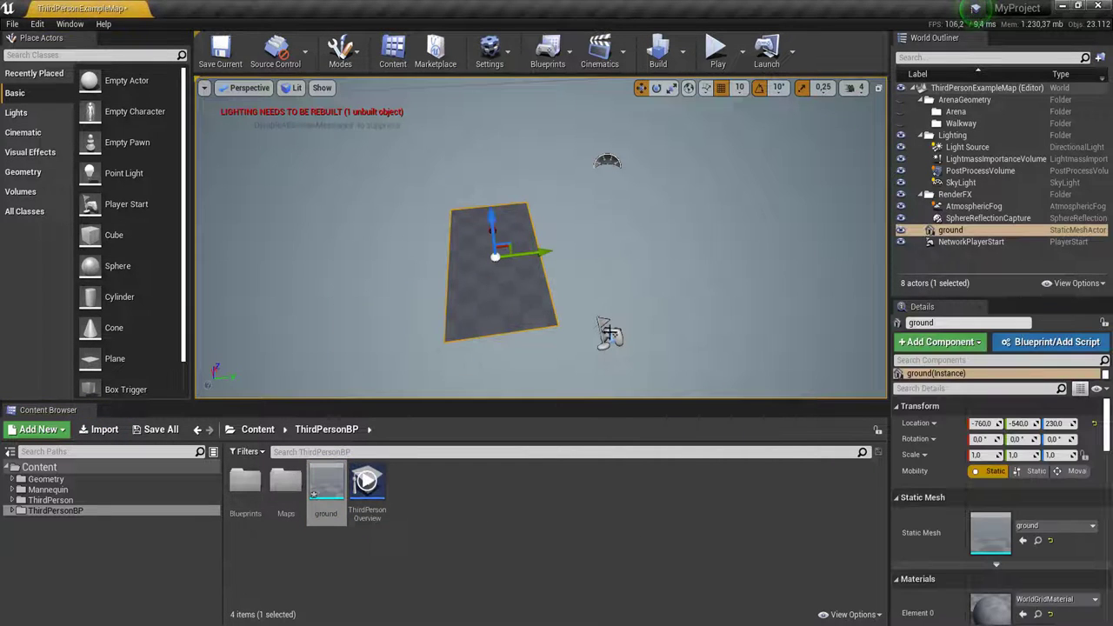
click(717, 50)
key(Escape)
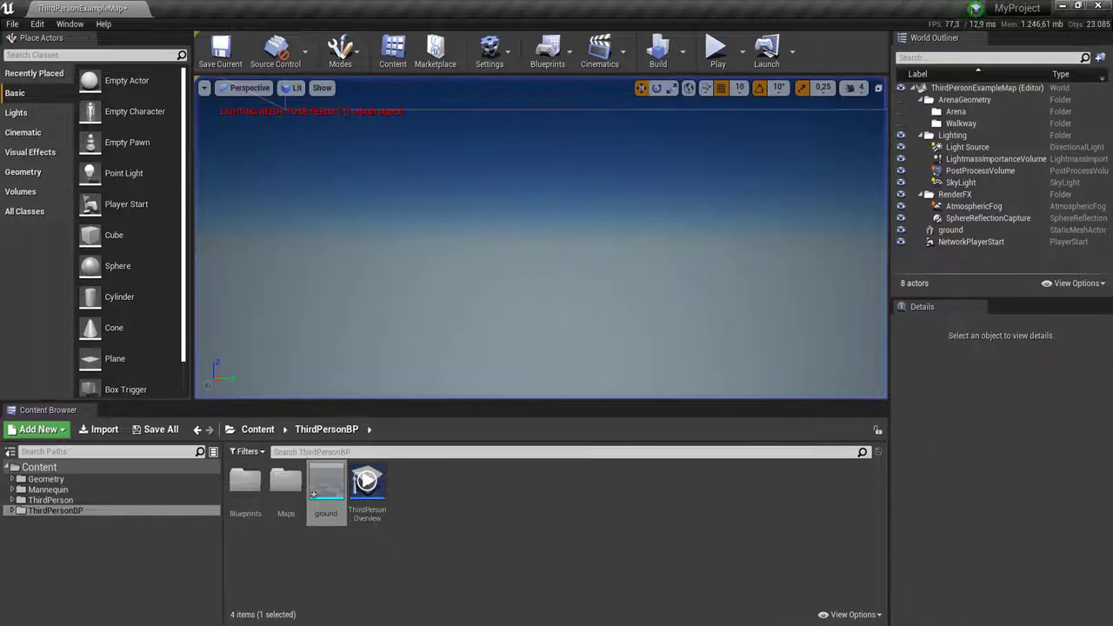
click(247, 88)
click(248, 134)
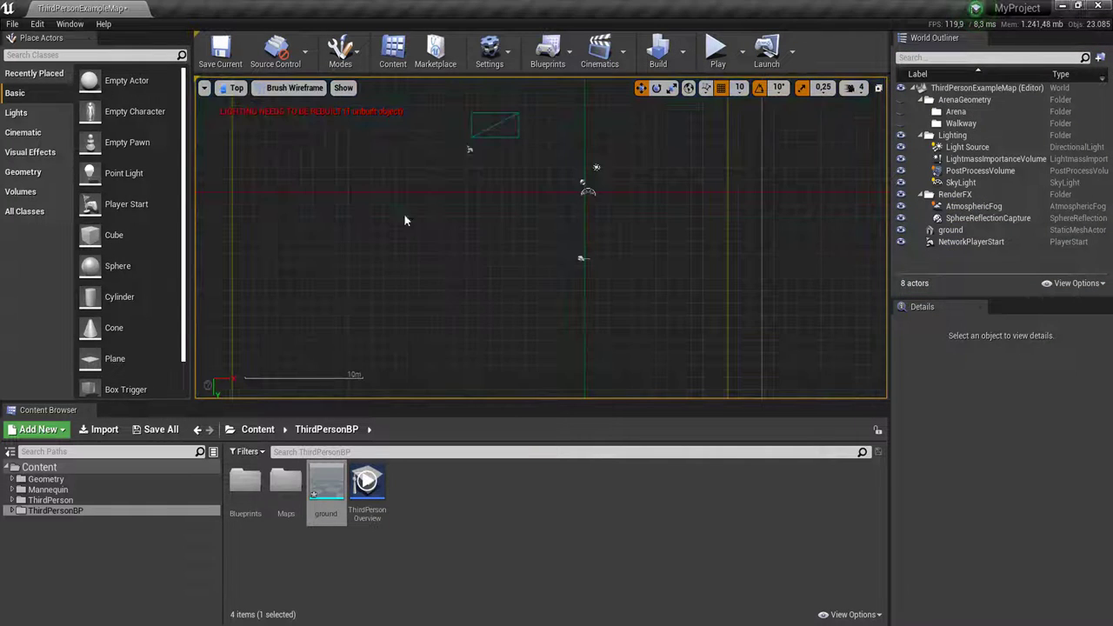
click(513, 135)
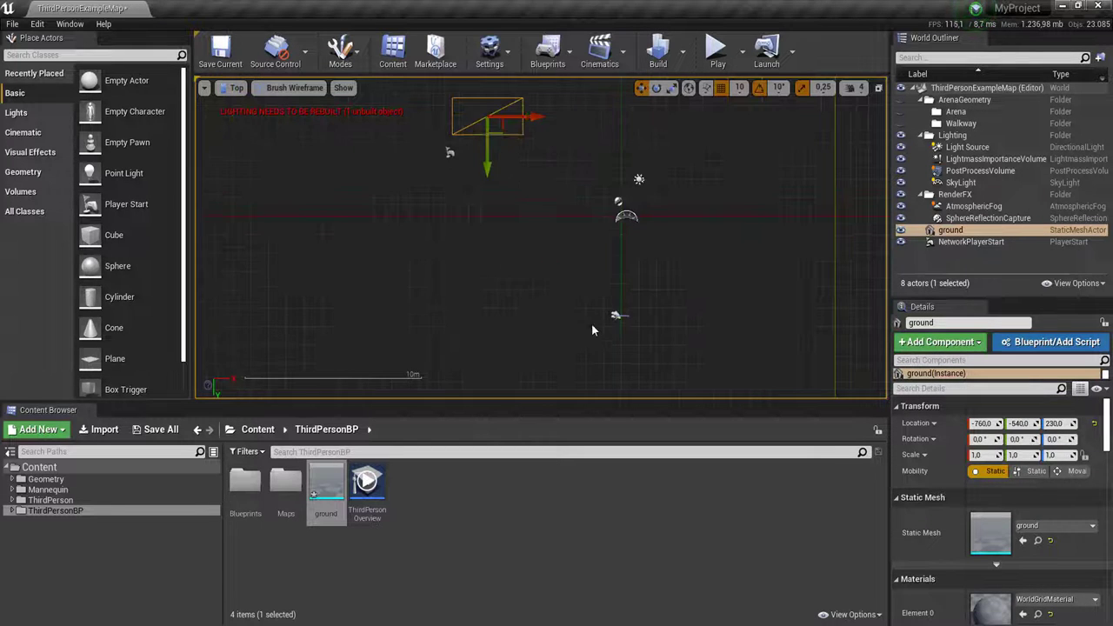
scroll(639, 342, up, 3)
scroll(591, 278, down, 3)
scroll(495, 166, up, 5)
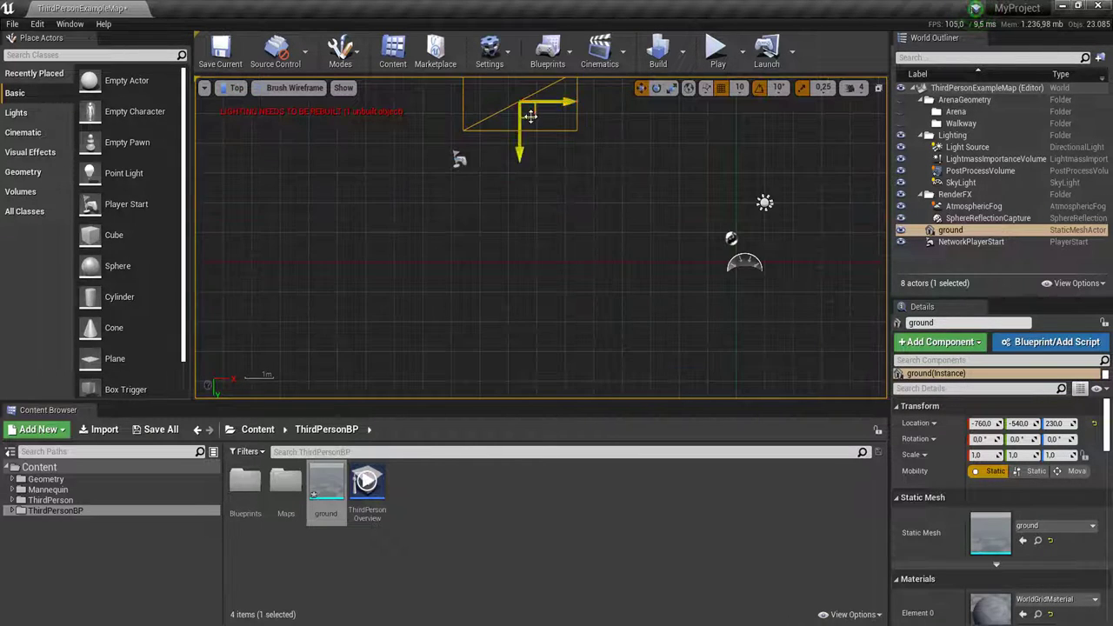
drag(530, 116, 500, 182)
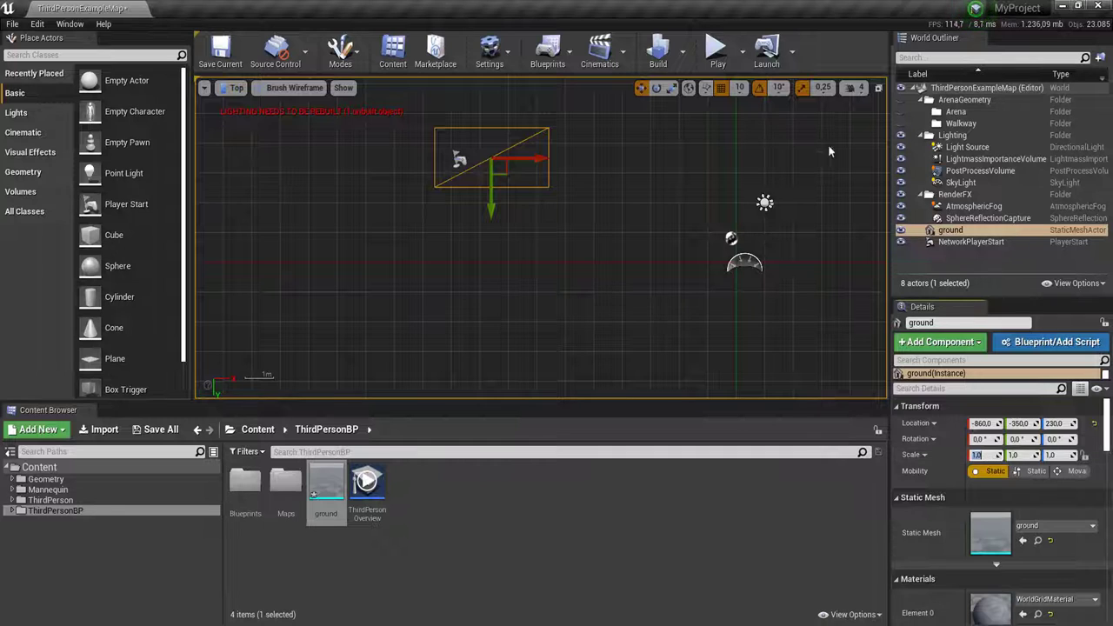
click(717, 52)
key(Escape)
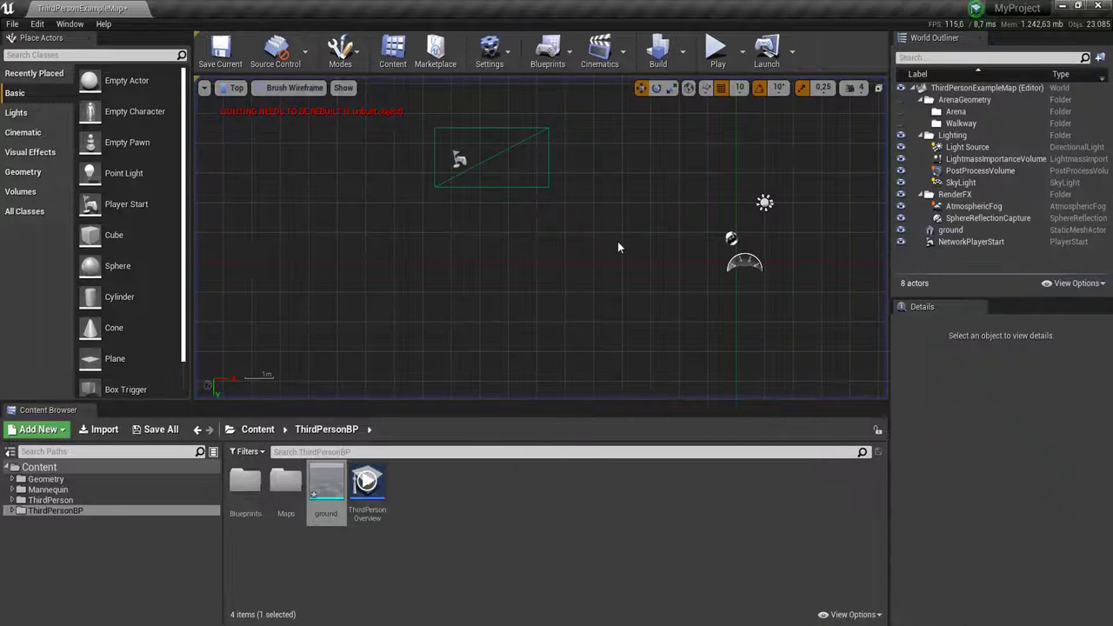
- Scale the ground plane to 50 on X and Y, then playtest
click(490, 155)
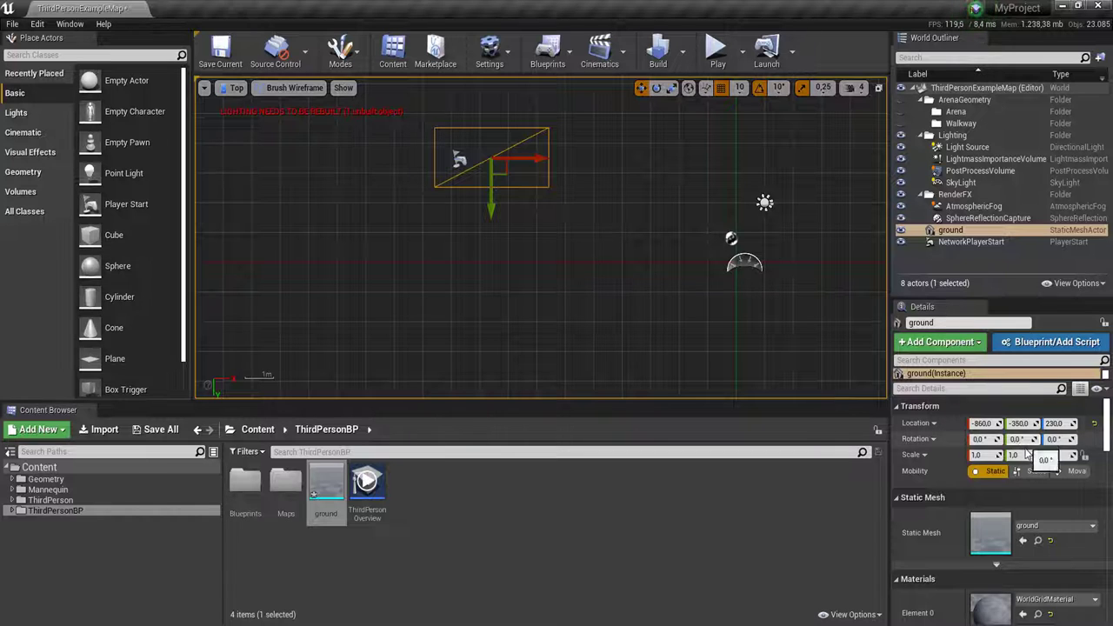
text(0)
key(Tab)
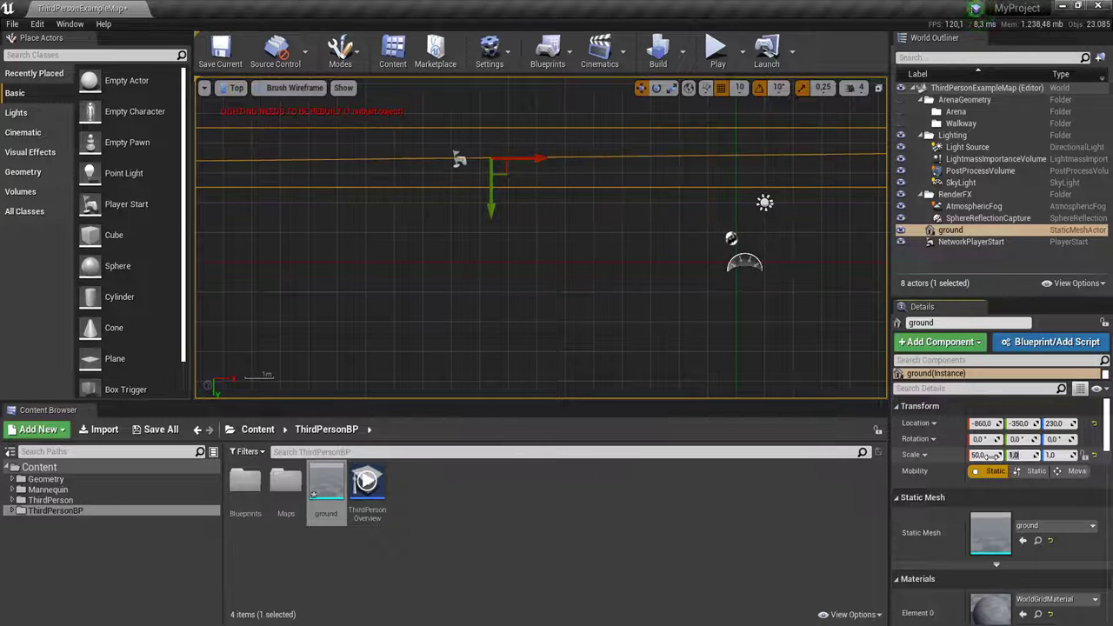
text(50)
key(Return)
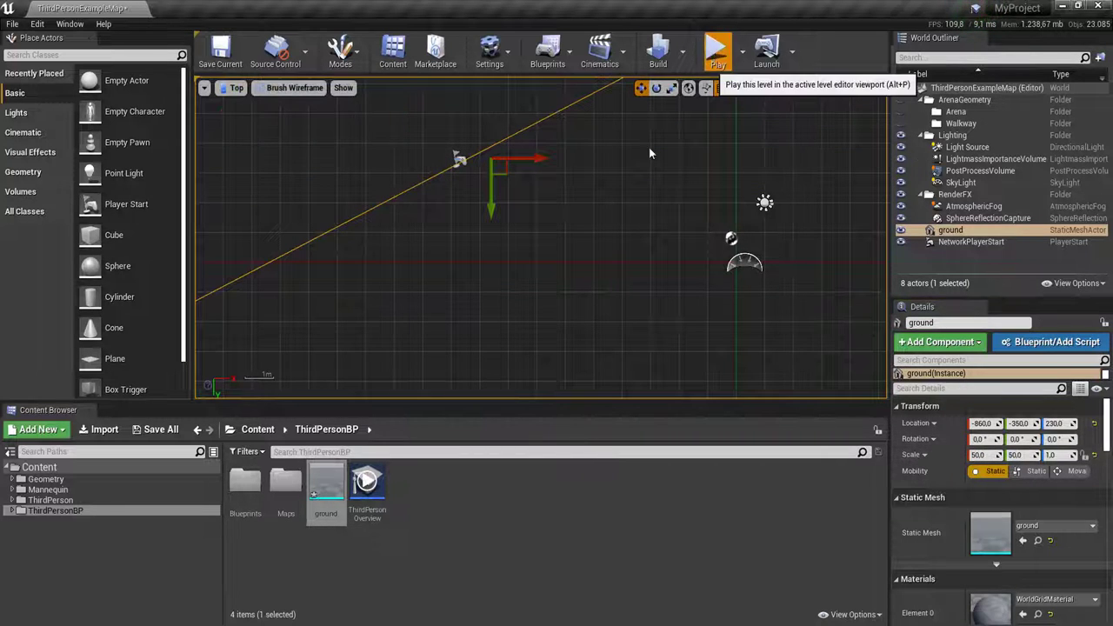
click(715, 47)
key(Escape)
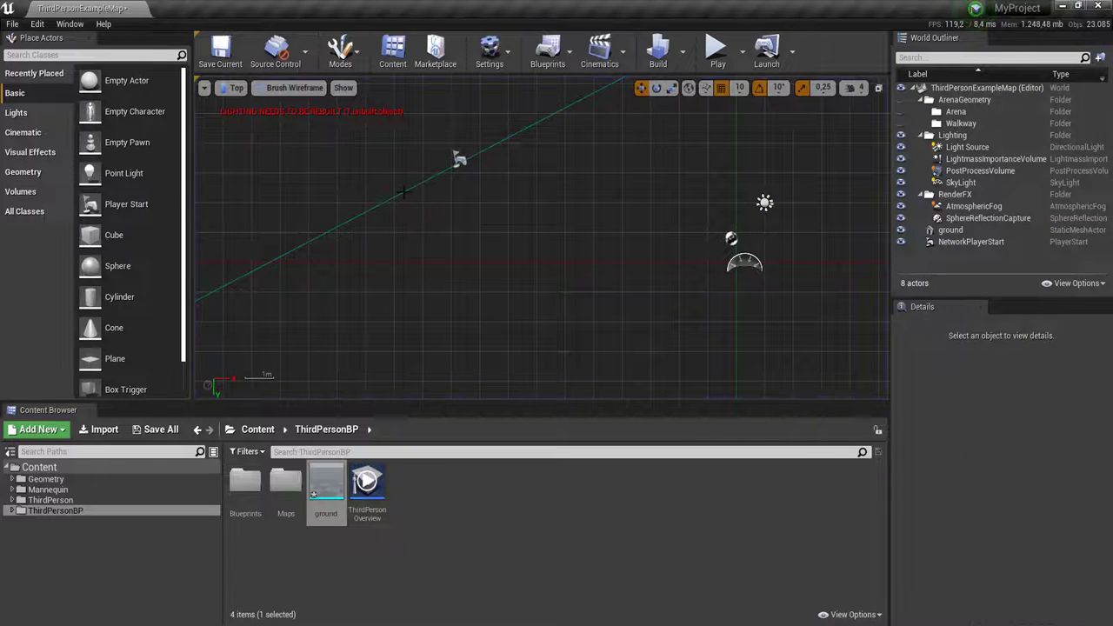
- In the Left view, lower the ground plane beneath the level
click(402, 192)
click(236, 88)
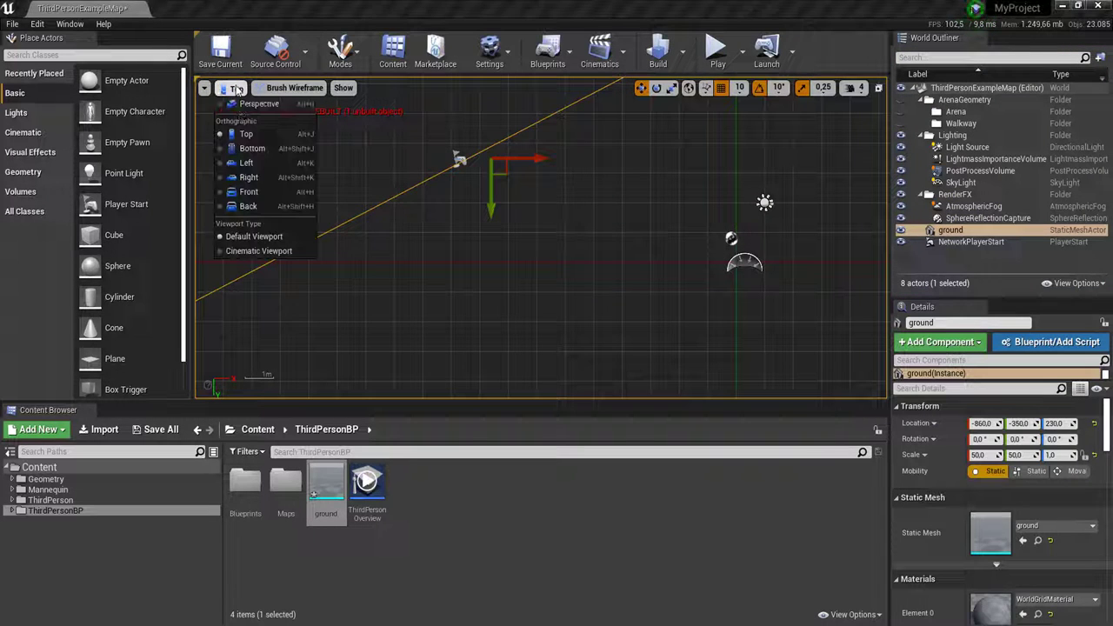
click(246, 162)
key(f)
scroll(477, 290, up, 1)
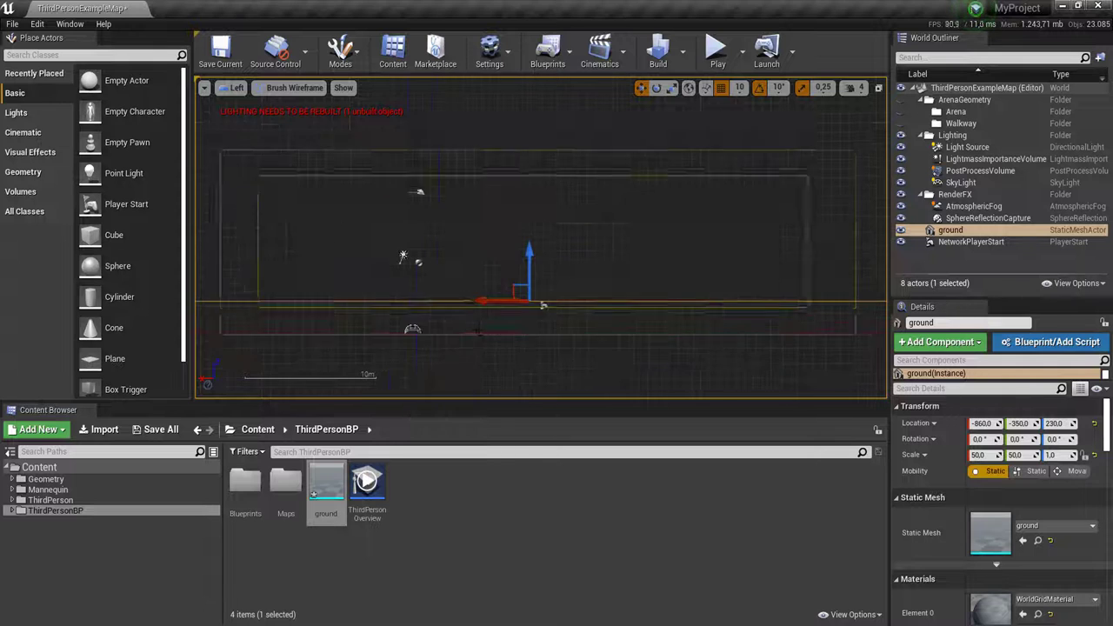
scroll(478, 321, up, 1)
scroll(479, 344, up, 1)
scroll(495, 346, up, 1)
right_drag(529, 382, 548, 259)
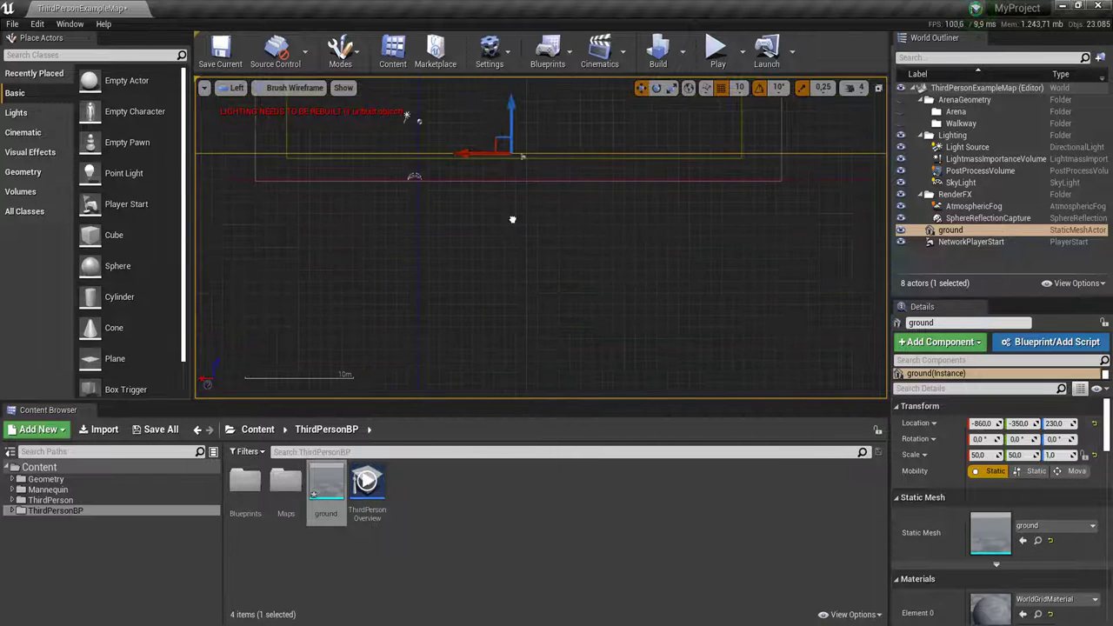
drag(541, 217, 540, 264)
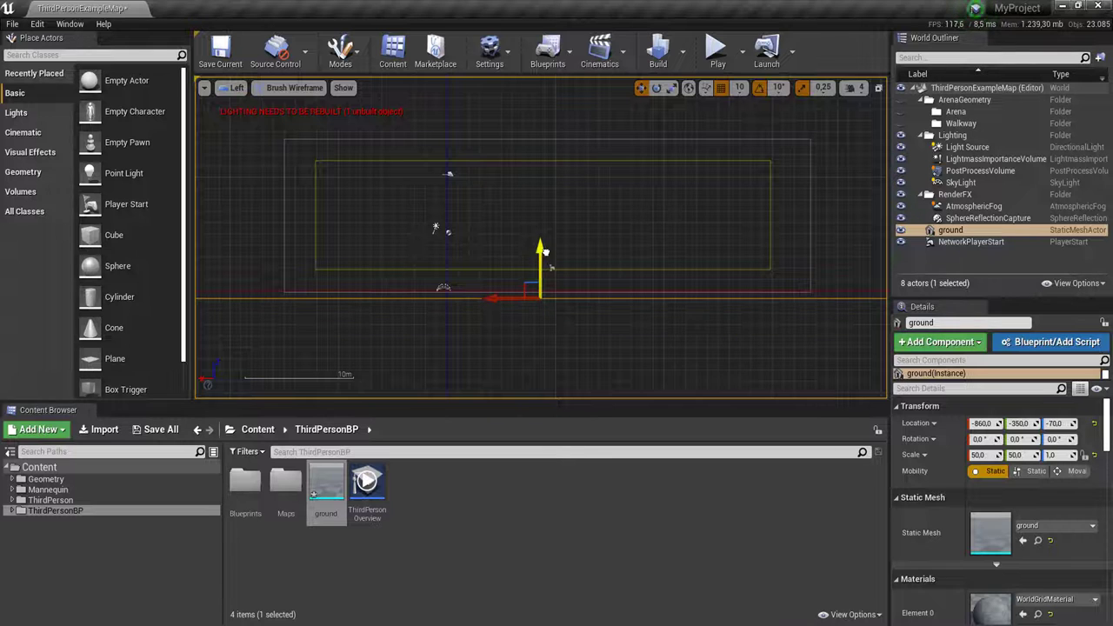
- Return to Perspective view, select the ground and find its mesh asset in the Content Browser
click(717, 50)
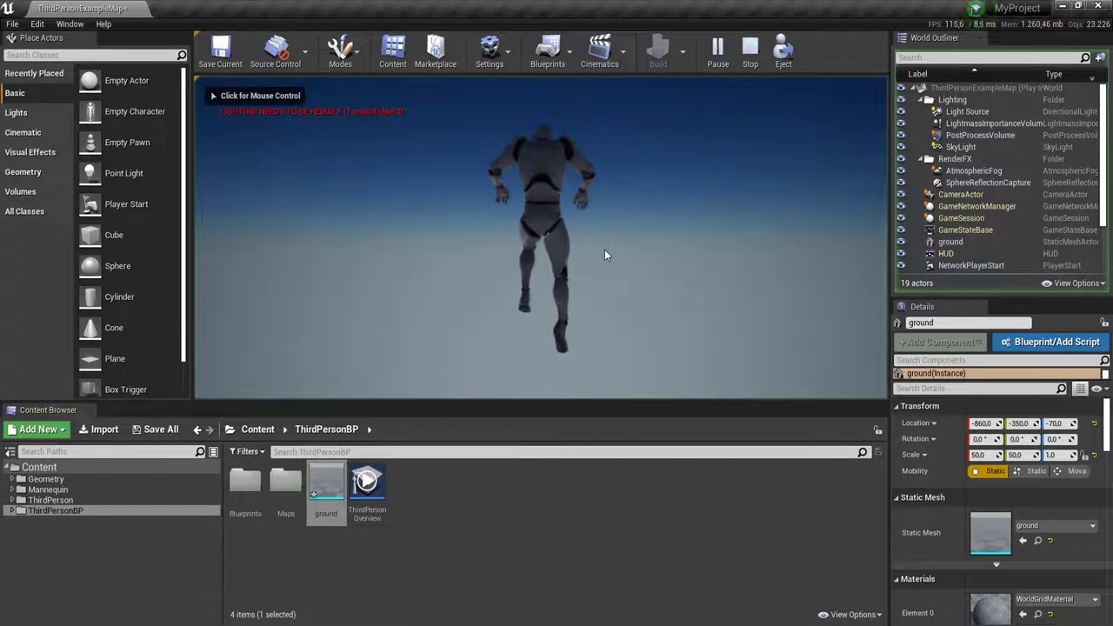
key(Escape)
click(233, 87)
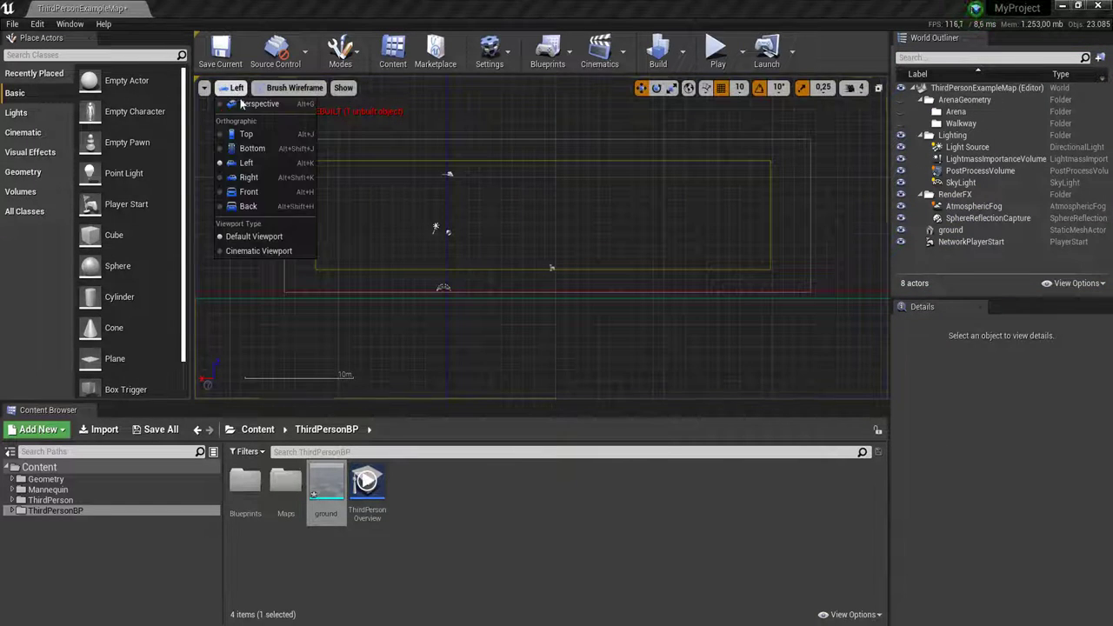
click(248, 103)
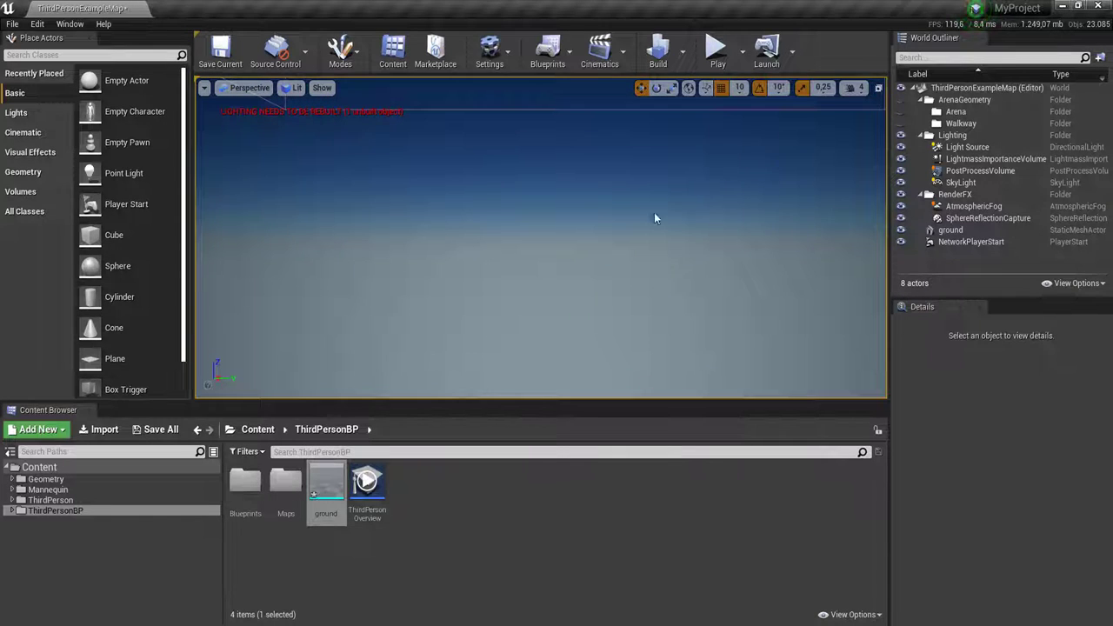
mouse_move(654, 218)
right_down()
mouse_move(559, 94)
mouse_move(639, 186)
right_up()
click(950, 230)
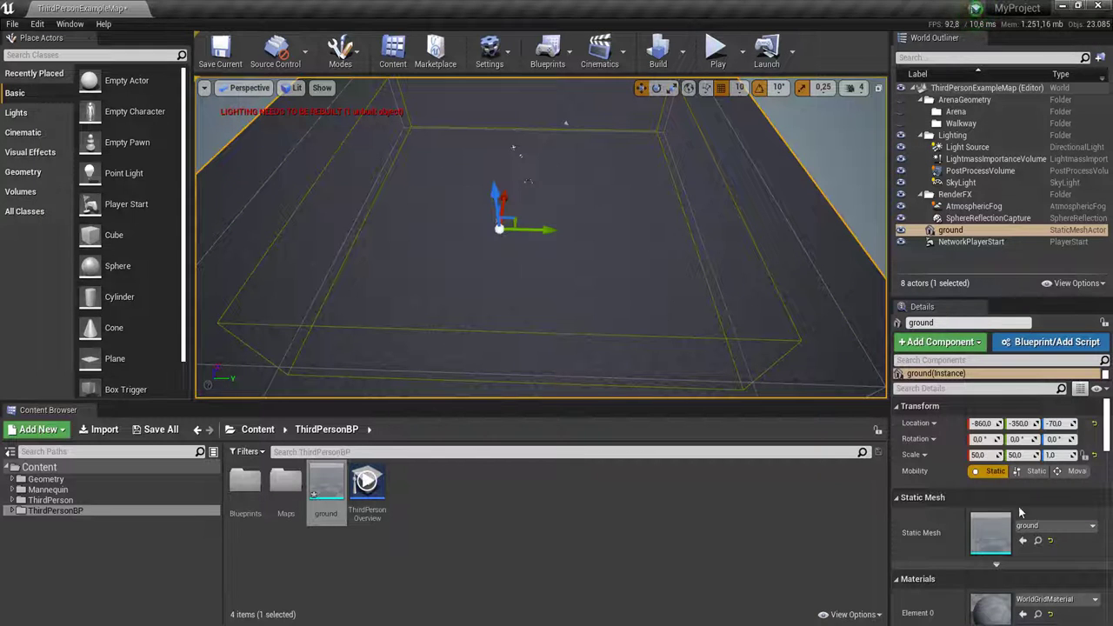
click(1037, 540)
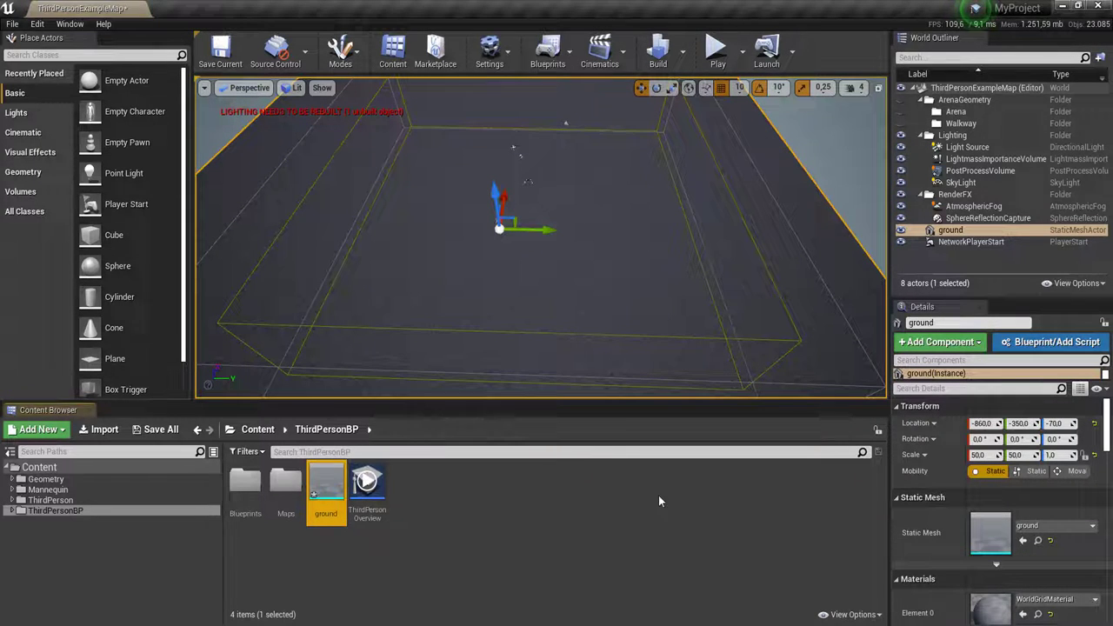
- Set the ground mesh's Collision Complexity to Use Complex Collision As Simple, check the collision view, and save
double_click(327, 482)
scroll(1017, 382, down, 3)
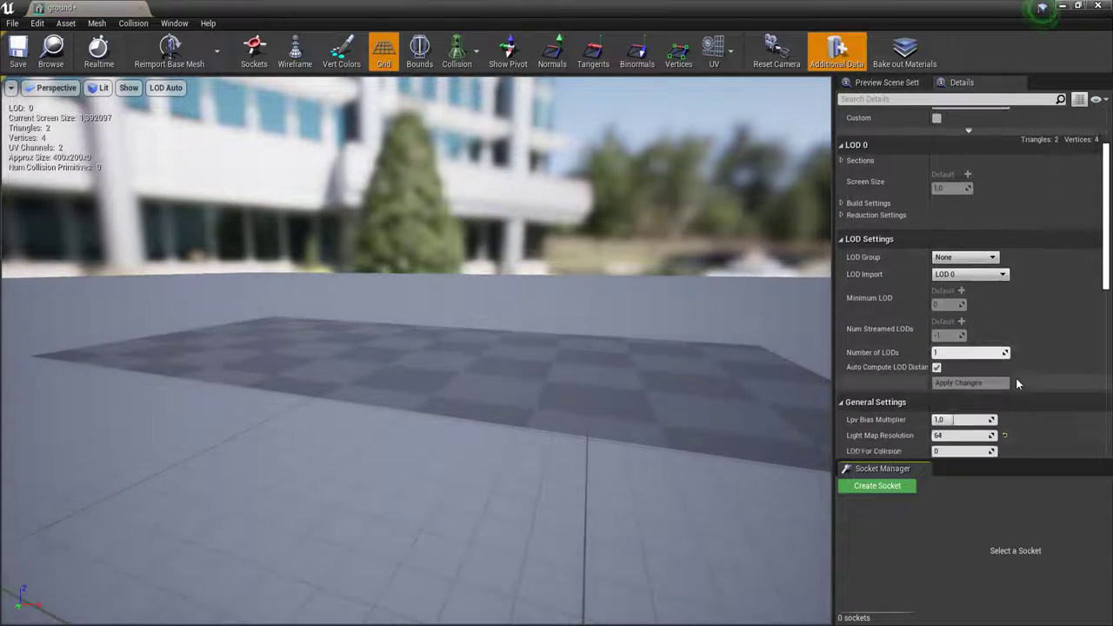
scroll(1017, 383, down, 3)
click(964, 397)
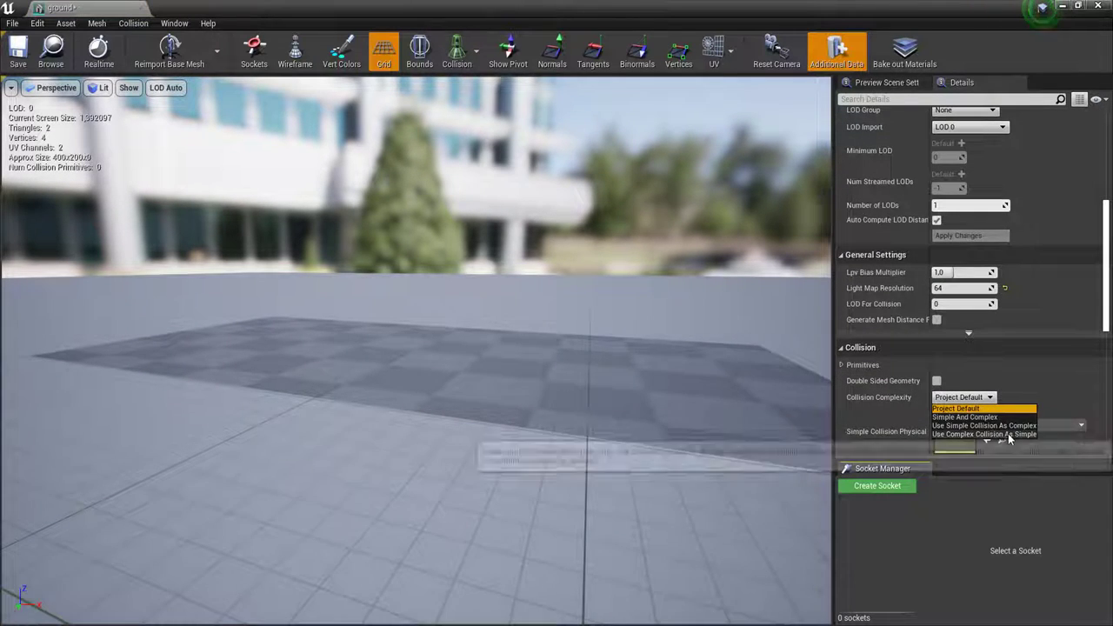
click(1008, 435)
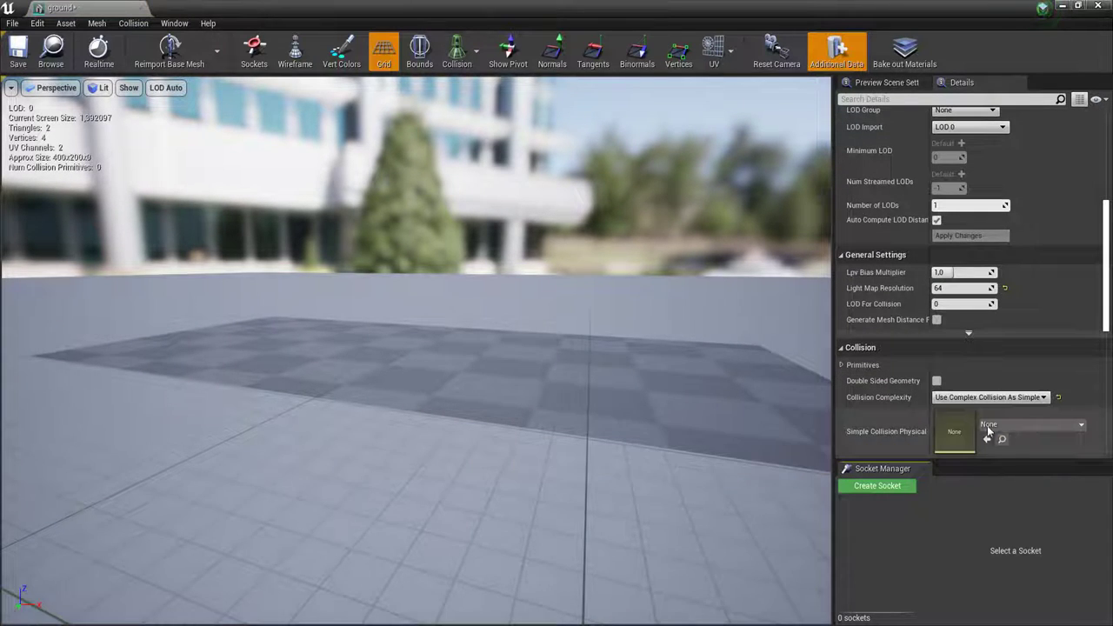
click(458, 63)
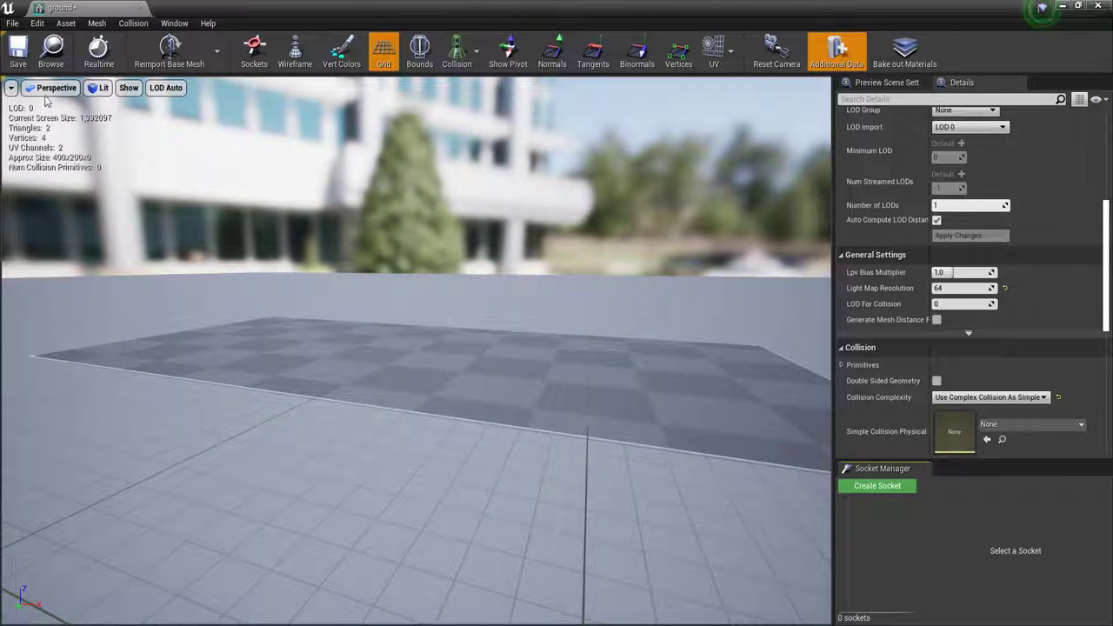
click(19, 52)
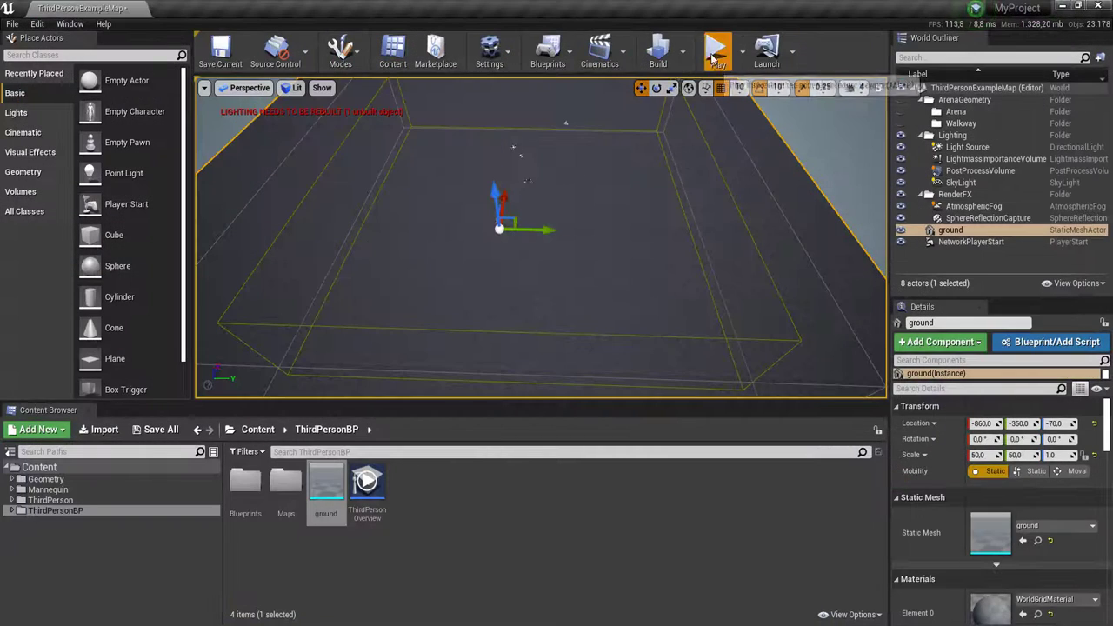
click(718, 50)
click(616, 233)
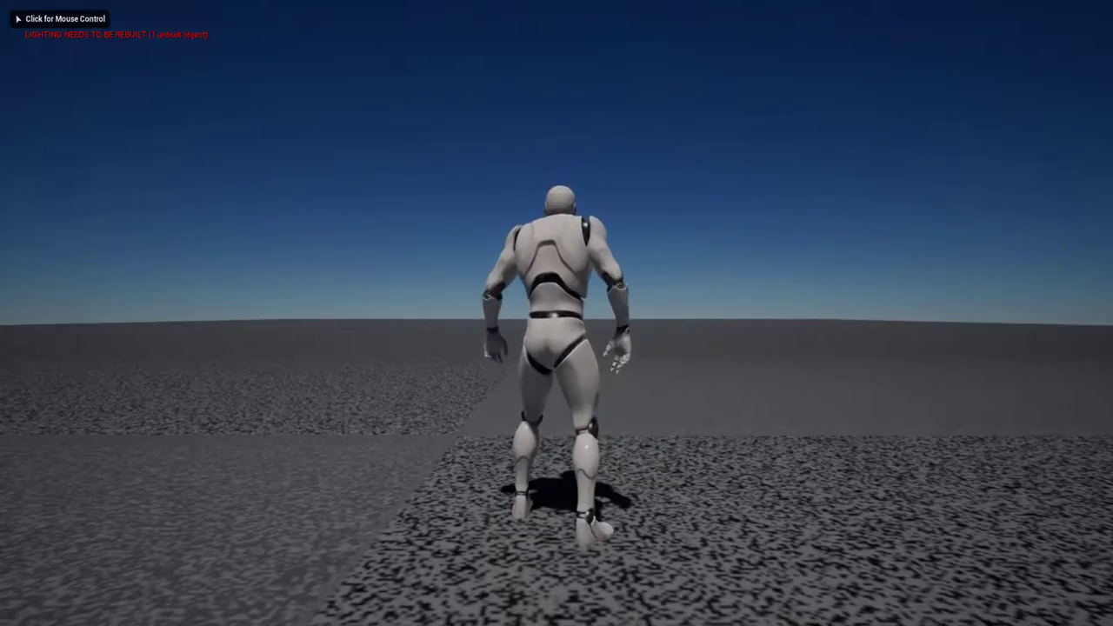
key(w)
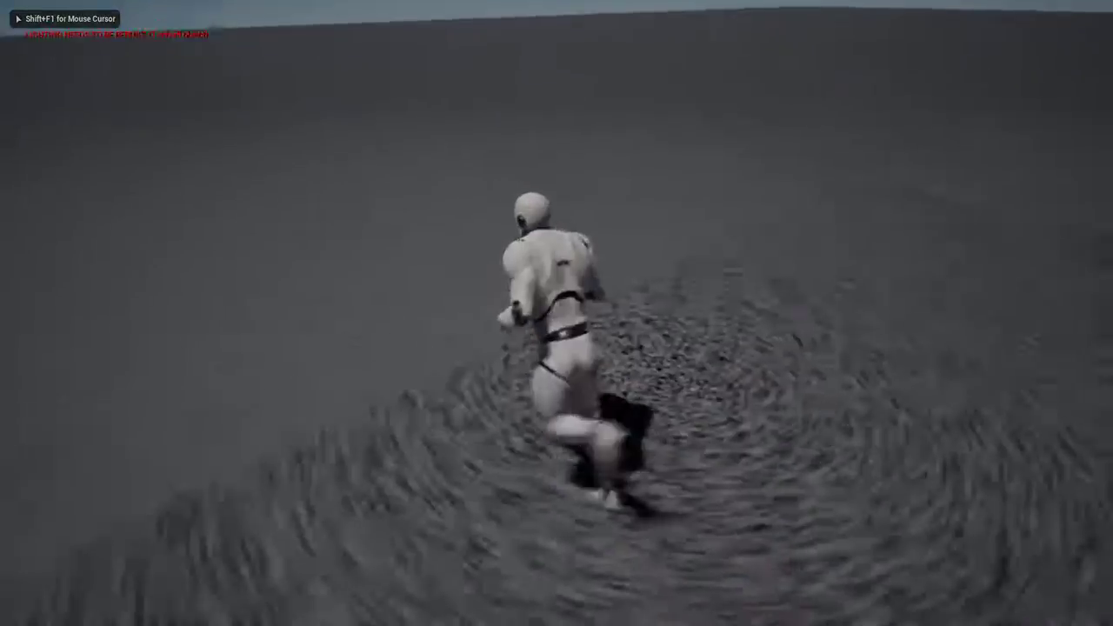
key(Escape)
scroll(556, 313, down, 3)
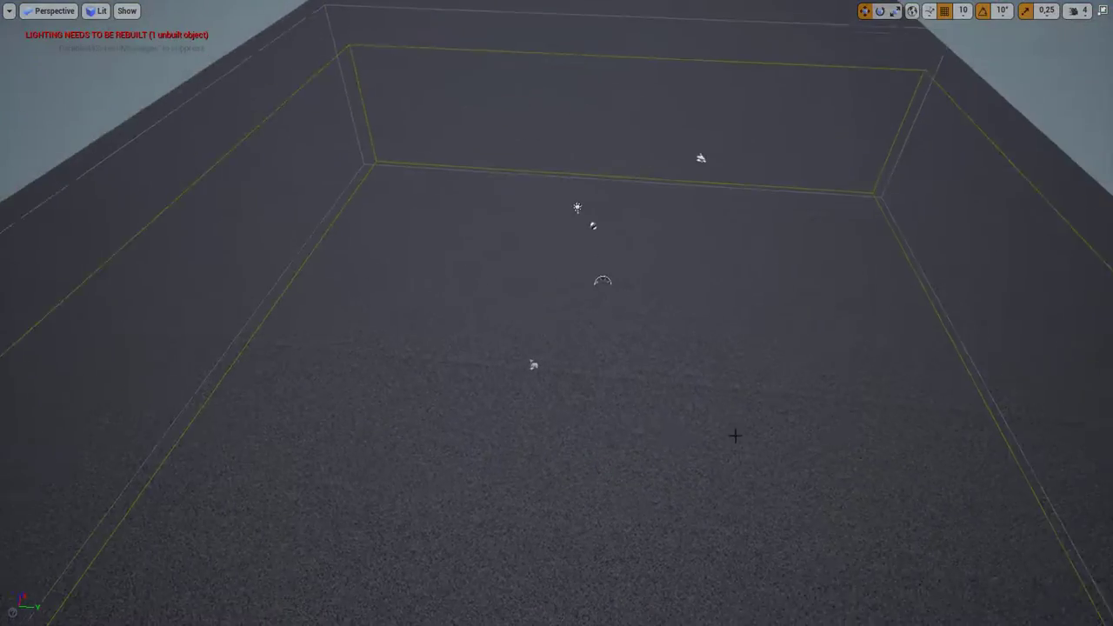
scroll(556, 312, up, 1)
scroll(556, 313, down, 3)
scroll(556, 313, down, 4)
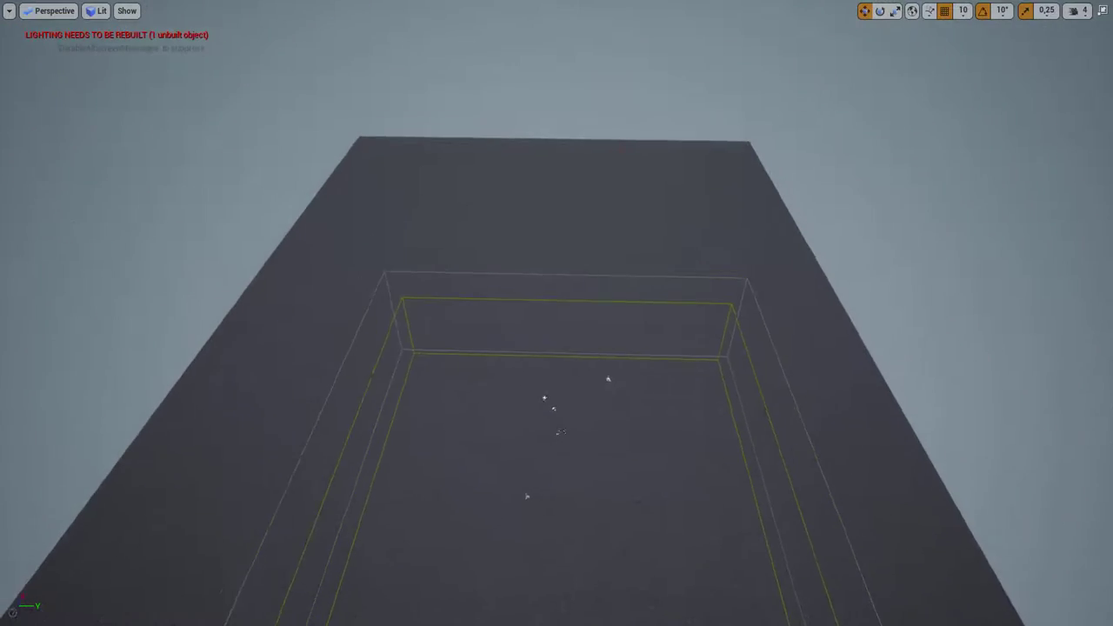
scroll(556, 313, up, 3)
key(F11)
- Scale the ground plane to X 5 and Y 10 in Details
click(552, 290)
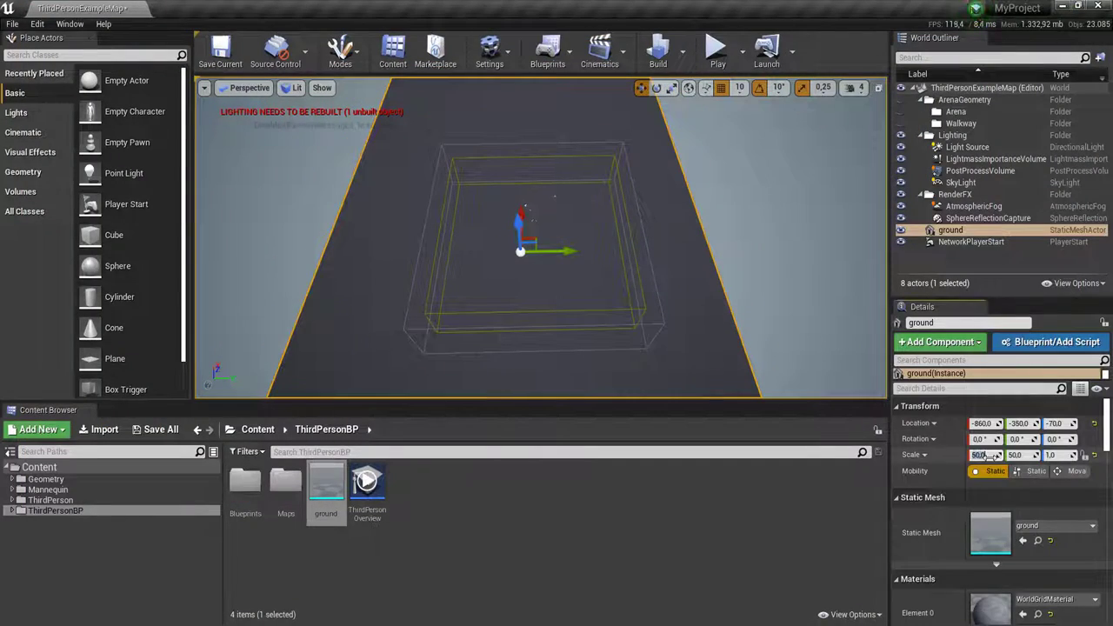
text(5)
key(Return)
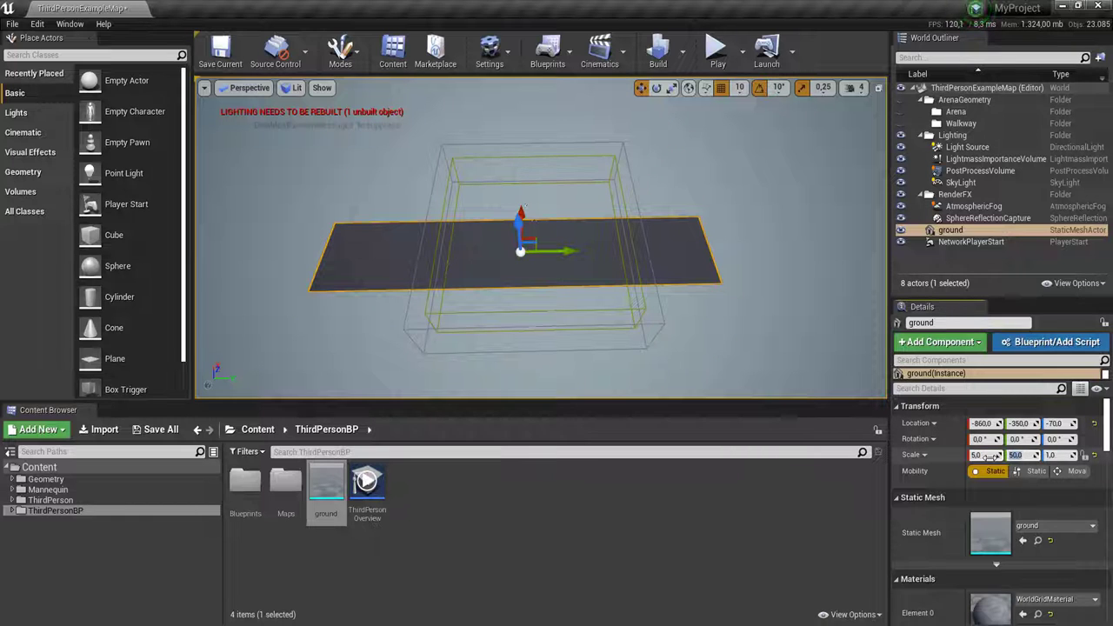
text(10)
key(Return)
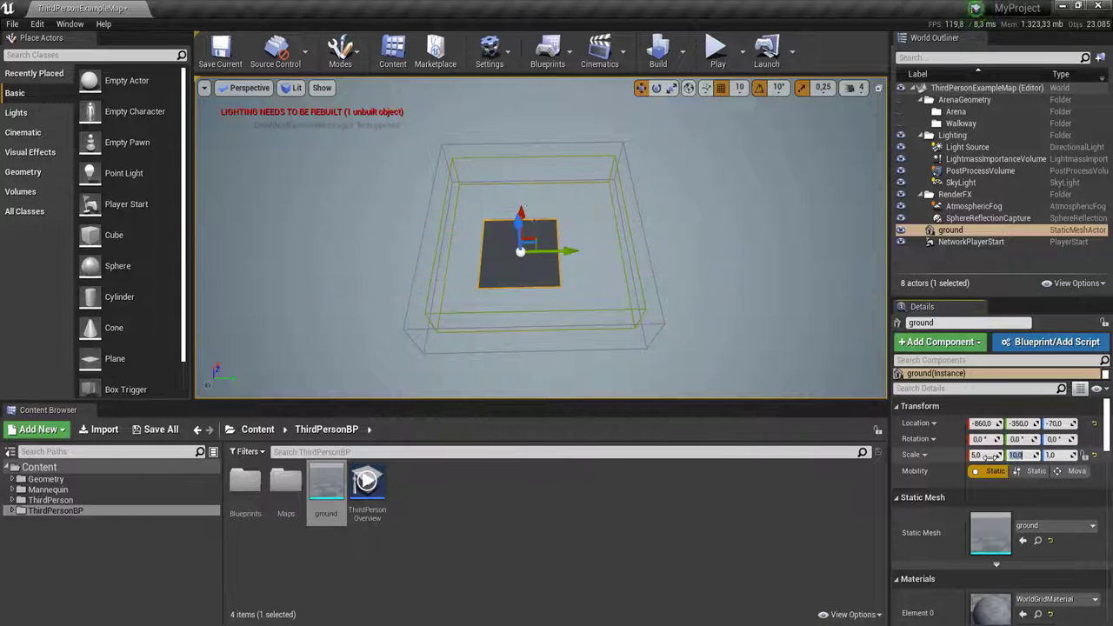
- Run a quick playtest of the level, then switch to File Explorer
click(717, 52)
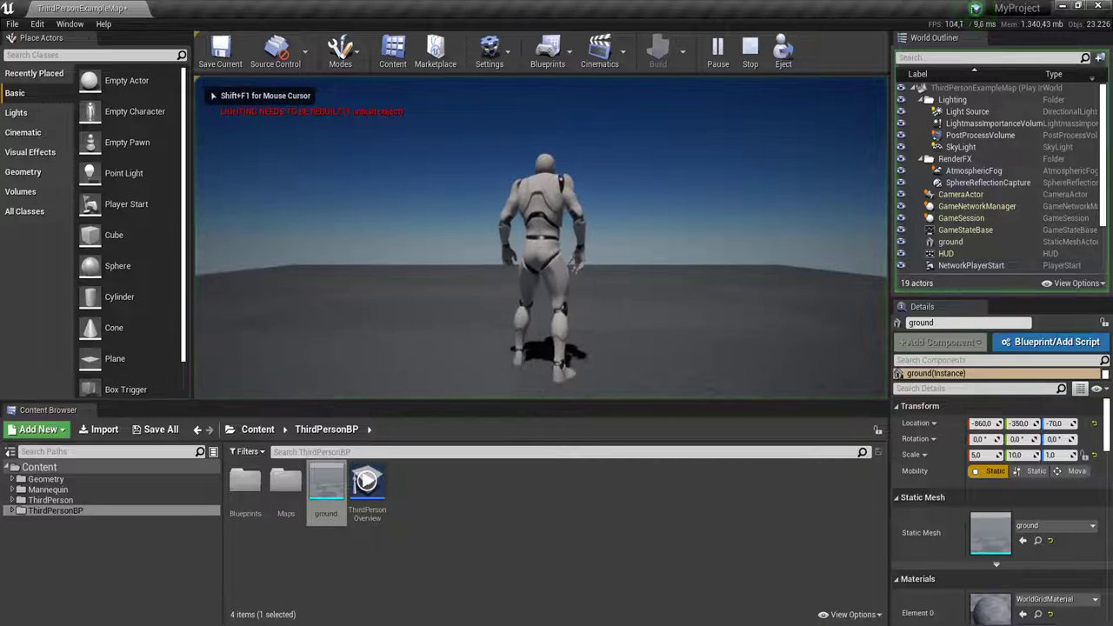
key(Escape)
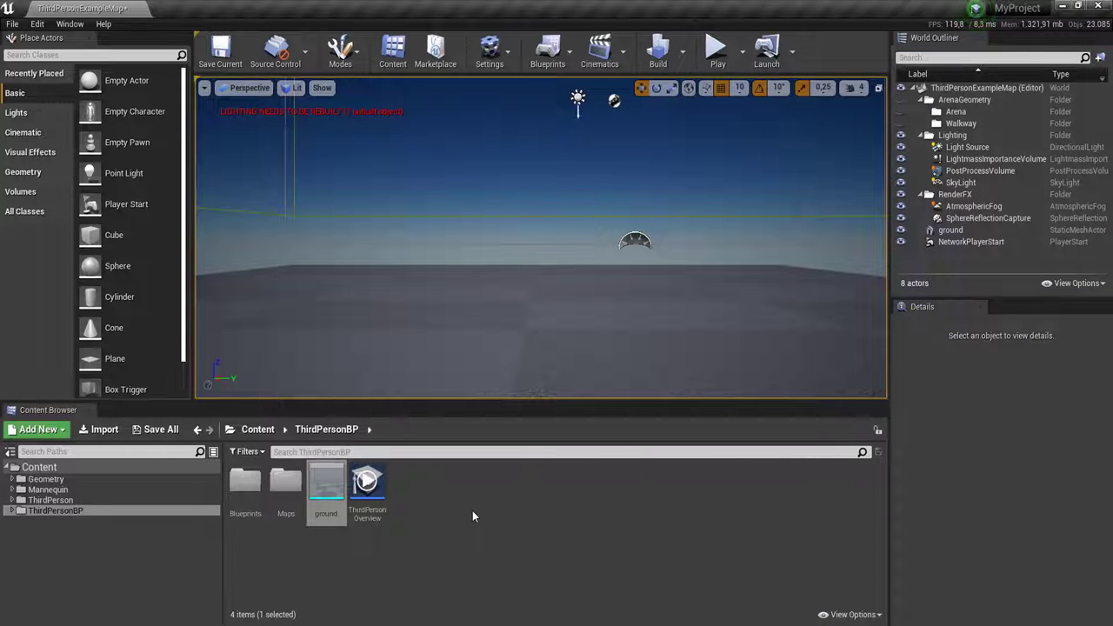
key(alt+Tab)
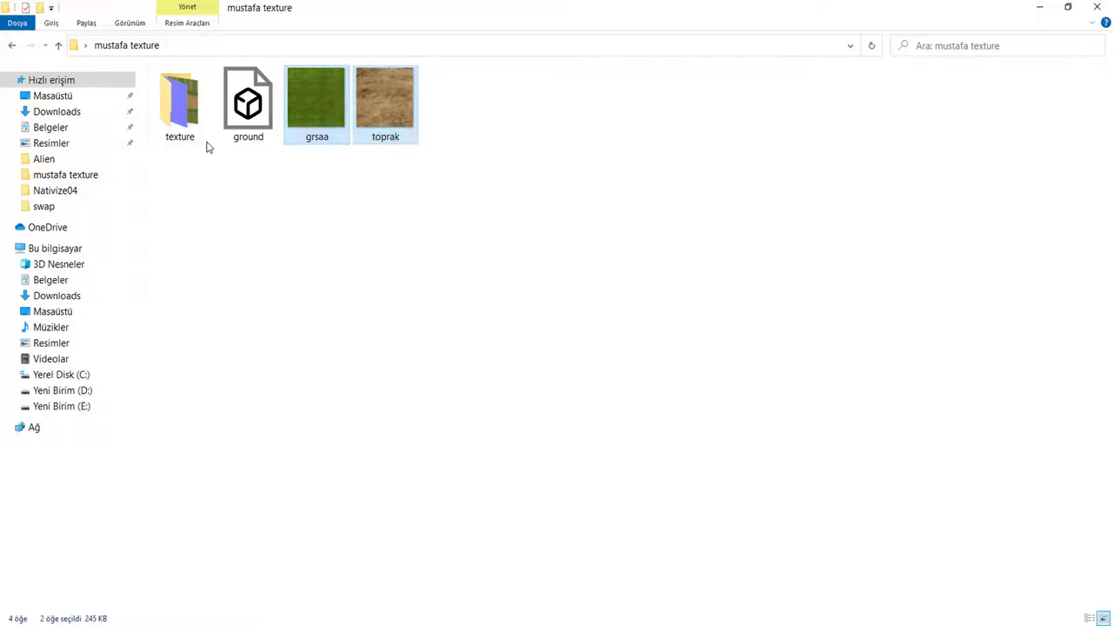
- Open the texture folder and select only the BaseColor and Normal images
double_click(182, 100)
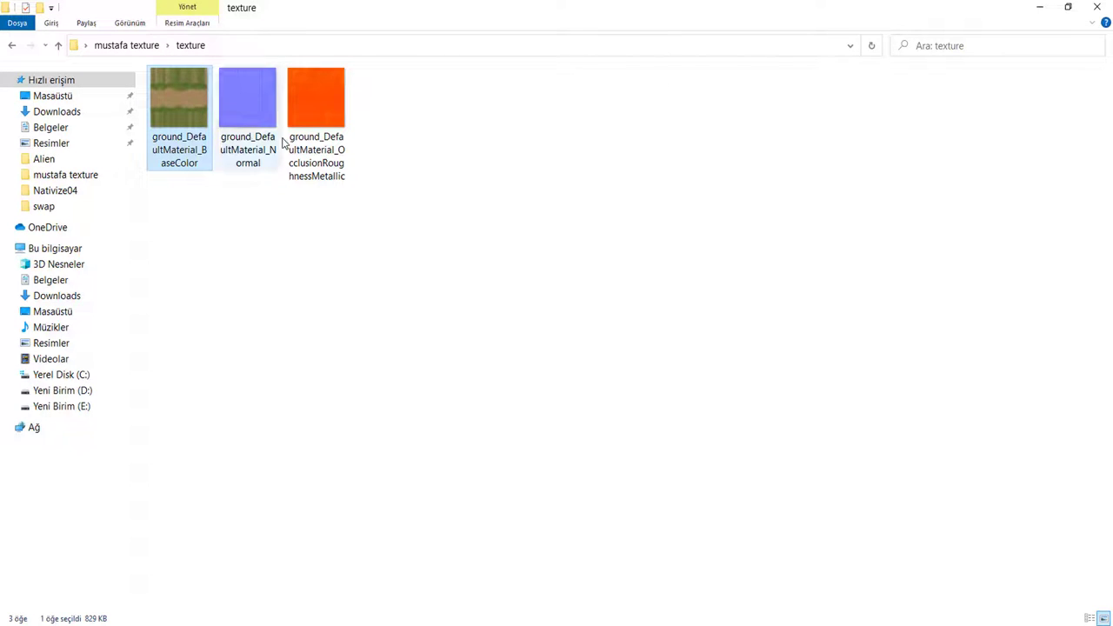
drag(365, 245, 168, 90)
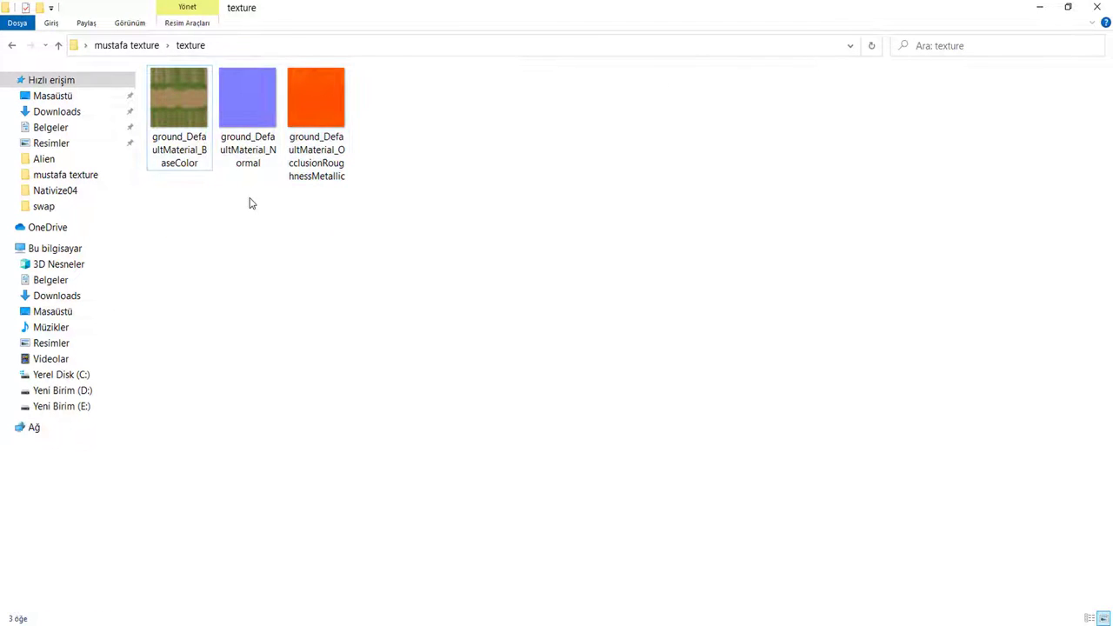
mouse_move(249, 201)
mouse_down()
mouse_move(172, 97)
mouse_move(575, 560)
mouse_up()
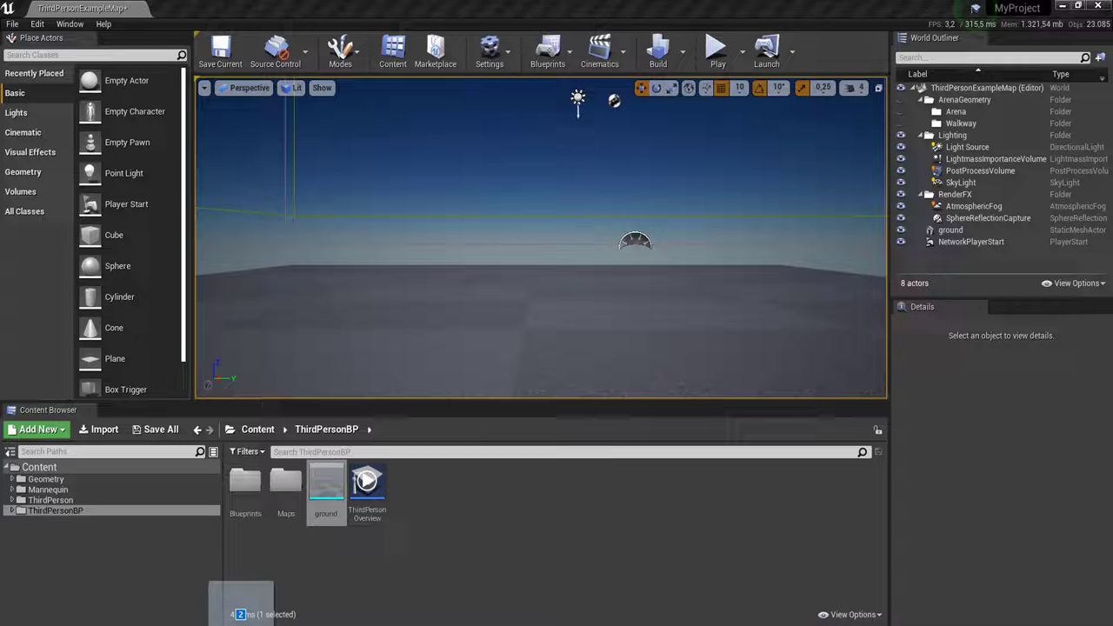
- Import the BaseColor and Normal textures, apply BaseColor to the ground, and open ground_DefaultMaterial_BaseColor_Mat
drag(573, 559, 497, 540)
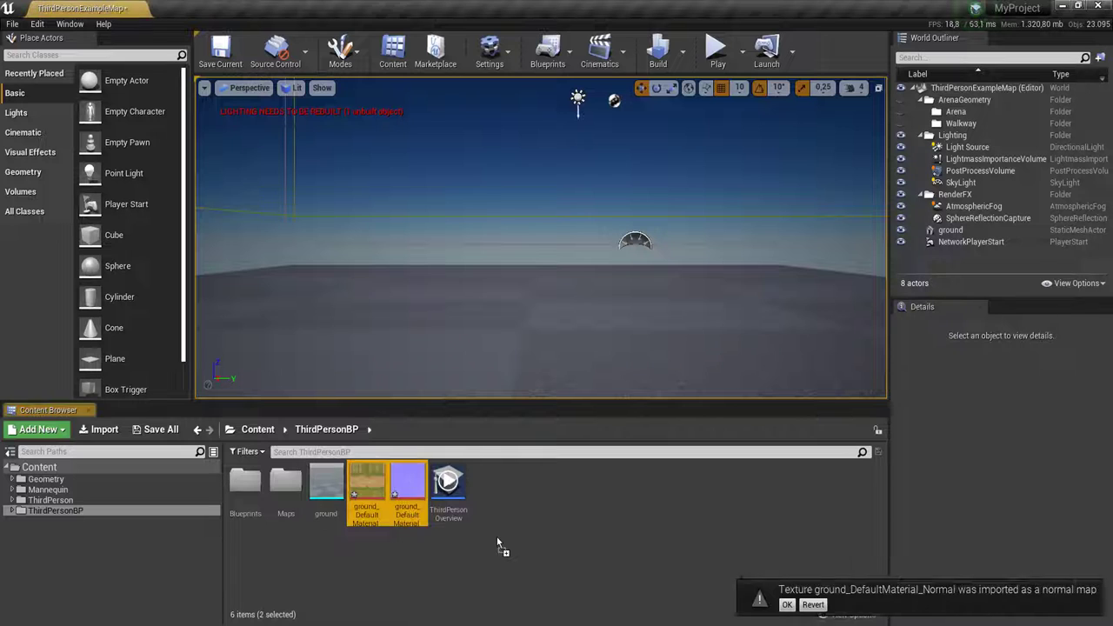
right_drag(519, 320, 522, 383)
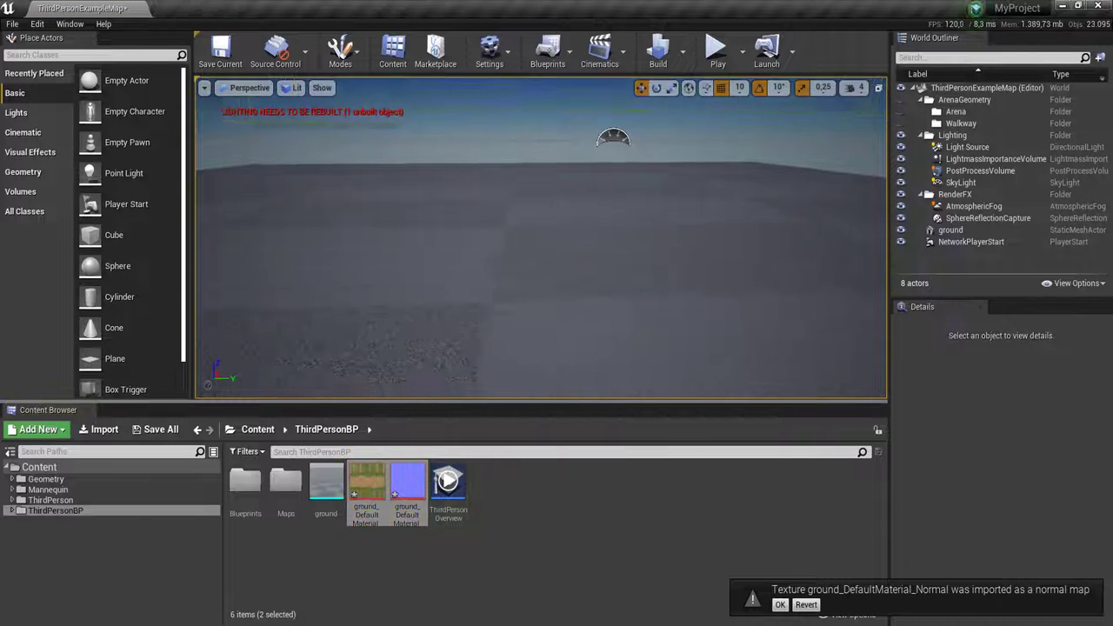
drag(354, 478, 490, 287)
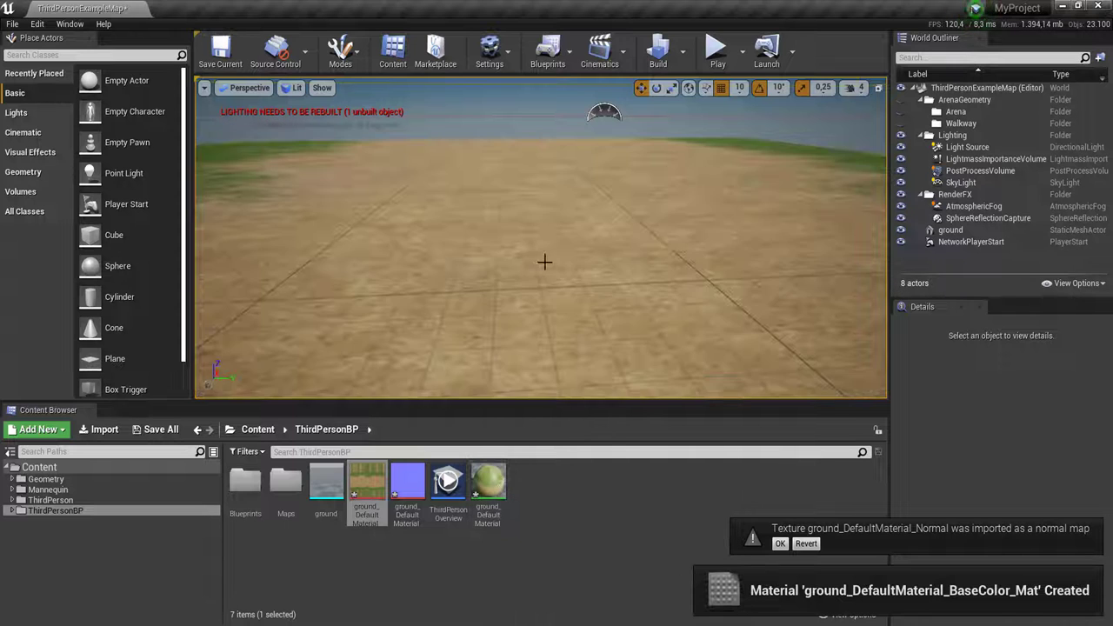
right_drag(544, 260, 545, 274)
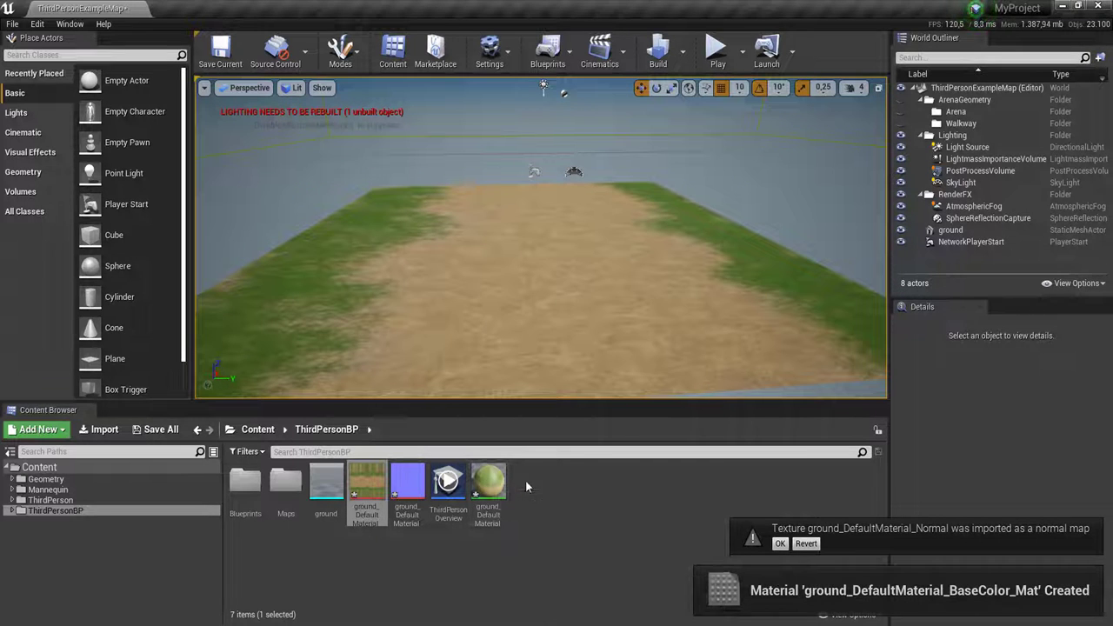
double_click(489, 481)
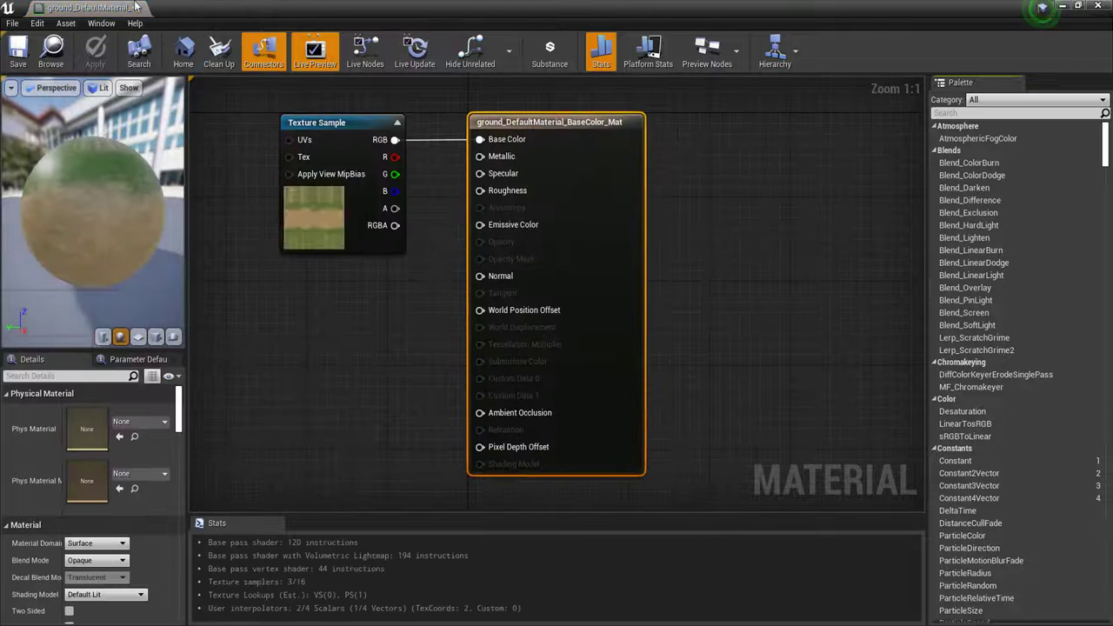
- Add the Normal texture to the material graph, wire RGB into Normal, apply, and close keeping changes
drag(78, 7, 334, 32)
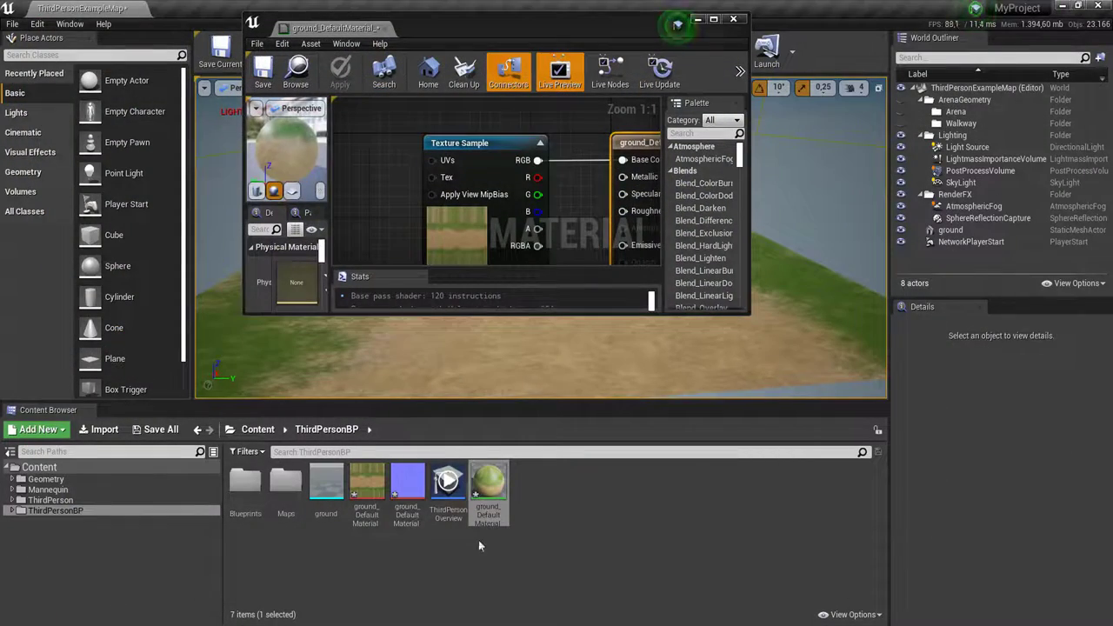
drag(407, 483, 409, 224)
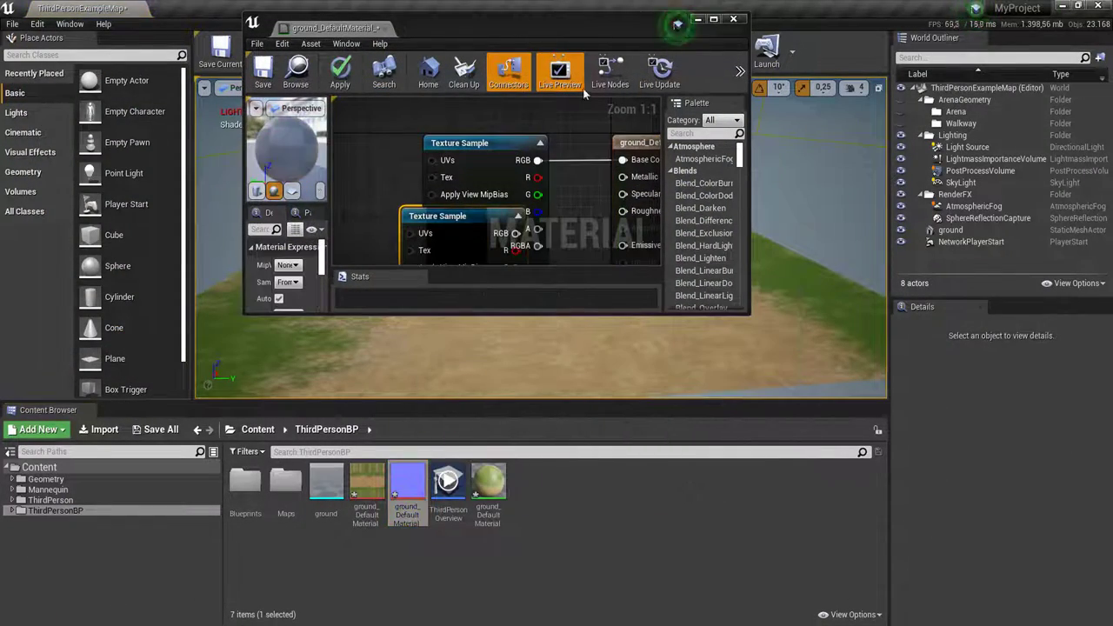
click(712, 19)
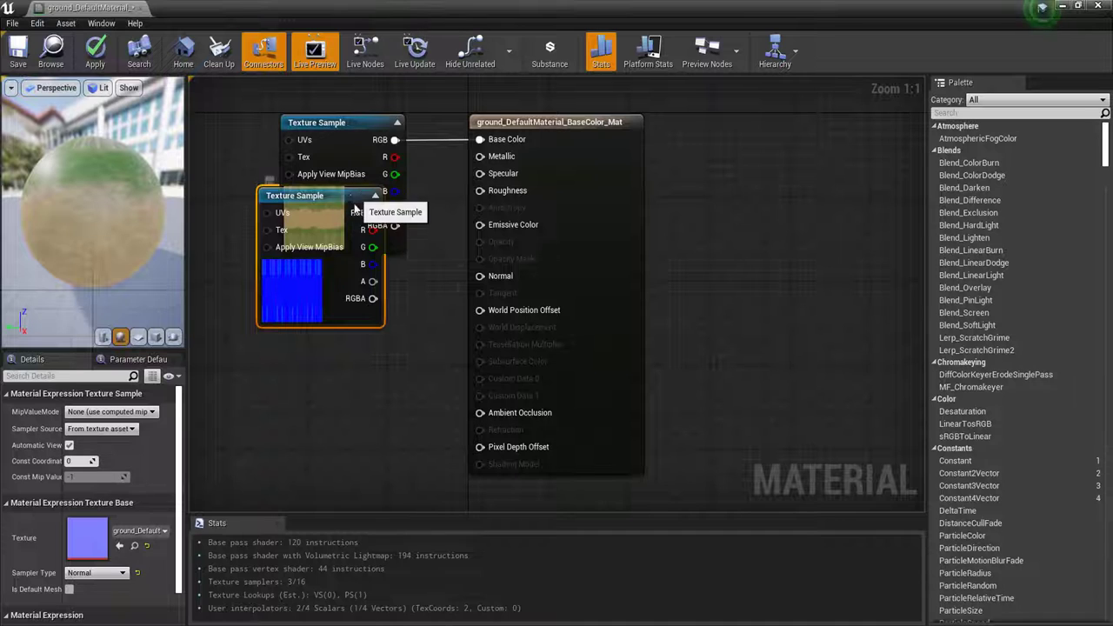
drag(354, 206, 359, 357)
drag(483, 275, 488, 277)
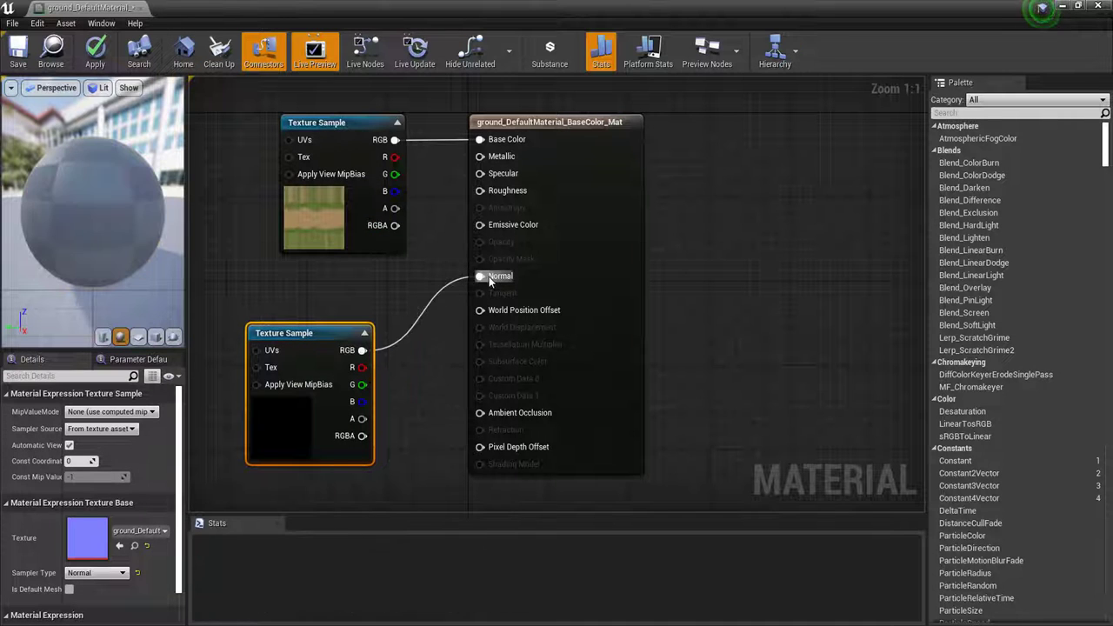
click(95, 52)
click(140, 8)
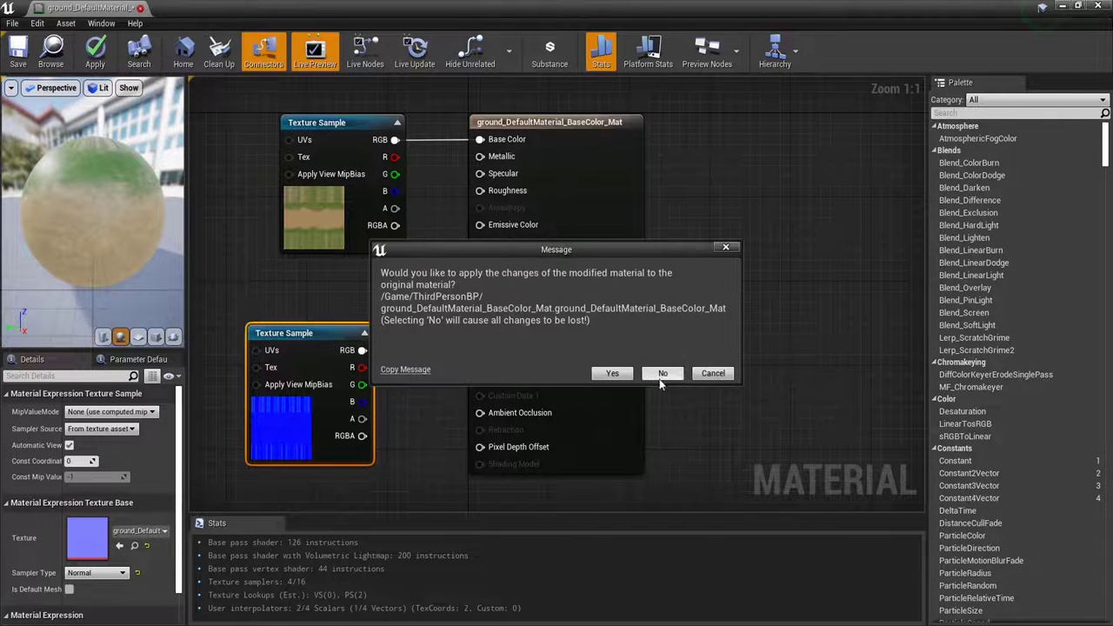
click(613, 372)
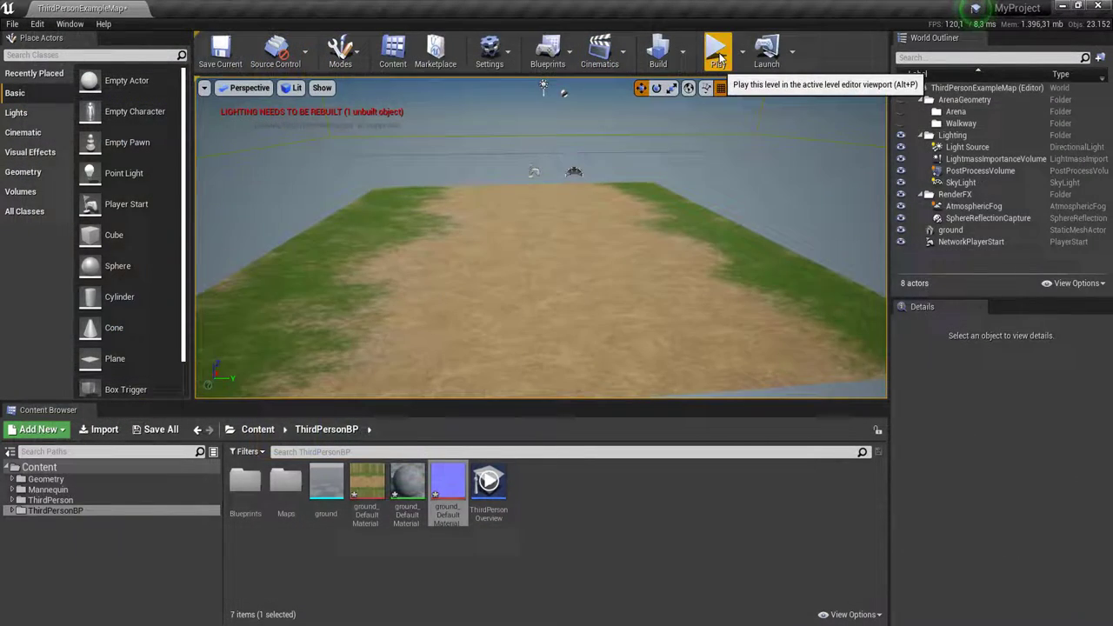
- Play the level full-screen, run the character over the textured ground, then stop and restore the editor
click(717, 49)
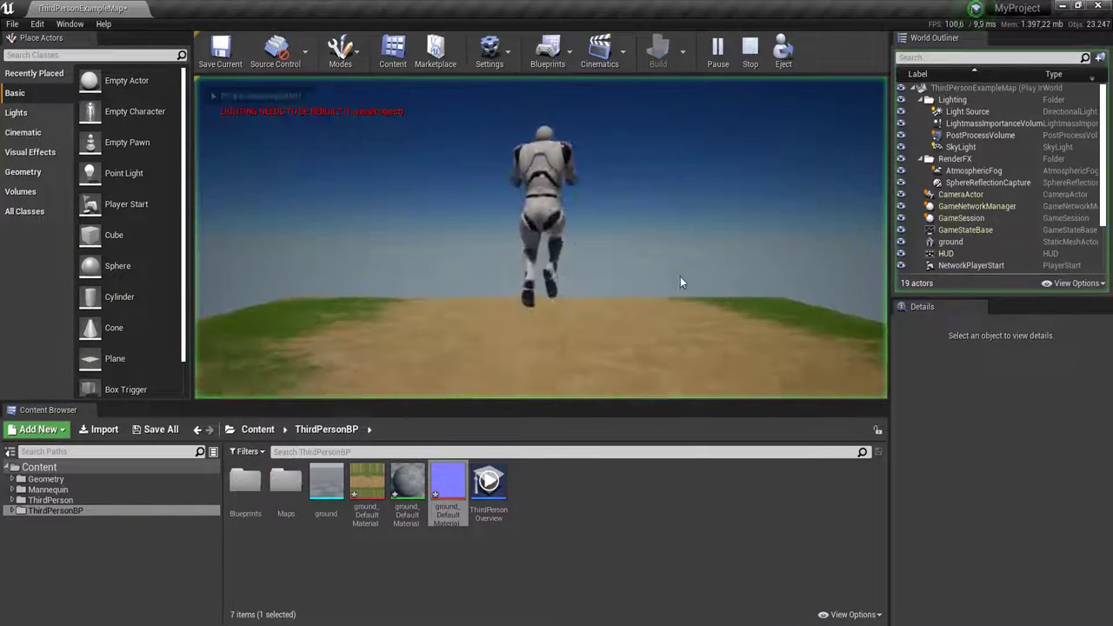
key(F11)
click(556, 313)
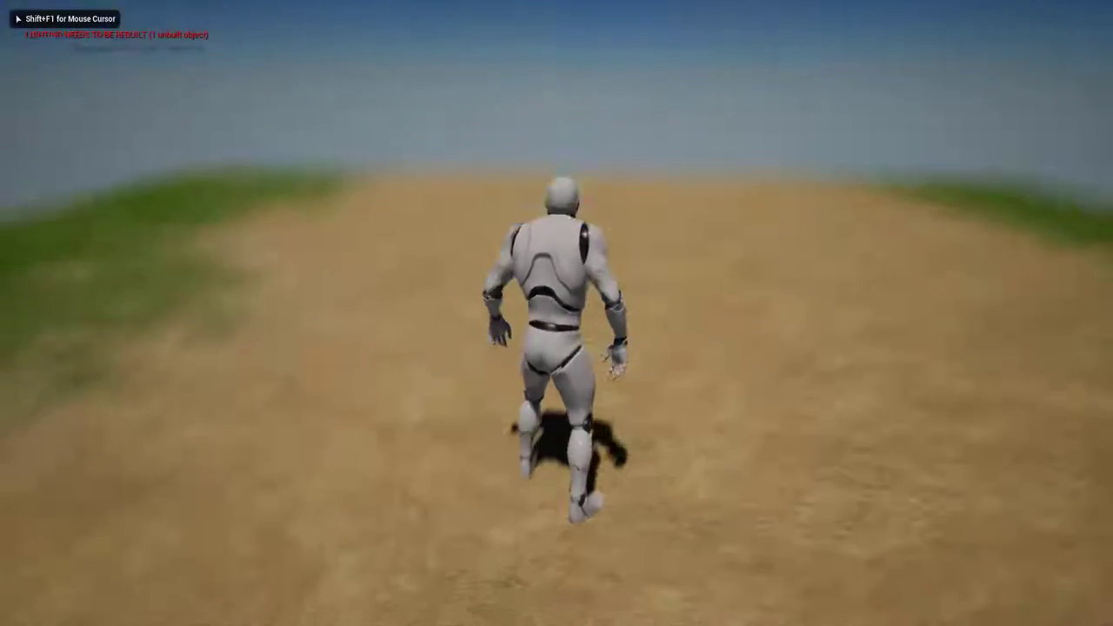
key(s)
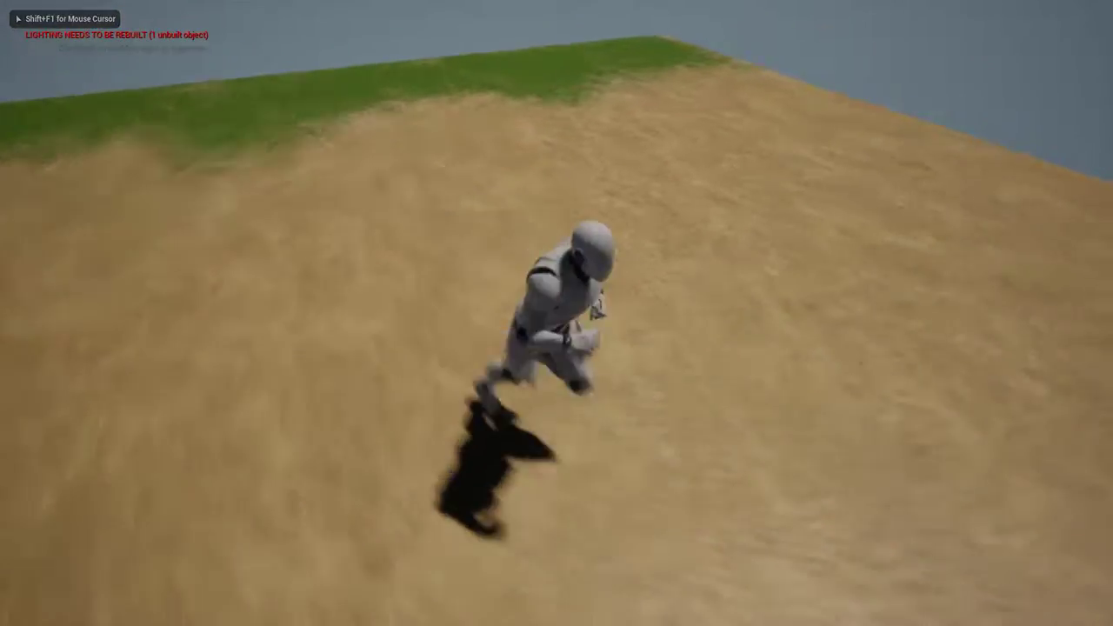
key(Escape)
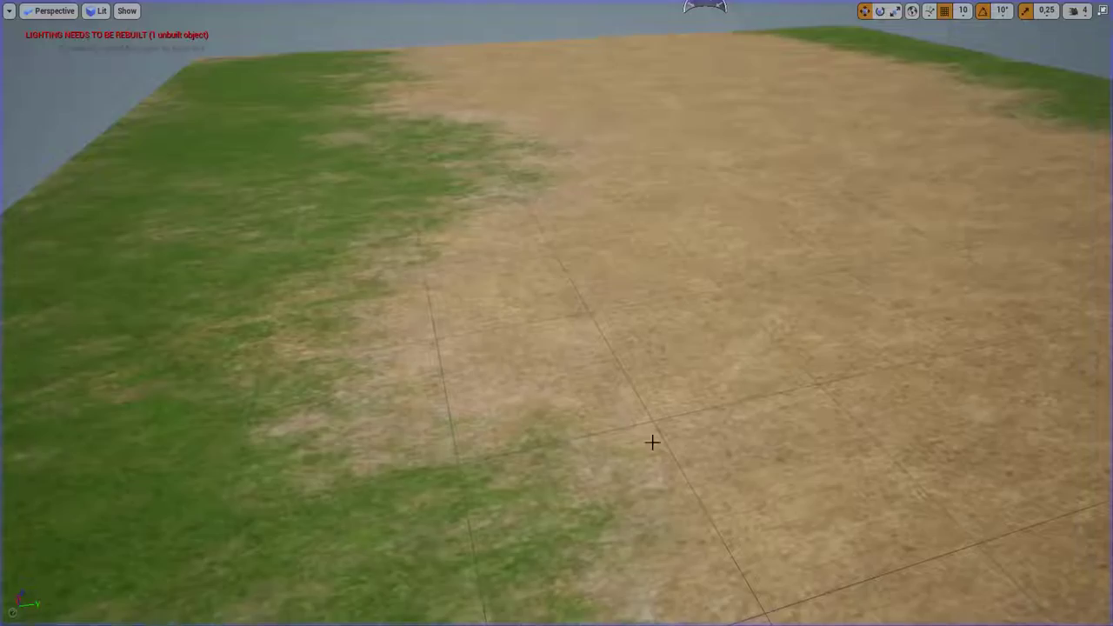
scroll(556, 313, down, 5)
scroll(557, 313, down, 3)
scroll(556, 313, down, 2)
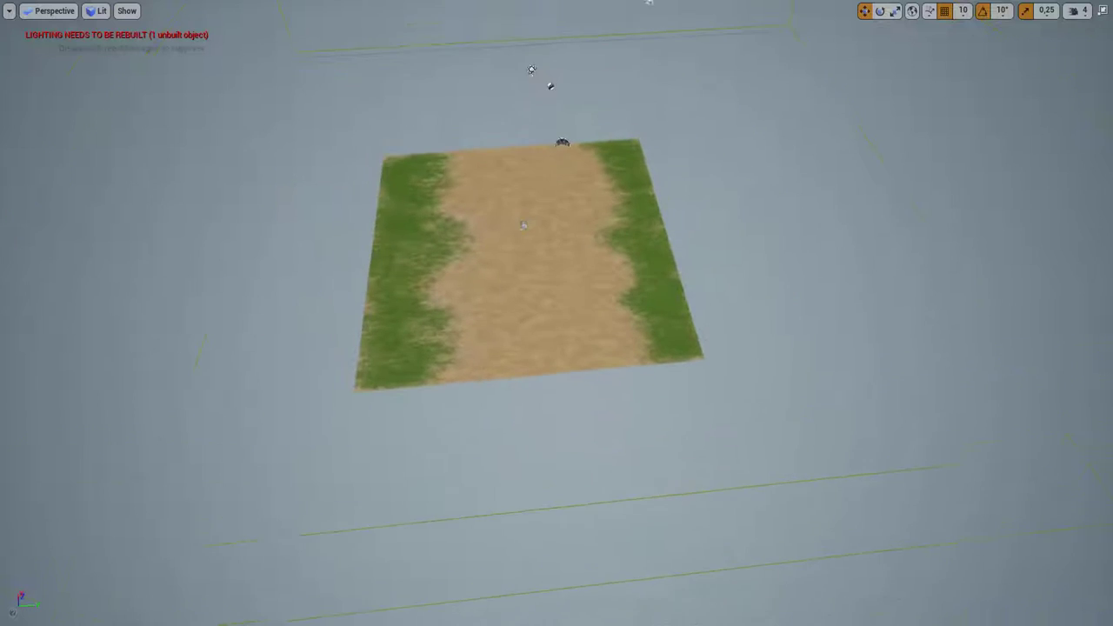
scroll(556, 313, down, 1)
key(F11)
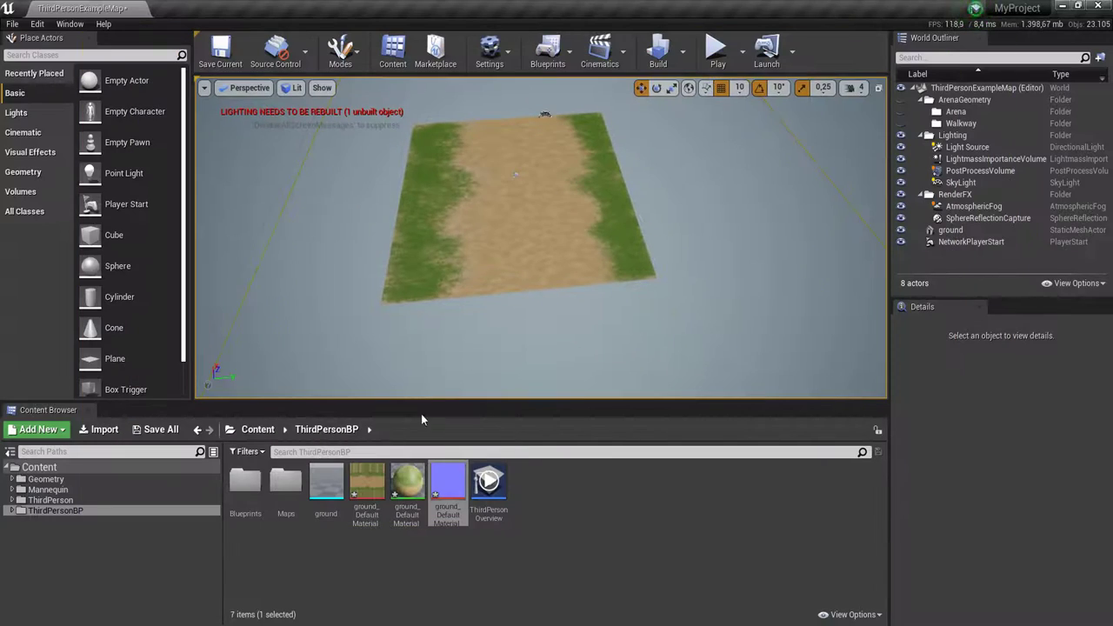
- Save all selected unsaved assets and select the ground plane actor
click(184, 429)
click(666, 437)
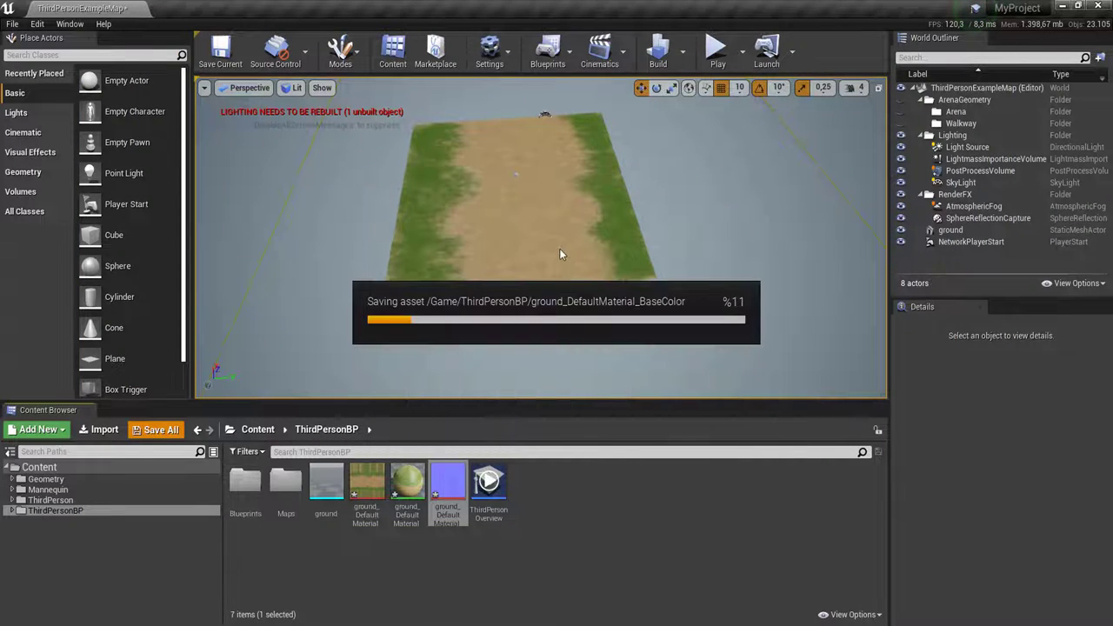
click(516, 178)
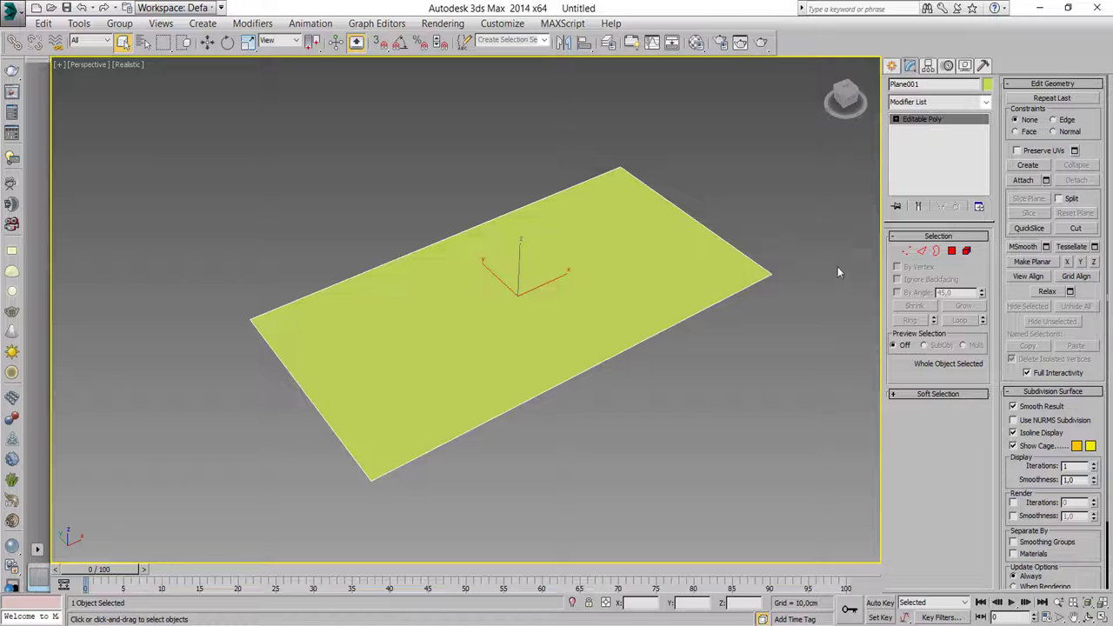
click(745, 242)
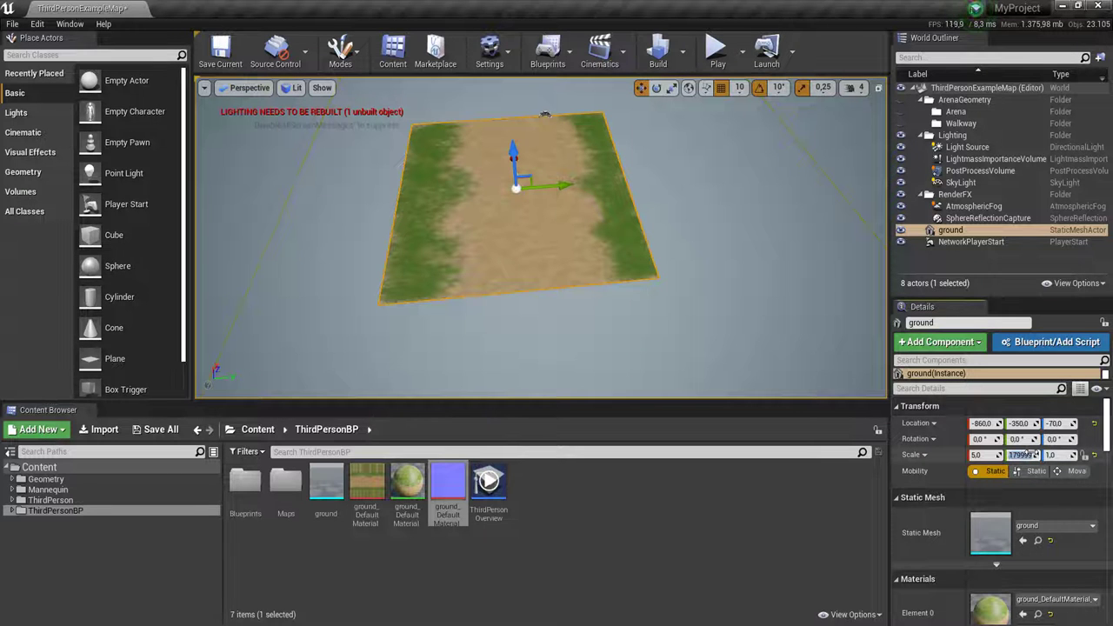
- Set the ground plane's Scale Y to 5, try Scale X 10, then settle on X 5
text(5)
key(Return)
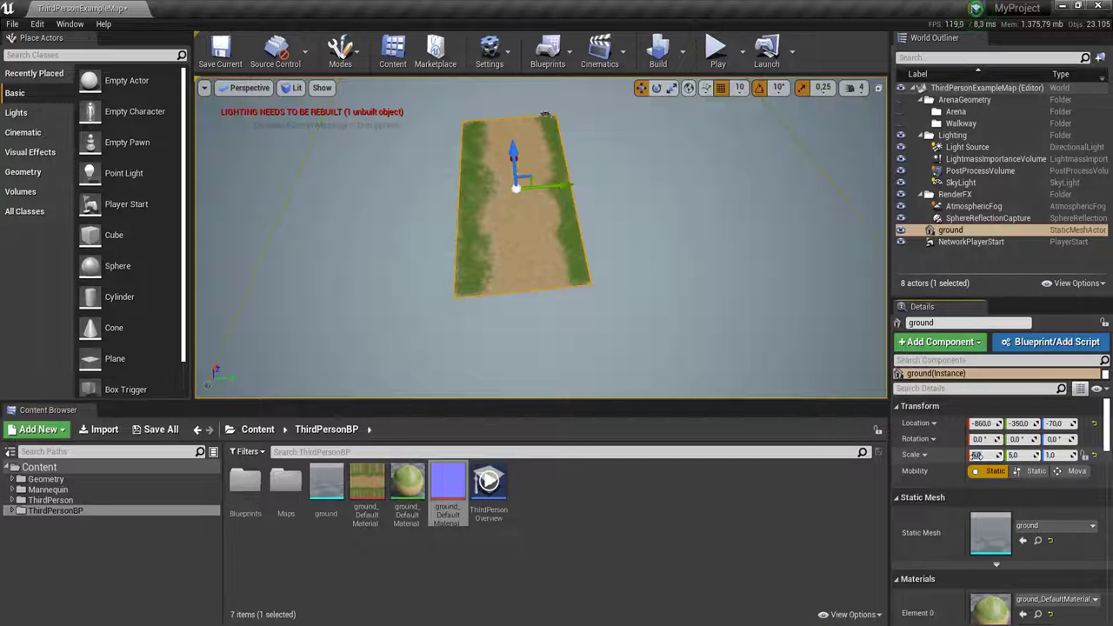
text(10)
key(Return)
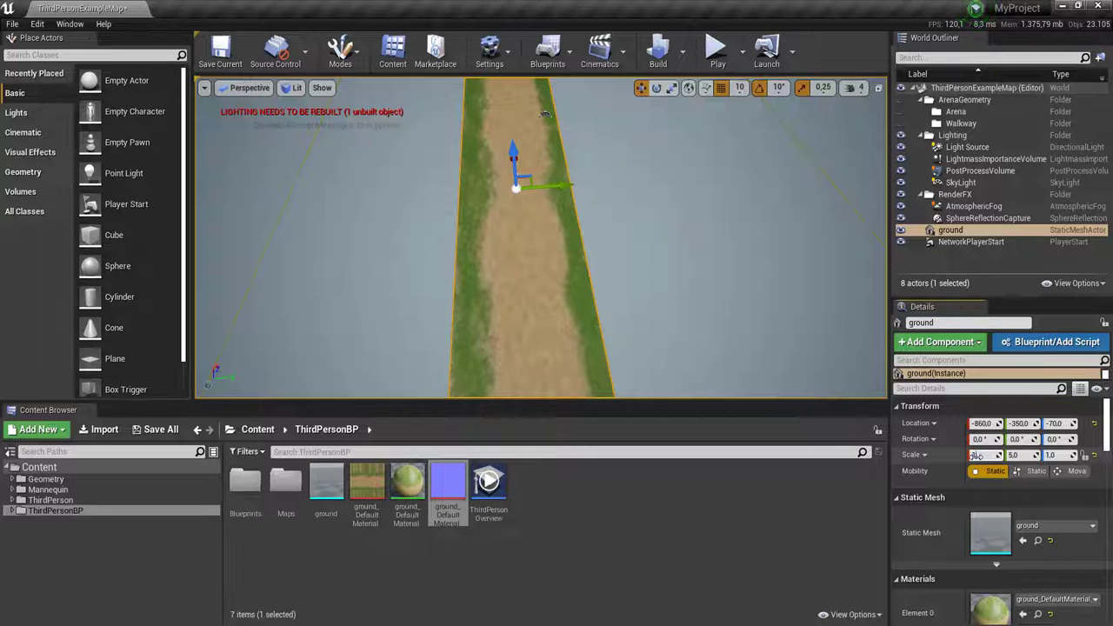
text(10)
key(Return)
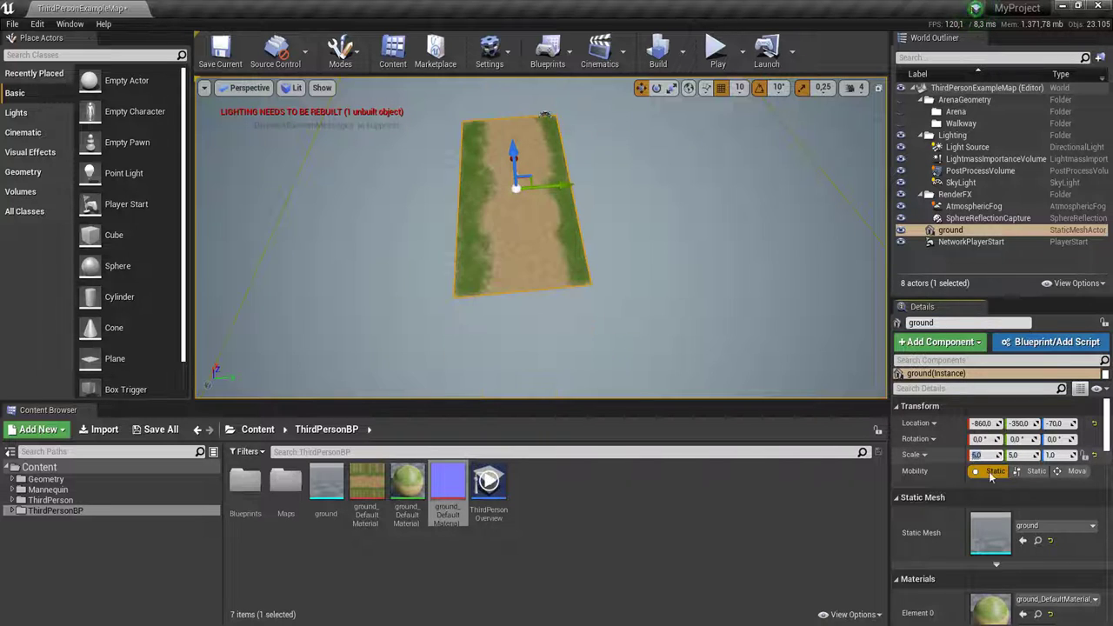
- Playtest full-screen, running the character to the corner and back along the 5×5 dirt path
click(717, 50)
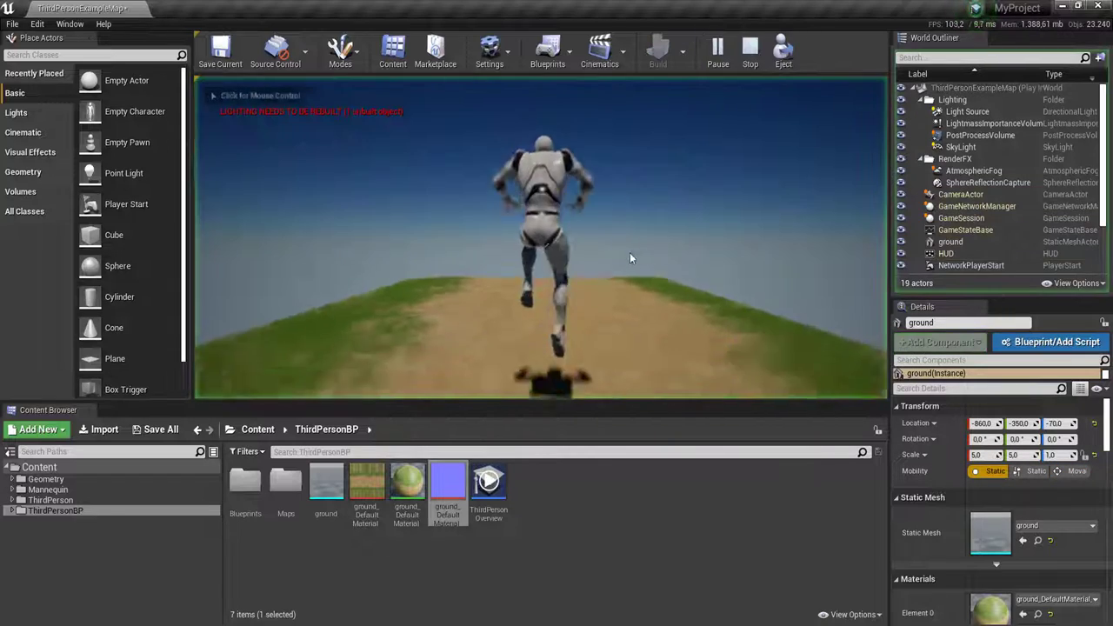
key(F11)
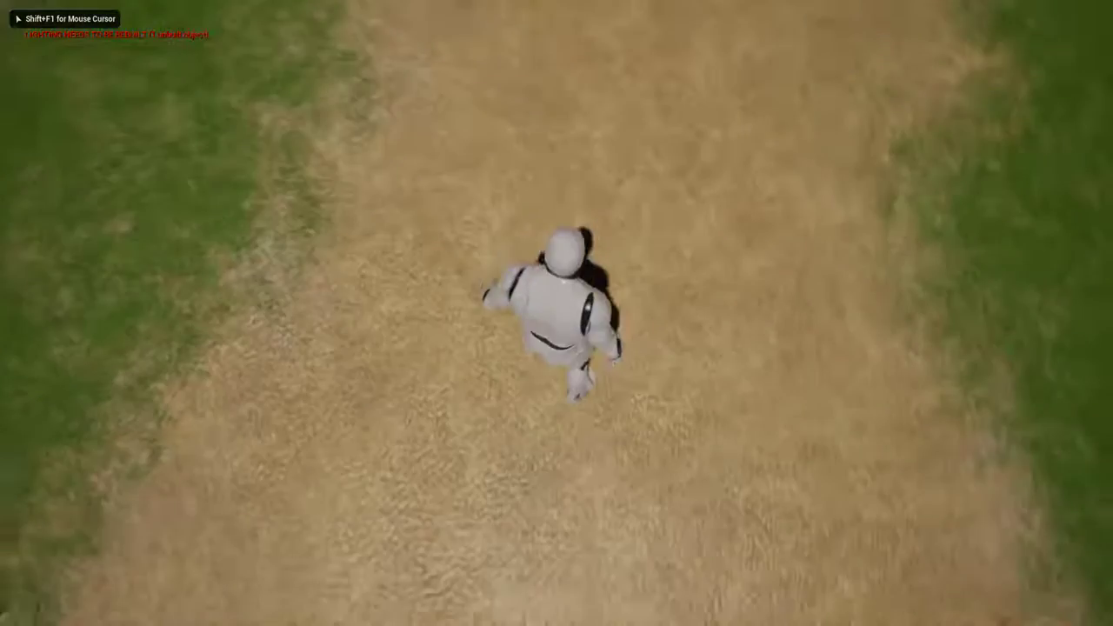
key(s)
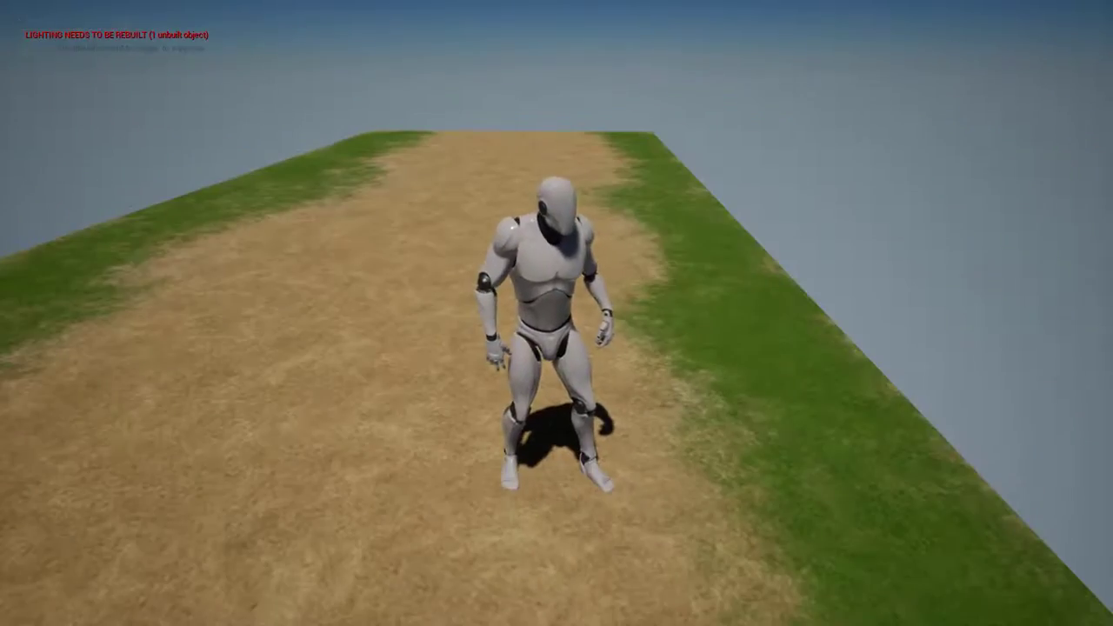
key(s)
key(w)
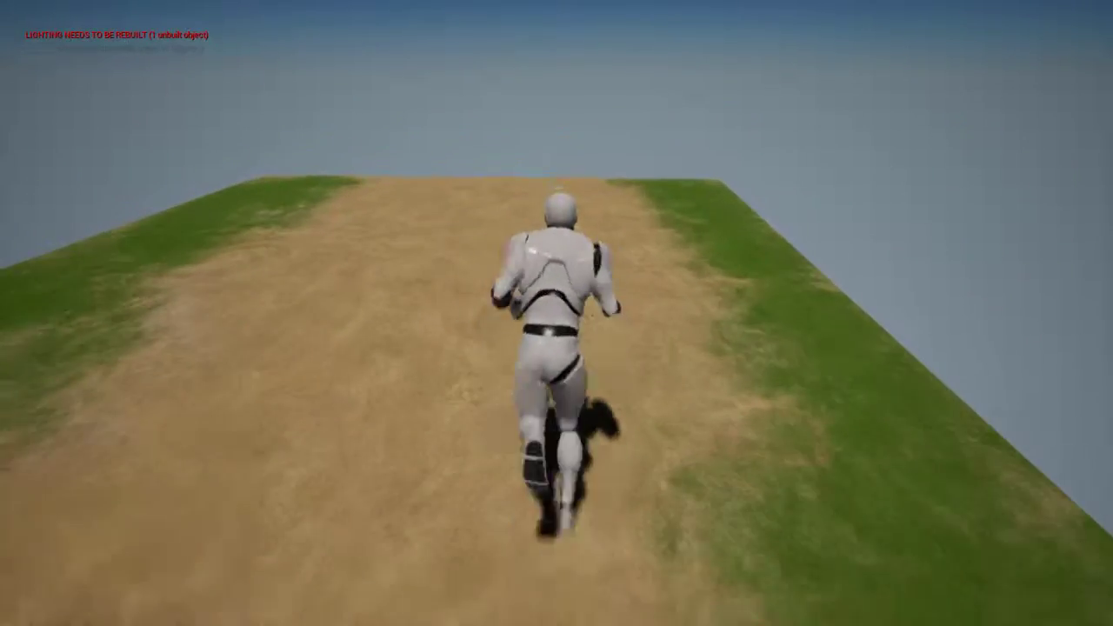
key(Escape)
- Alt-drag two copies of the ground plane along X, forming a three-tile path end to end
right_drag(708, 449, 660, 522)
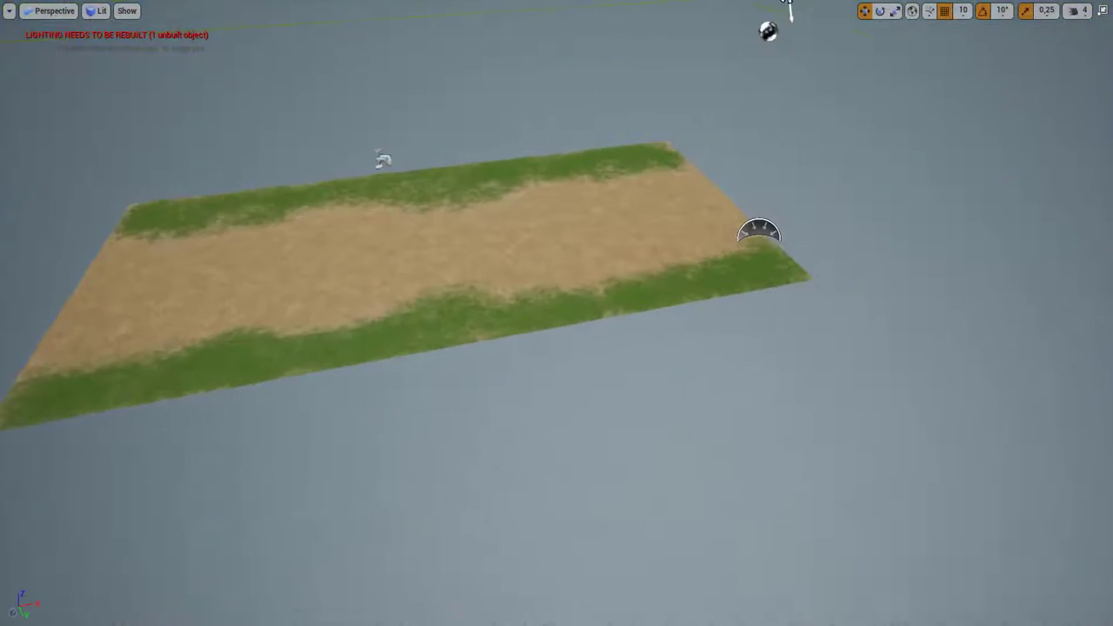
right_drag(530, 307, 529, 330)
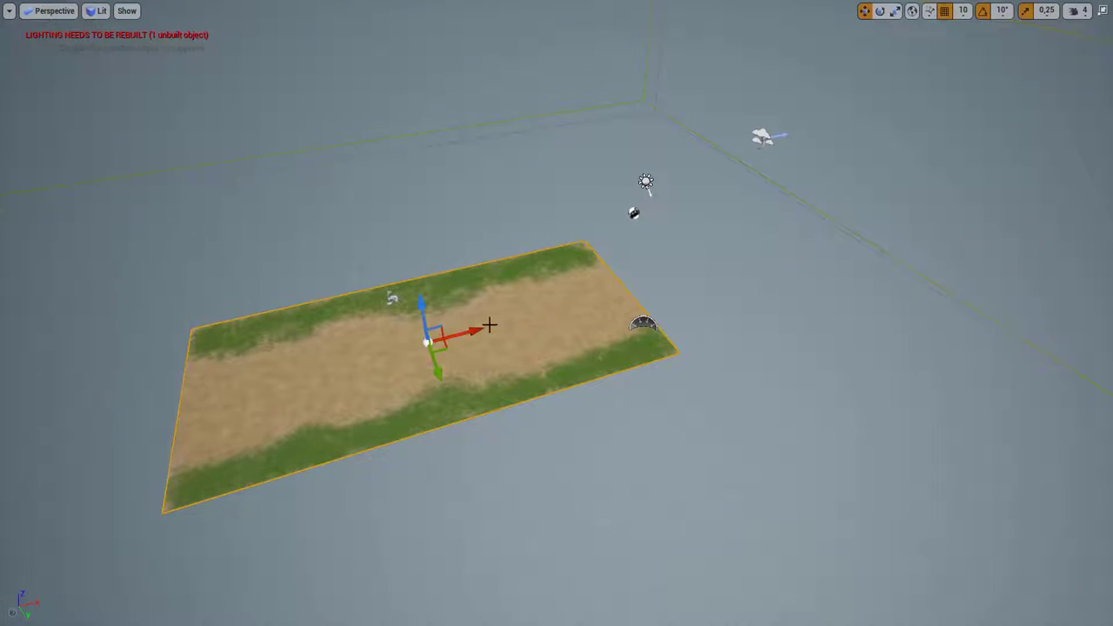
alt+drag(463, 333, 802, 272)
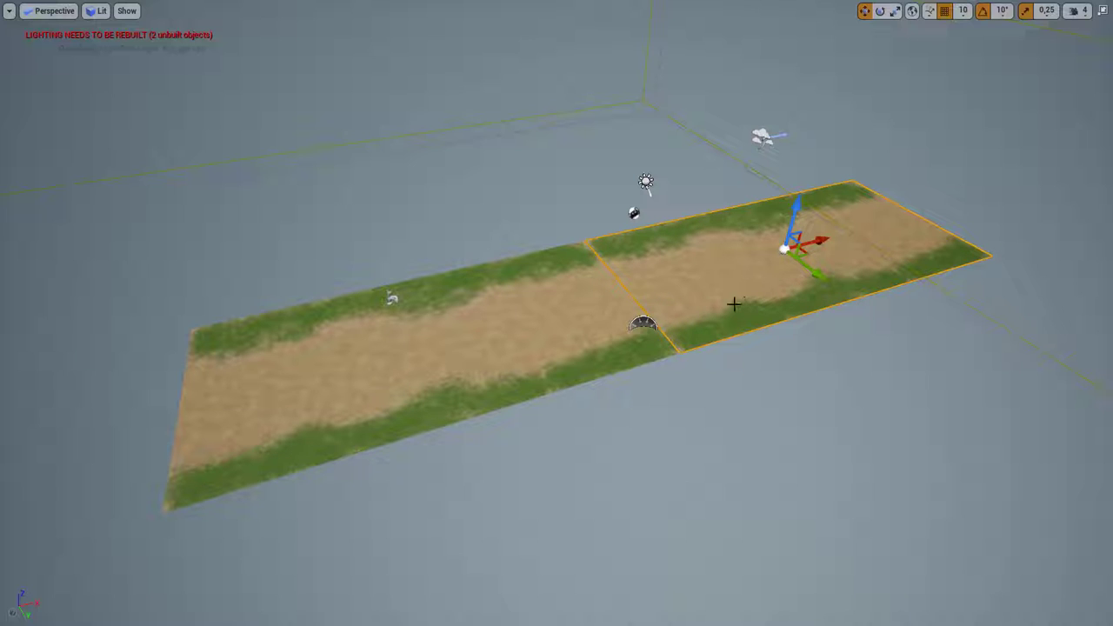
click(657, 306)
click(773, 265)
alt+drag(814, 244, 1053, 172)
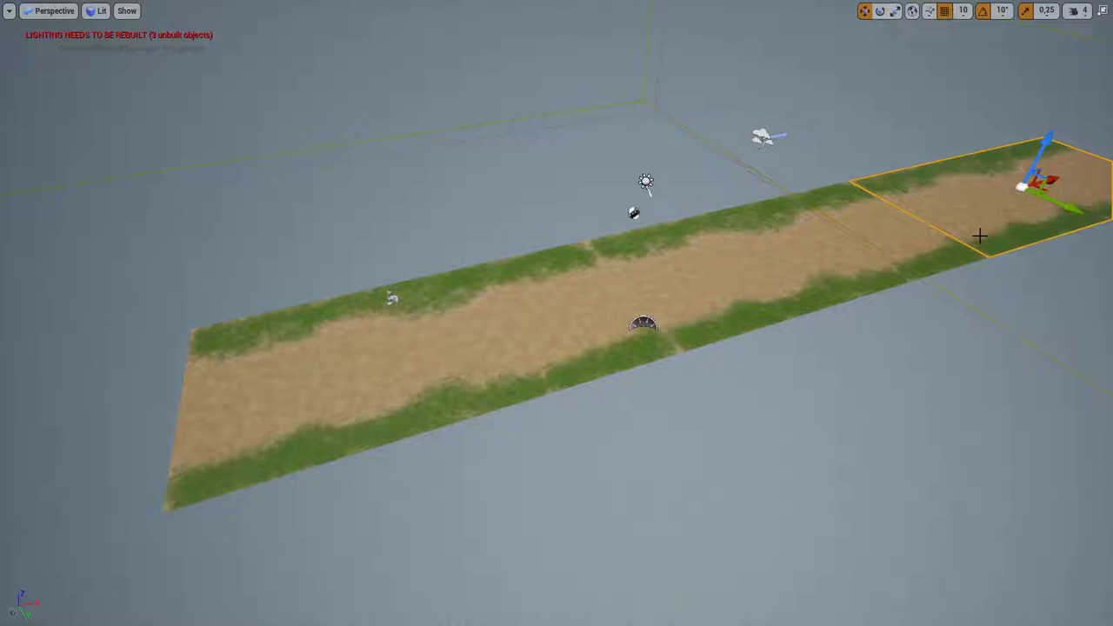
- Playtest the level by running the character forward along the three-tile path
key(alt+p)
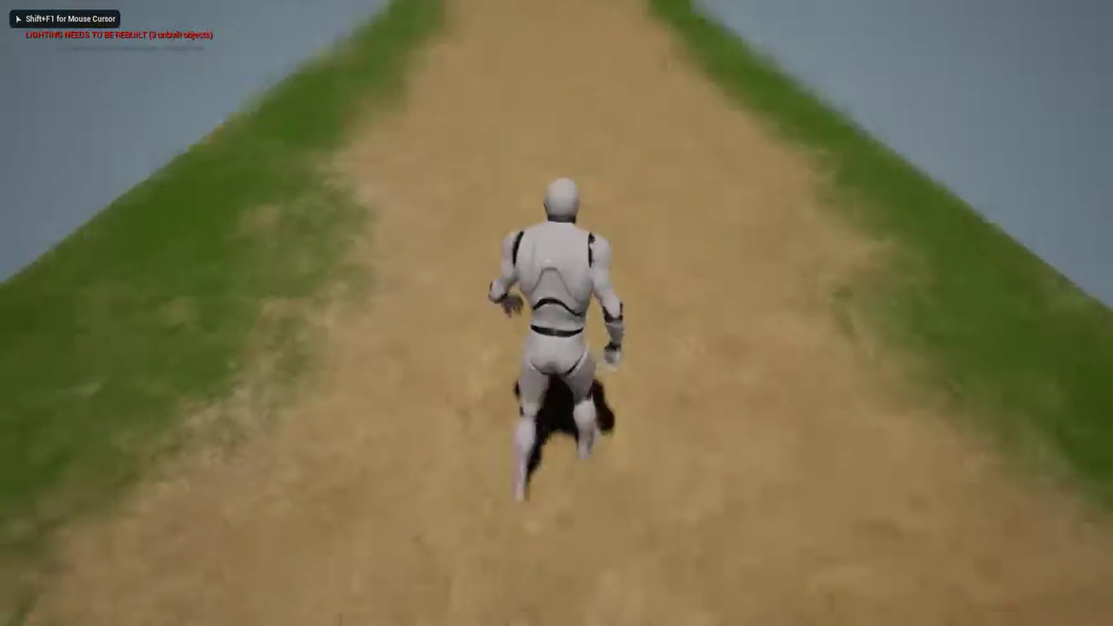
key(w)
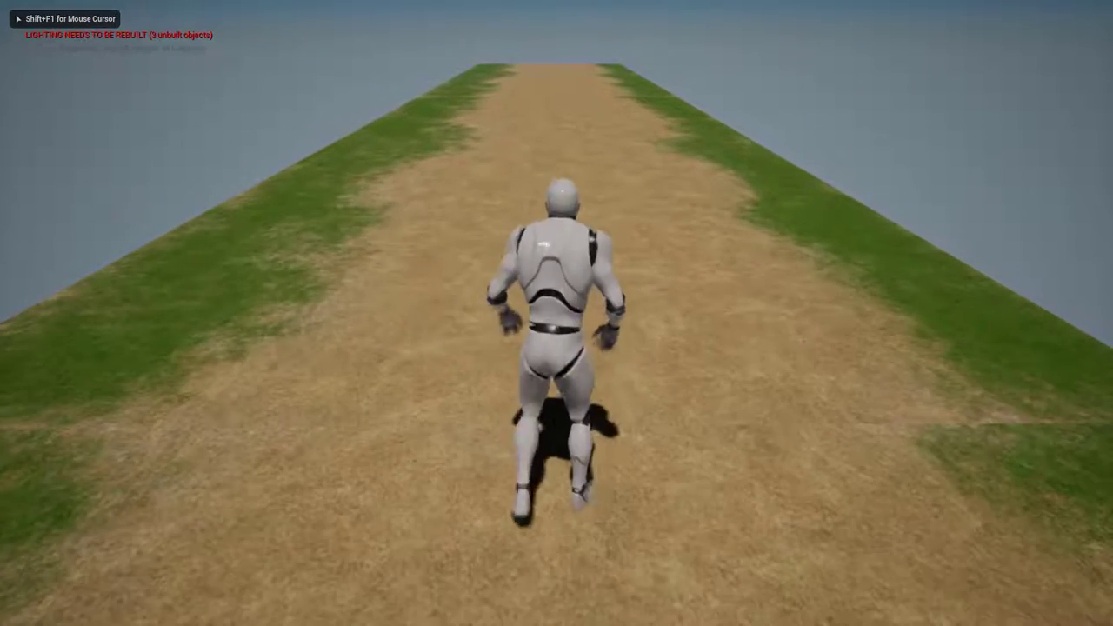
key(w)
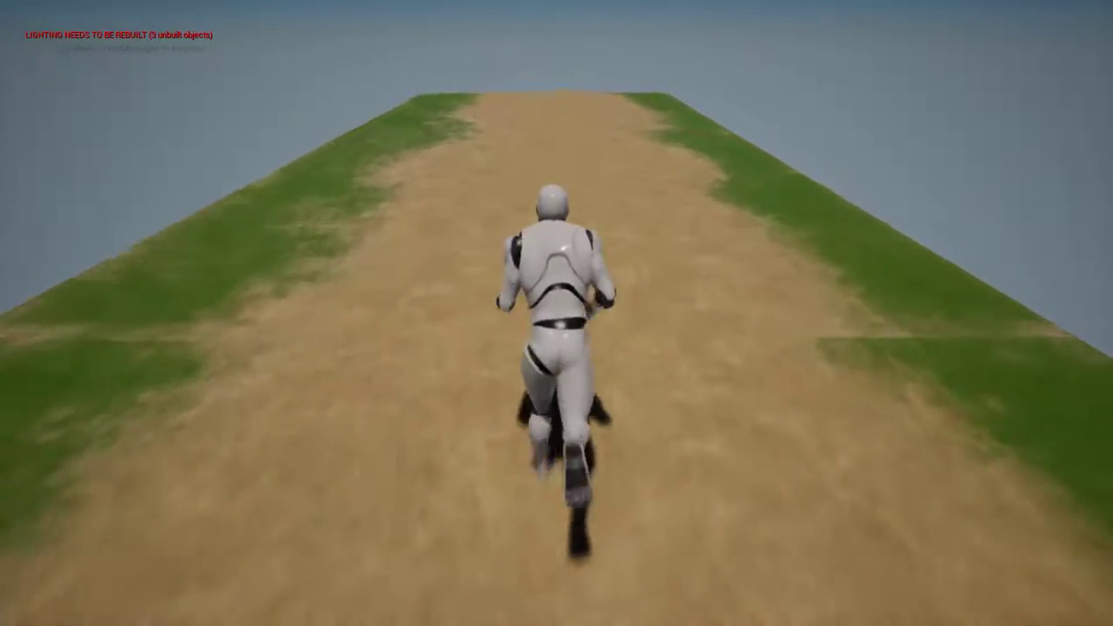
key(Escape)
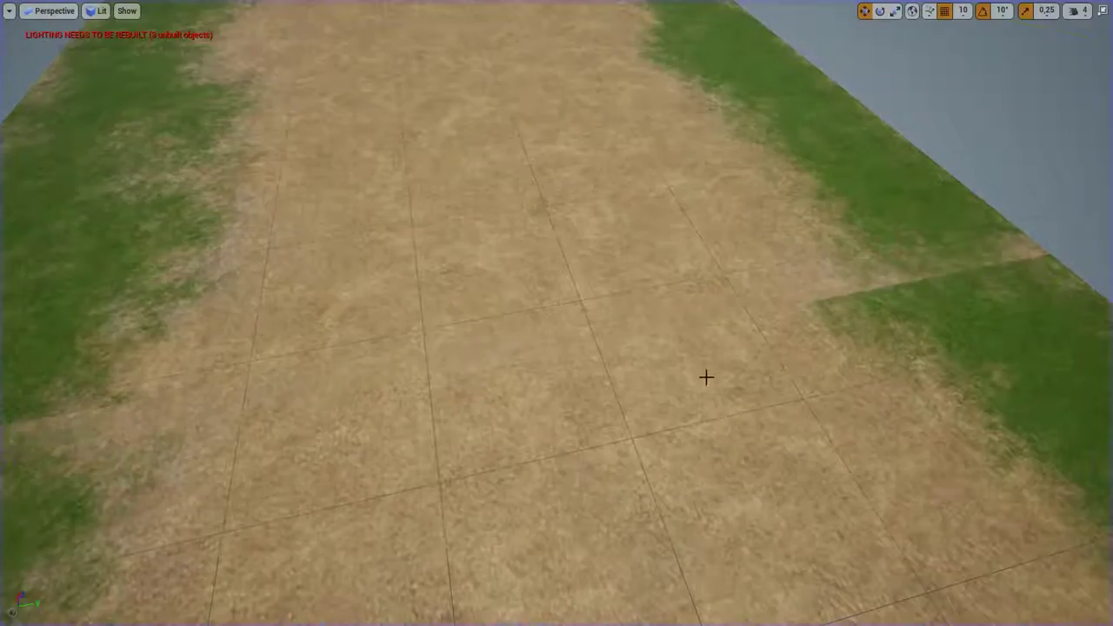
- Nudge the first ground tile so it lines up with the next tile
scroll(705, 377, down, 5)
click(614, 261)
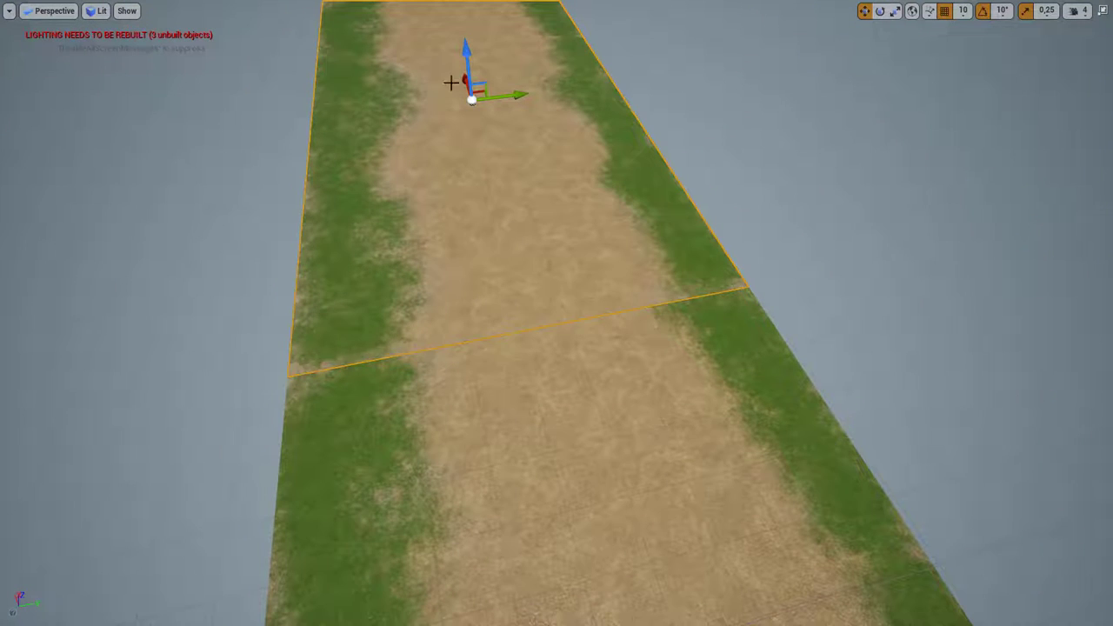
drag(460, 79, 459, 71)
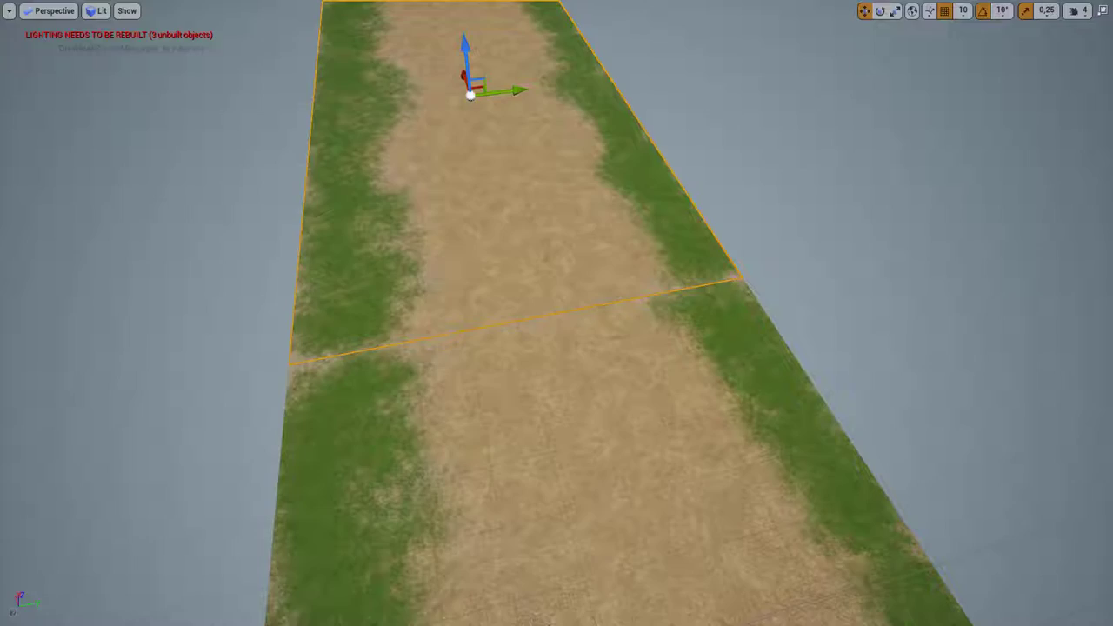
- Playtest the path again, view all three tiles from above, and restore the full editor layout
key(alt+p)
key(w)
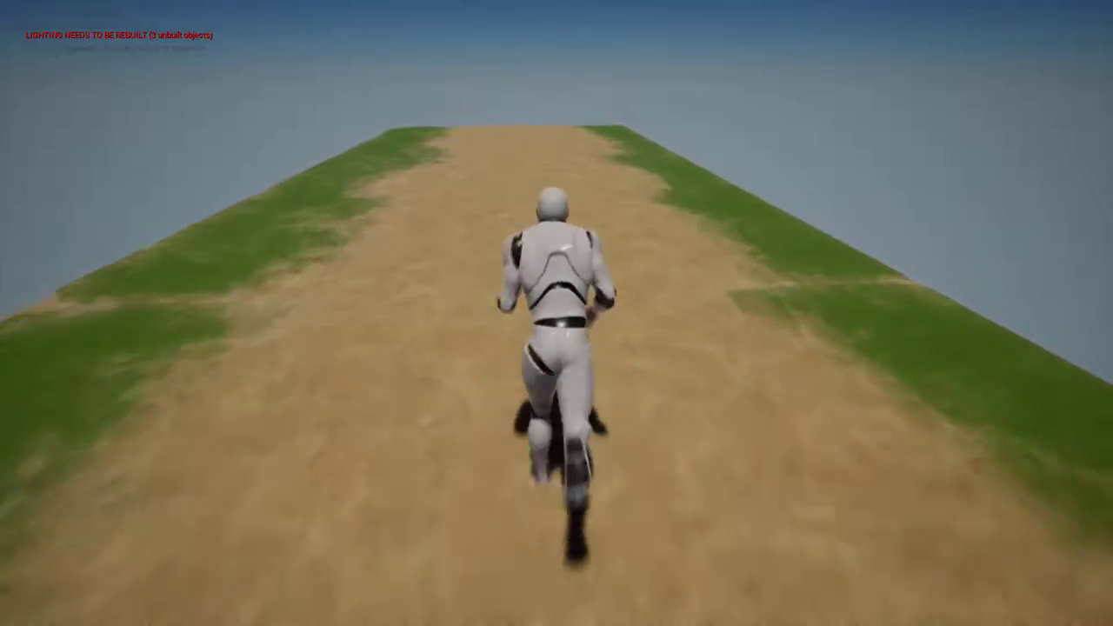
key(Escape)
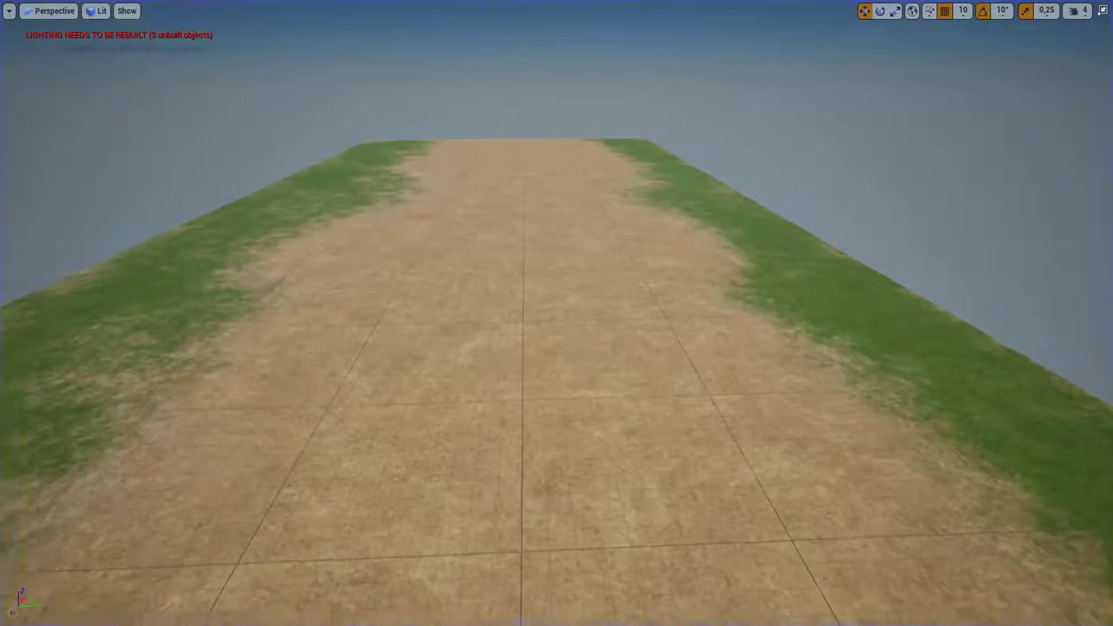
right_drag(556, 312, 557, 312)
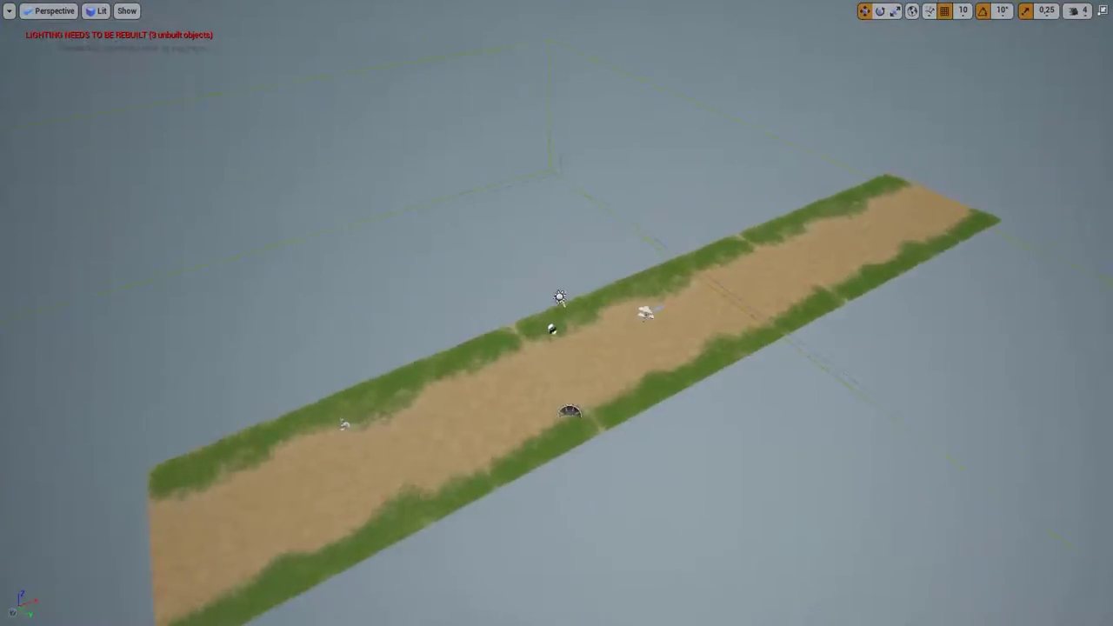
right_drag(444, 442, 445, 442)
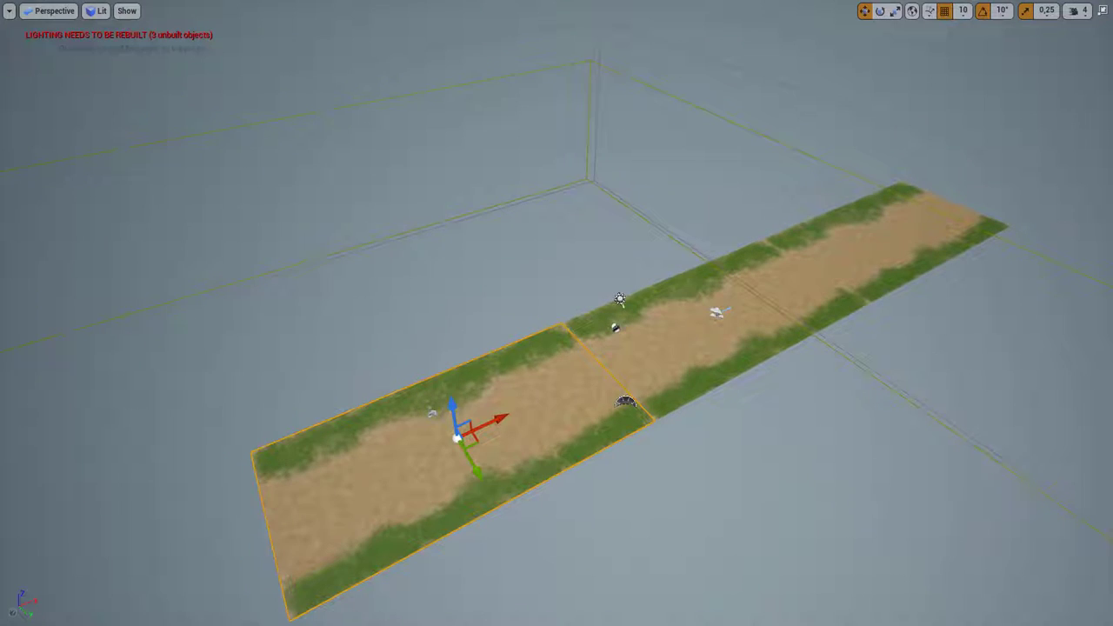
key(F11)
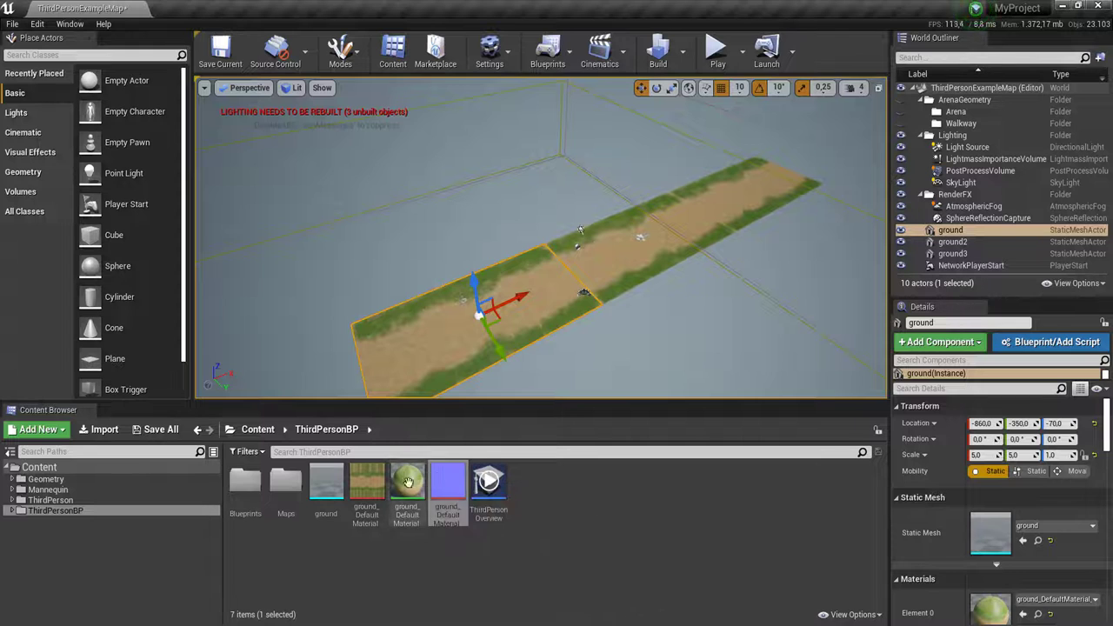
right_click(369, 482)
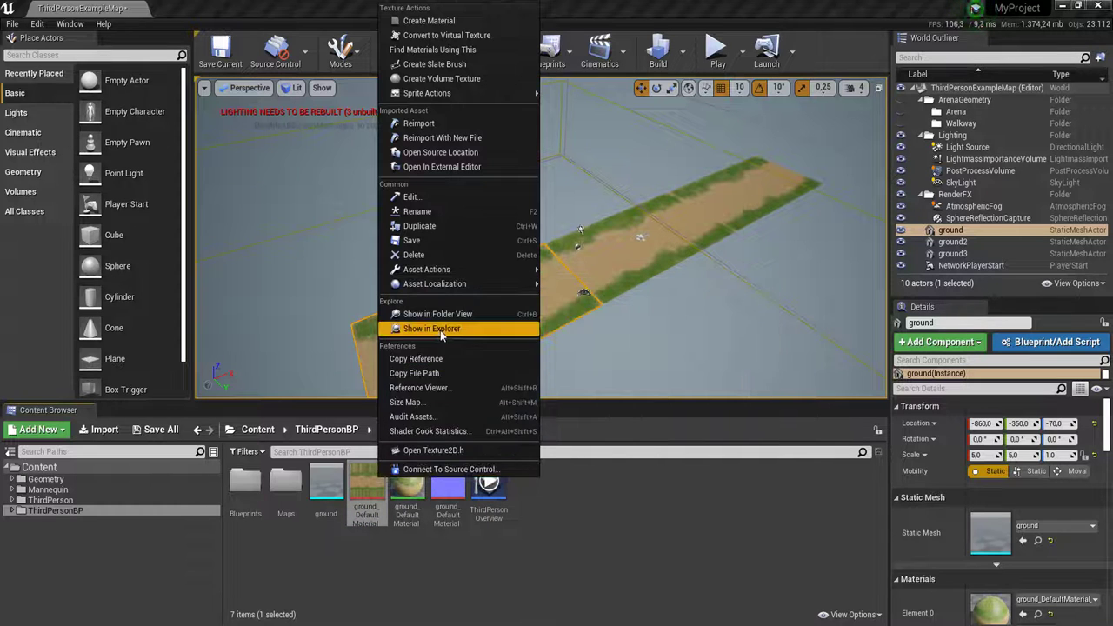
click(440, 329)
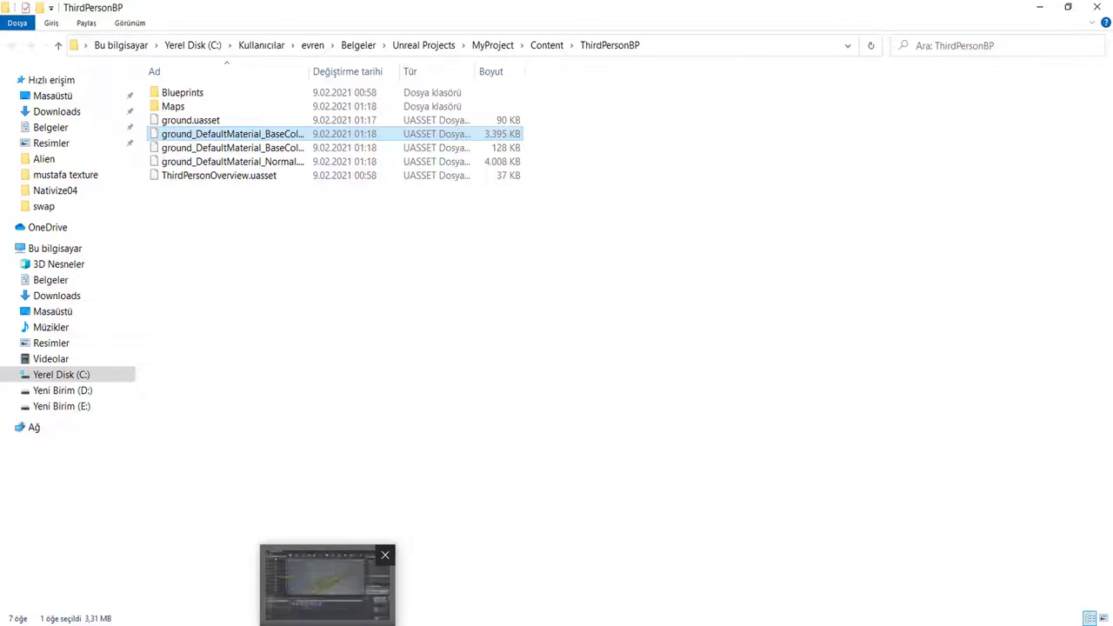
click(326, 582)
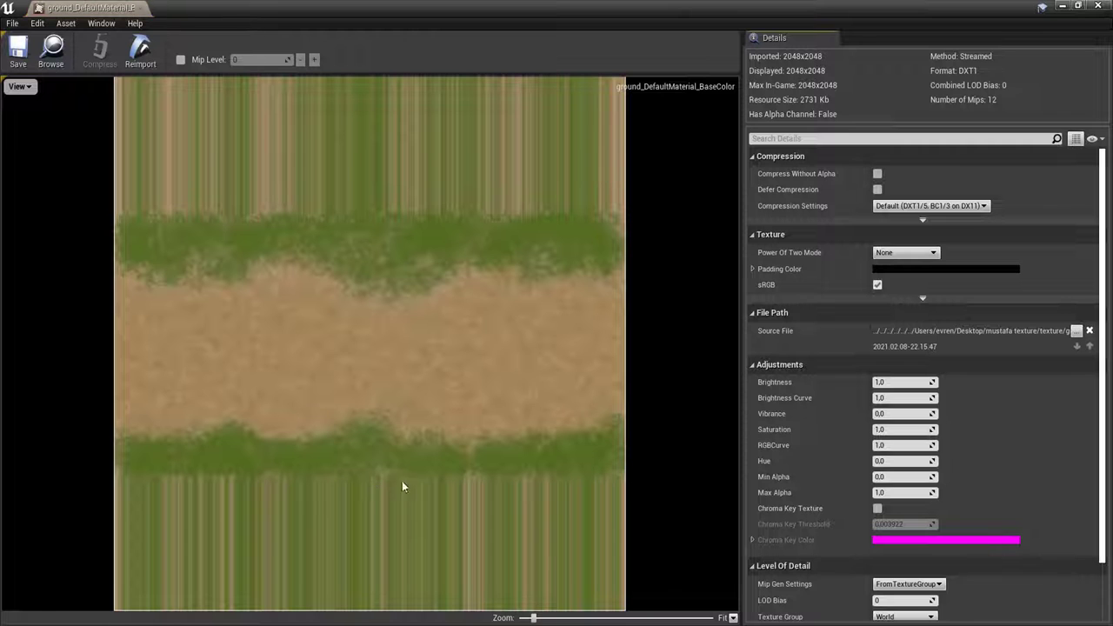
- Inspect the ground base colour texture's settings, then close the texture editor
double_click(366, 487)
click(844, 140)
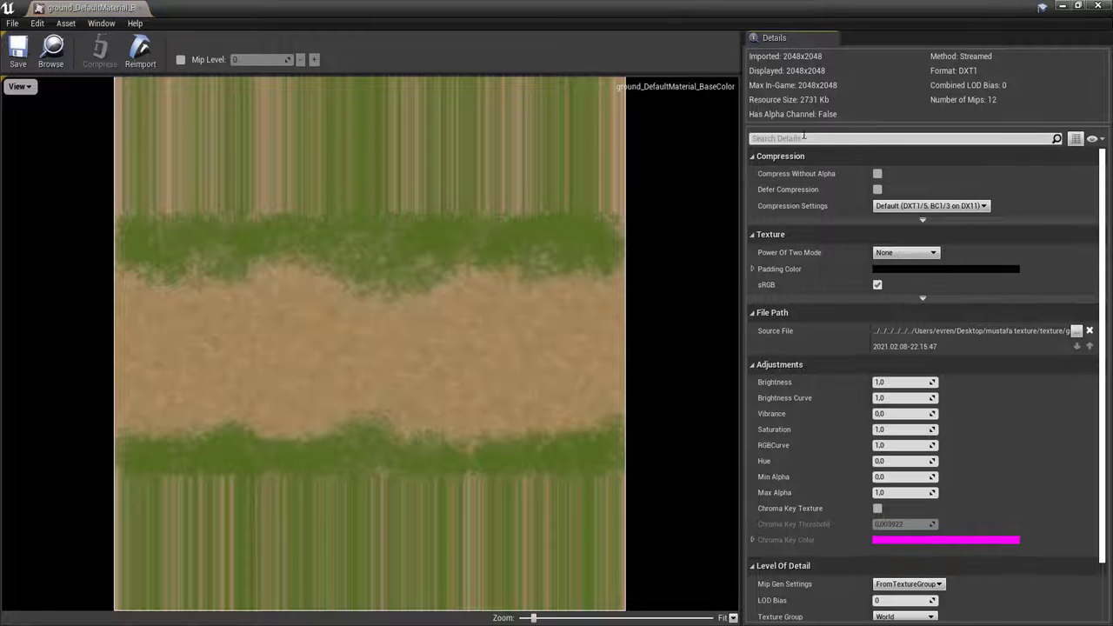
click(144, 9)
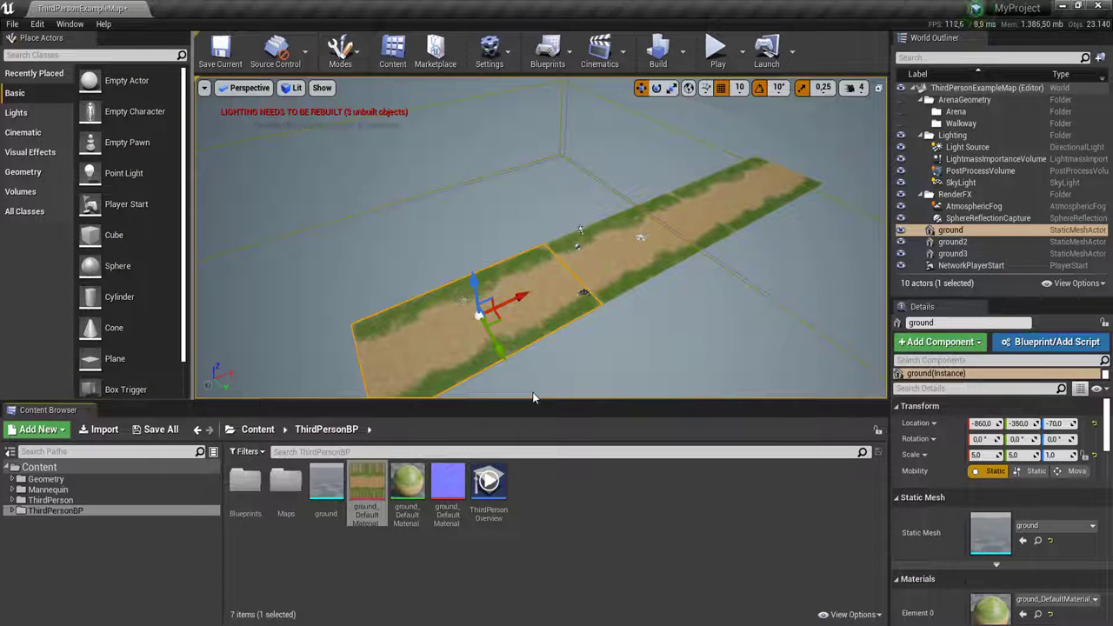
- Delete the duplicate ground2 and ground3 tiles
click(616, 262)
key(Delete)
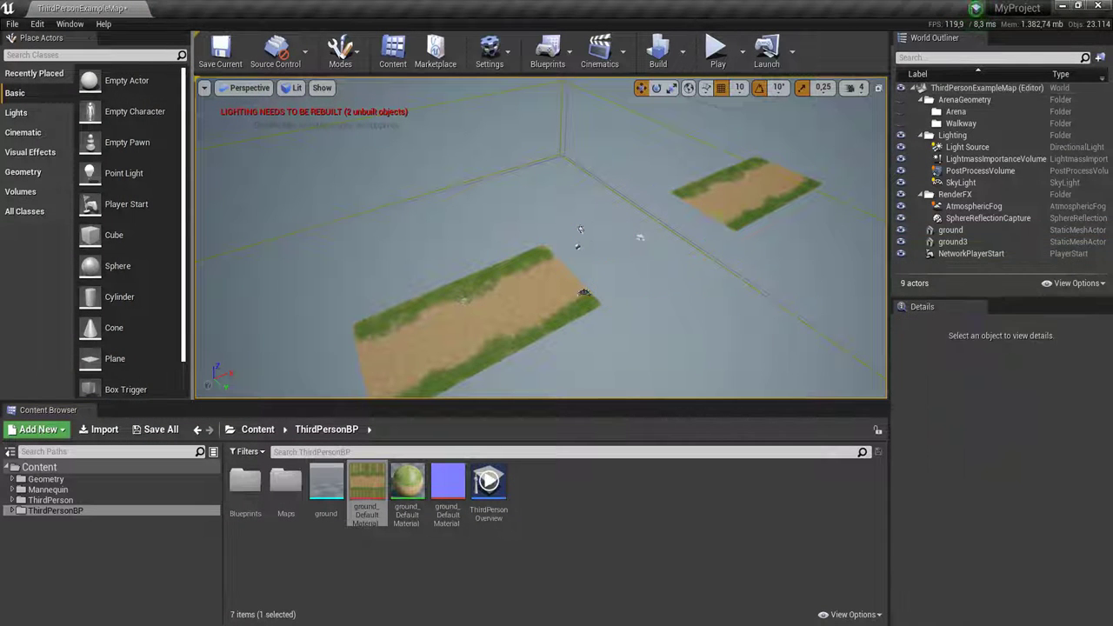
key(Delete)
- Stretch the remaining ground plane to an X scale of 30 and start a play test
click(950, 230)
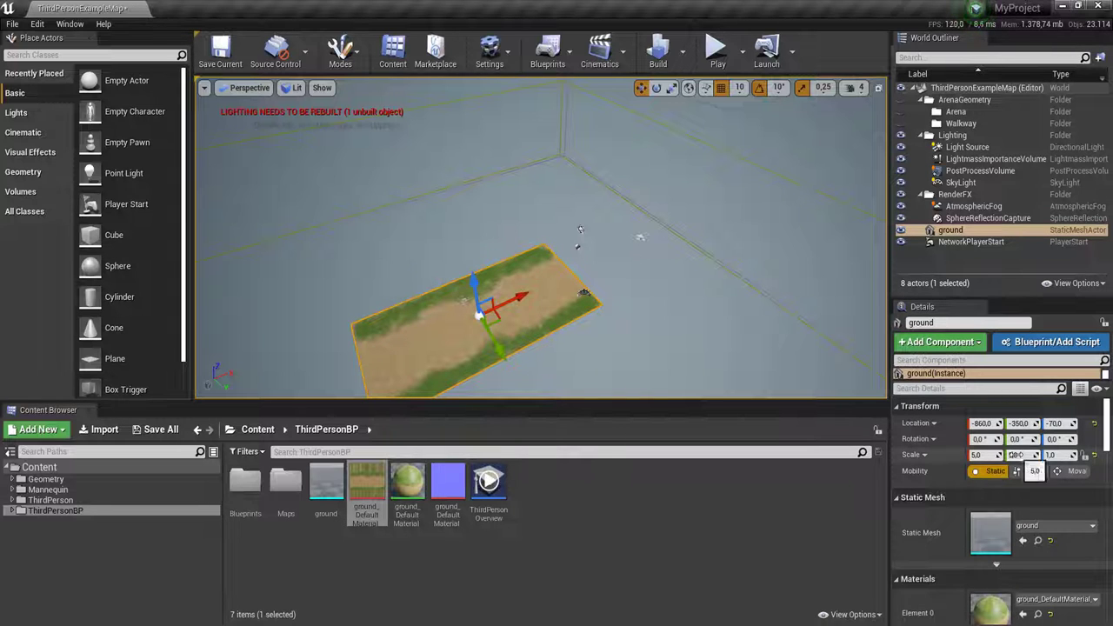
drag(1012, 454, 1019, 454)
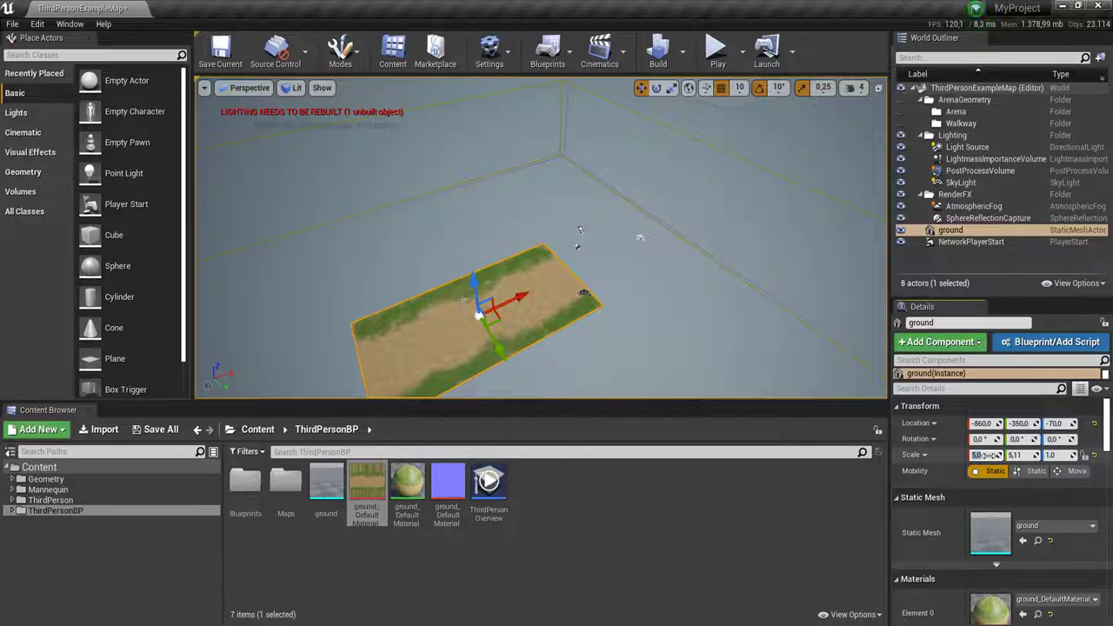
text(20)
key(Return)
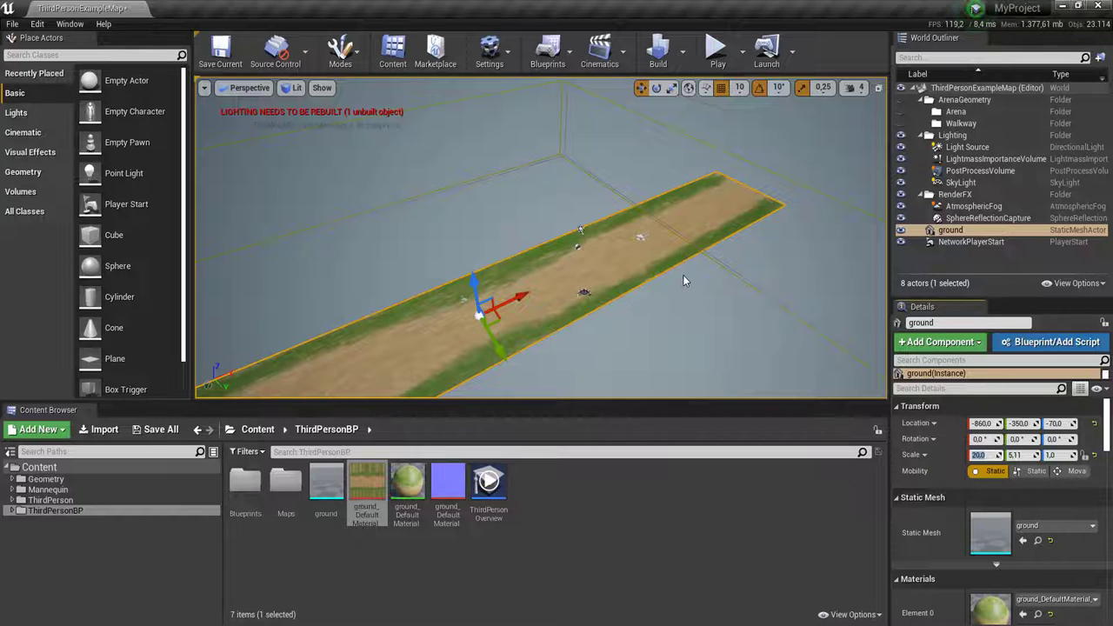
text(0)
key(Return)
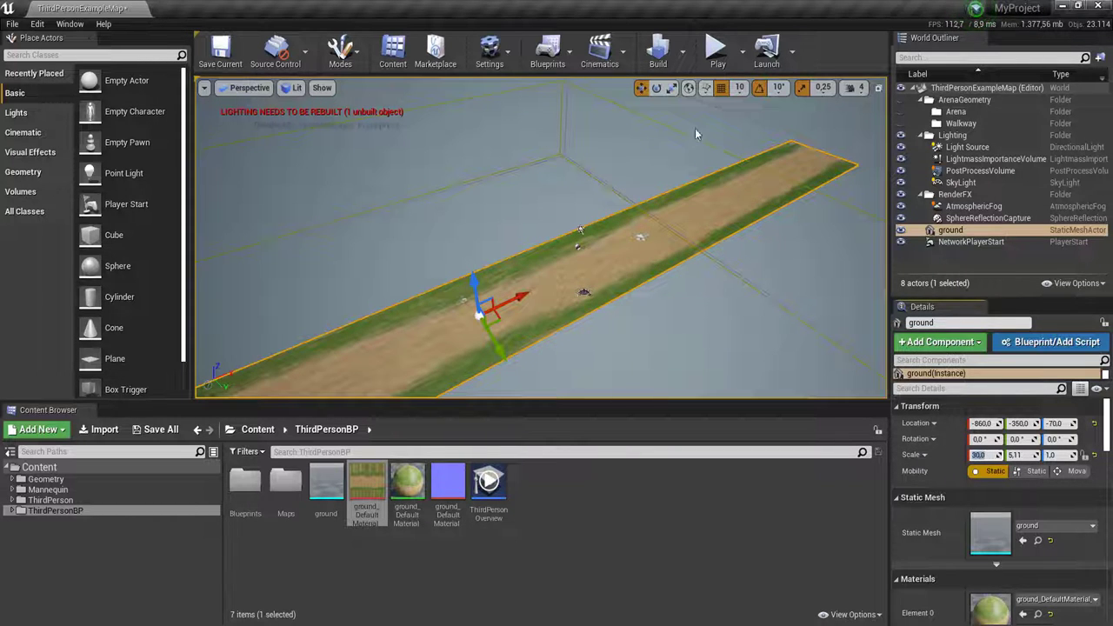
click(717, 48)
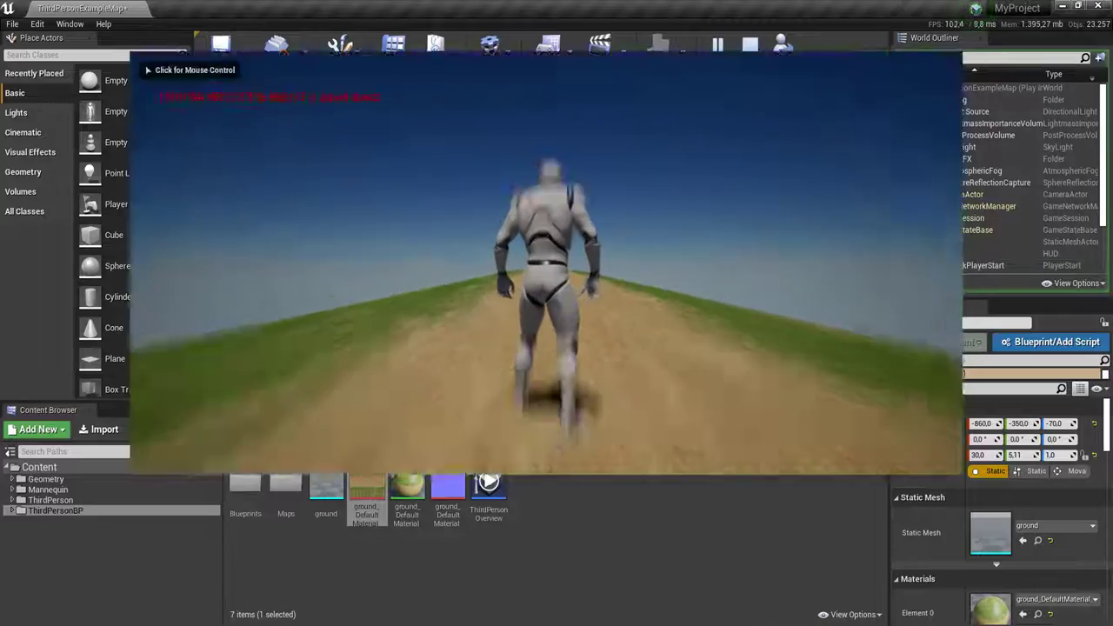
- Run the character fullscreen down the 30× stretched path, then stop and reselect the ground in the full editor
key(F11)
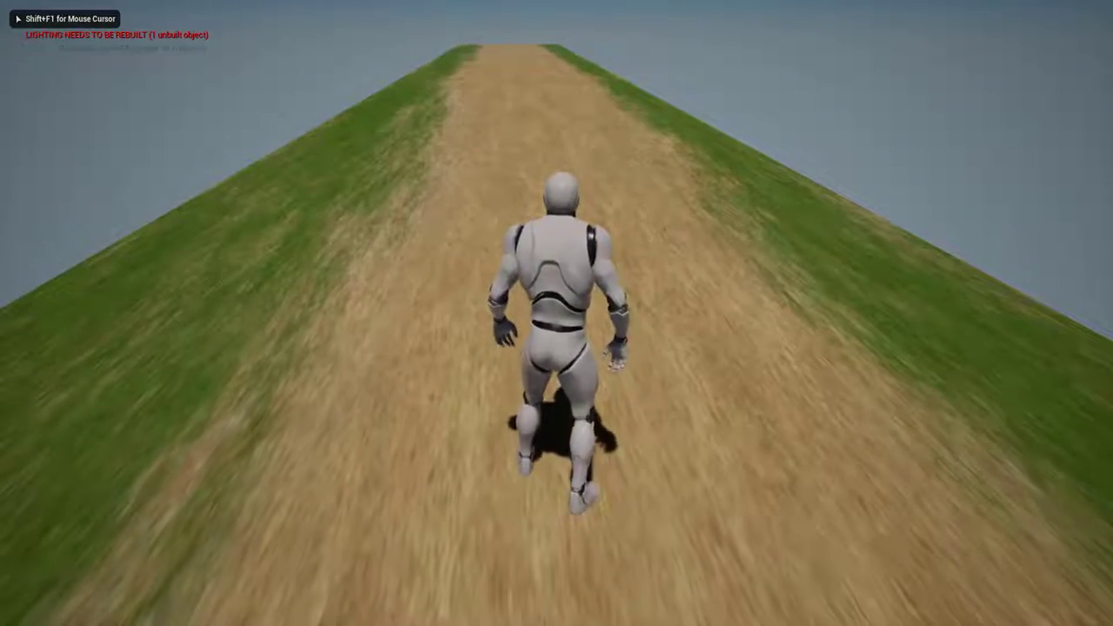
key(w)
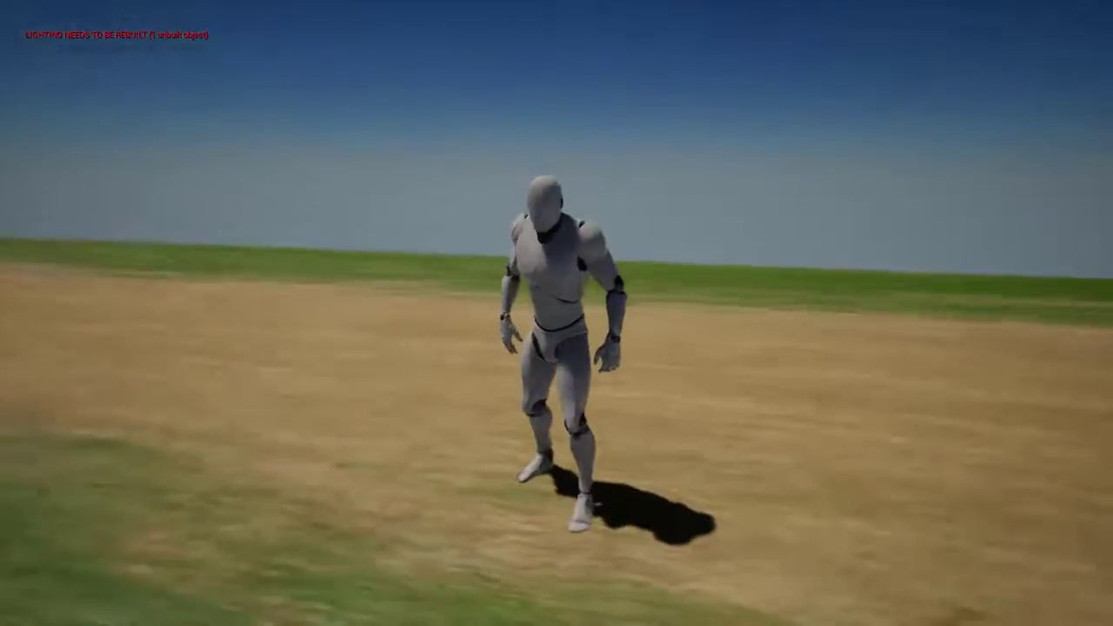
key(Escape)
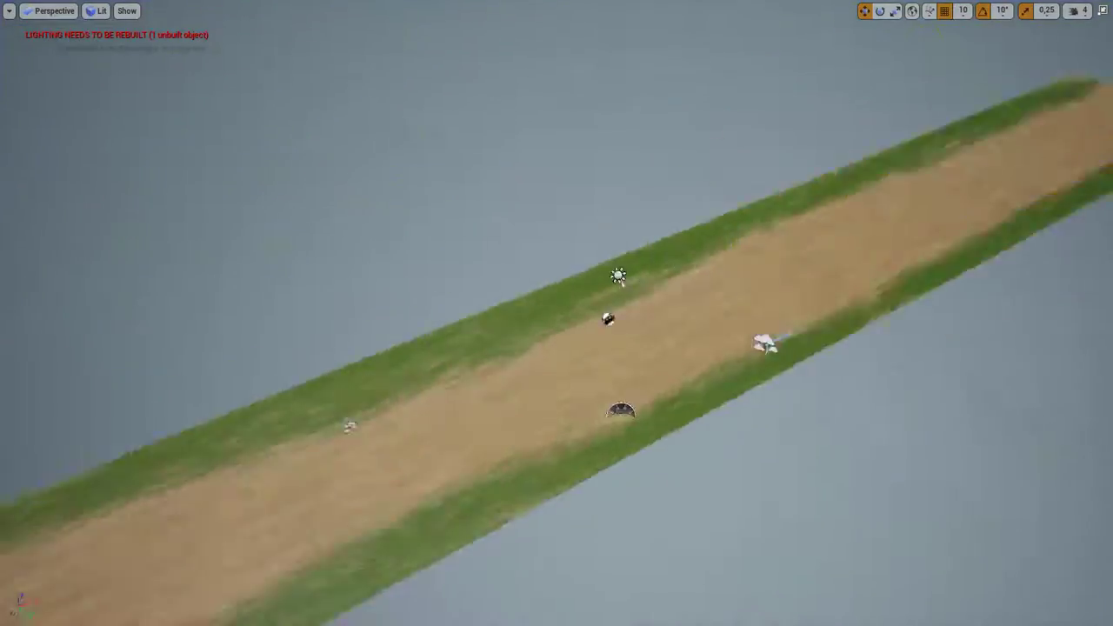
right_drag(496, 402, 496, 403)
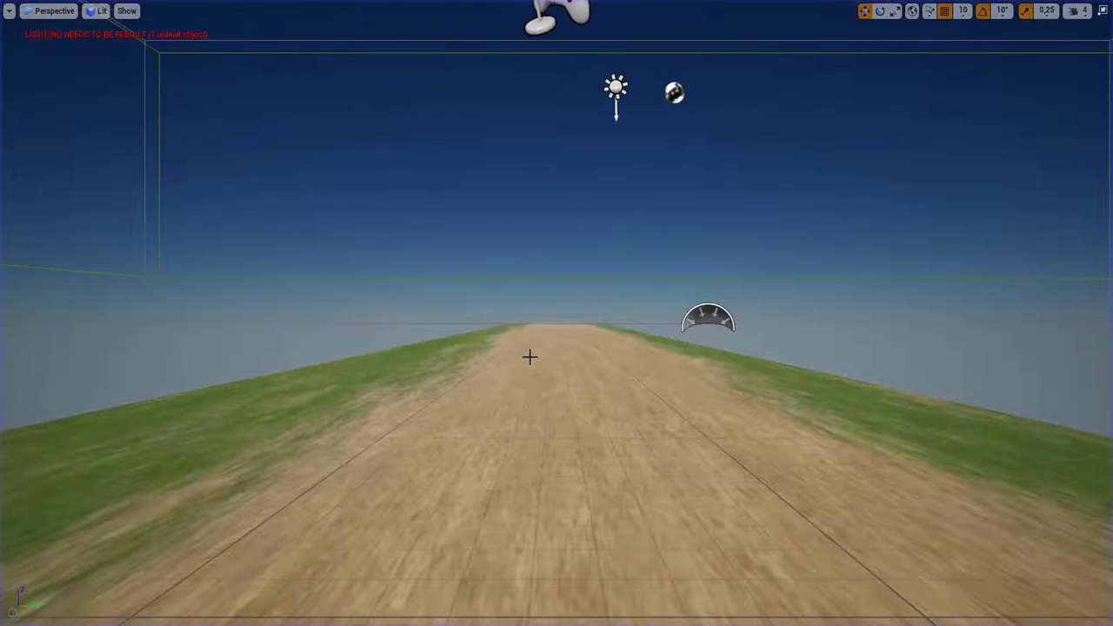
click(577, 350)
key(F11)
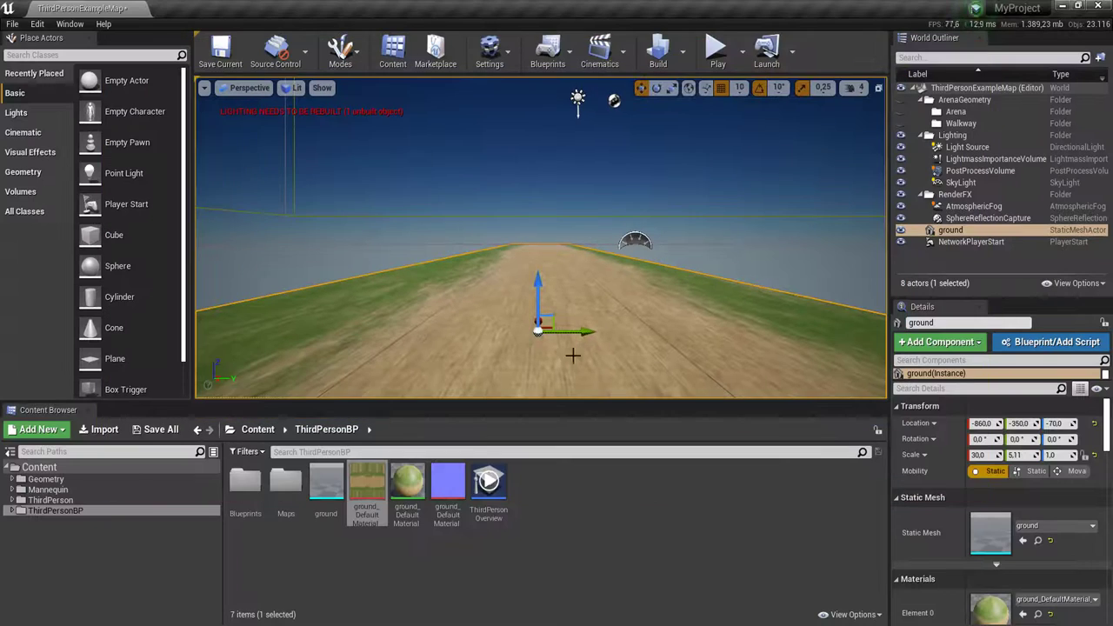
- In the ground material, shift the texture nodes left and add a TextureCoordinate node
double_click(409, 481)
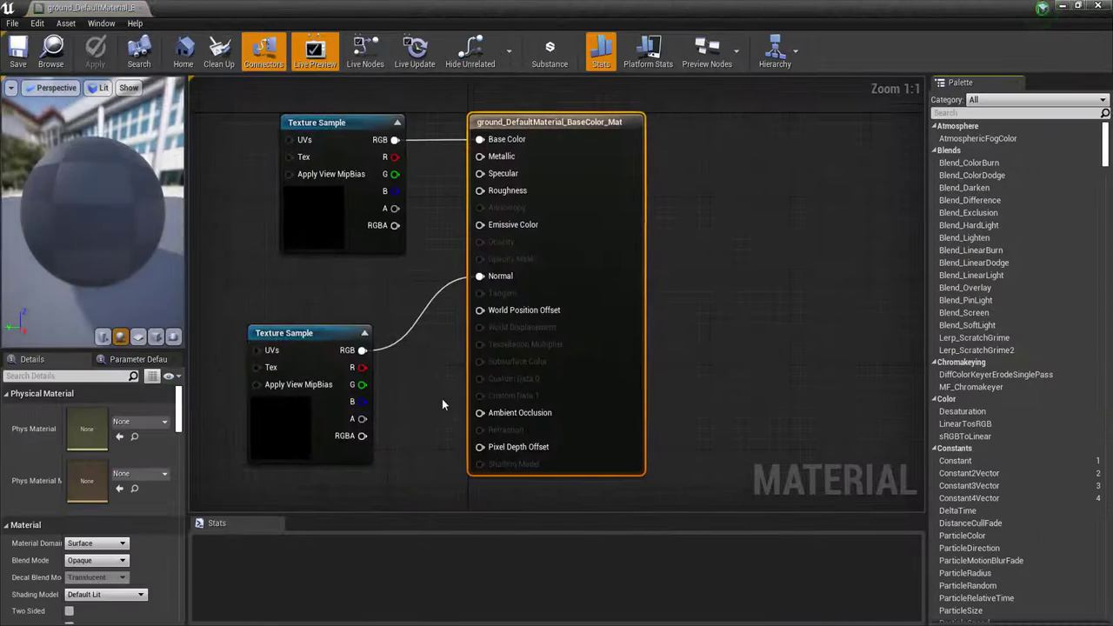
scroll(522, 383, down, 3)
right_drag(556, 217, 515, 273)
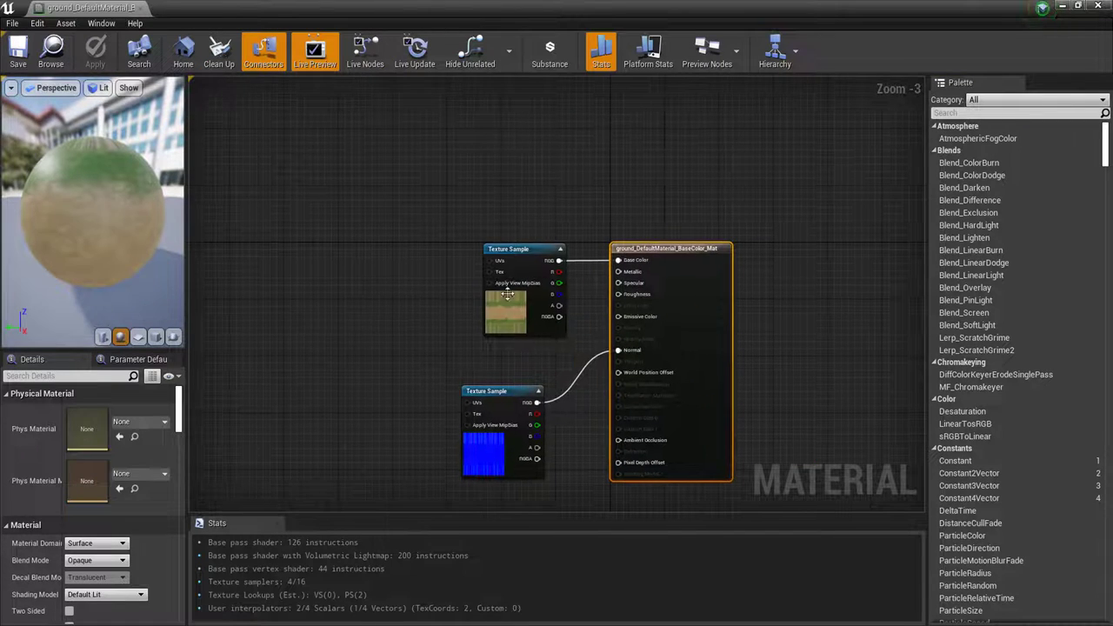
drag(509, 256, 467, 258)
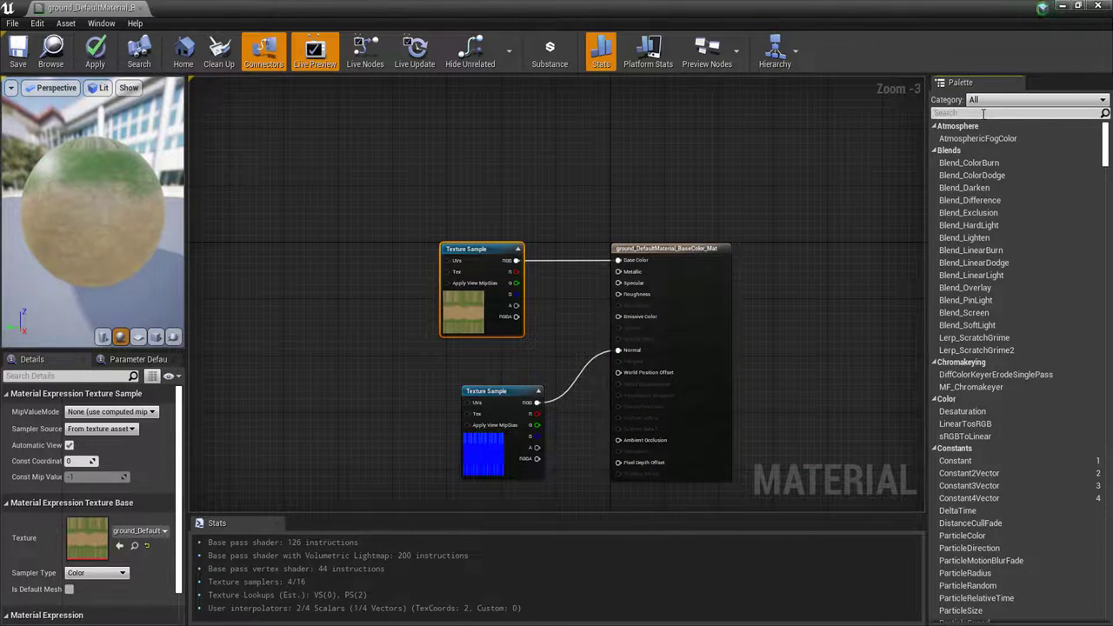
text(tex)
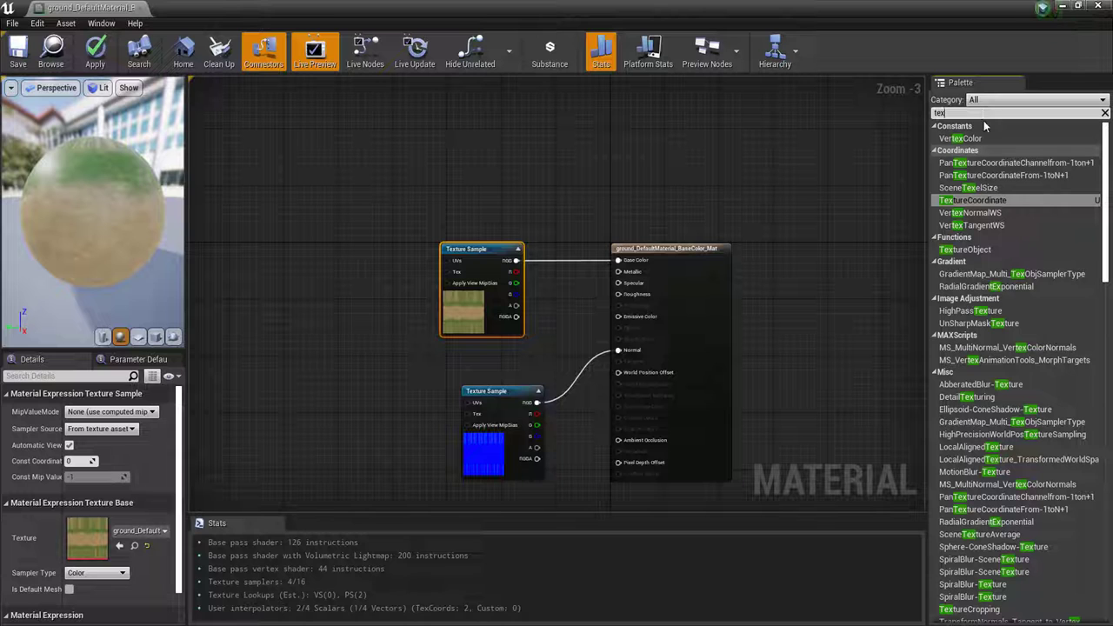
mouse_move(972, 200)
mouse_down()
mouse_move(333, 347)
mouse_move(445, 260)
mouse_up()
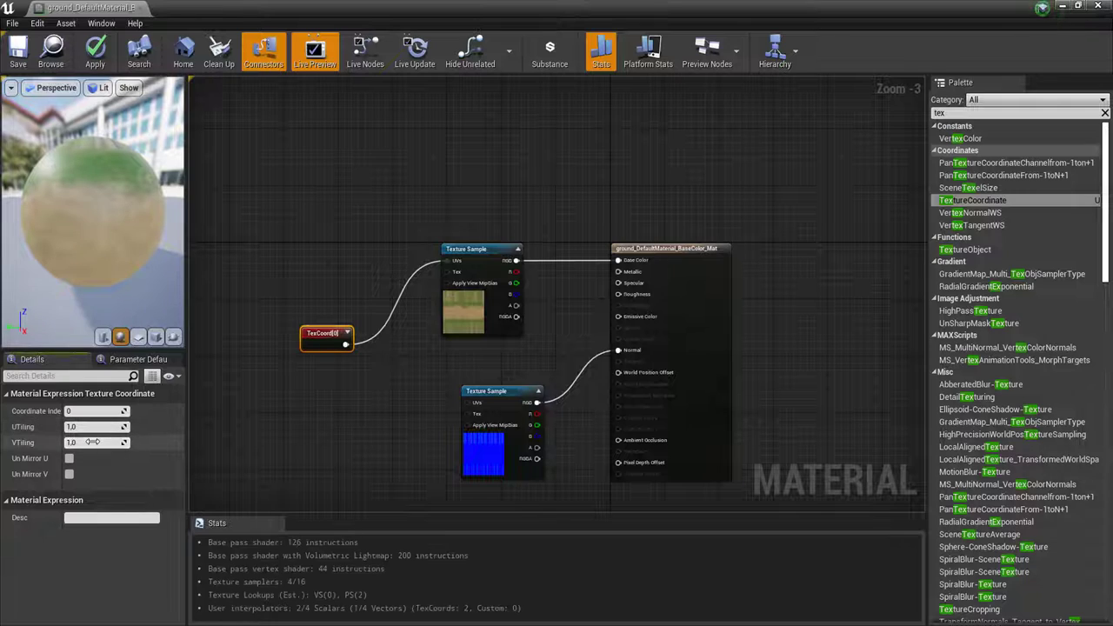
- Set the TextureCoordinate tiling to UTiling 6, VTiling 1 and apply the material
text(6)
key(Return)
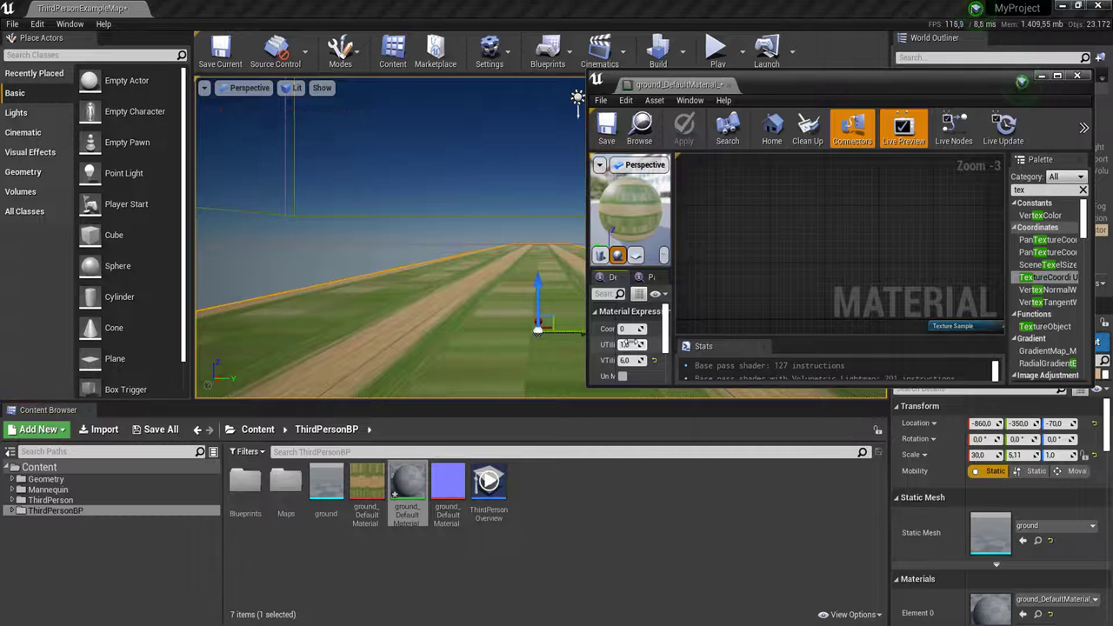
click(630, 345)
text(6)
key(Return)
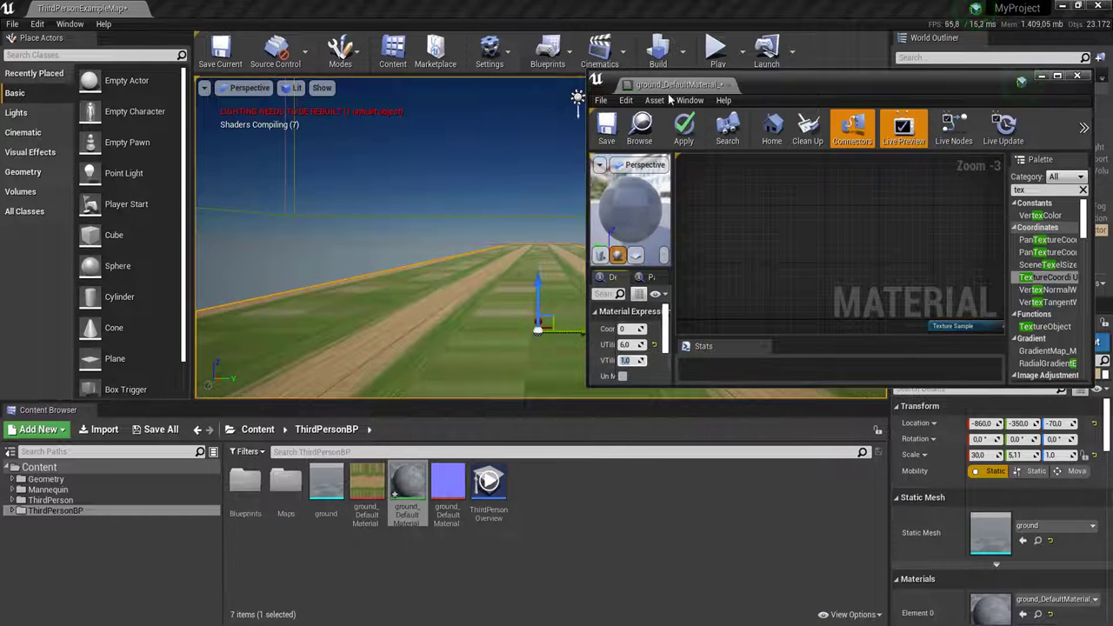
click(683, 130)
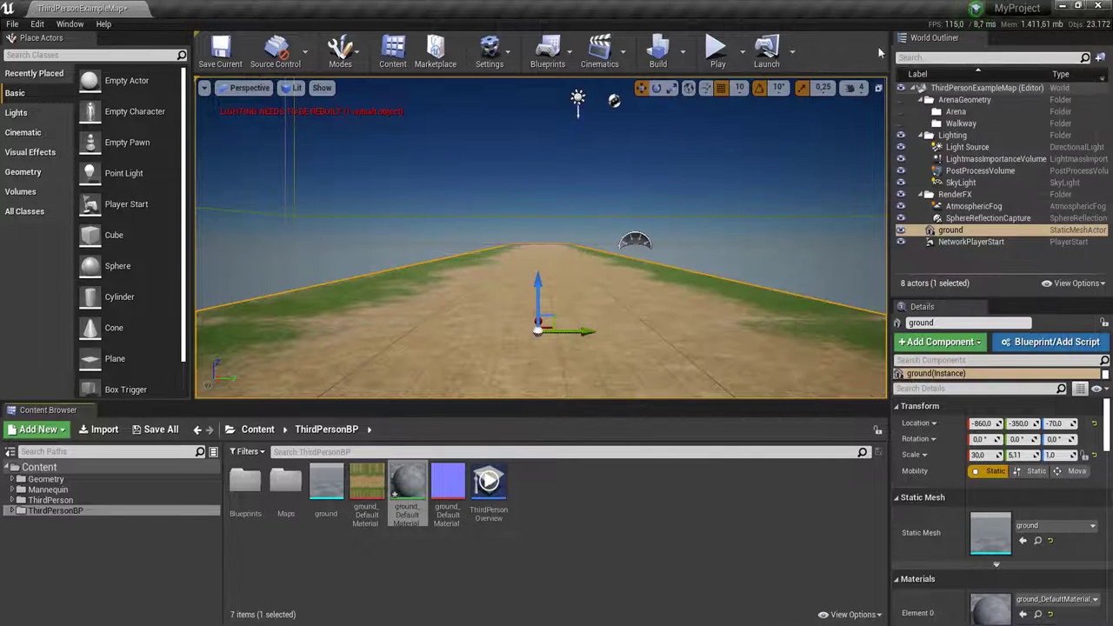
click(717, 50)
key(F11)
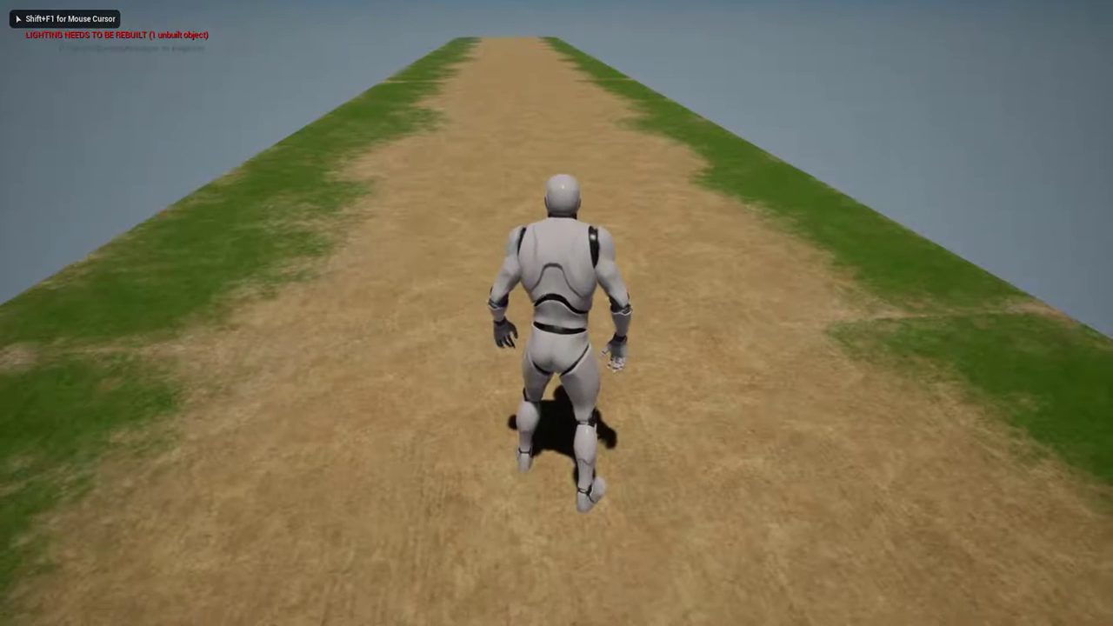
key(w)
key(d)
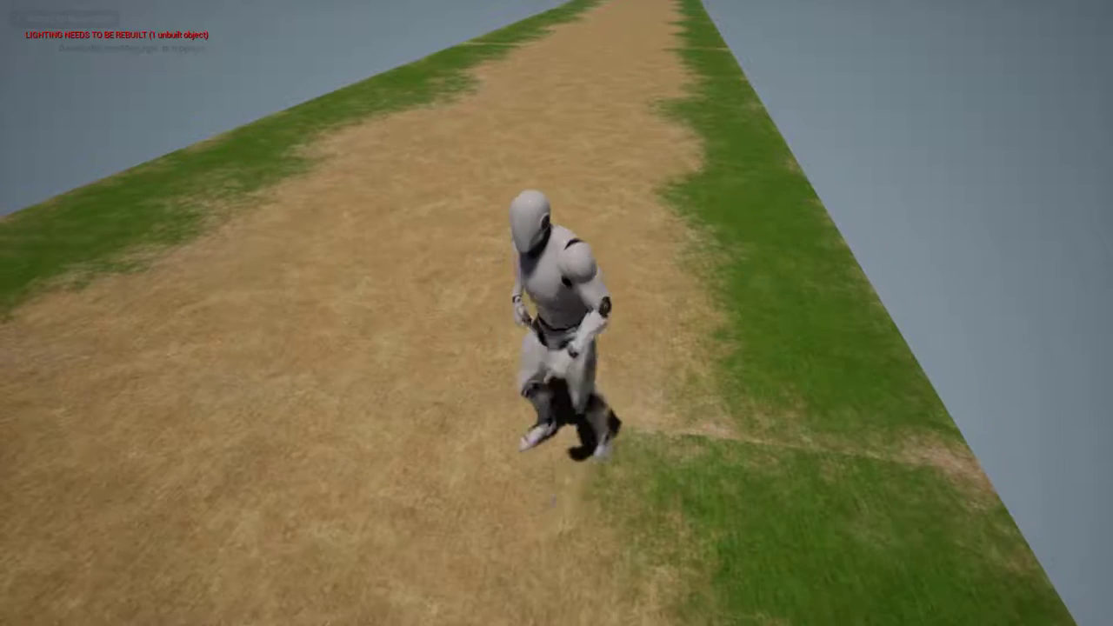
key(w)
key(w)
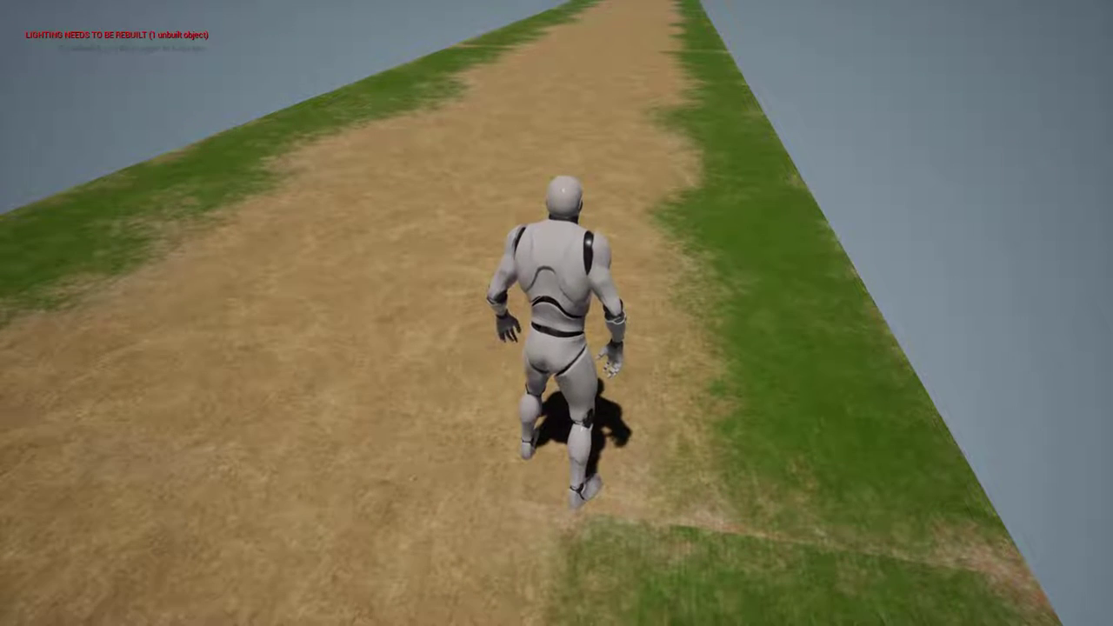
key(d)
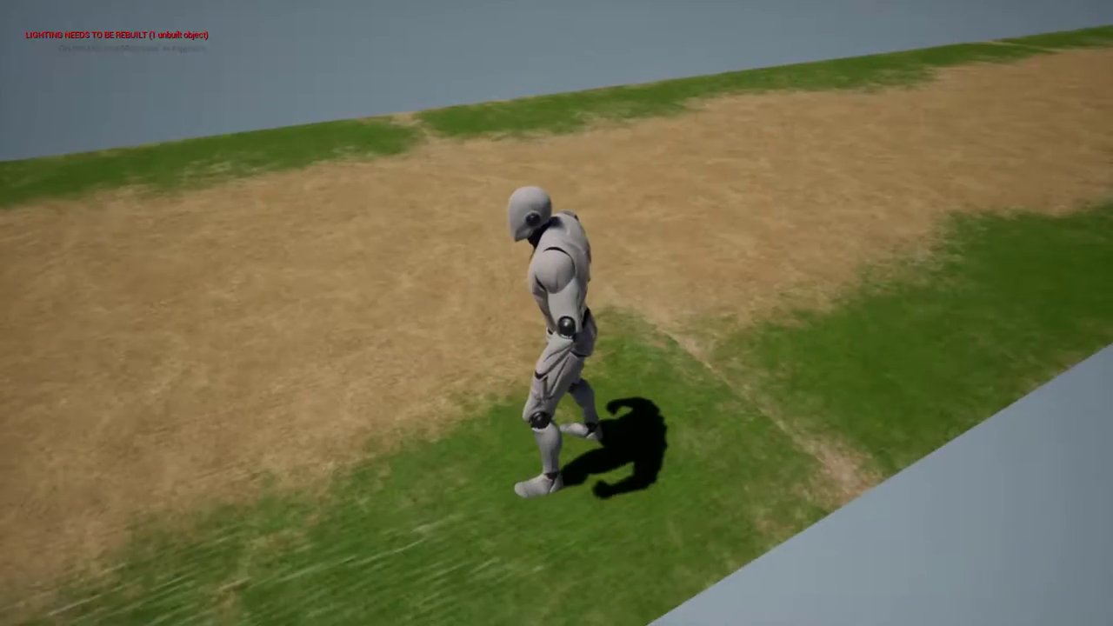
key(w)
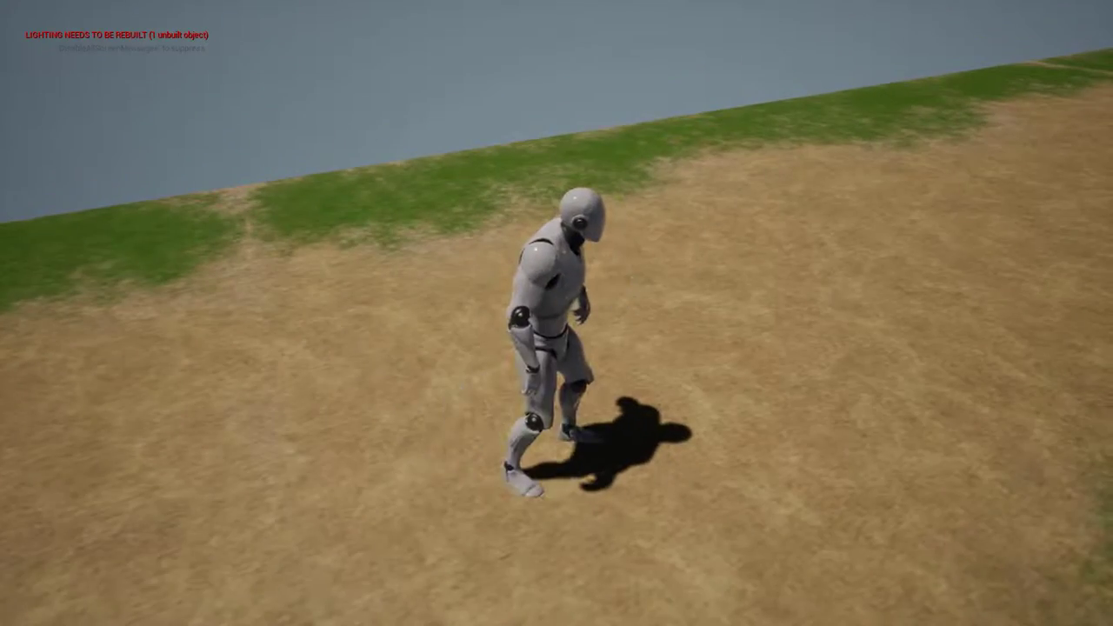
key(a)
key(s)
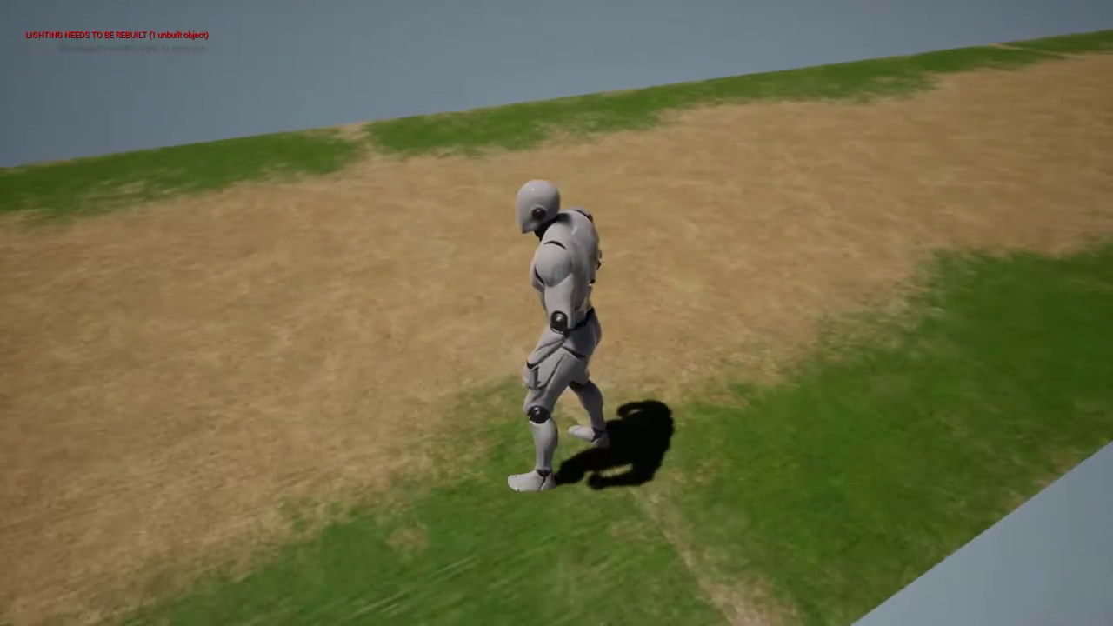
key(w)
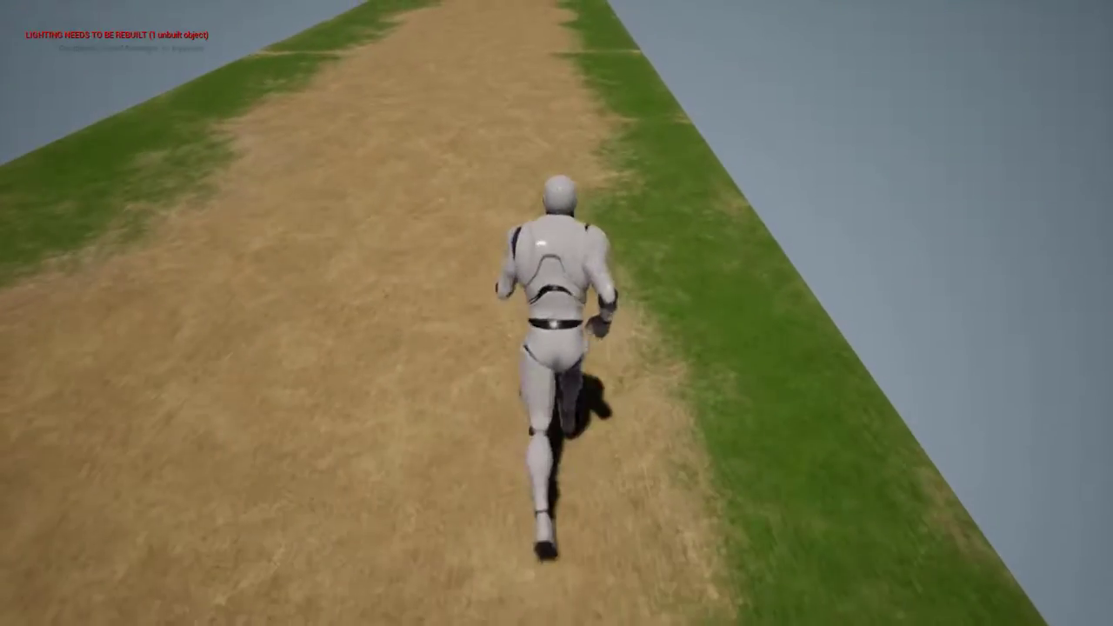
key(Escape)
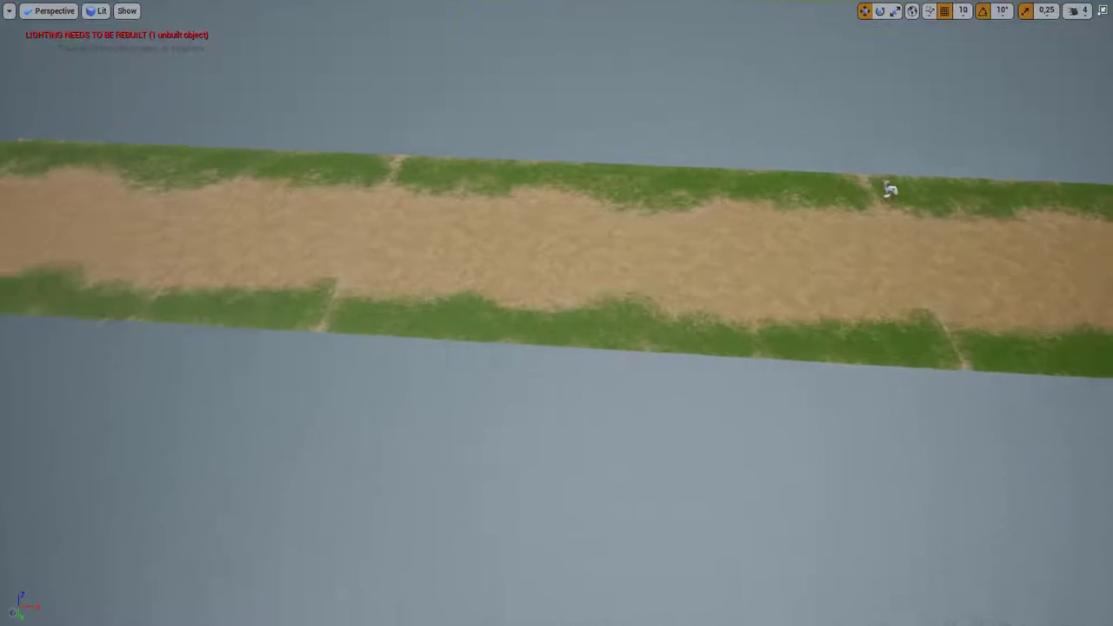
right_drag(313, 323, 320, 321)
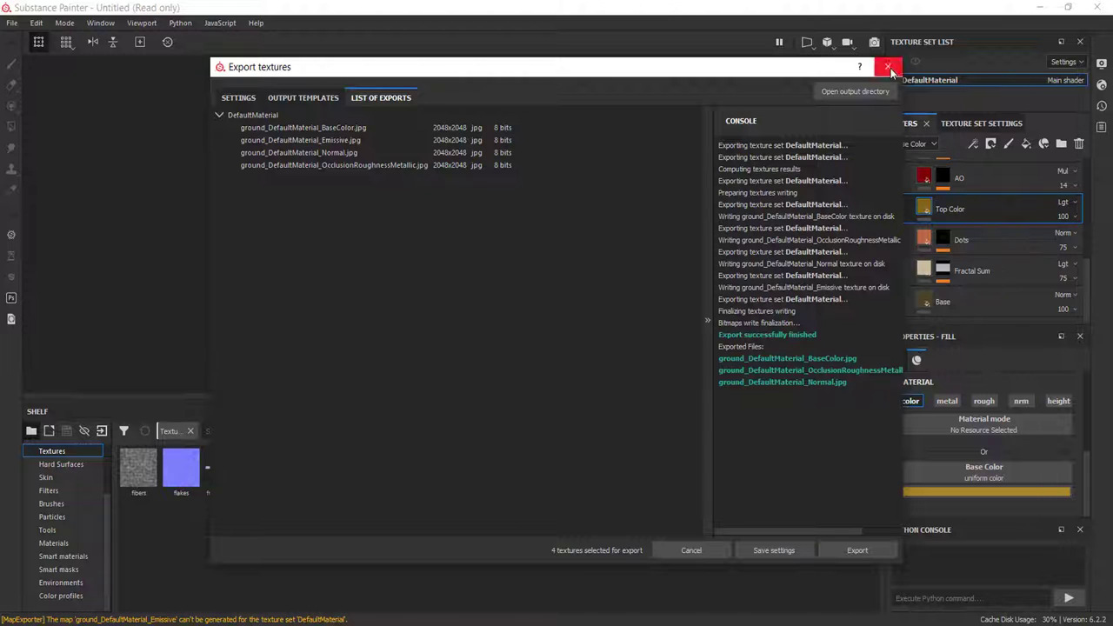
- Close the Export textures settings, then zoom and orbit to inspect the textured ground plane
click(887, 66)
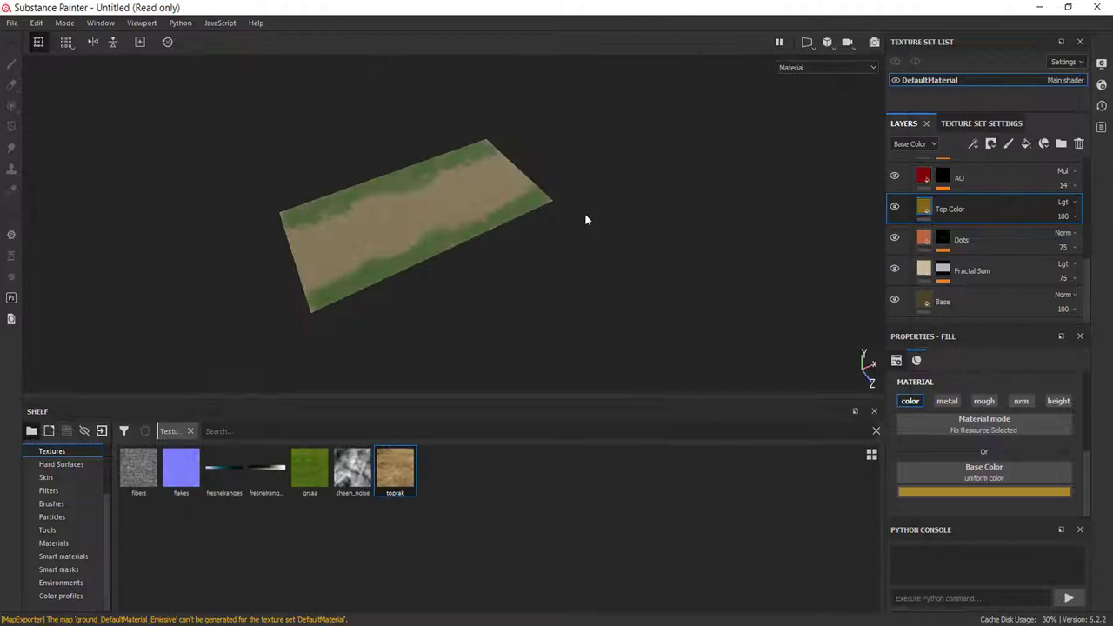
alt+right_drag(315, 283, 315, 313)
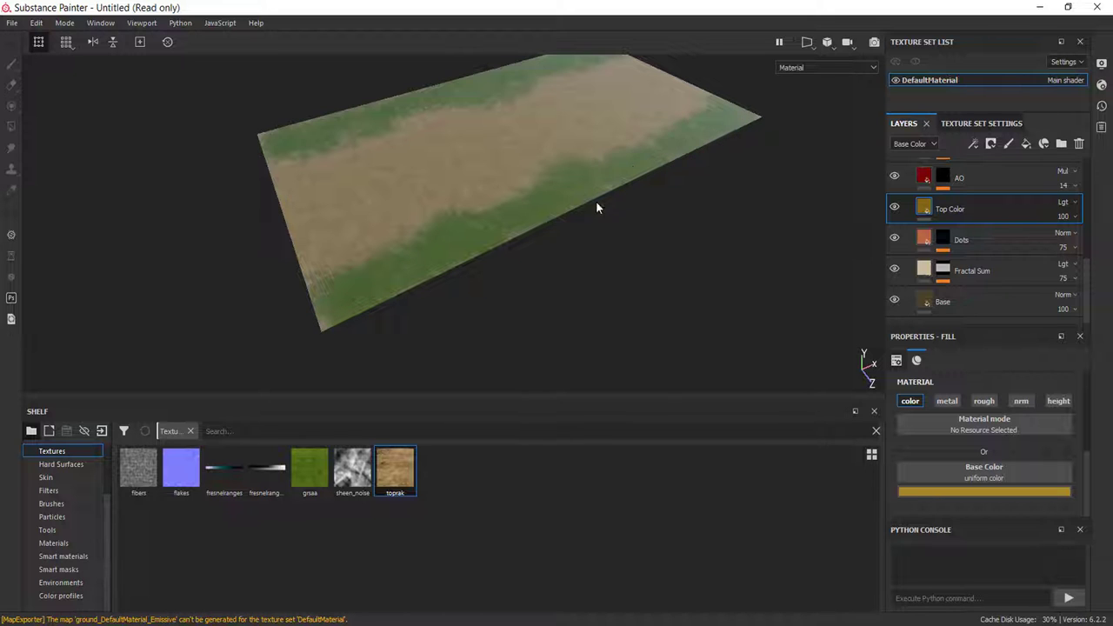
alt+drag(597, 207, 345, 250)
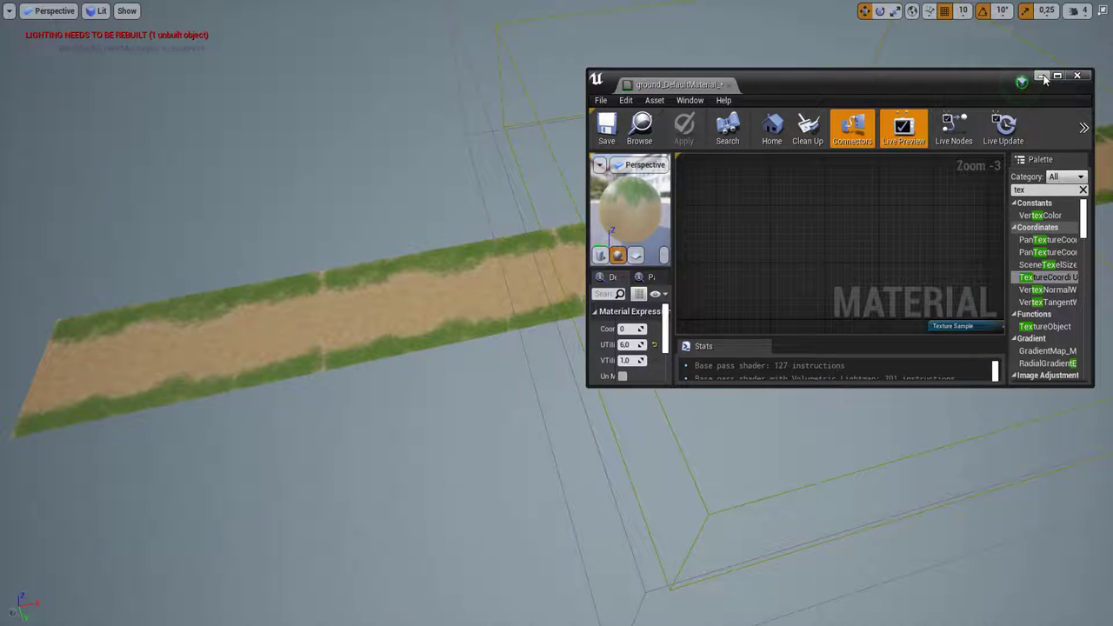
- Minimize the material editor and playtest the character running down the retiled path
click(1042, 77)
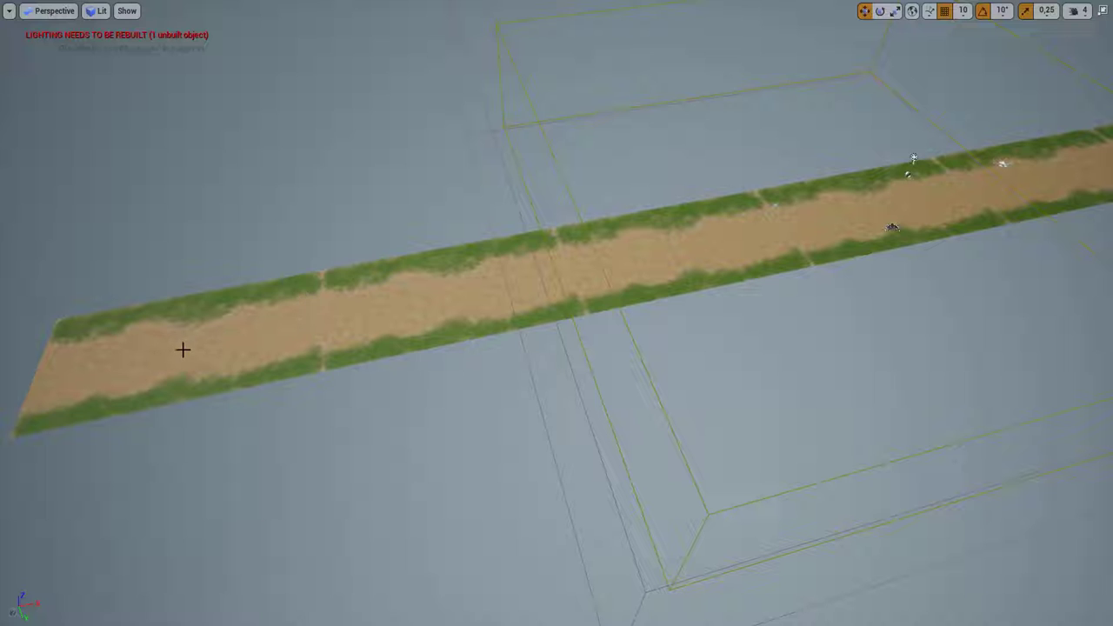
scroll(317, 367, up, 2)
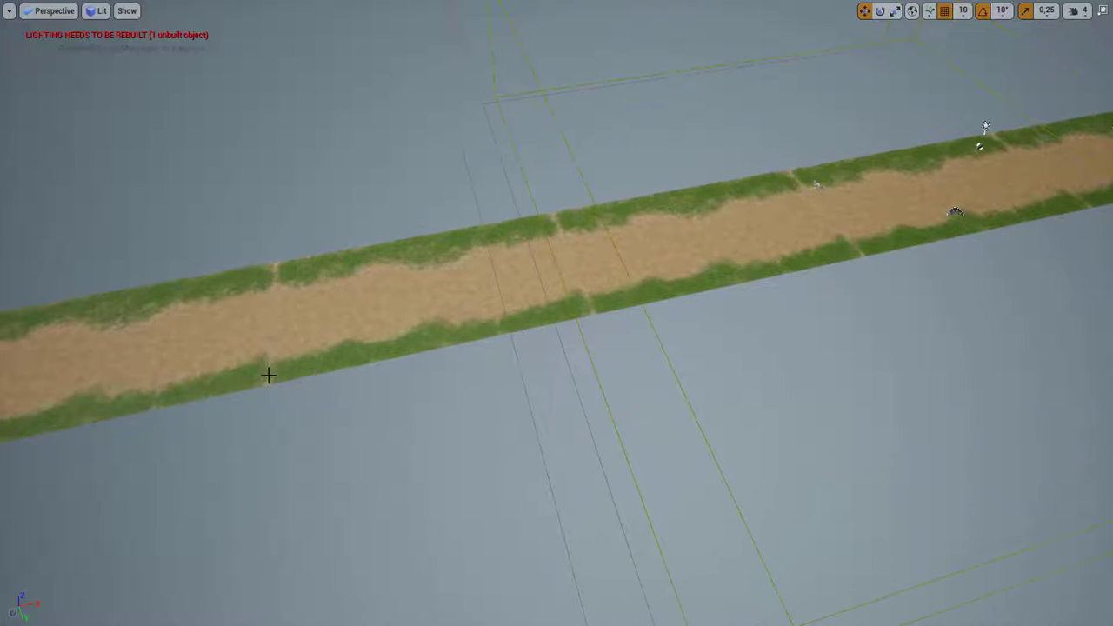
scroll(293, 343, down, 2)
scroll(293, 345, down, 2)
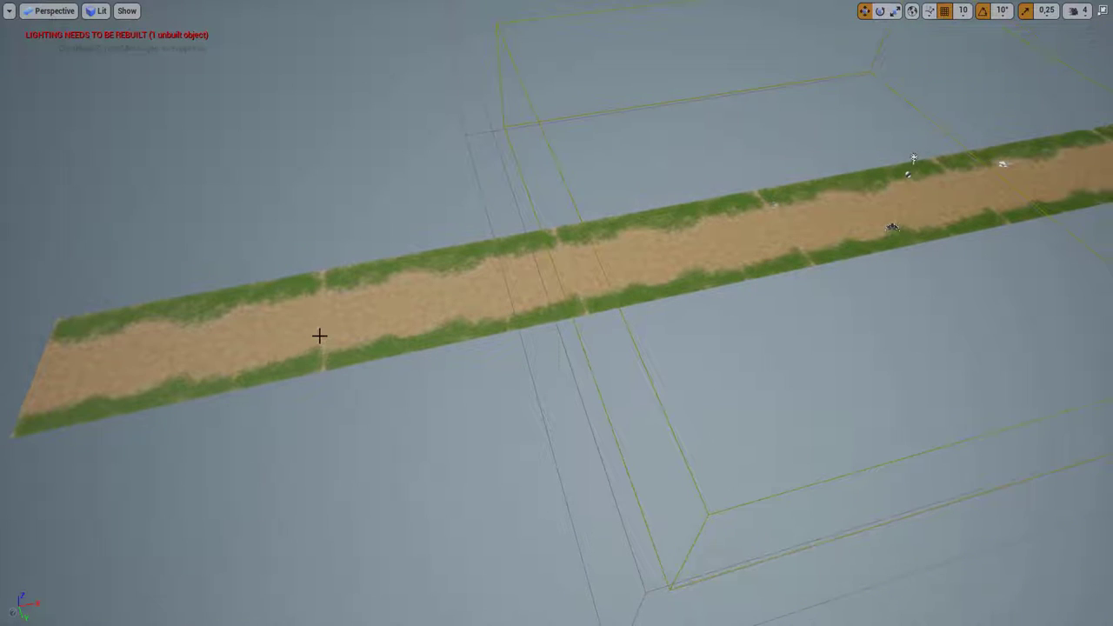
key(alt+p)
key(w)
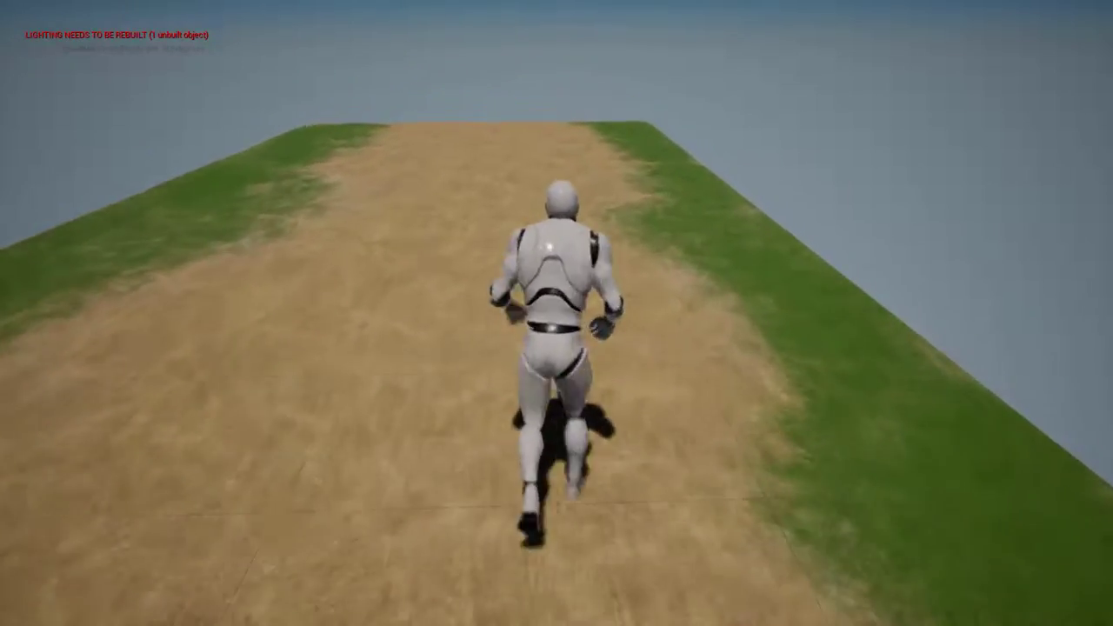
key(Escape)
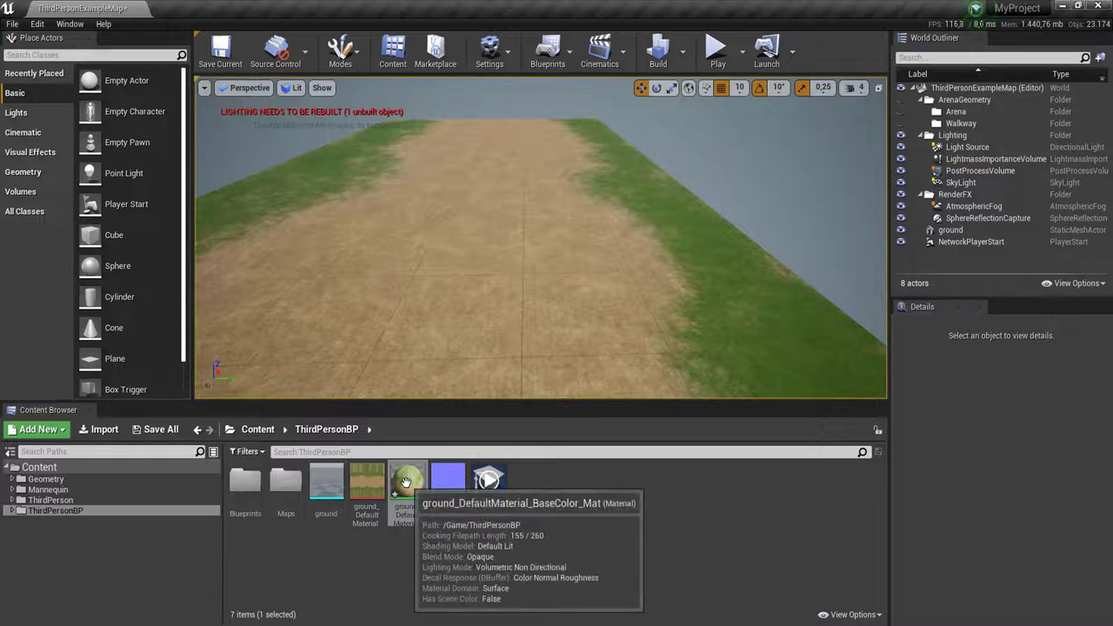
- Open ground_DefaultMaterial_BaseColor maximized, try Maximum Texture Size 256, then reset it to 0
double_click(356, 492)
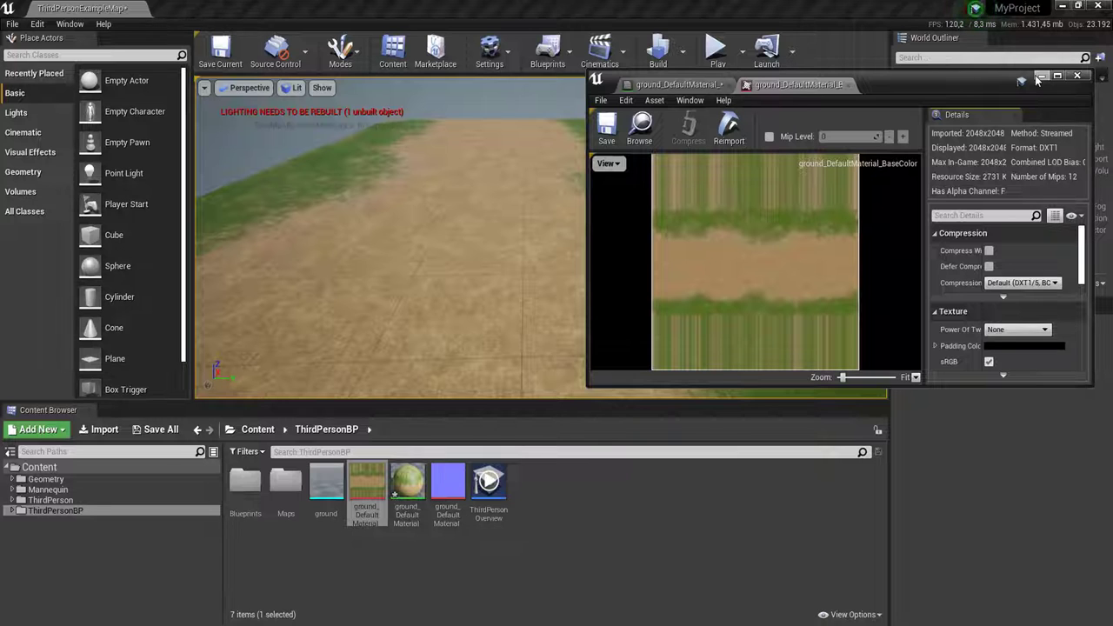
double_click(892, 80)
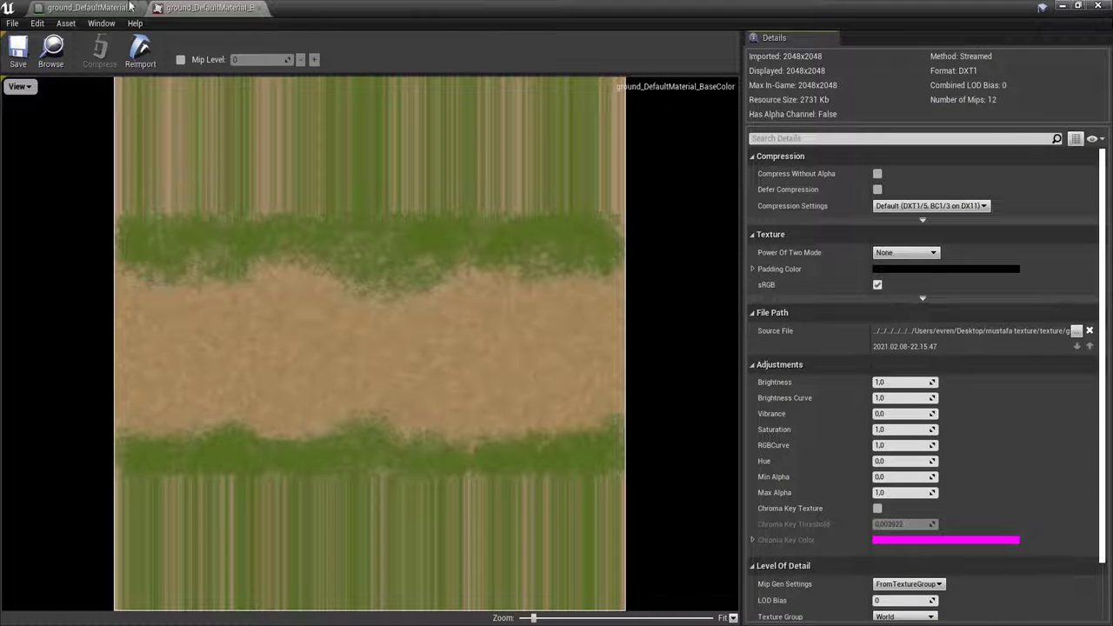
click(87, 7)
click(208, 7)
click(900, 139)
text(ma)
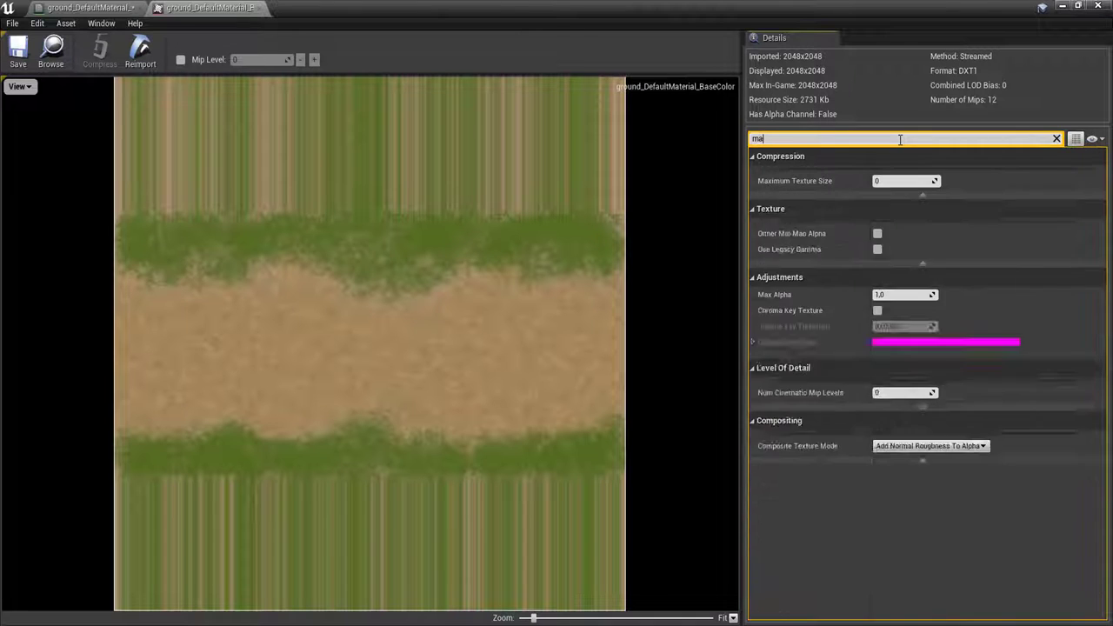
text(x)
click(918, 180)
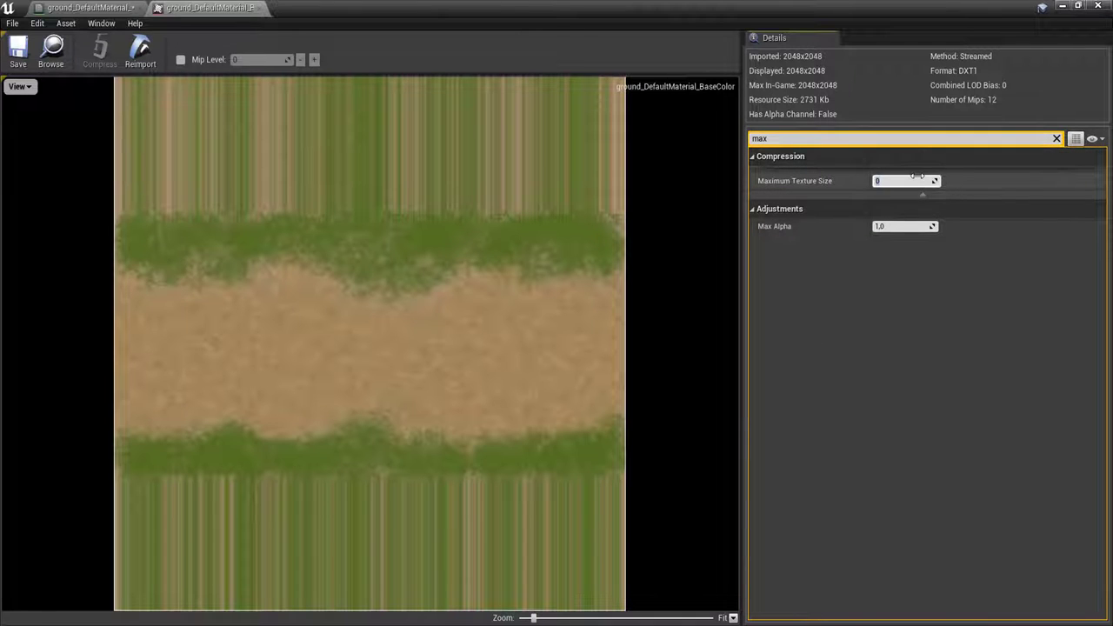
text(256)
key(Return)
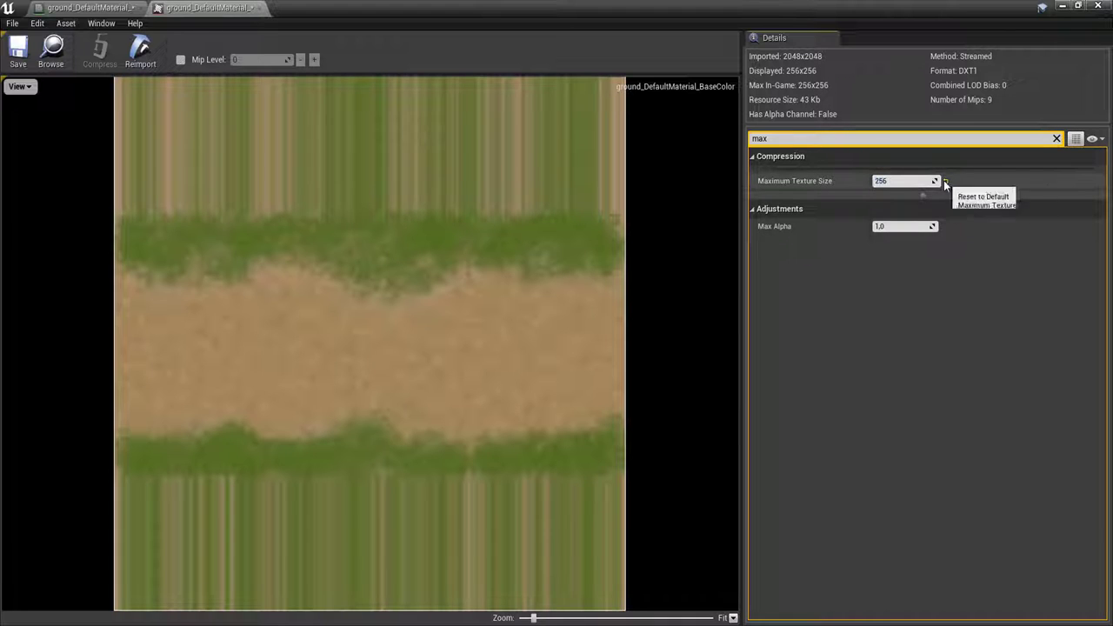
click(944, 180)
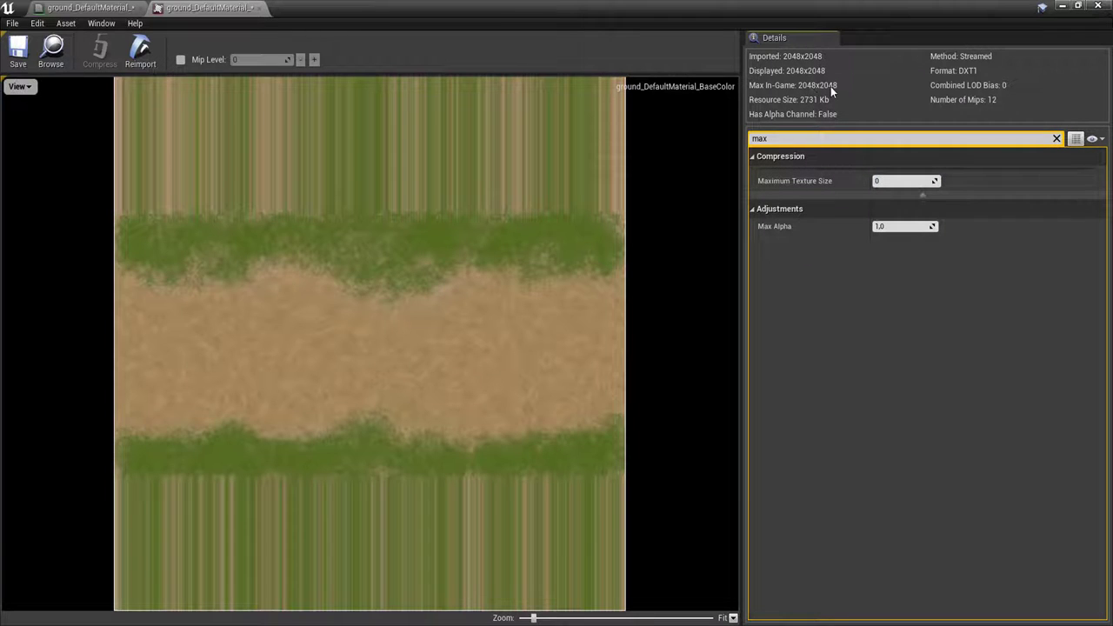
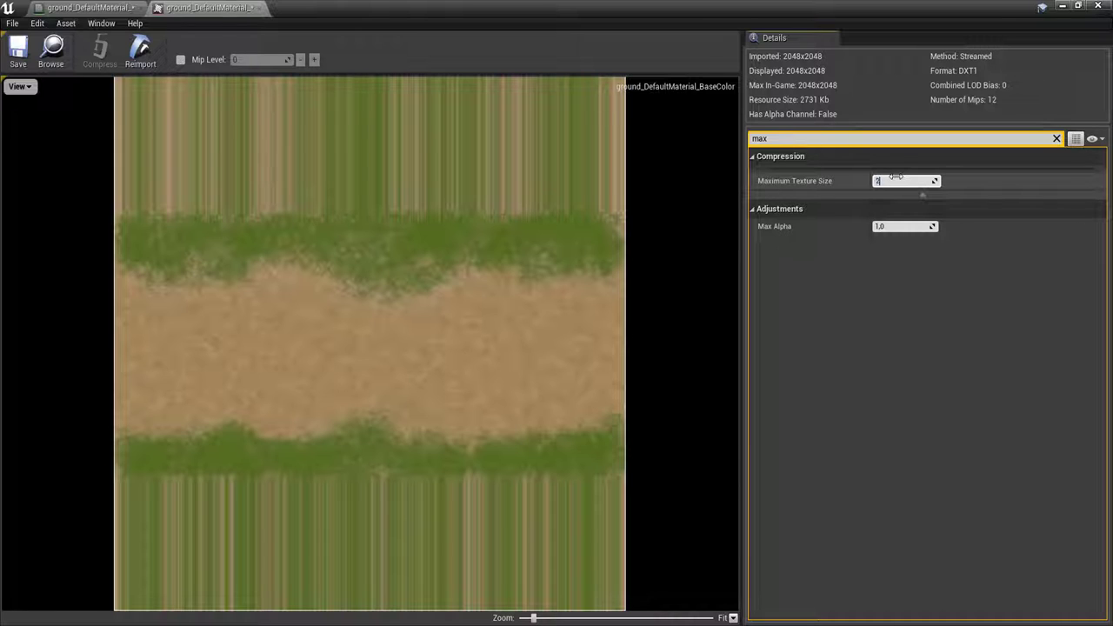
text(56)
- Cap the ground base-colour texture's Maximum Texture Size at 256 and save it
key(Return)
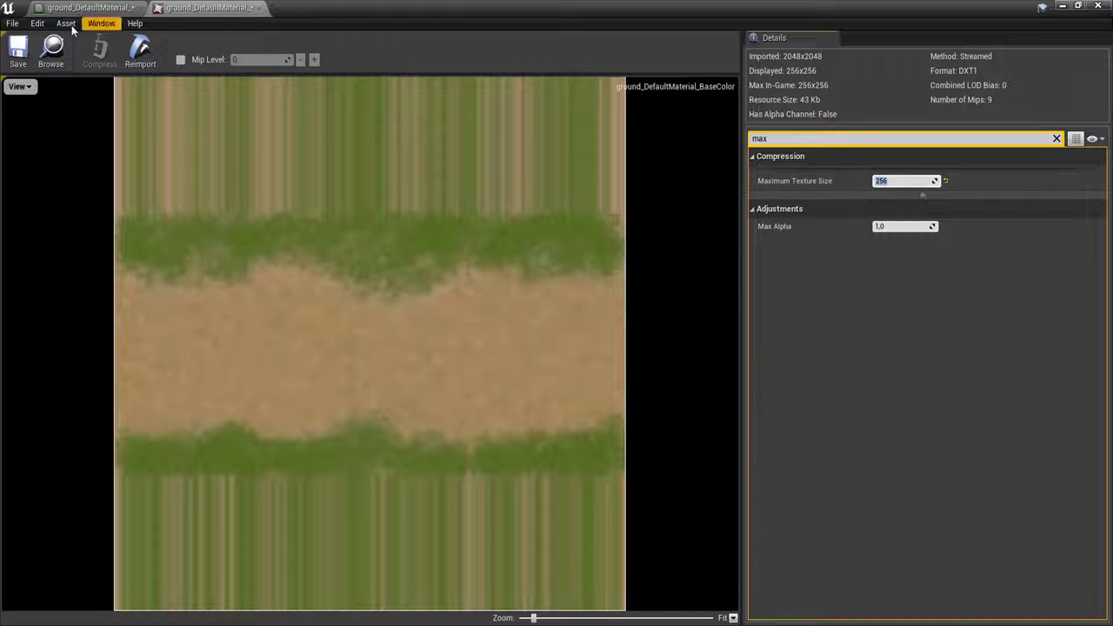
click(18, 49)
click(81, 9)
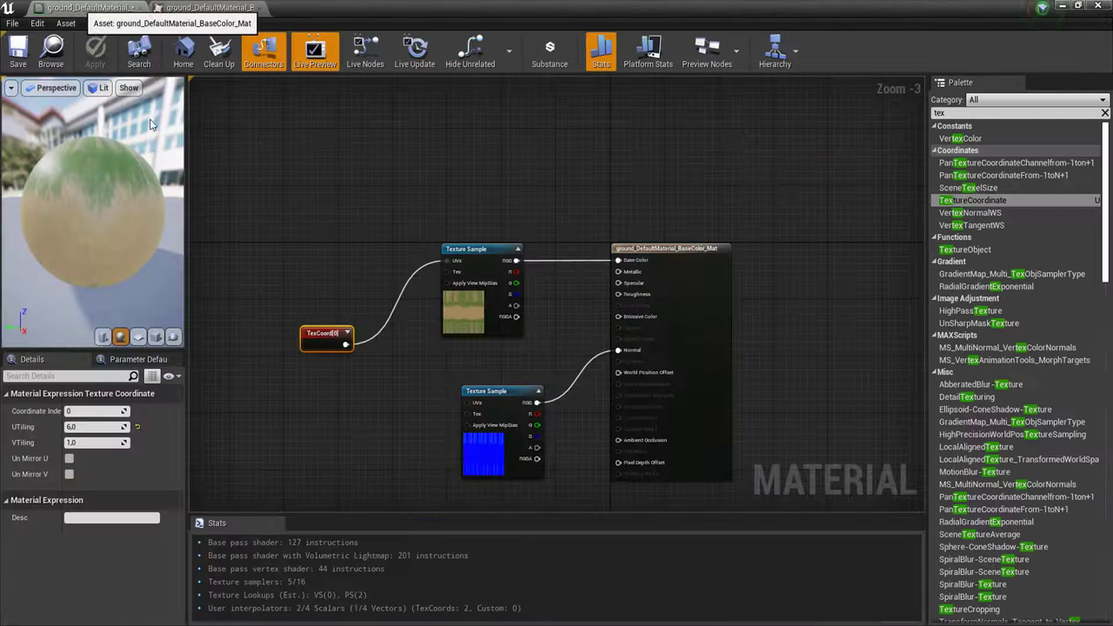
drag(130, 8, 269, 7)
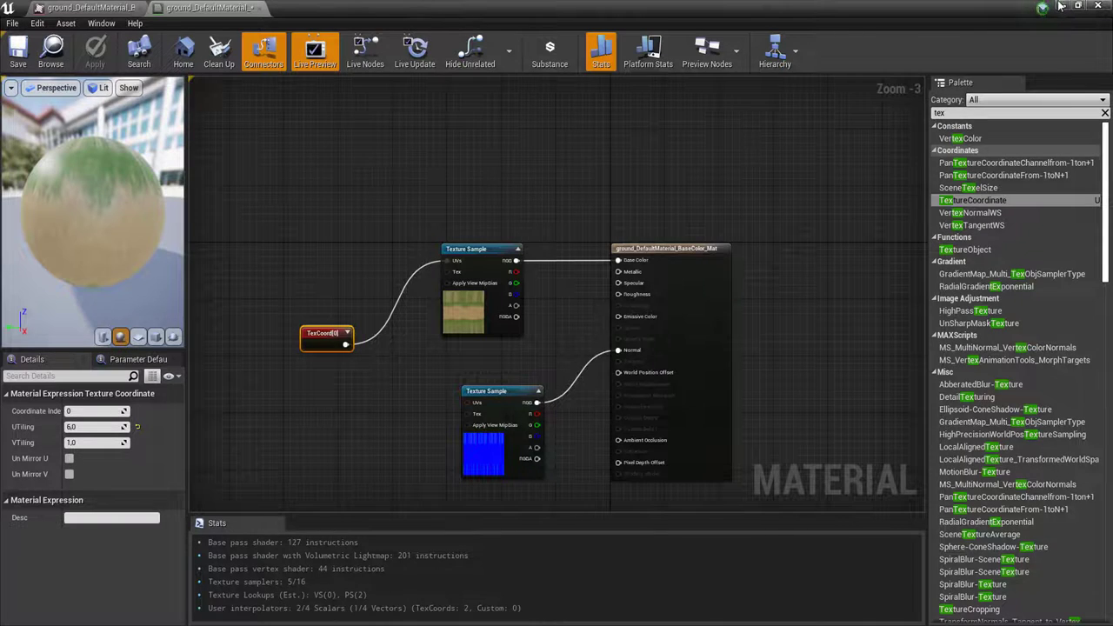
- Play-test the level full-screen to see the dirt path at 256, then stop
click(1059, 6)
click(717, 48)
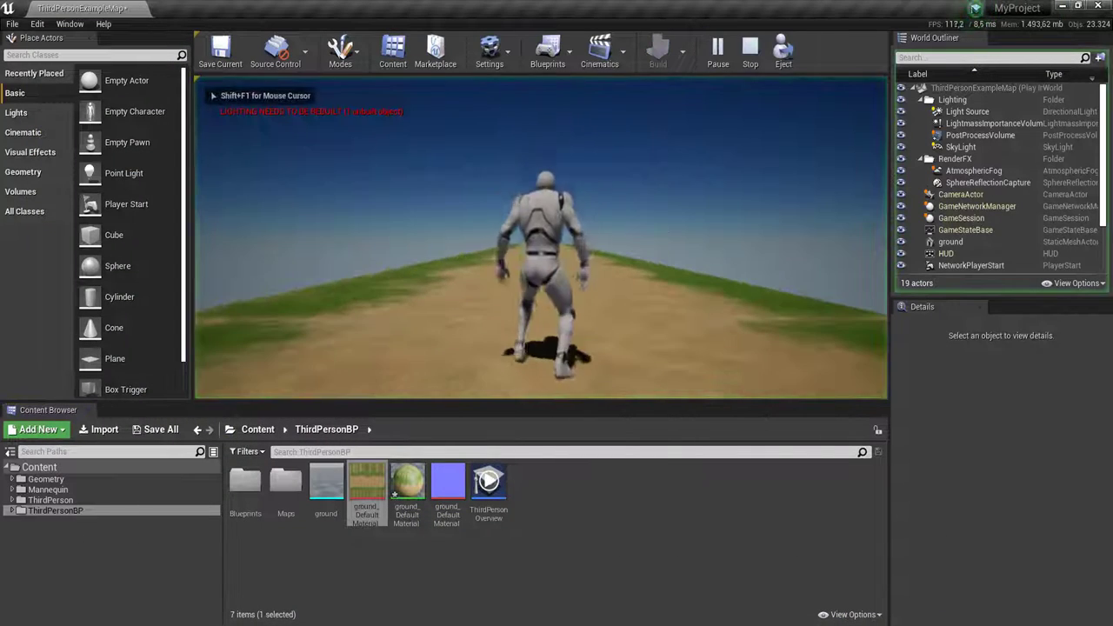
key(F11)
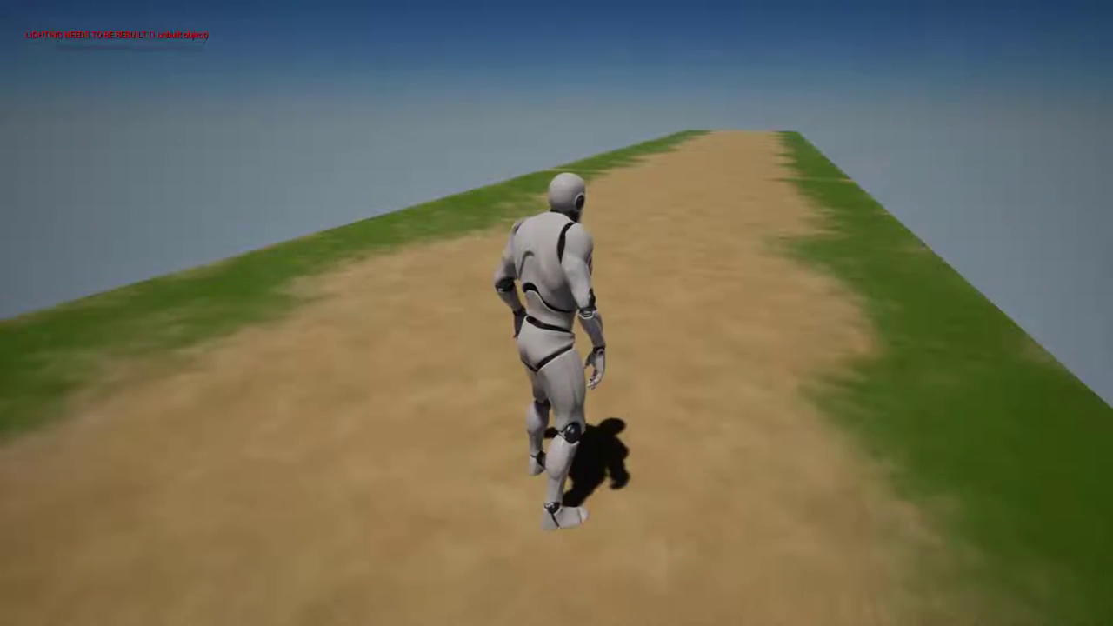
key(Escape)
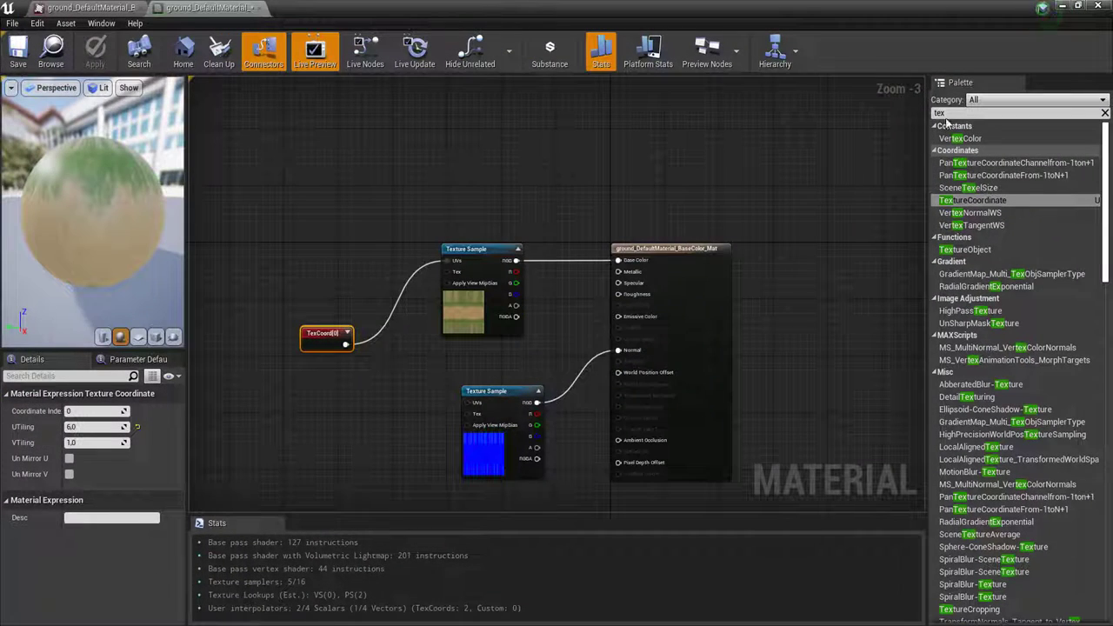
- Change the ground texture's Maximum Texture Size to 512 and save it
click(259, 8)
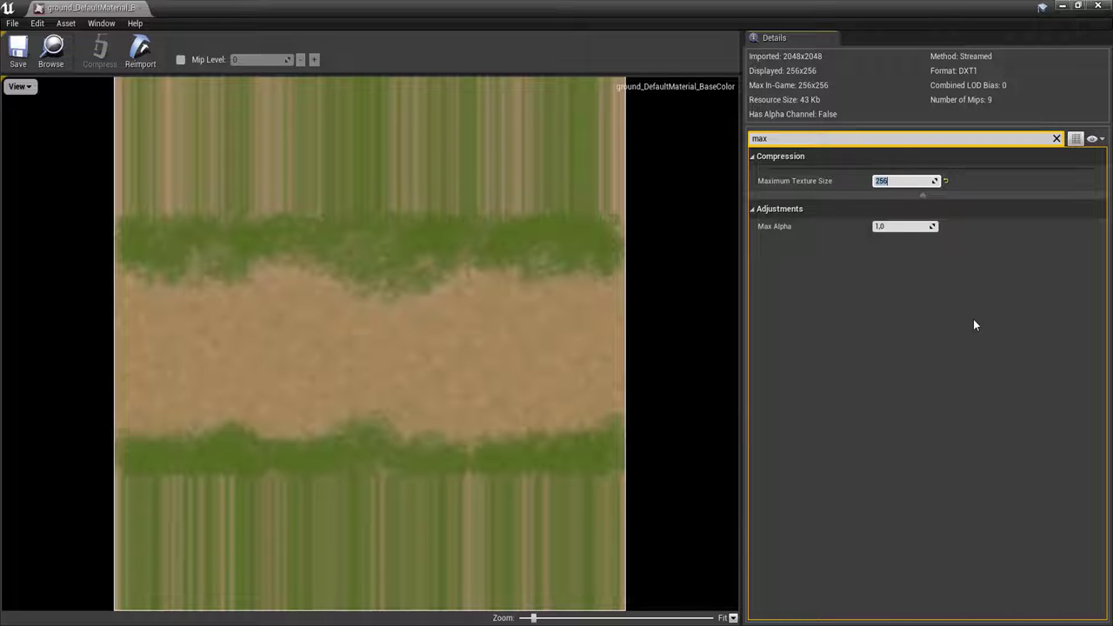
text(512)
key(Return)
click(18, 48)
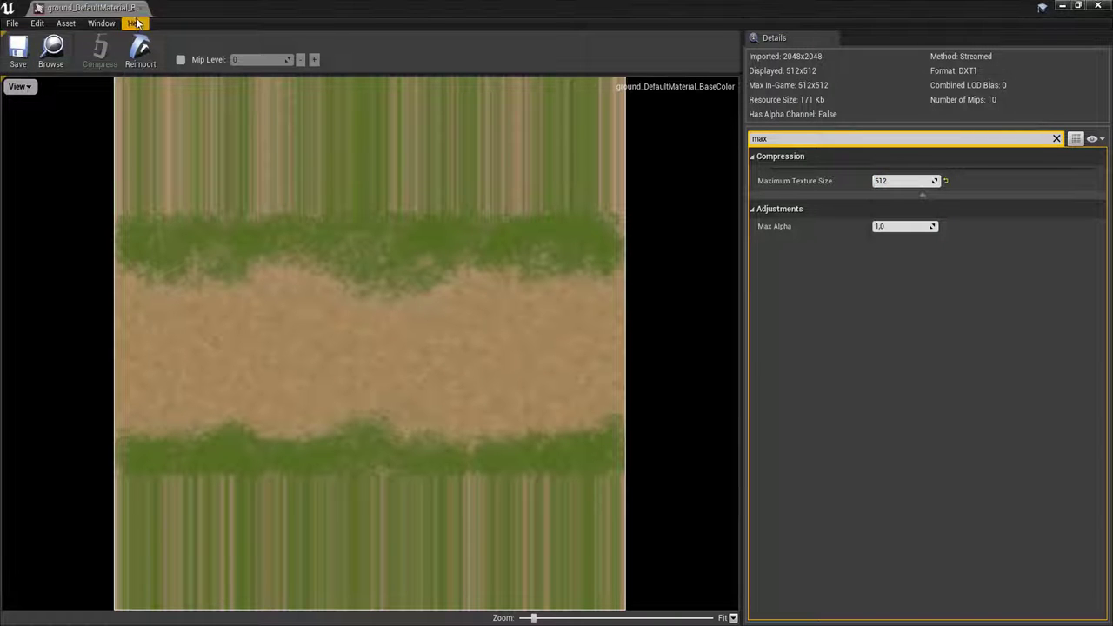
- Play-test full-screen, running the character along the dirt path with the 512 texture
click(143, 8)
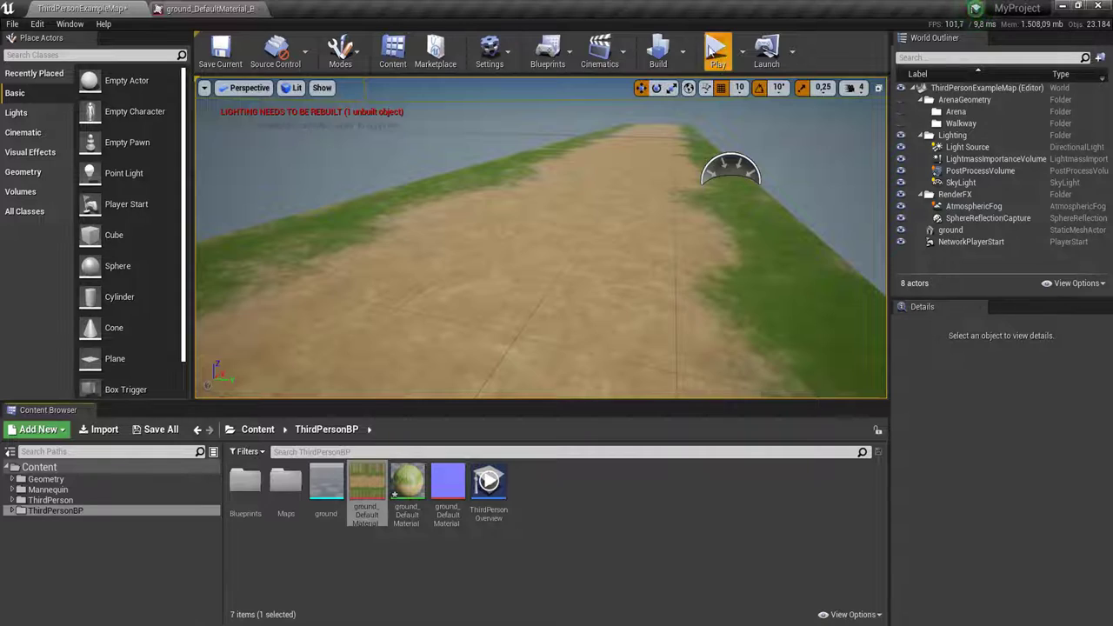
click(709, 50)
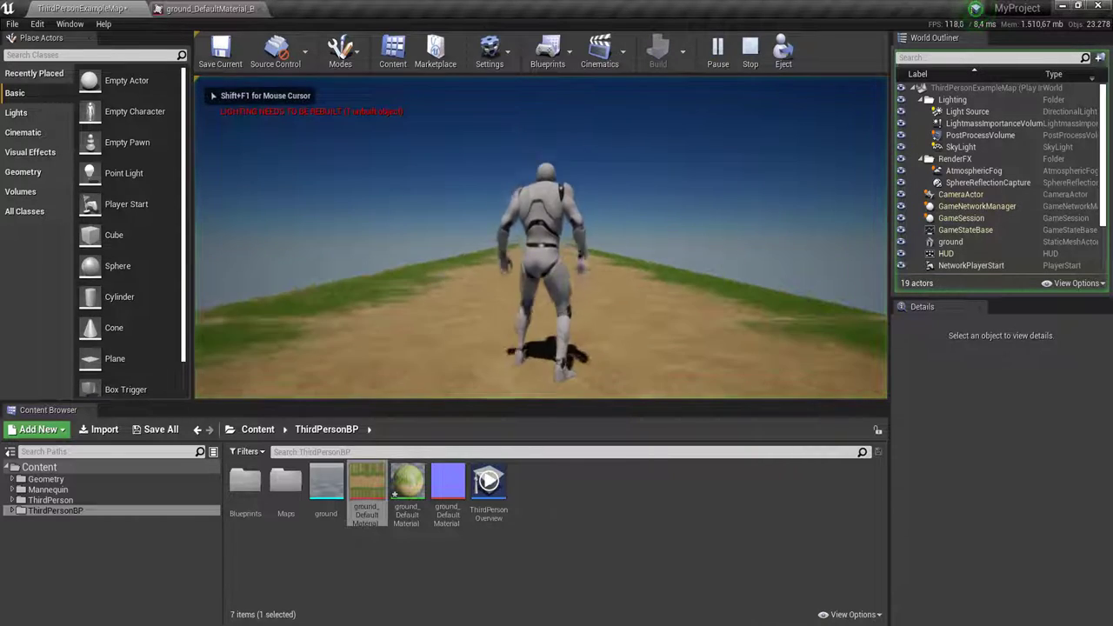
key(F11)
click(556, 313)
key(w)
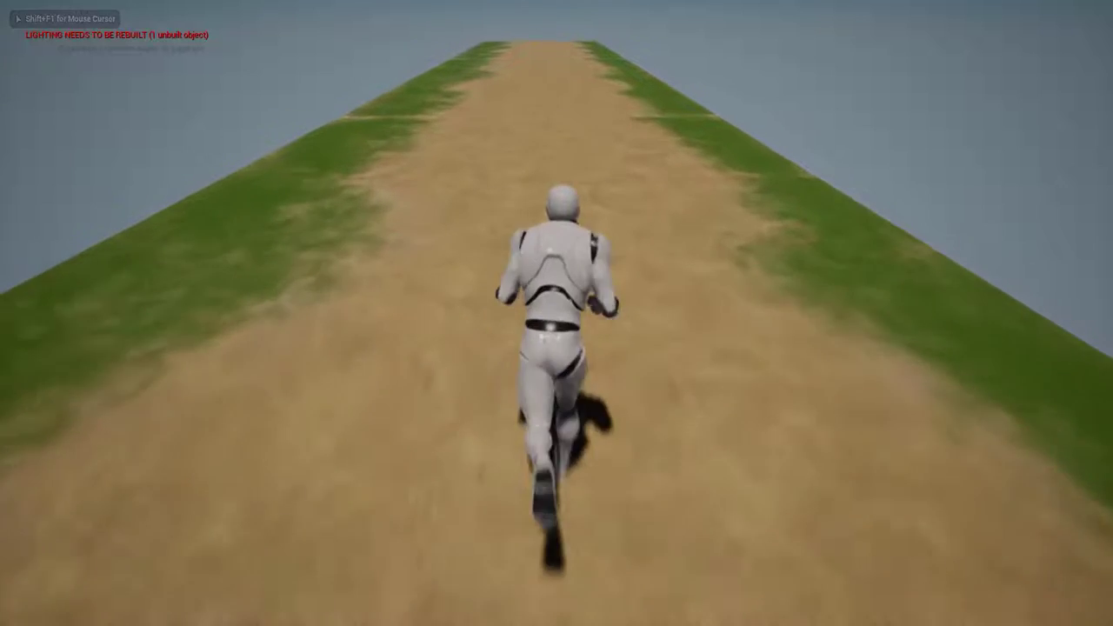
key(Escape)
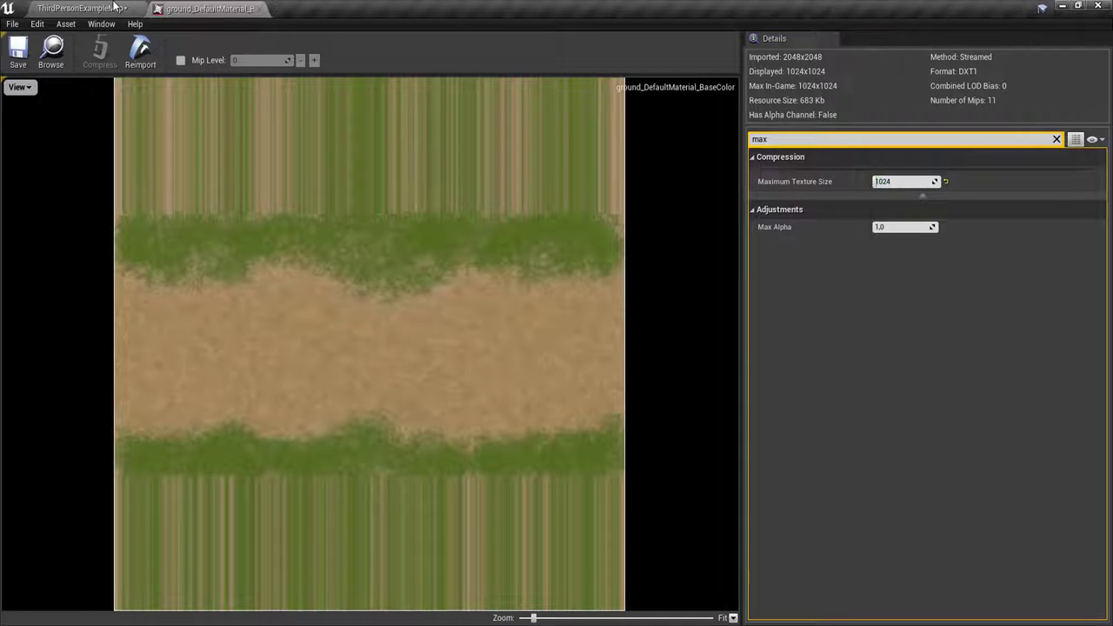
- Run the character along the dirt path in ThirdPersonExampleMap with the 1024 texture, then exit play
click(114, 6)
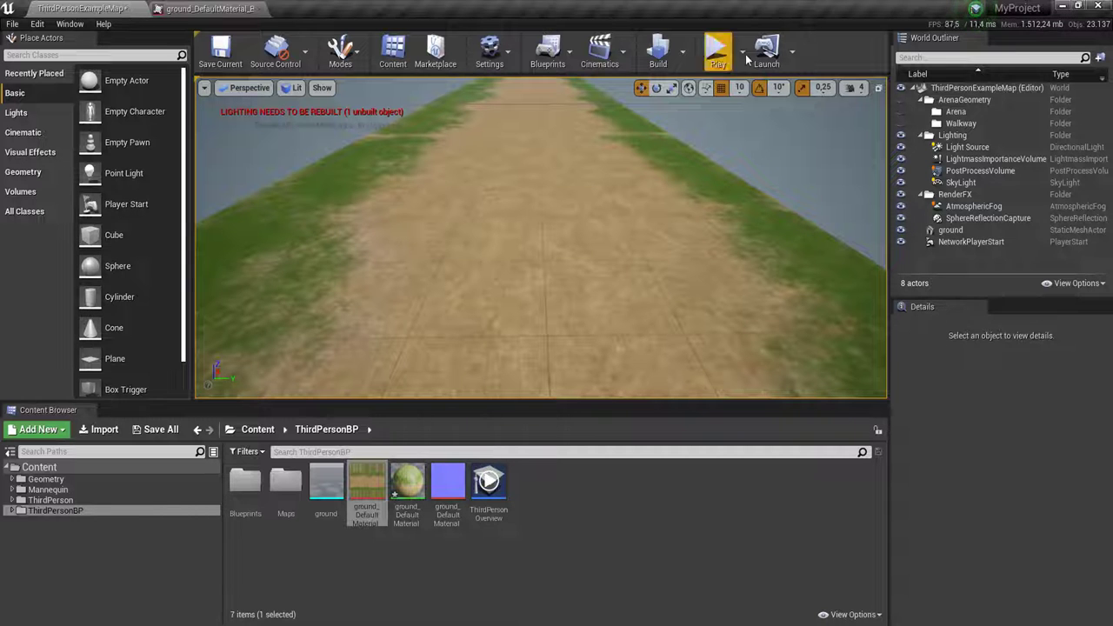
click(718, 52)
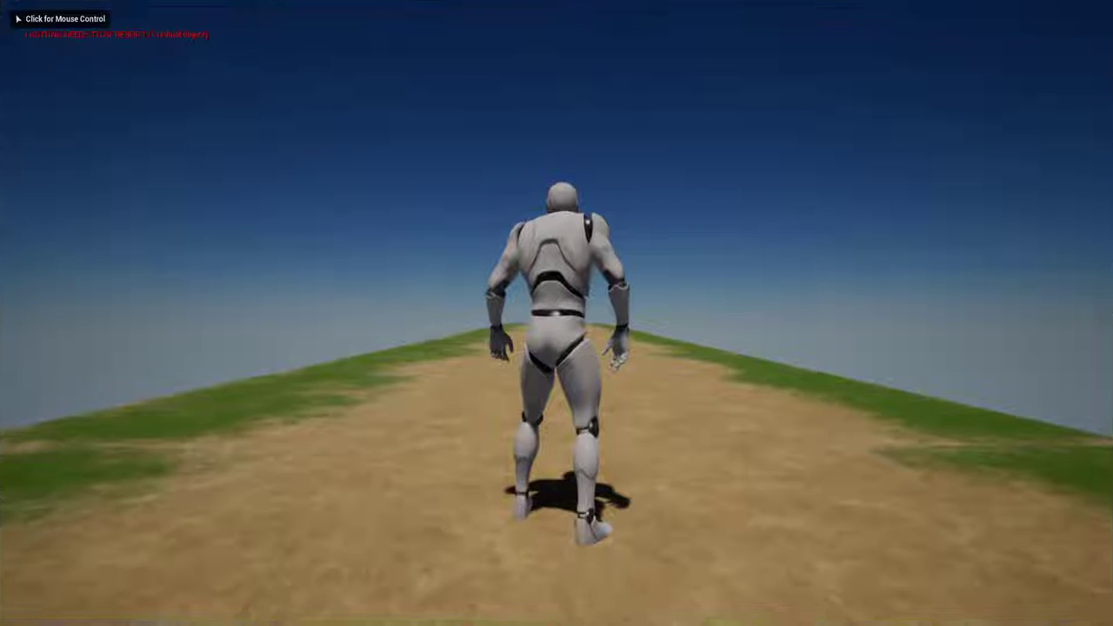
click(556, 313)
key(w)
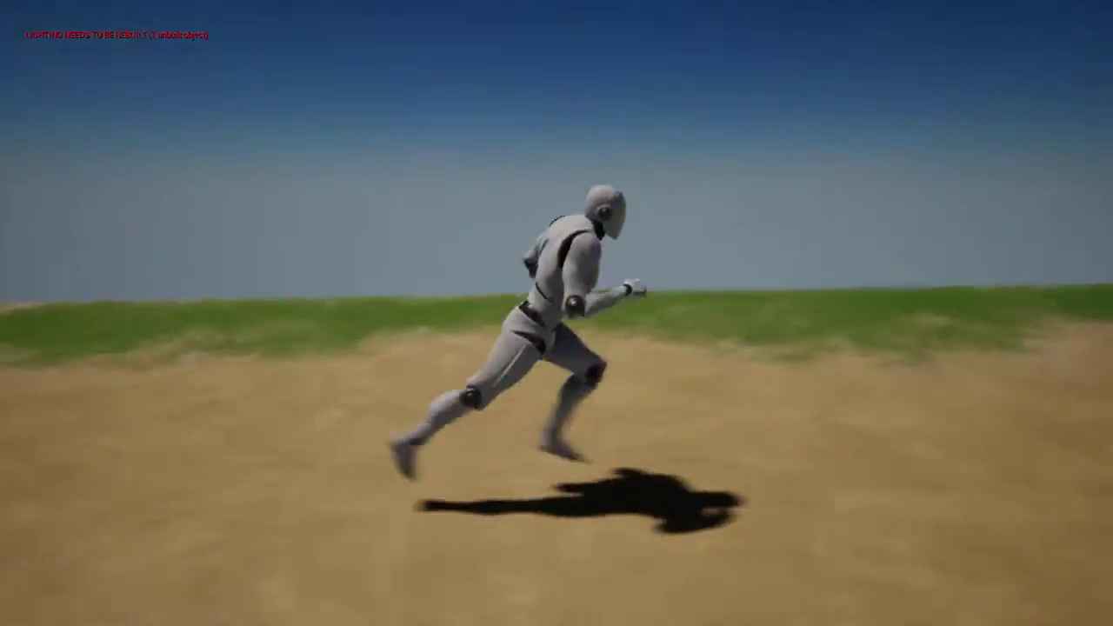
key(Escape)
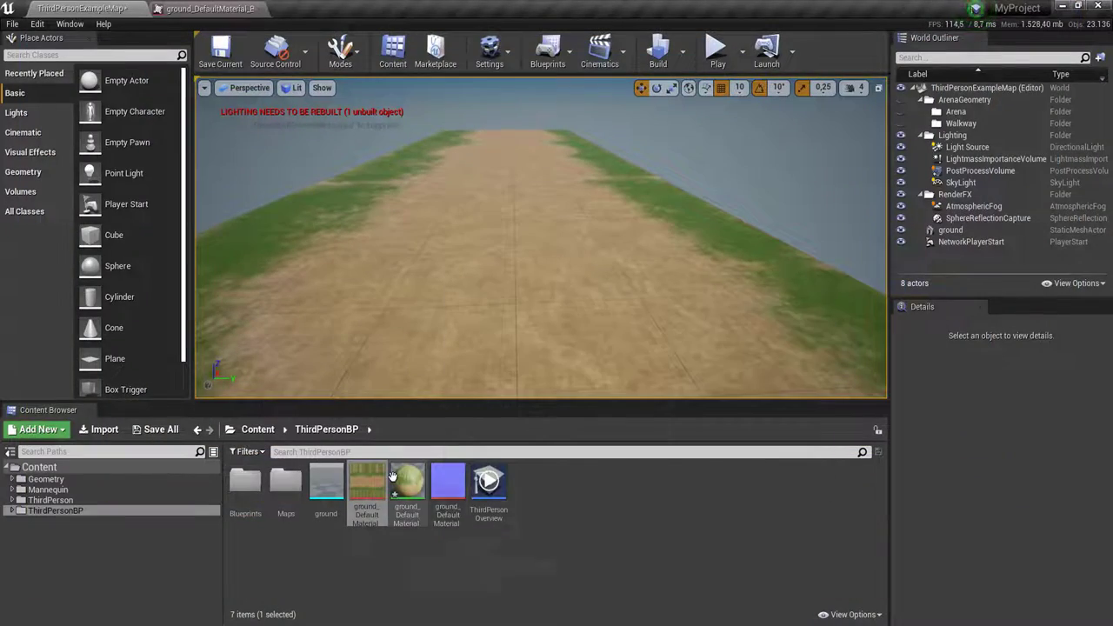
- In ground_DefaultMaterial, feed TexCoord into the lower Texture Sample's UVs and apply
double_click(393, 476)
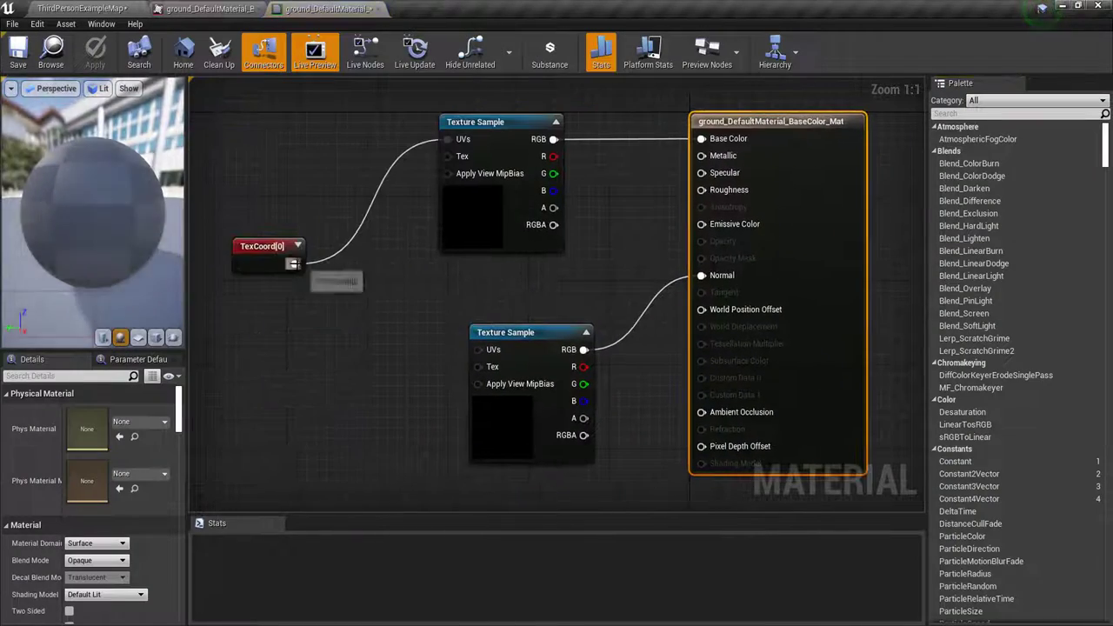
drag(296, 266, 478, 349)
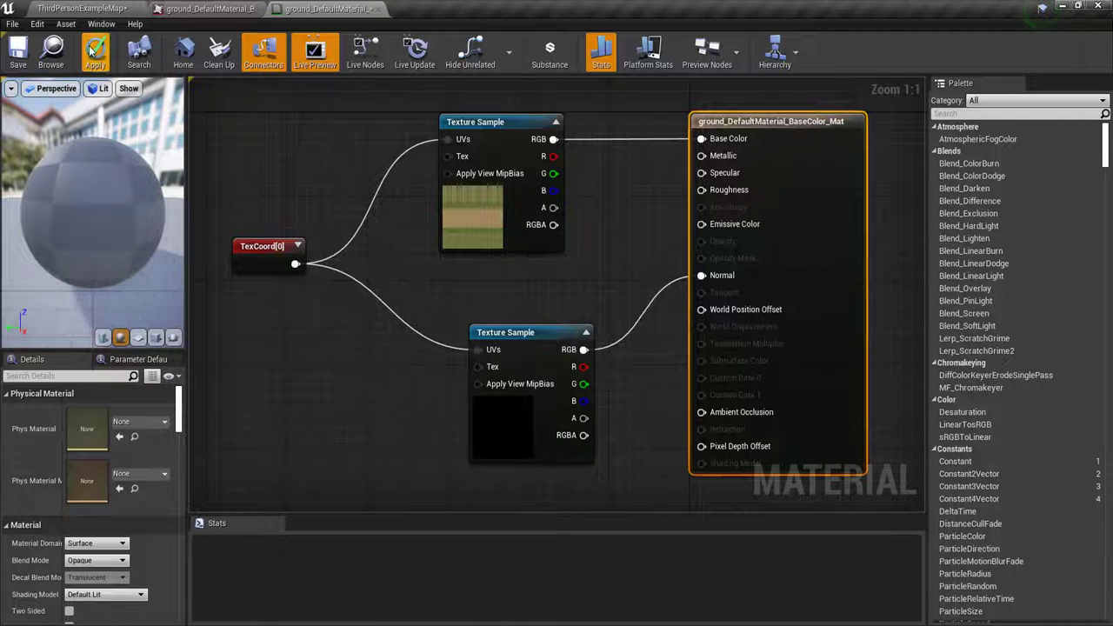
click(91, 52)
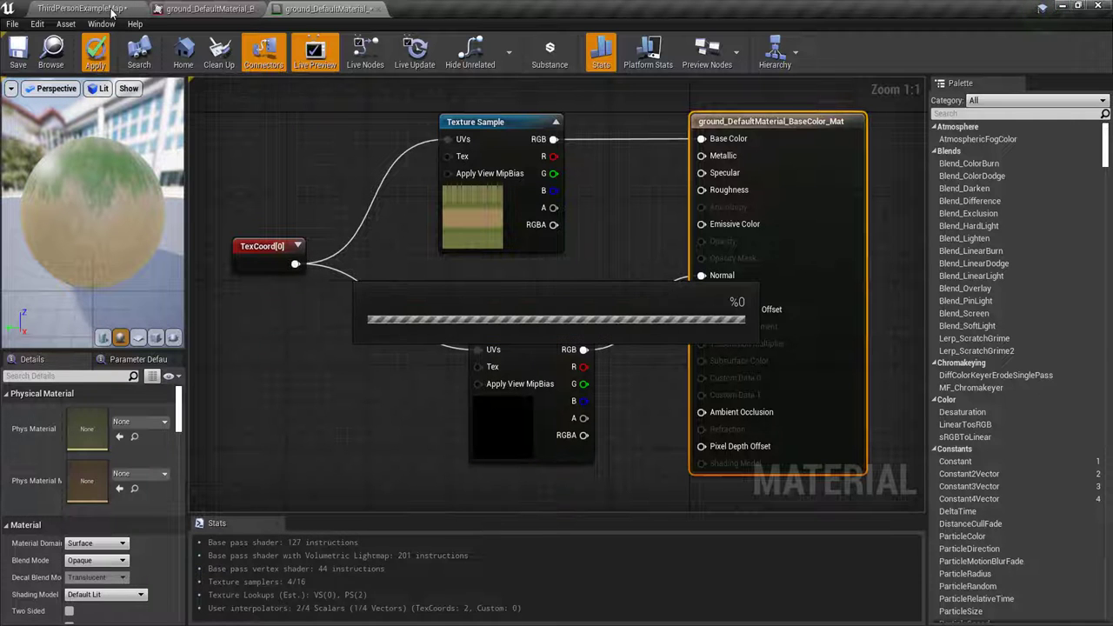
- Play-test the level full-screen to check the path's tiling, then stop
click(113, 11)
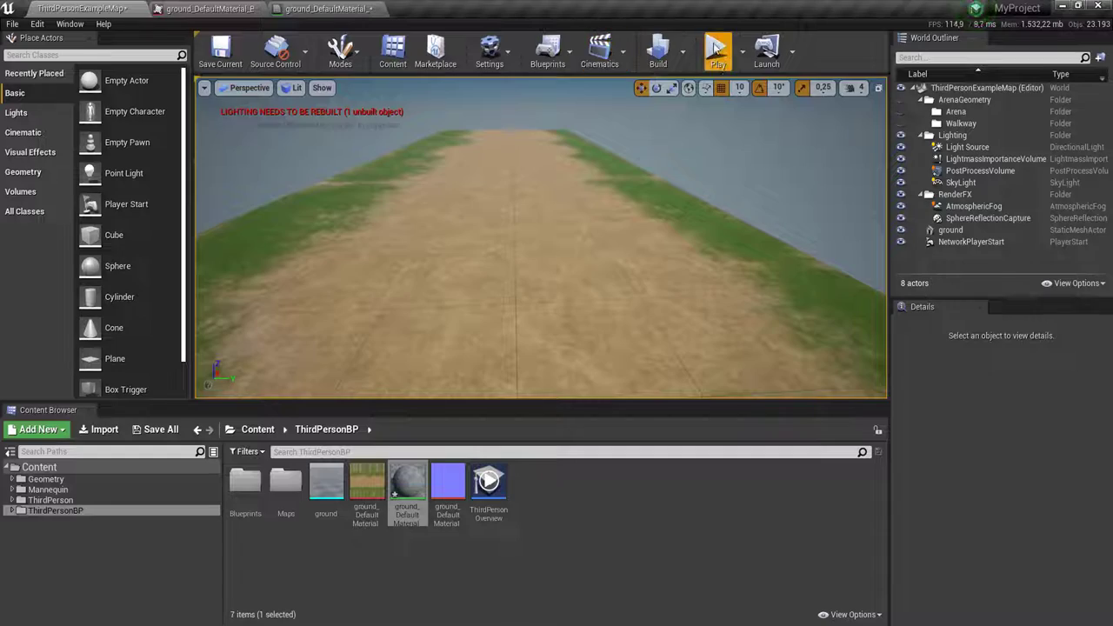
click(714, 48)
key(F11)
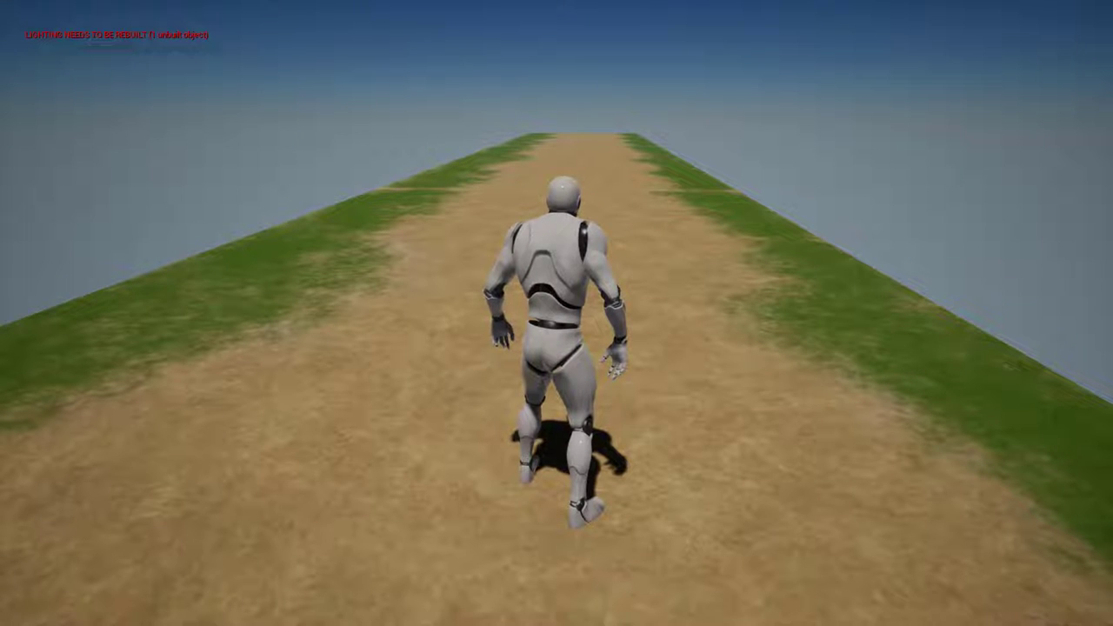
key(Escape)
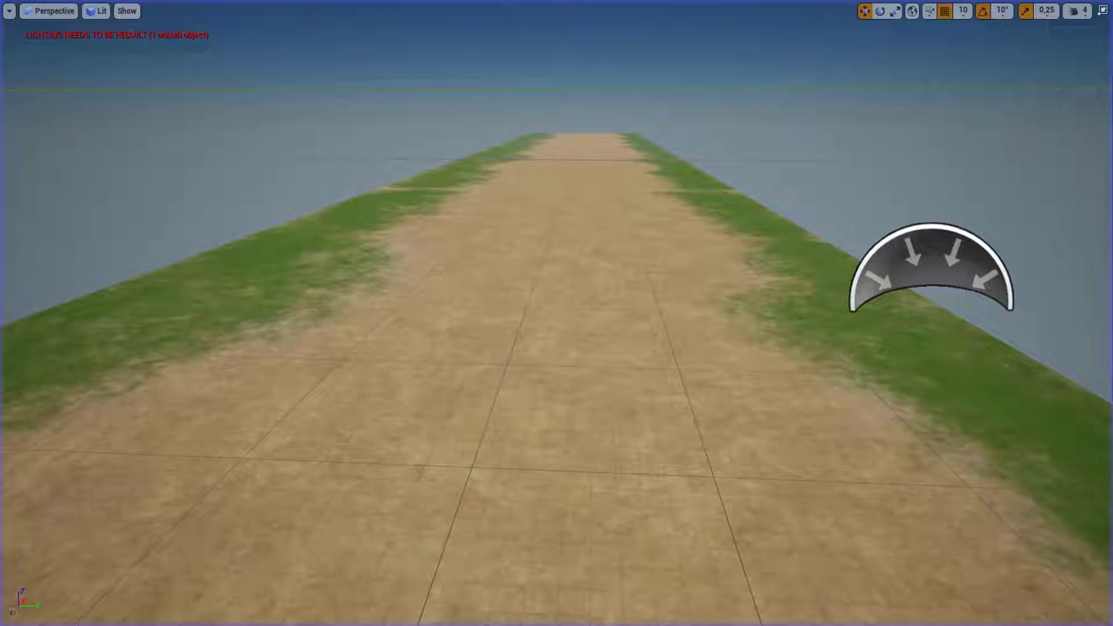